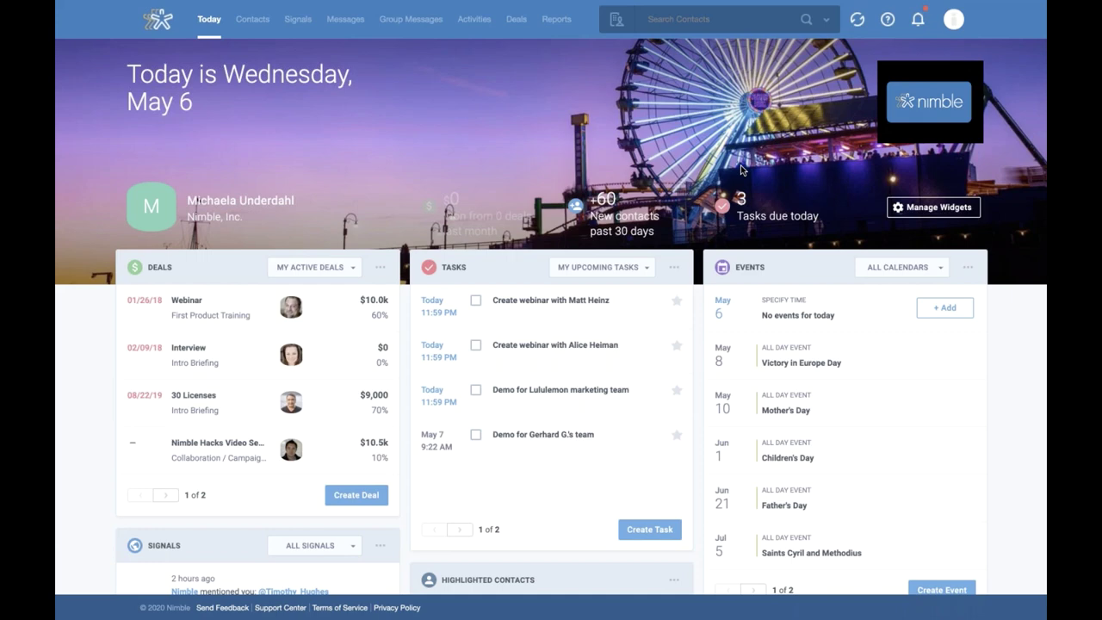
# - Open the account settings and review the notification options
pyautogui.moveTo(962, 3)
pyautogui.click(952, 25)
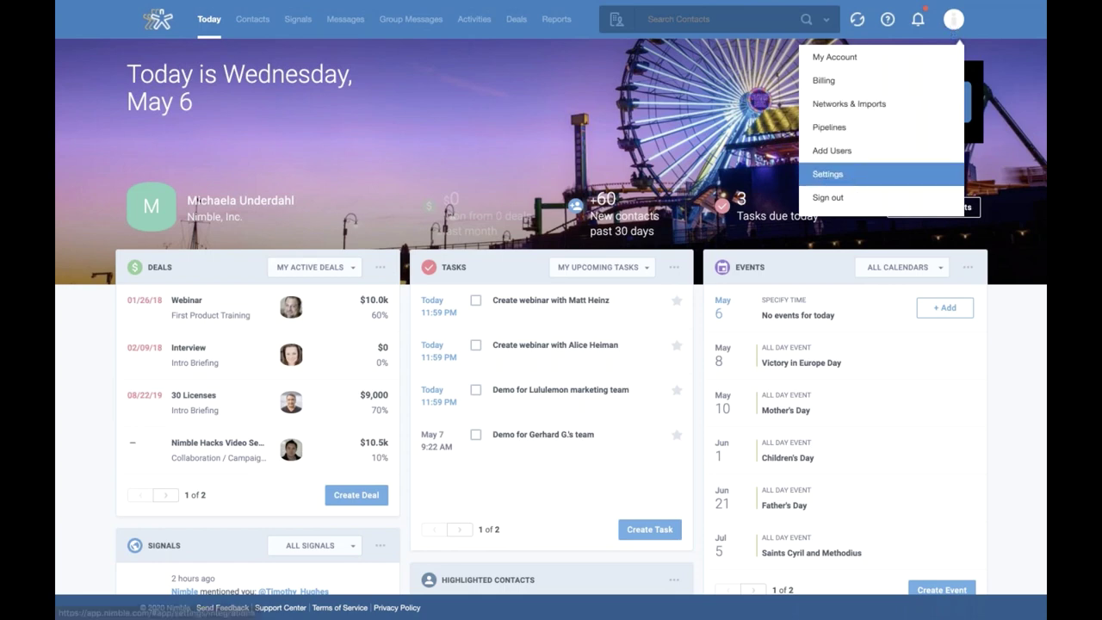
pyautogui.click(827, 173)
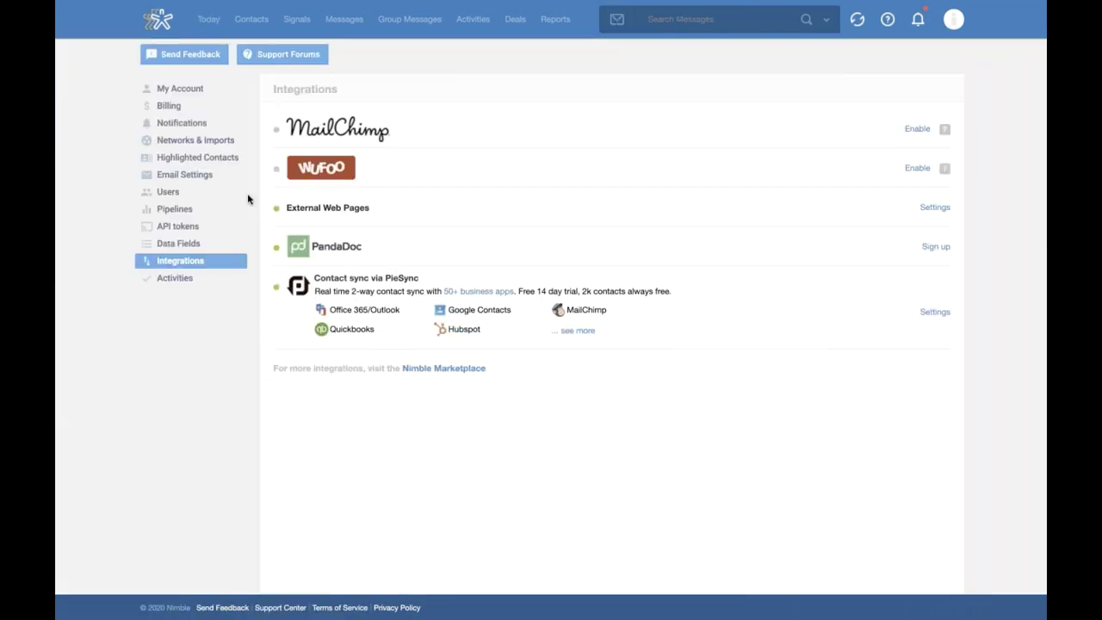
pyautogui.click(183, 128)
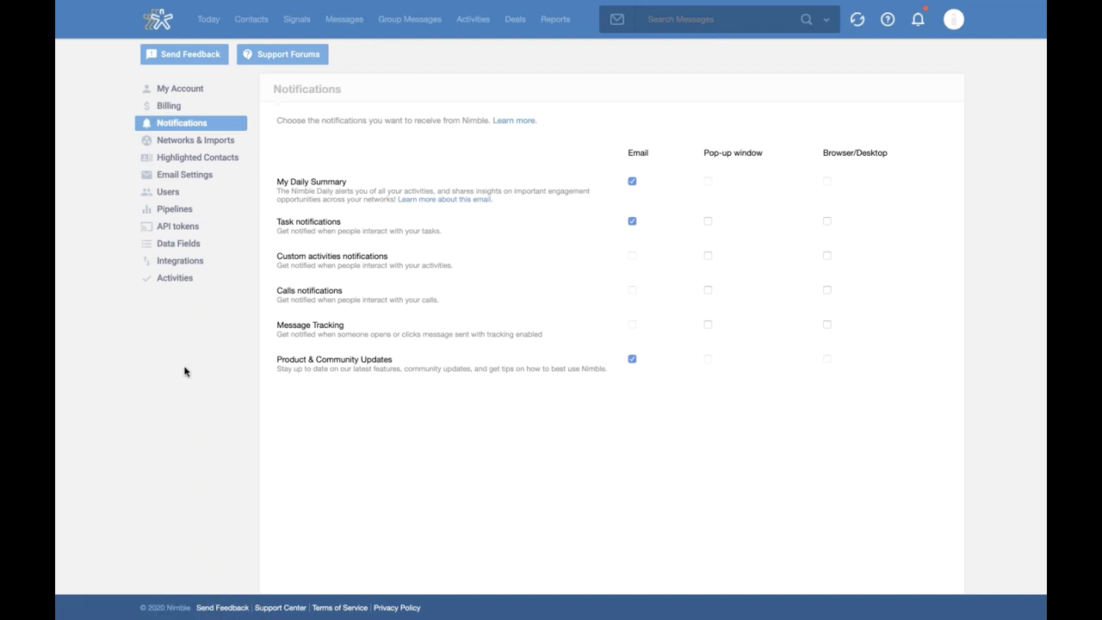
# - Open the Activities settings and go to the list of activity types
pyautogui.click(182, 284)
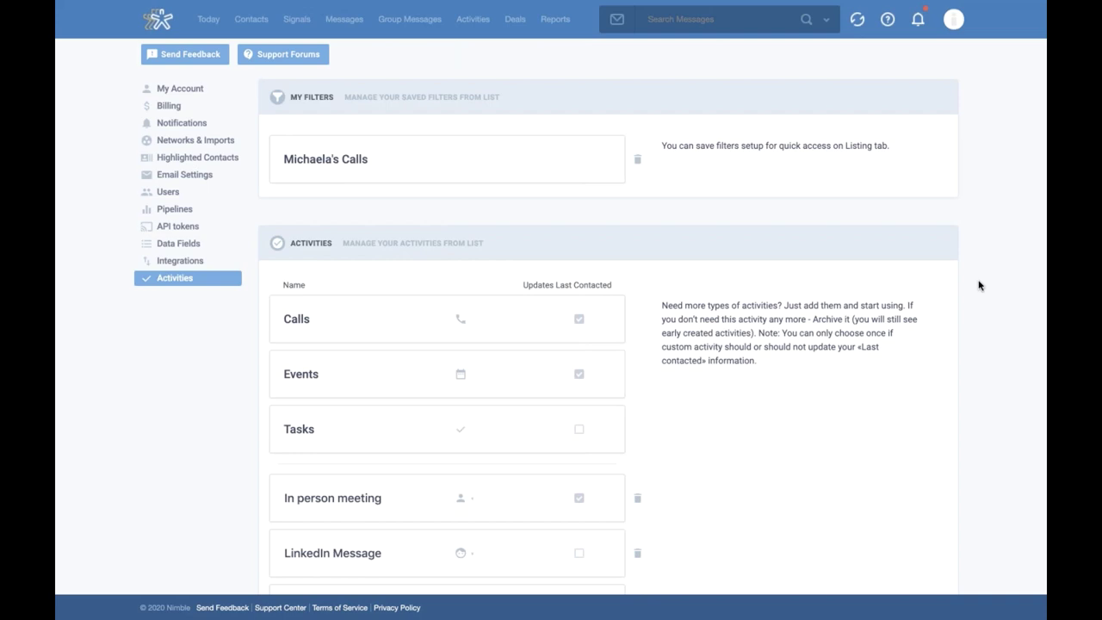
pyautogui.scroll(-3, 978, 285)
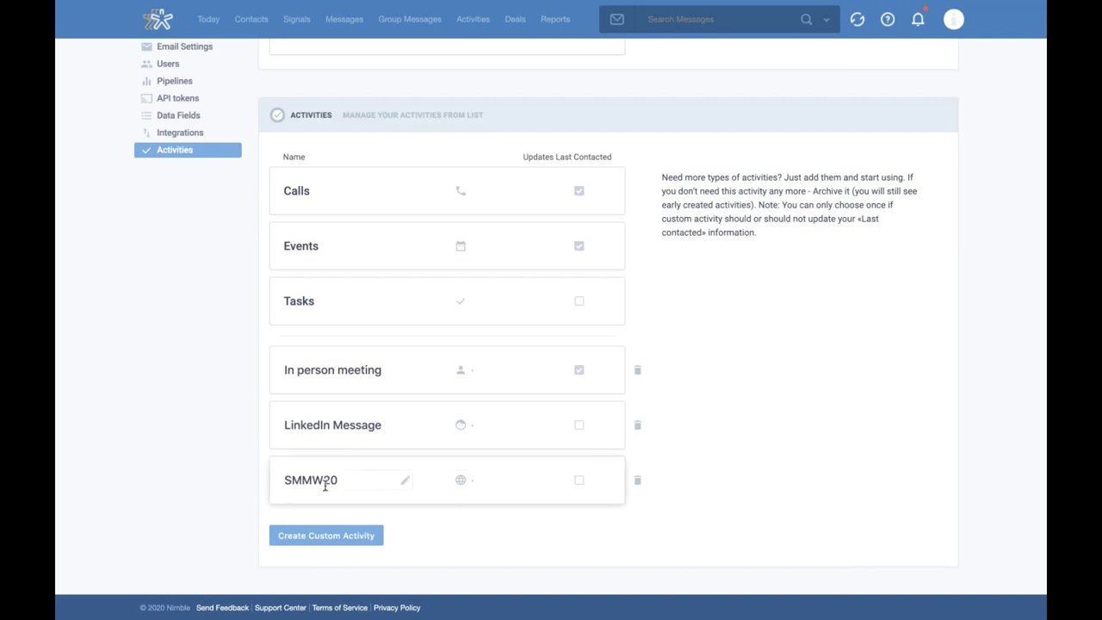
pyautogui.click(317, 537)
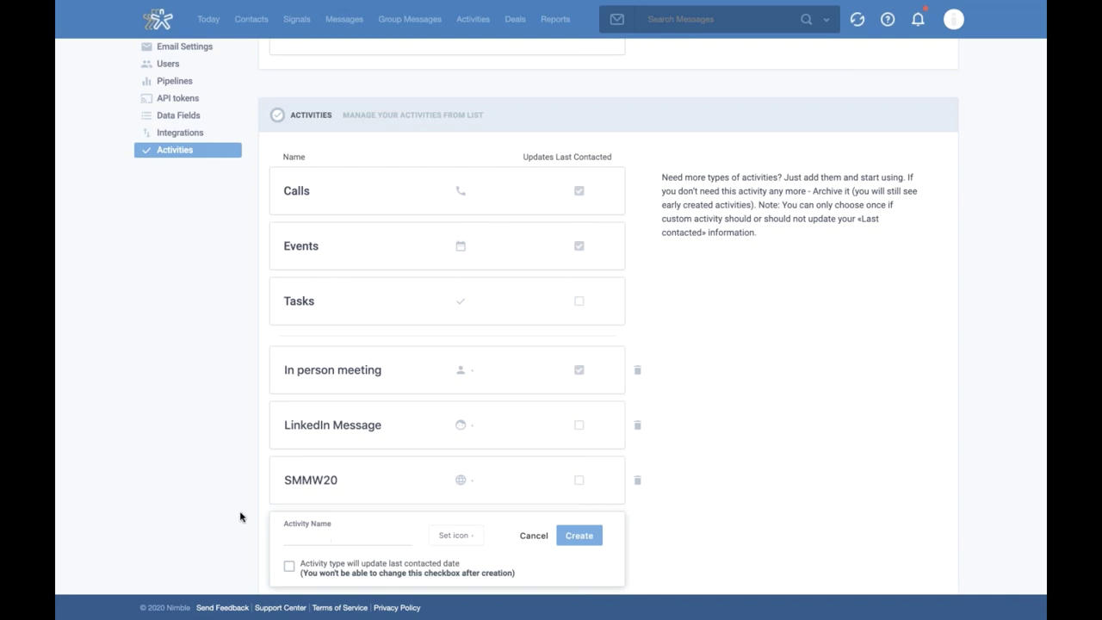
pyautogui.scroll(-1, 239, 516)
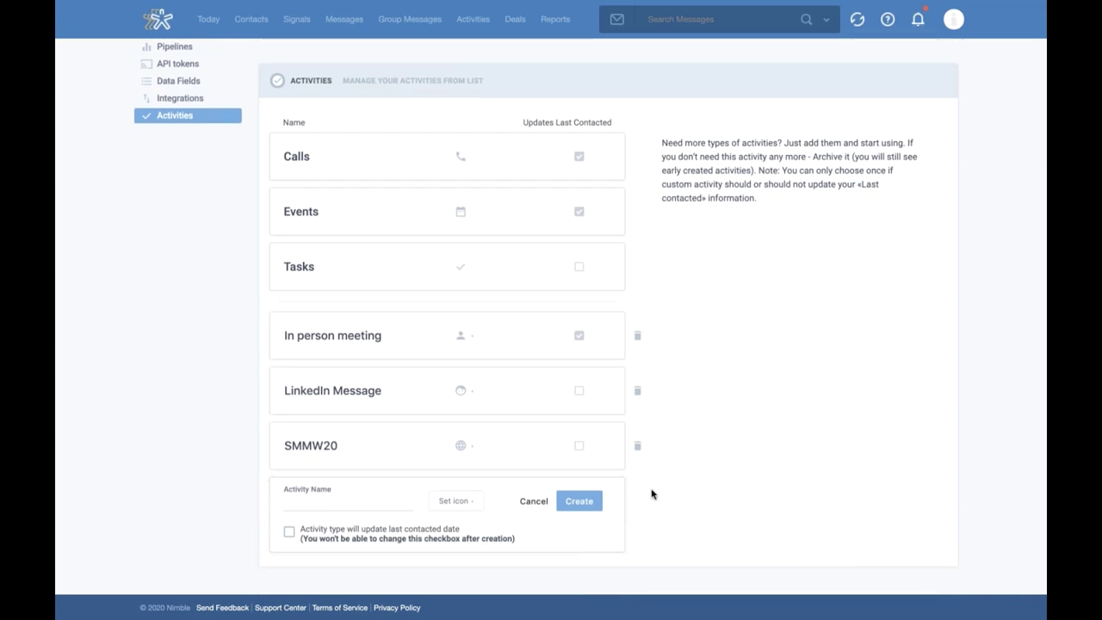
pyautogui.click(536, 503)
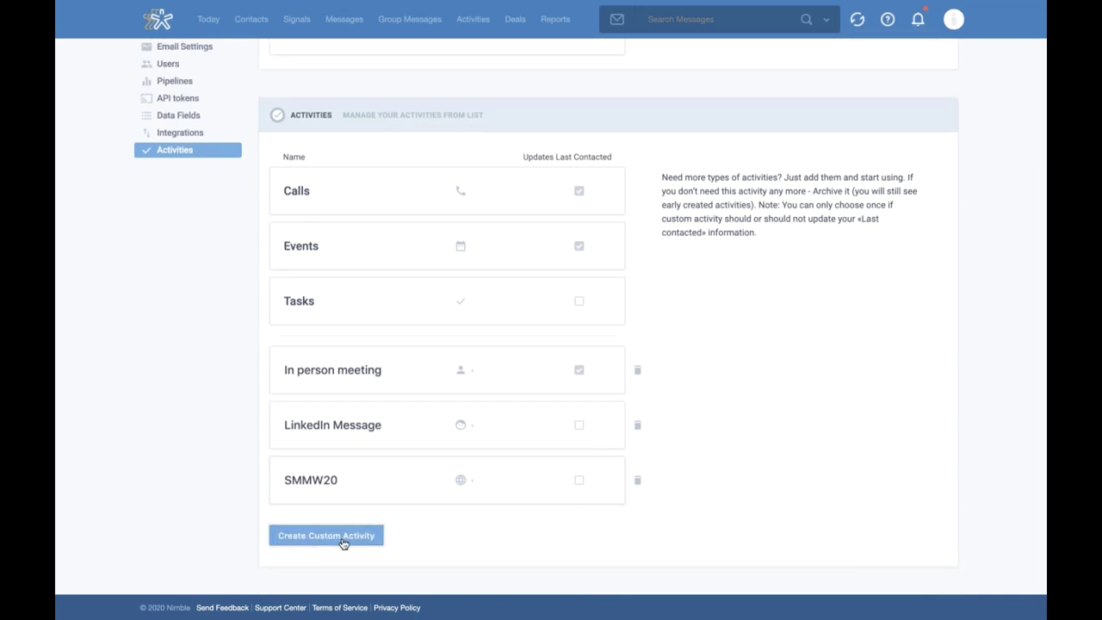
# - Create a custom activity named Product Demo with the person icon, set to update the last contacted date
pyautogui.click(289, 540)
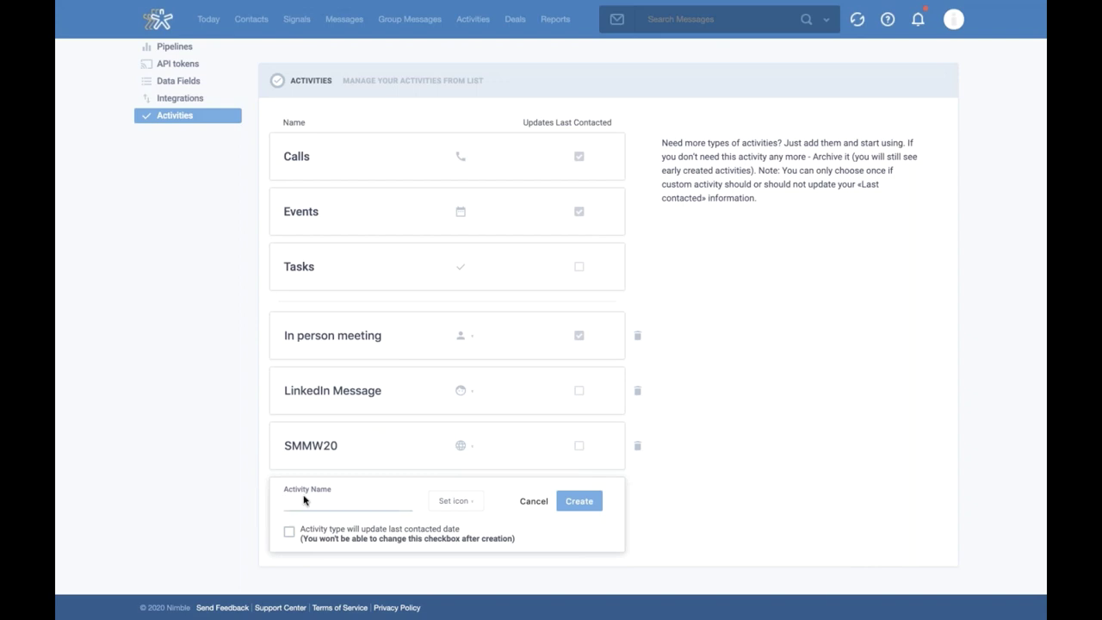
pyautogui.write('Pr')
pyautogui.press('BackSpace')
pyautogui.press('BackSpace')
pyautogui.write('Product Demo')
pyautogui.click(467, 507)
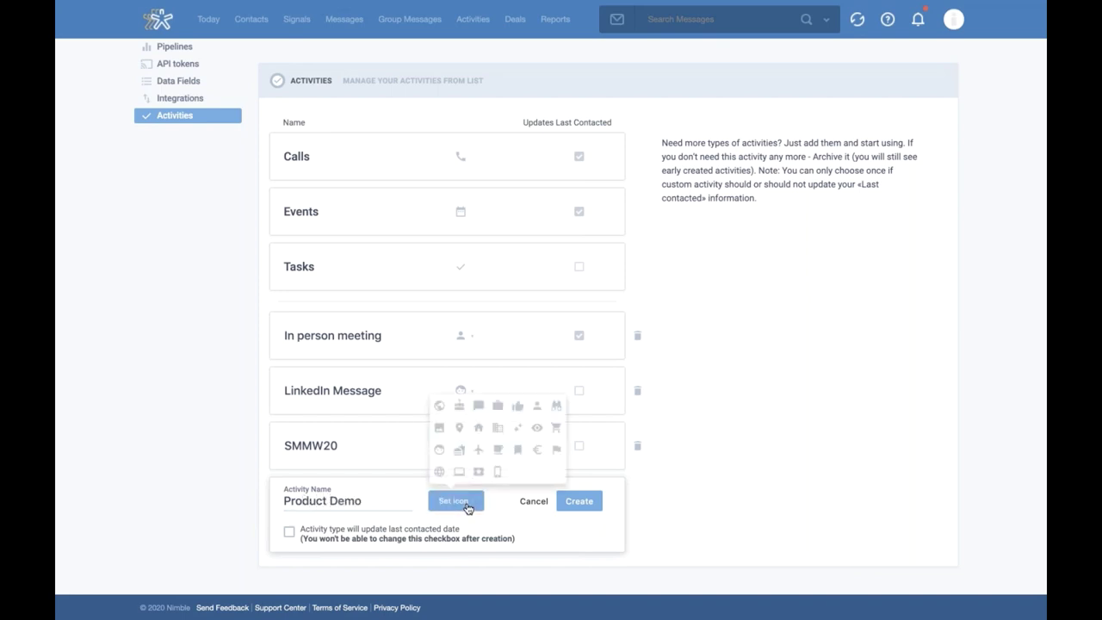
pyautogui.click(537, 407)
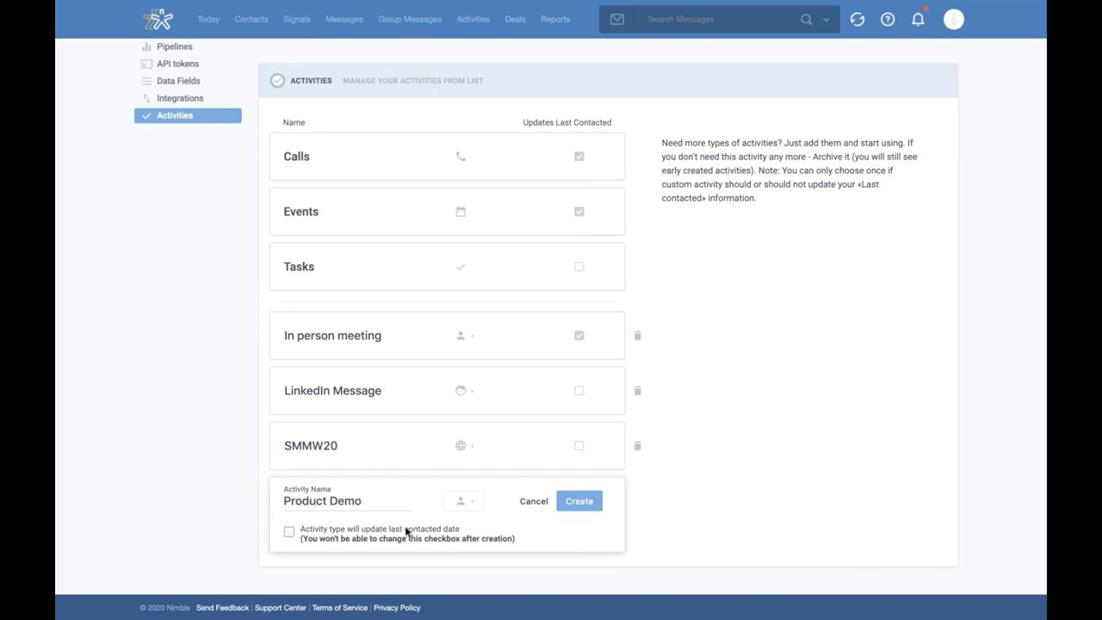
pyautogui.click(289, 532)
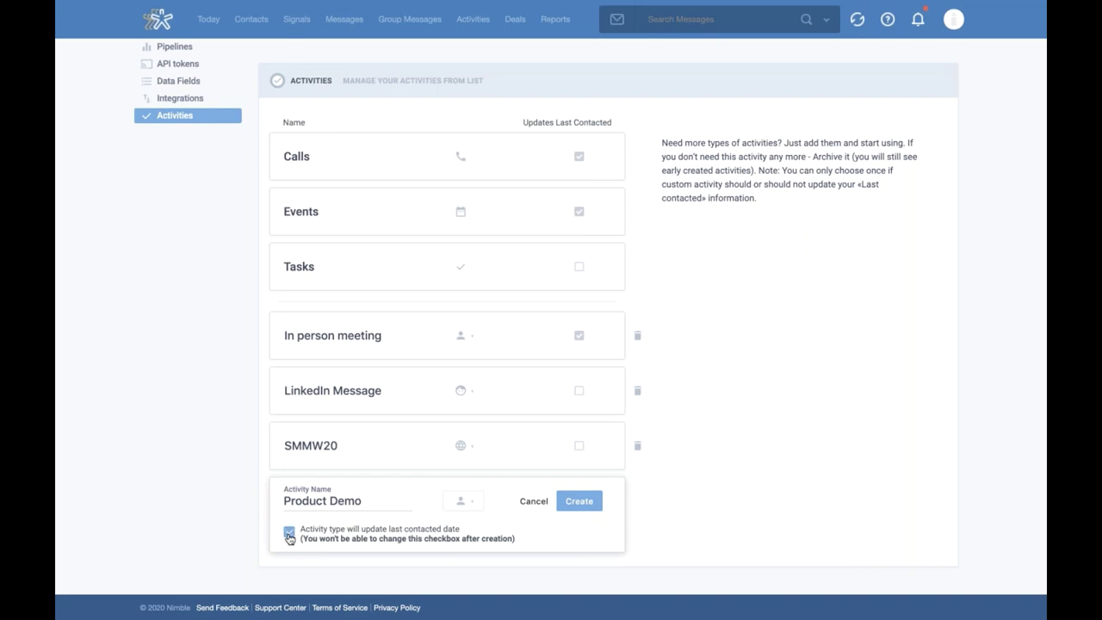
pyautogui.click(579, 501)
# - Change the In person meeting activity's icon to the one between the face and the airplane
pyautogui.scroll(-1, 690, 508)
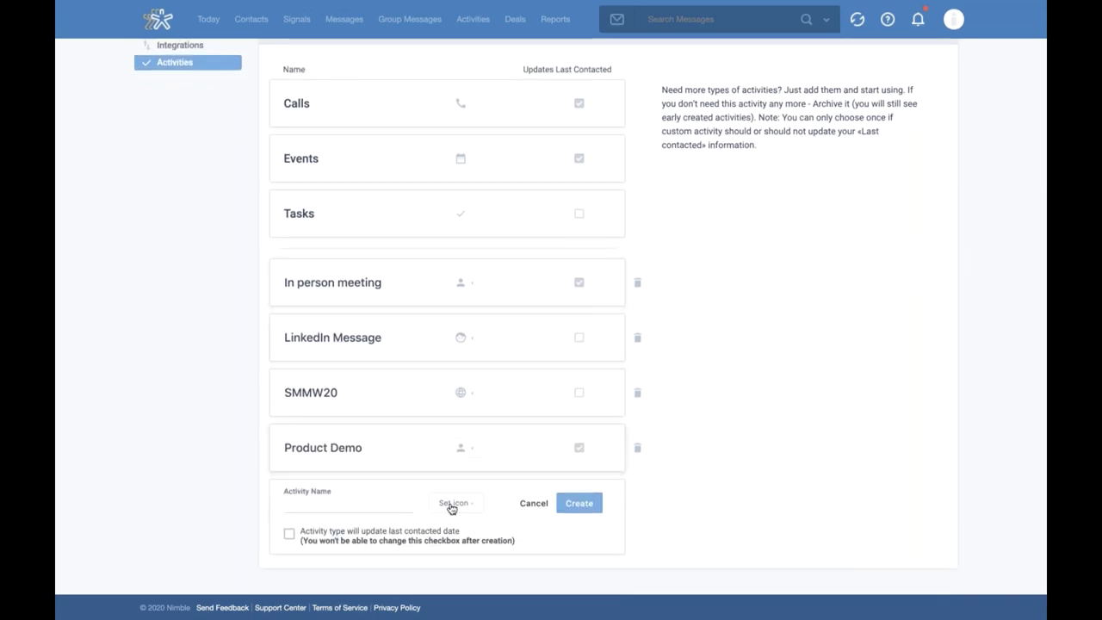
pyautogui.click(471, 288)
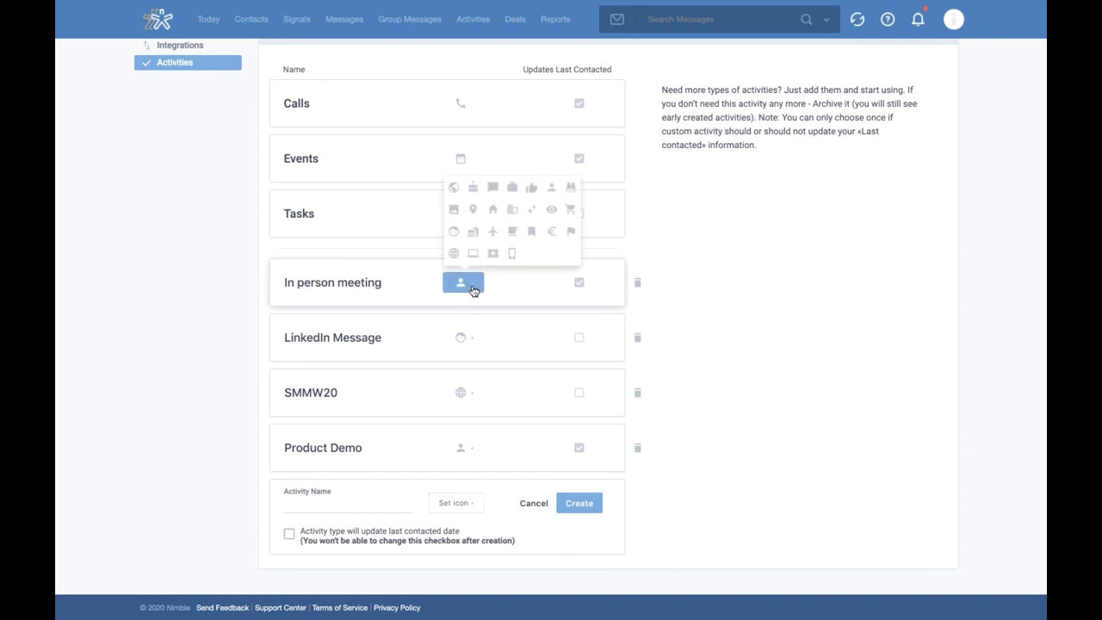
pyautogui.click(472, 231)
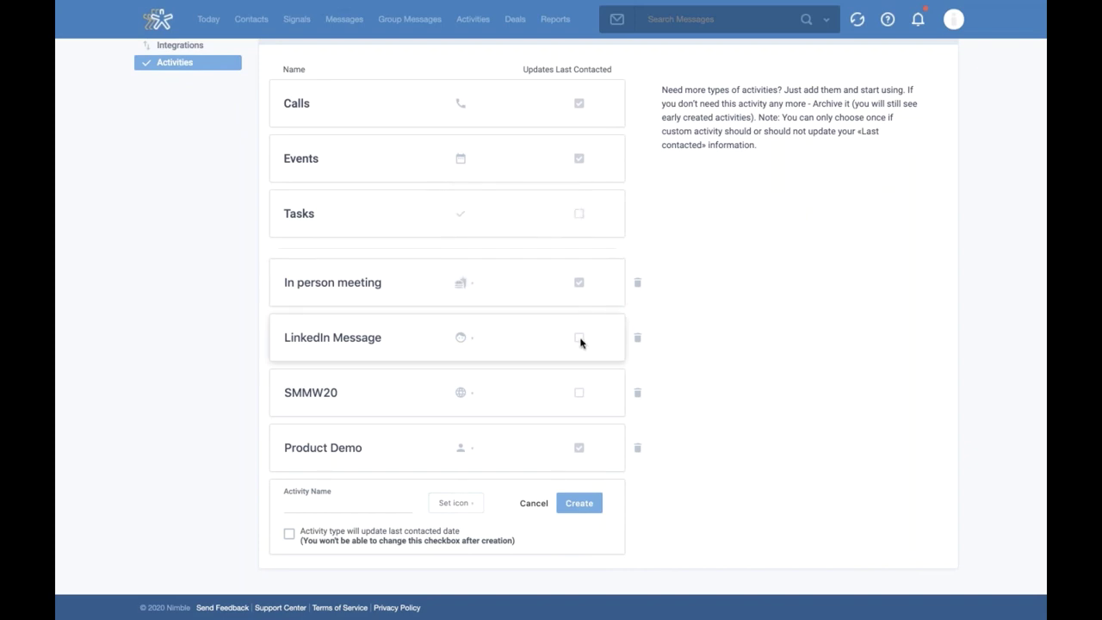
pyautogui.moveTo(580, 341)
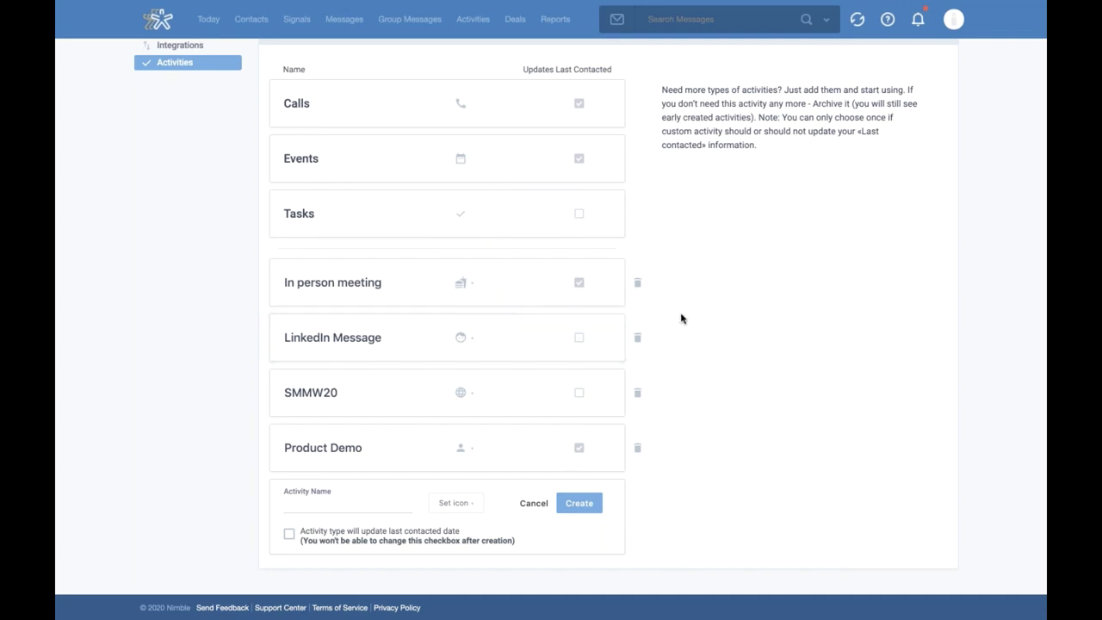
# - Return to the Today dashboard and review your own overdue, completed and important tasks in the Tasks widget
pyautogui.scroll(5, 680, 319)
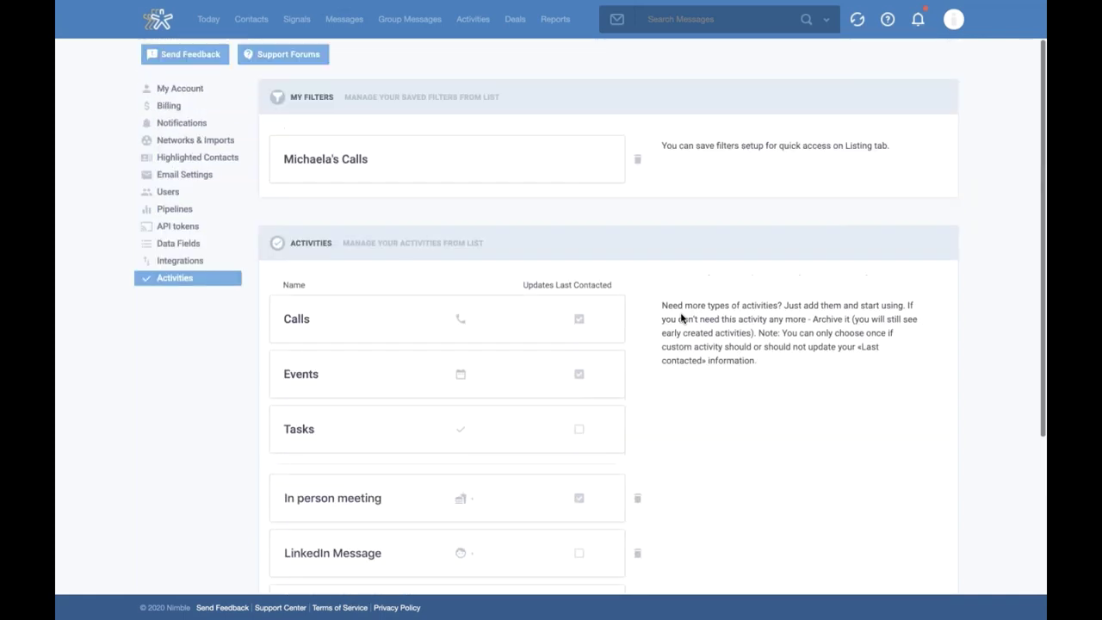
pyautogui.click(209, 22)
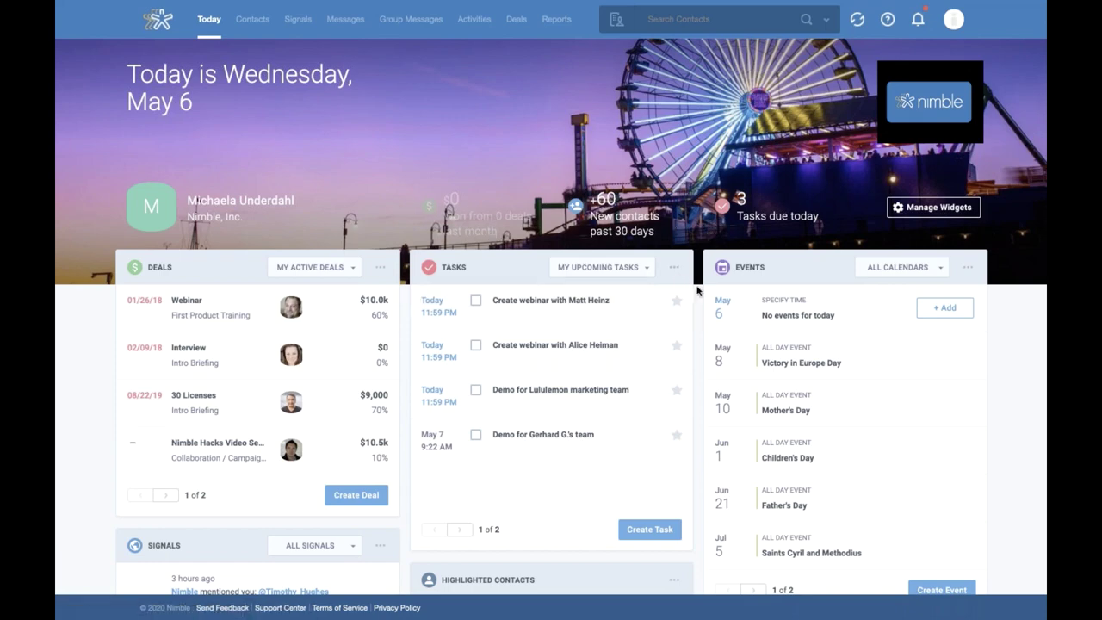
pyautogui.click(637, 273)
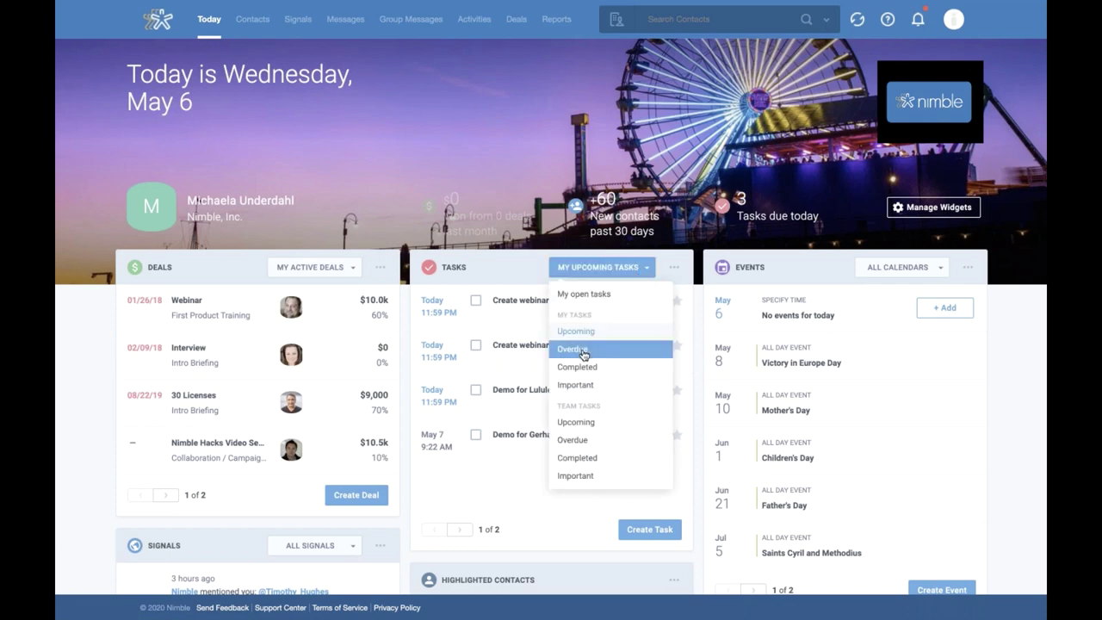
pyautogui.click(615, 352)
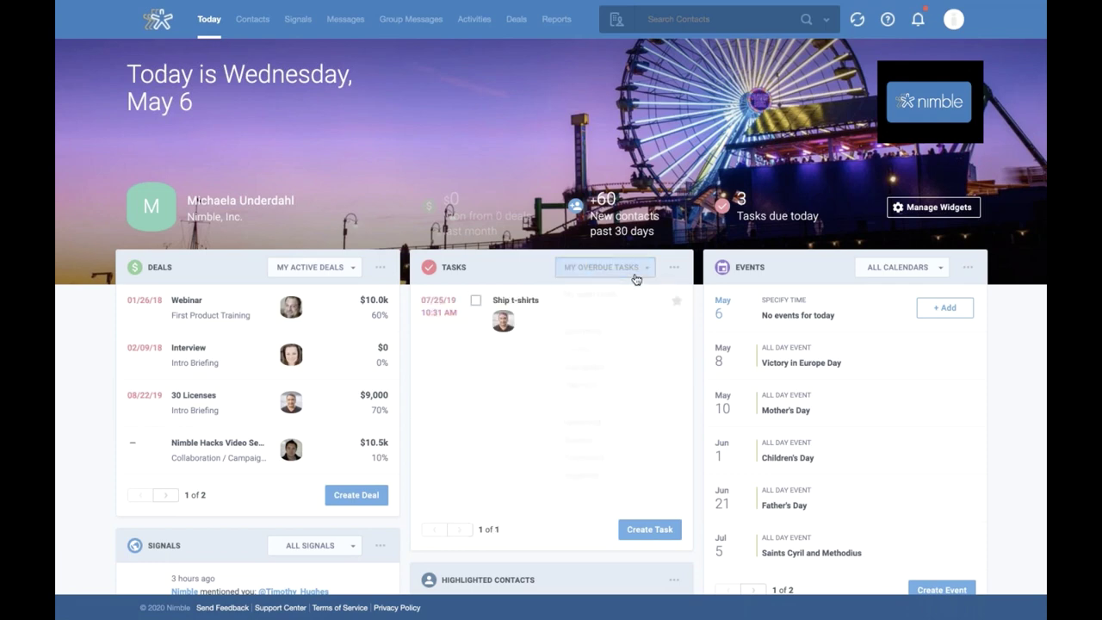
pyautogui.click(634, 270)
pyautogui.click(599, 369)
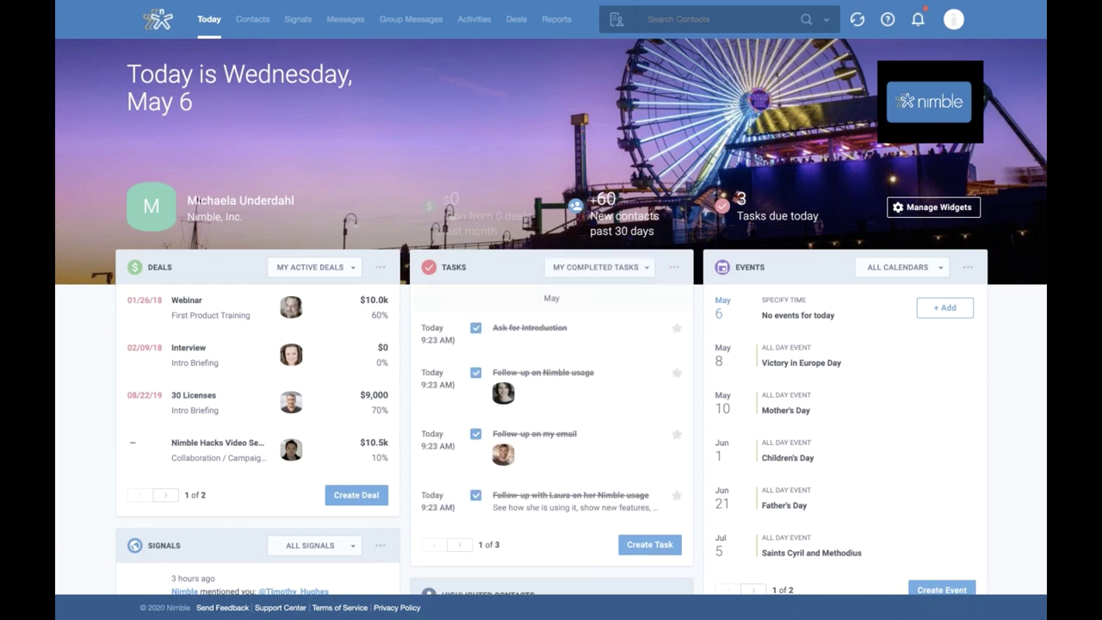
pyautogui.click(647, 271)
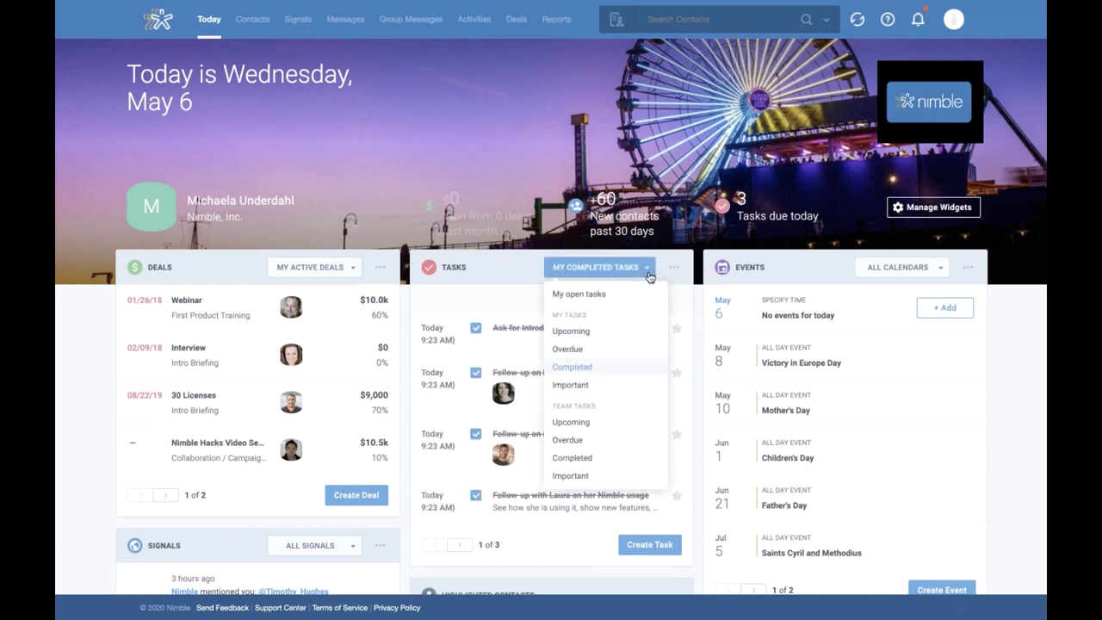
pyautogui.click(611, 388)
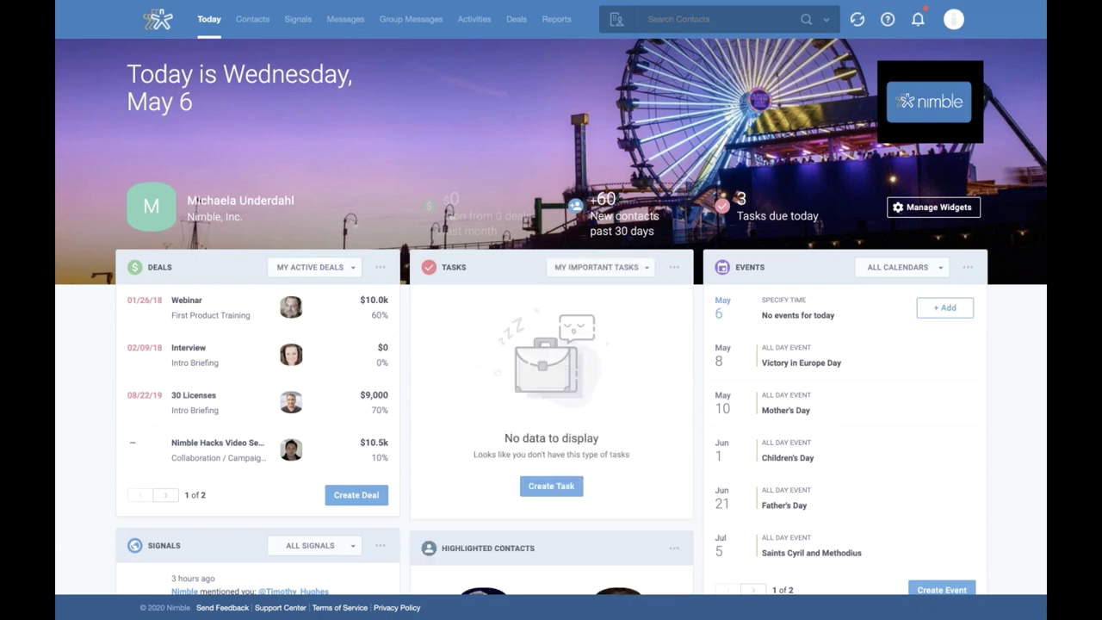
# - Mark the overdue Ship t-shirts task as important and filter the Tasks widget to your important tasks
pyautogui.click(637, 268)
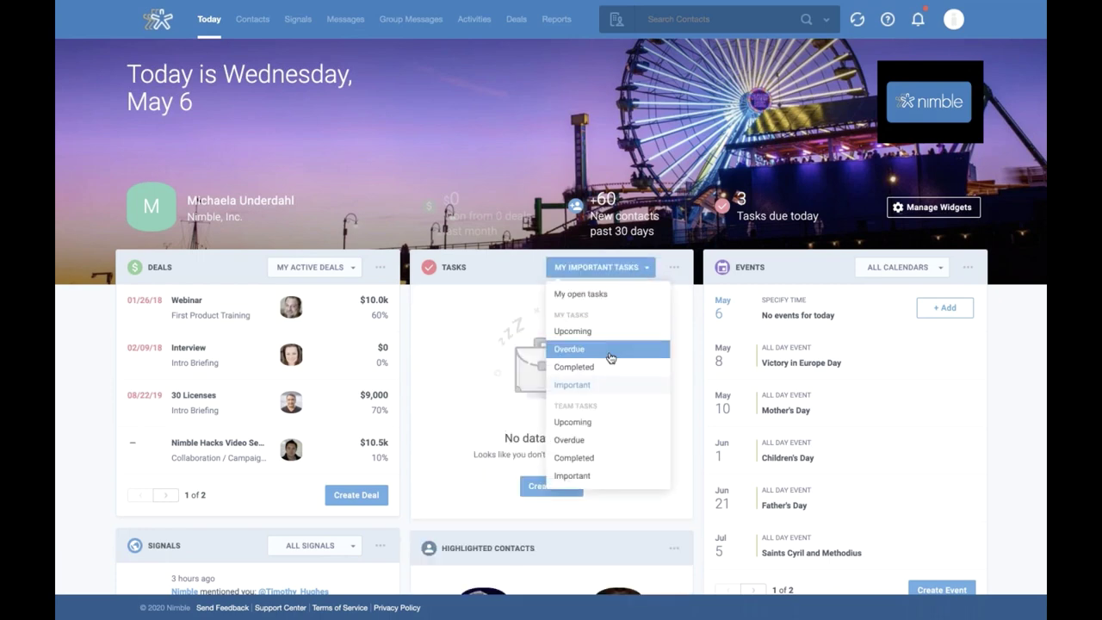
pyautogui.click(611, 357)
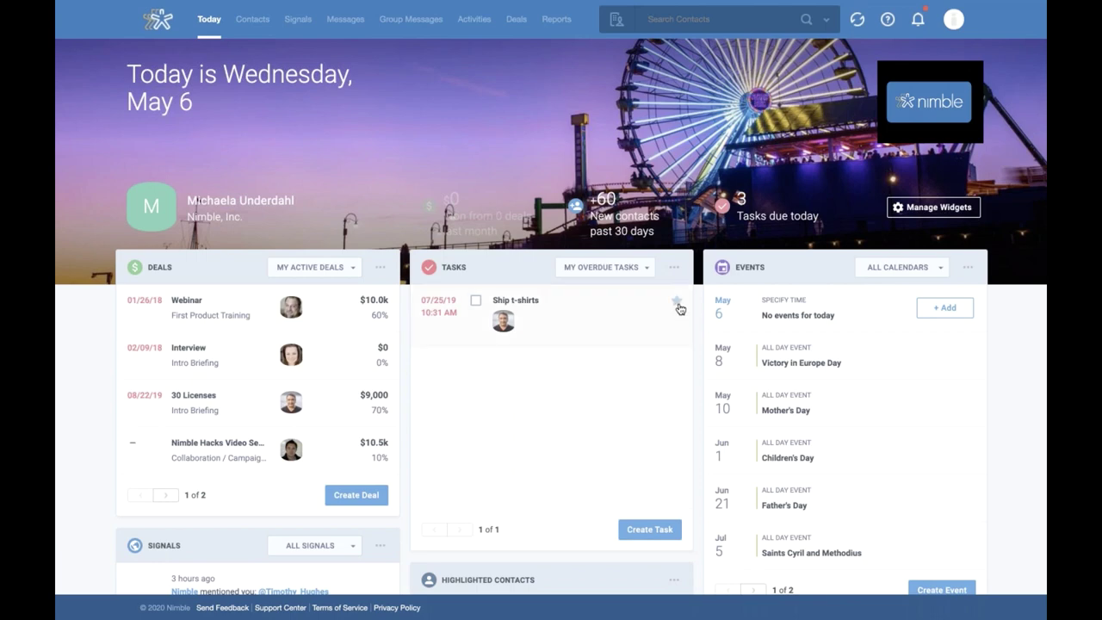
pyautogui.click(644, 270)
pyautogui.click(601, 389)
# - Review the team's upcoming and overdue tasks, including the details of the overdue Ship t-shirts task
pyautogui.click(646, 272)
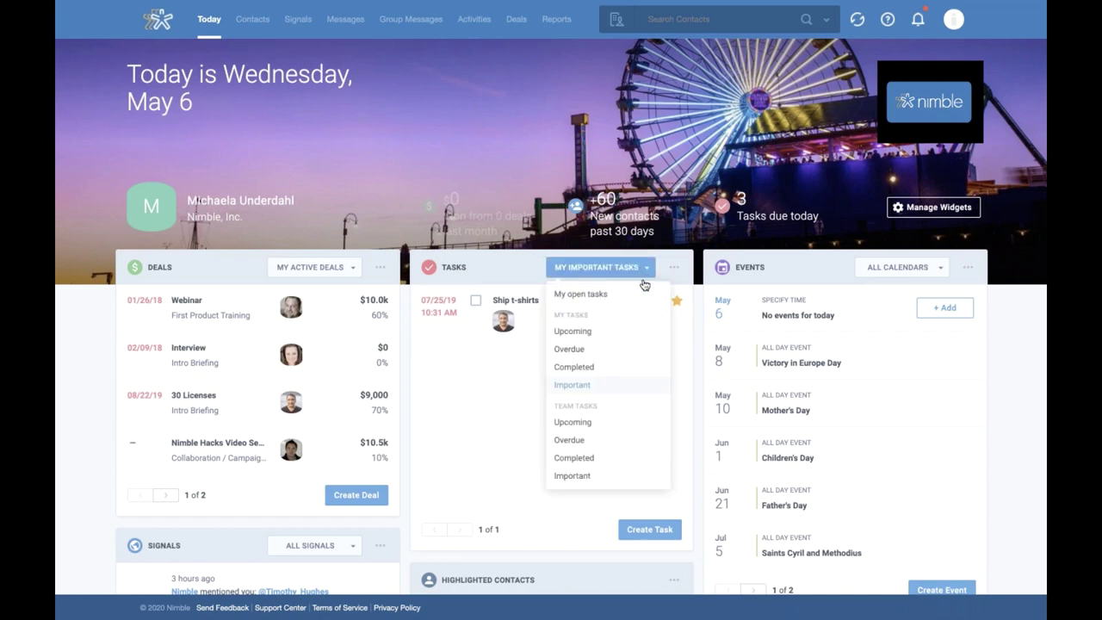
pyautogui.click(589, 425)
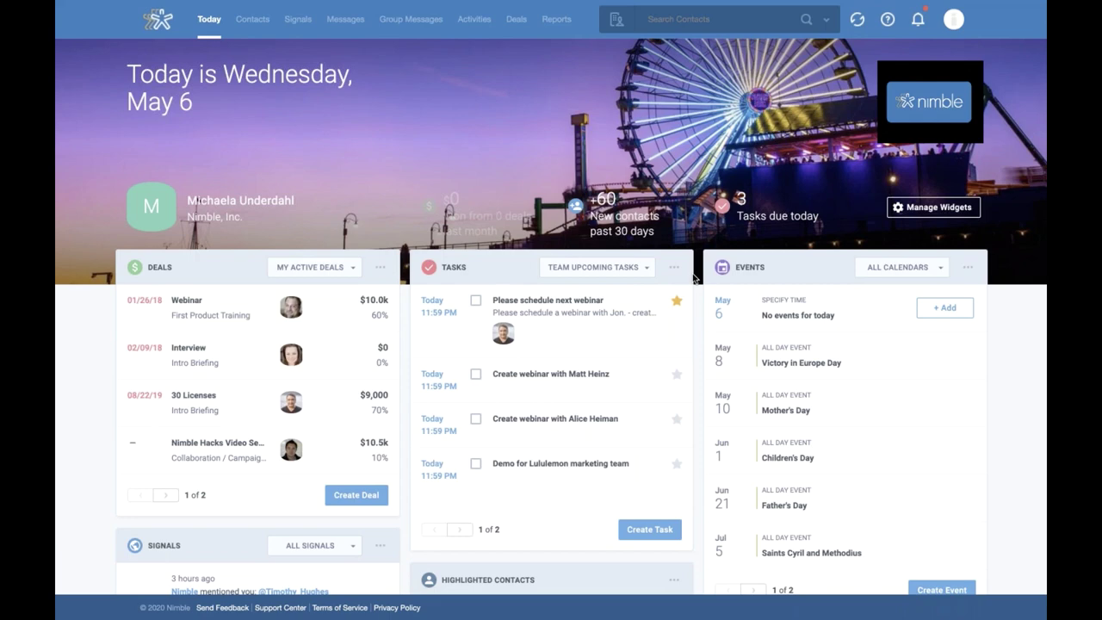
pyautogui.click(652, 269)
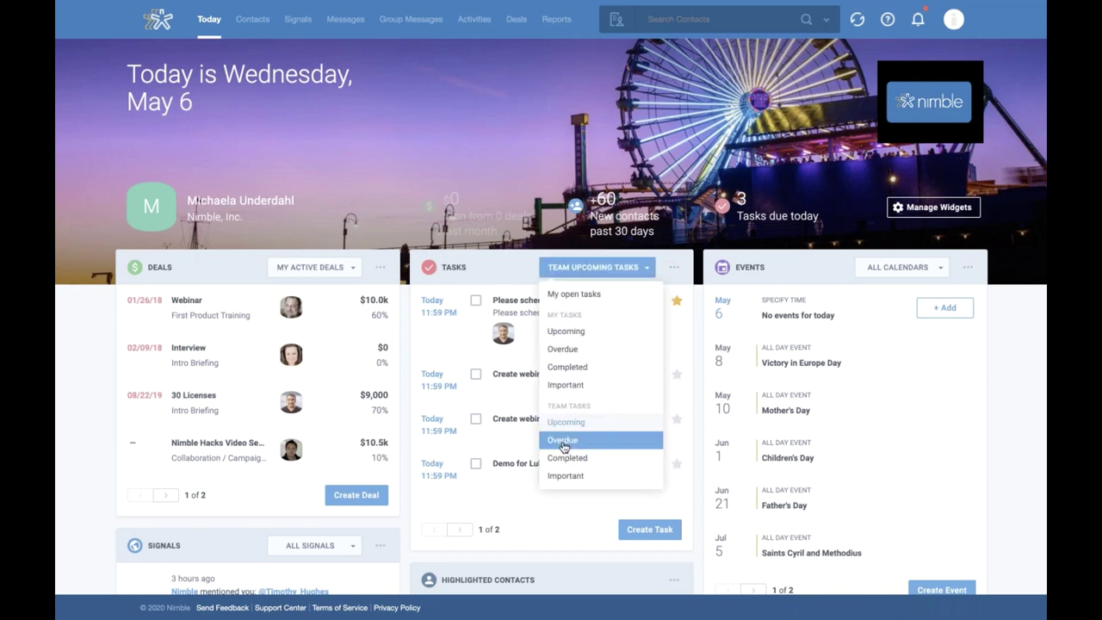
pyautogui.click(585, 457)
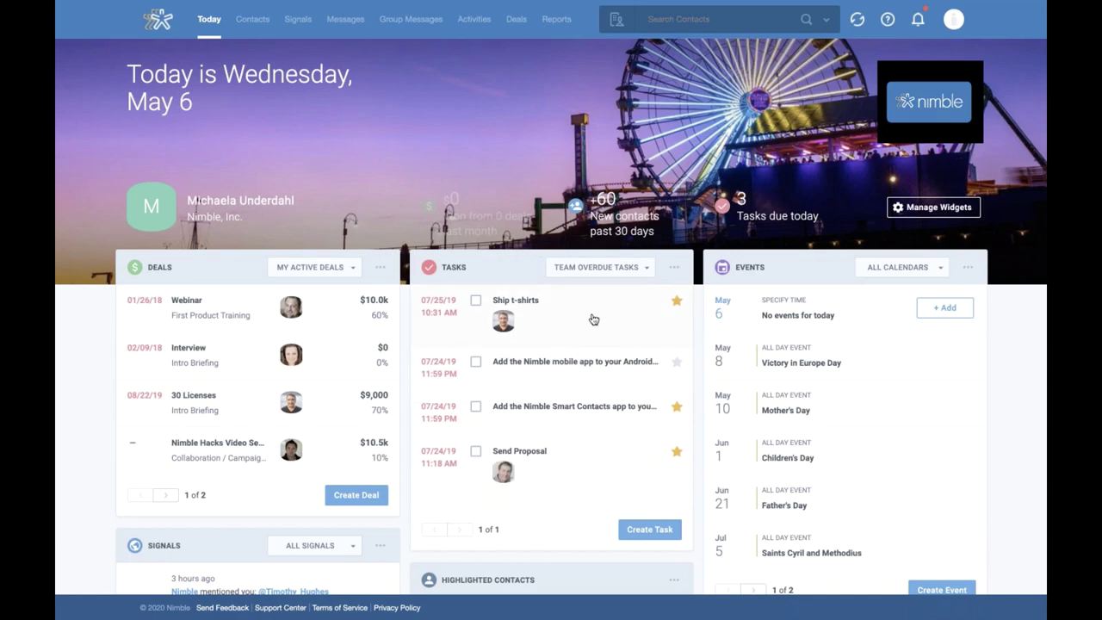
pyautogui.click(592, 318)
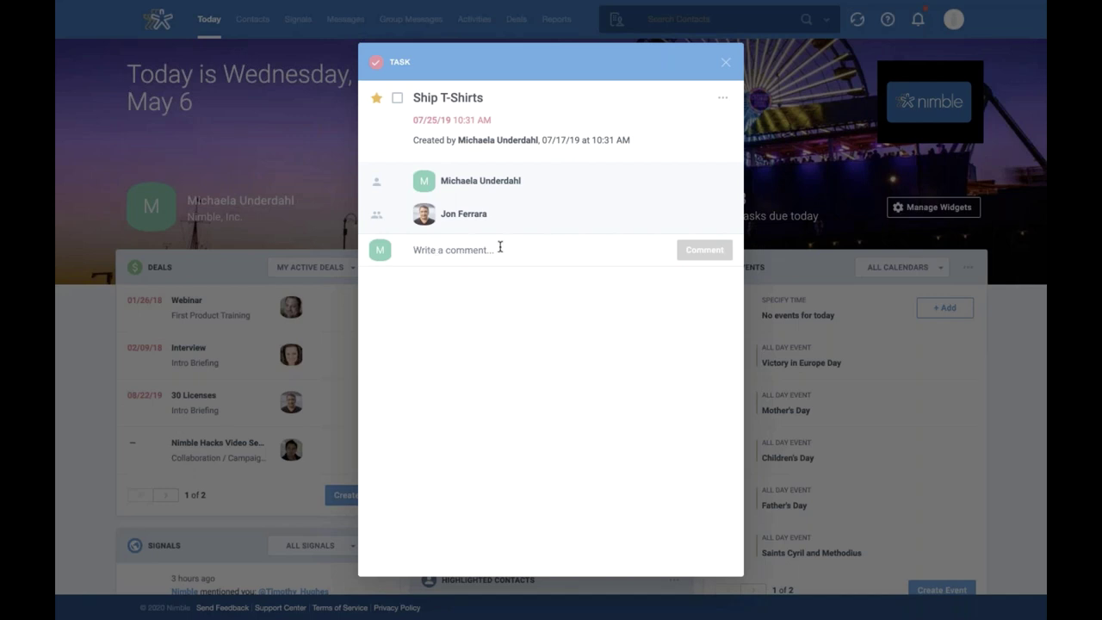
pyautogui.click(725, 65)
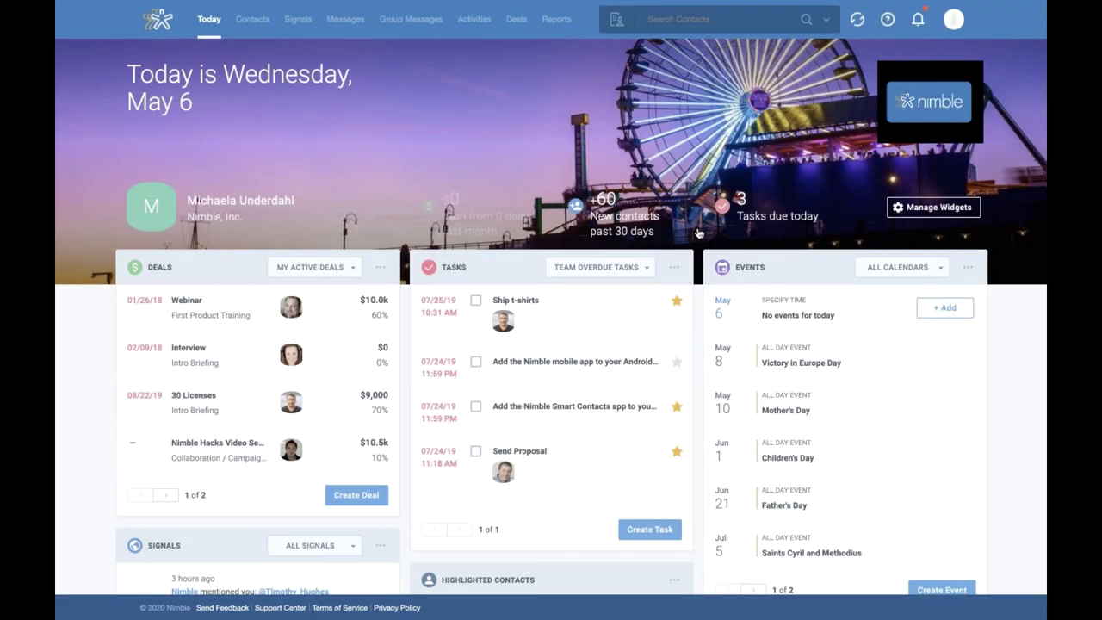
# - Start a new task from the Tasks widget and look over its name and description fields
pyautogui.scroll(-3, 697, 272)
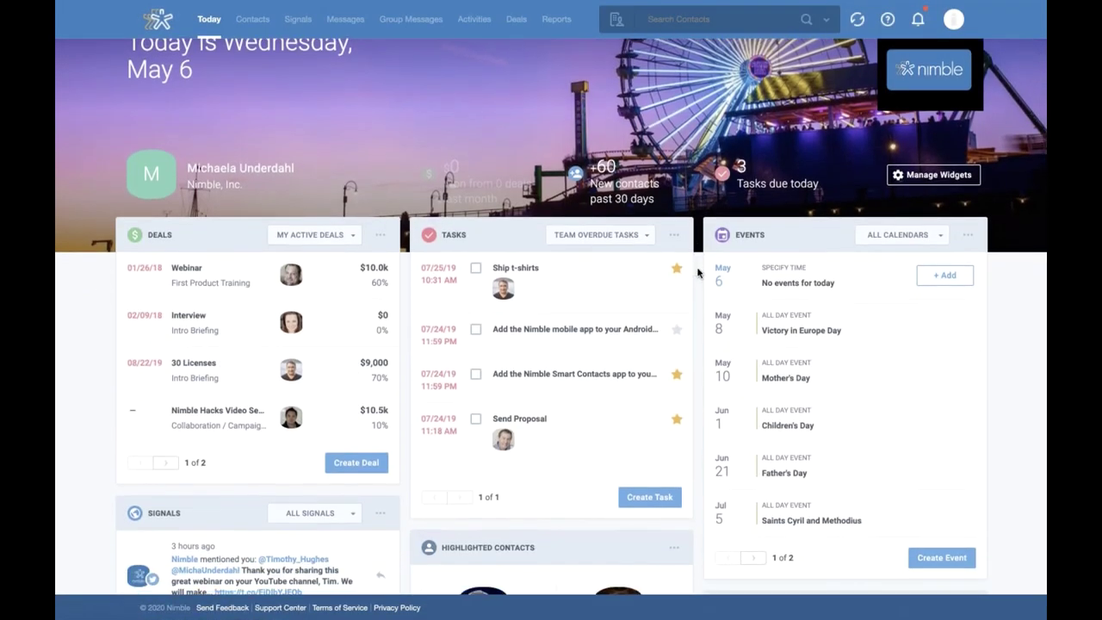
pyautogui.scroll(-1, 697, 272)
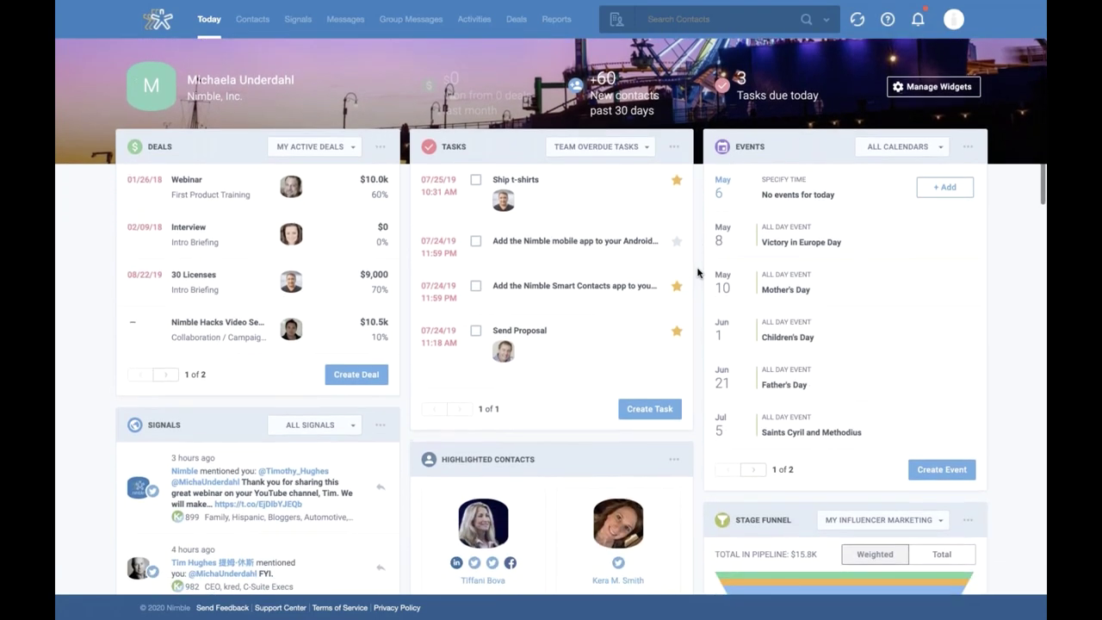
pyautogui.scroll(1, 699, 250)
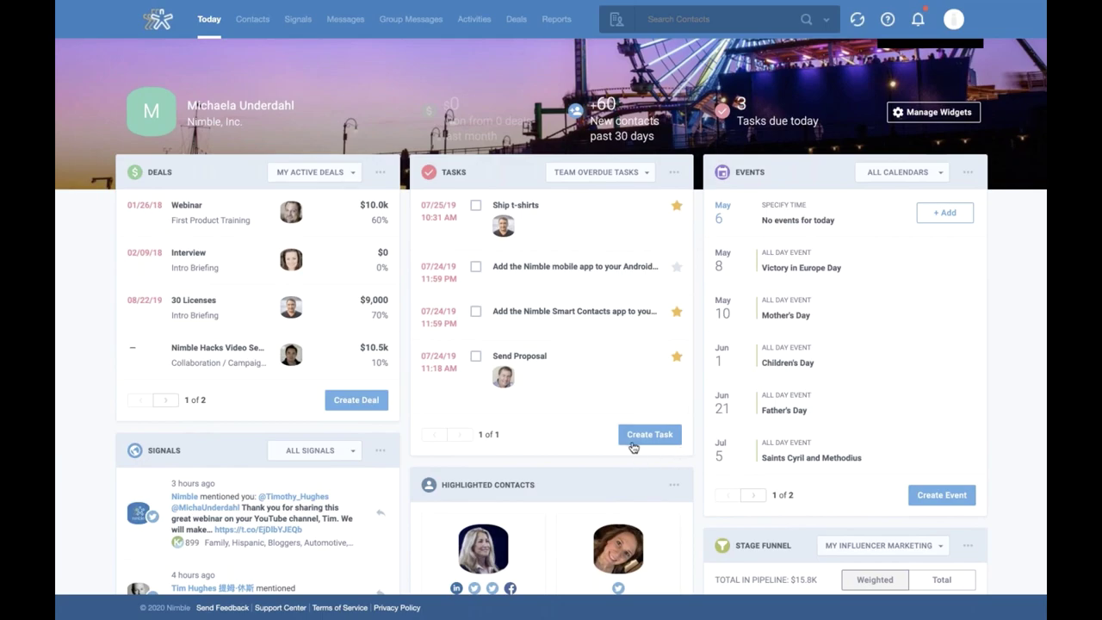
pyautogui.click(653, 439)
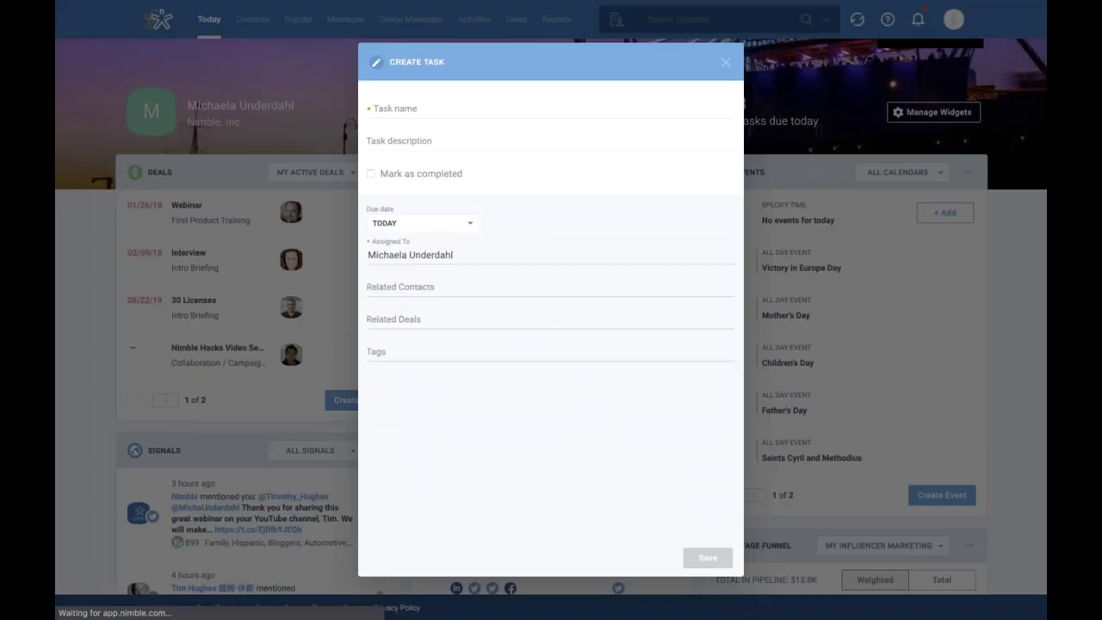
pyautogui.click(408, 109)
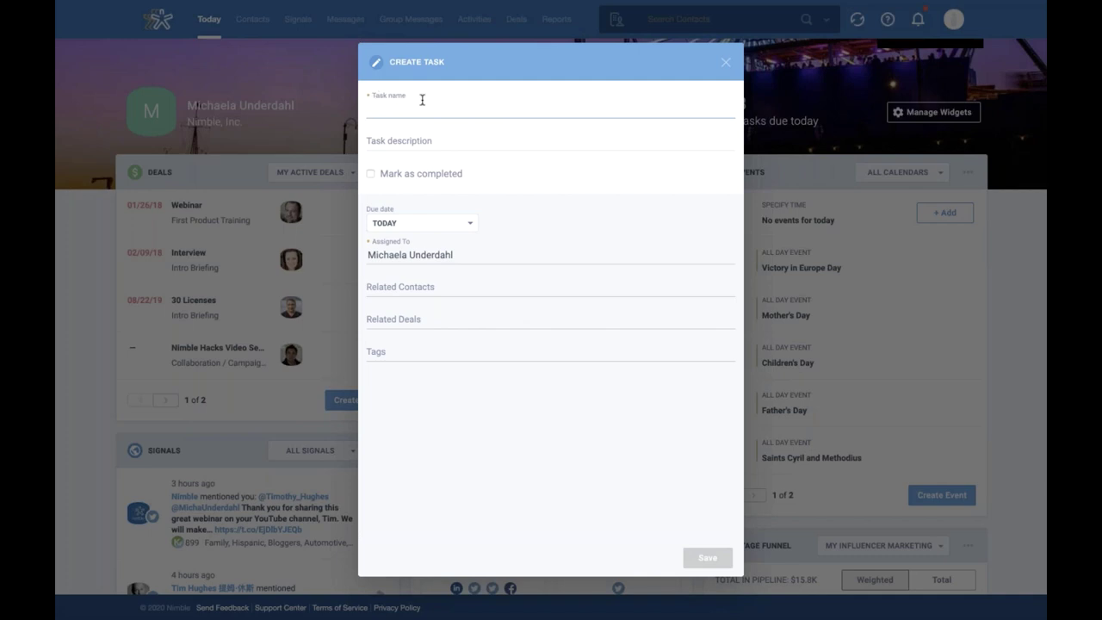
pyautogui.click(390, 140)
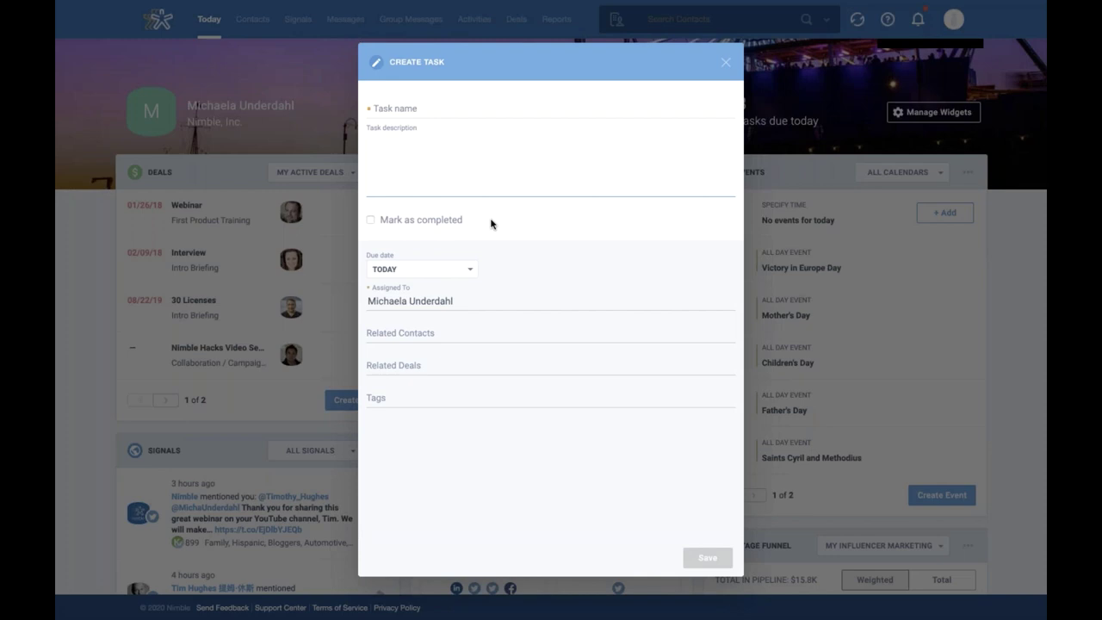
# - Set the new task's due date to a specific date and time, May 8 at 11:30 AM
pyautogui.click(404, 270)
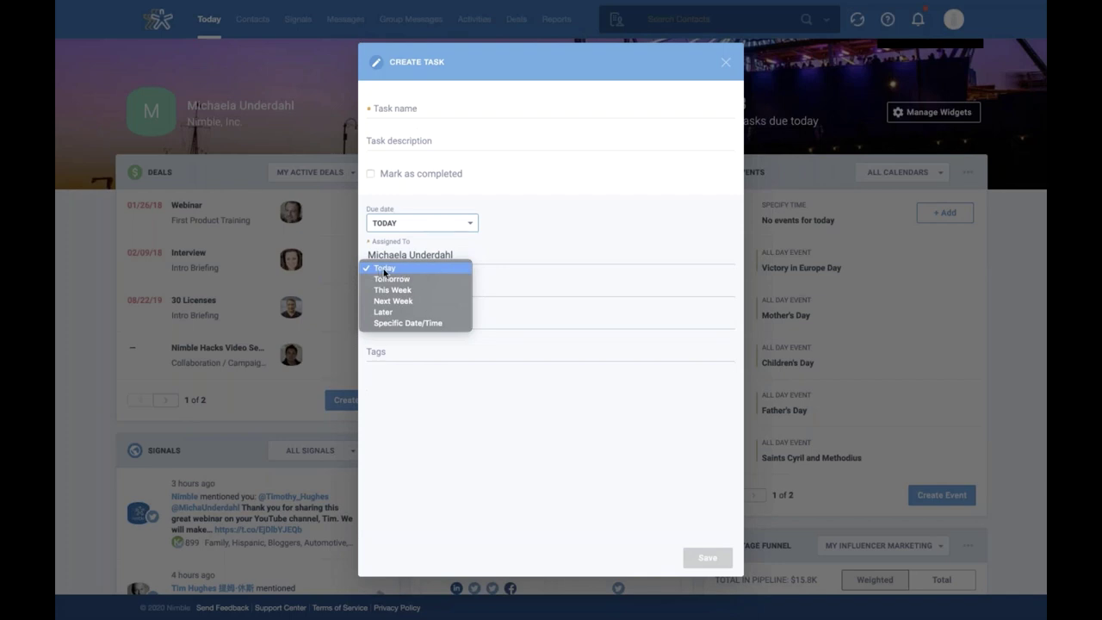
pyautogui.click(399, 324)
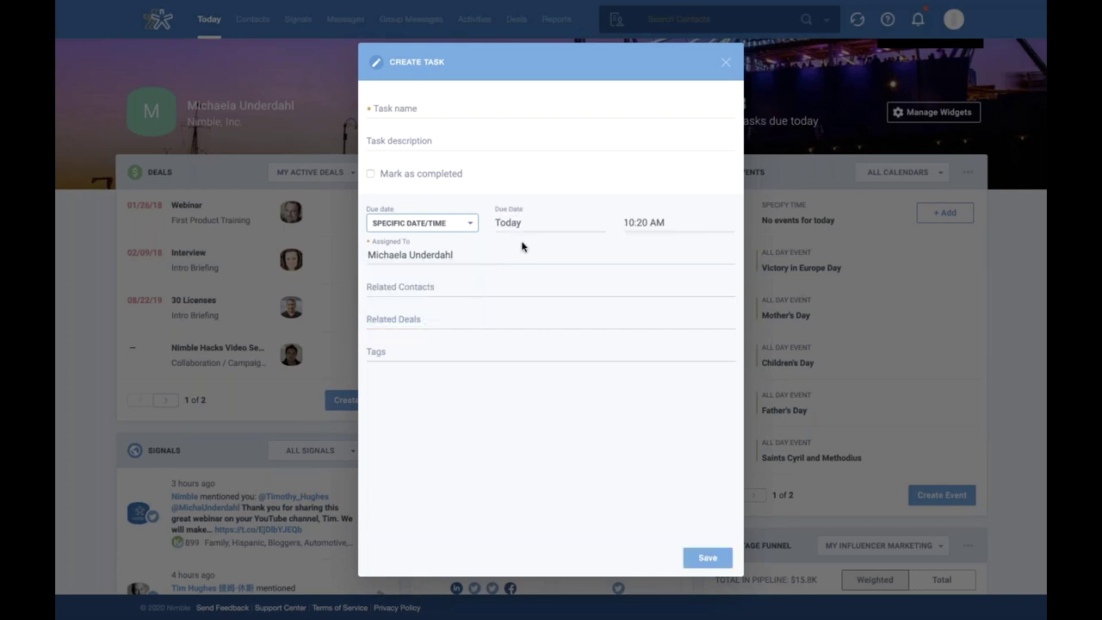
pyautogui.click(512, 220)
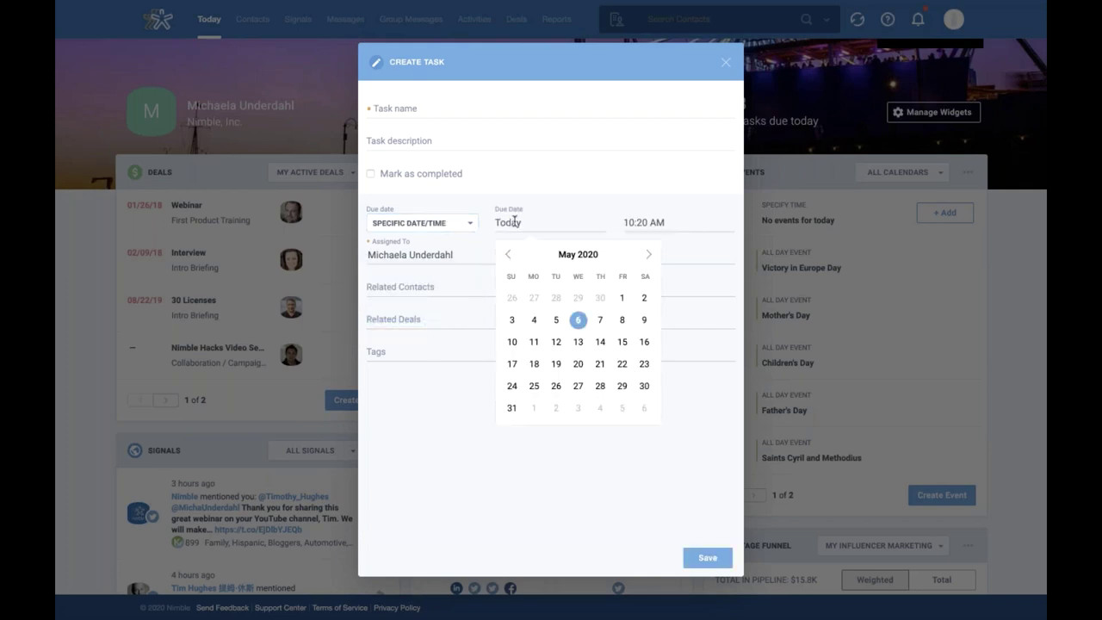
pyautogui.click(621, 319)
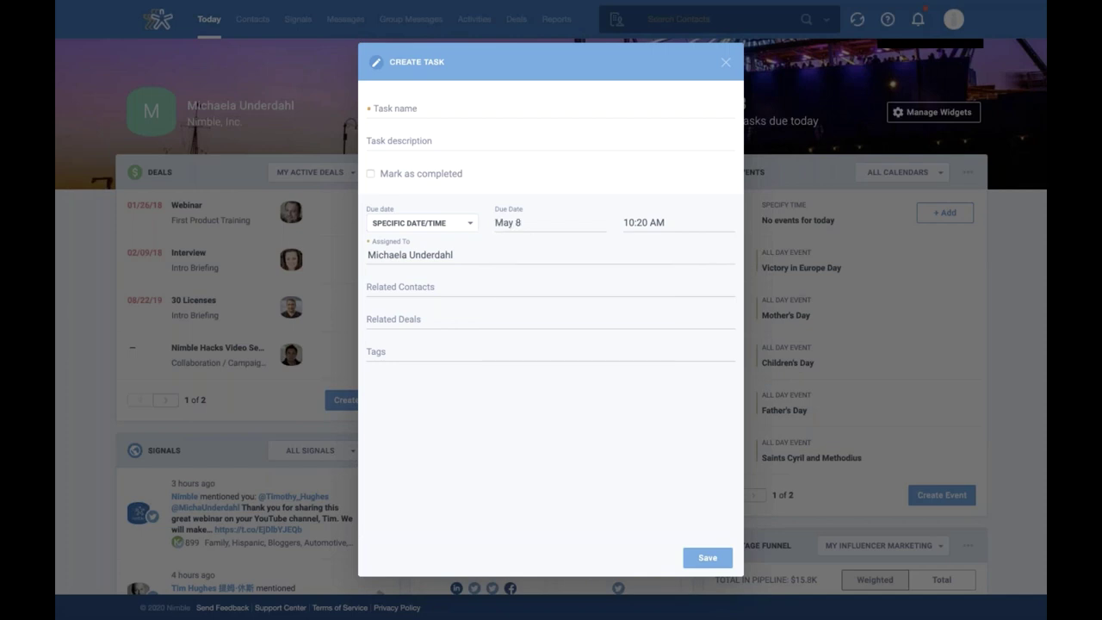
pyautogui.click(636, 223)
pyautogui.scroll(-2, 670, 289)
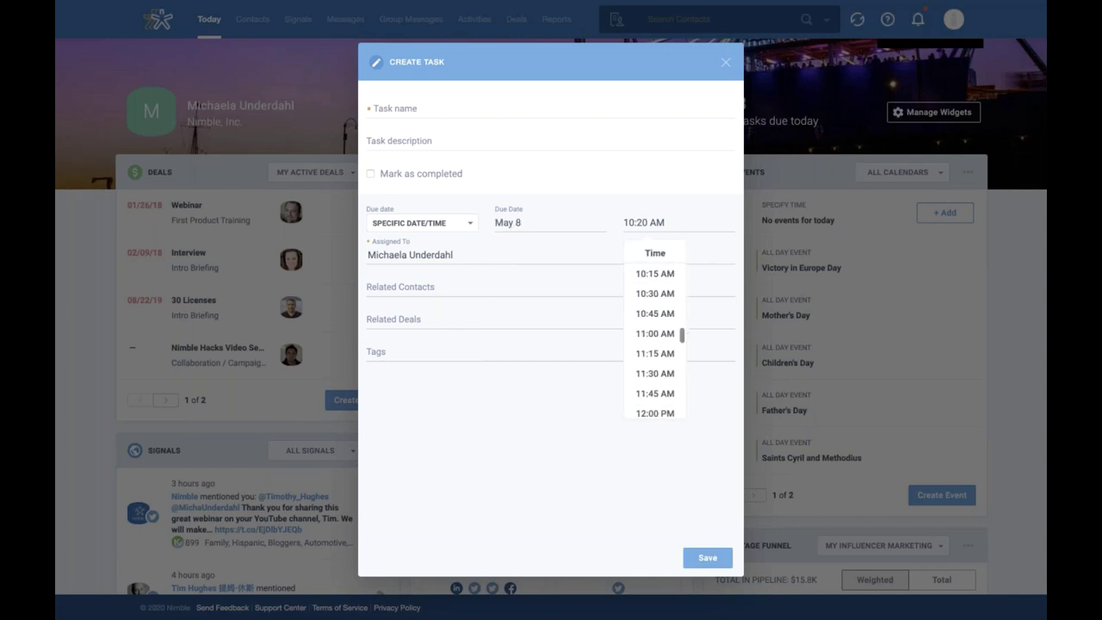
pyautogui.click(654, 369)
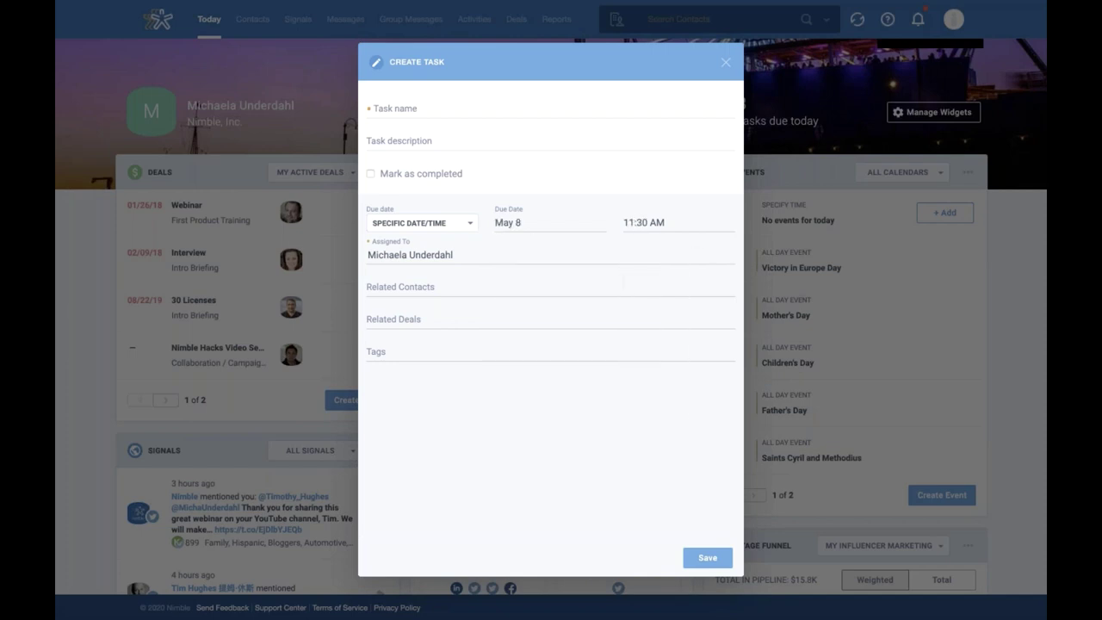
# - Assign the new task to the other team member and add two related contacts by name
pyautogui.click(434, 257)
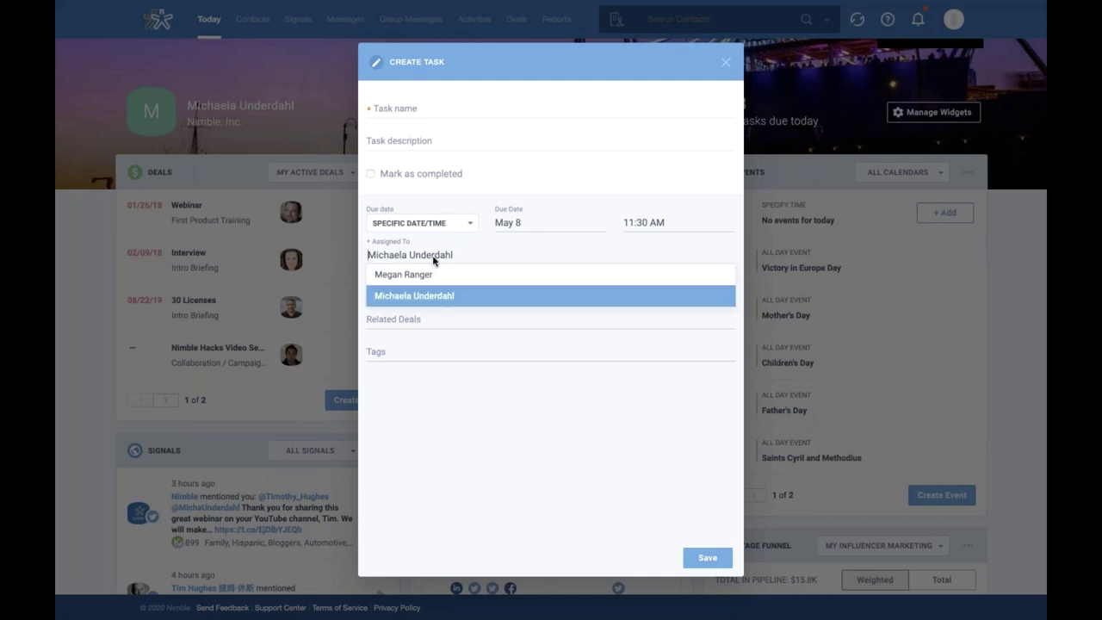
pyautogui.click(477, 276)
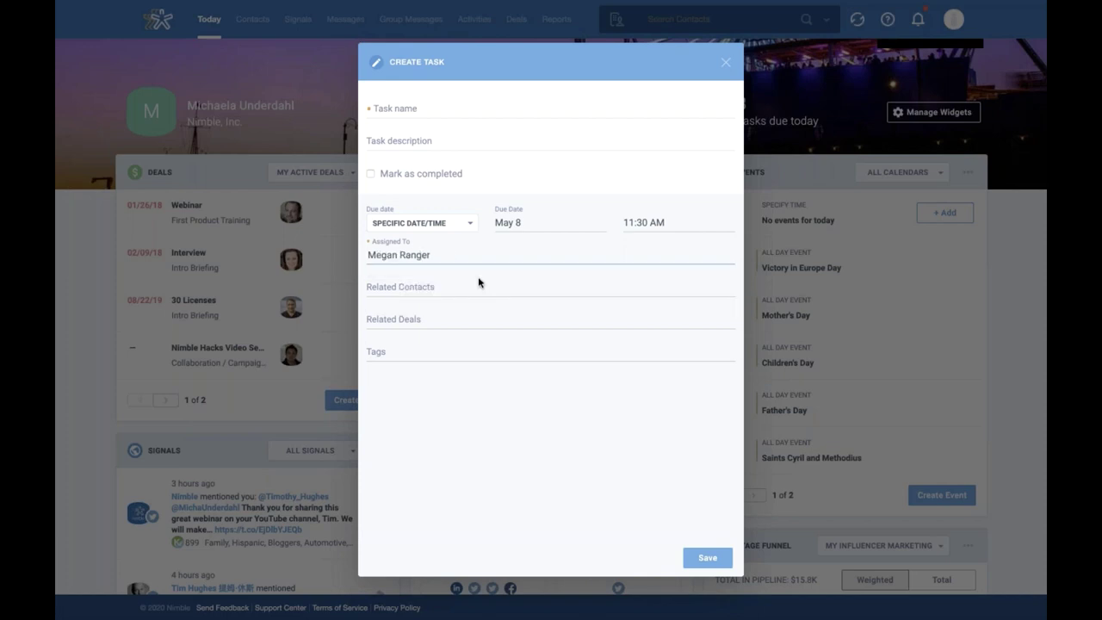
pyautogui.click(410, 290)
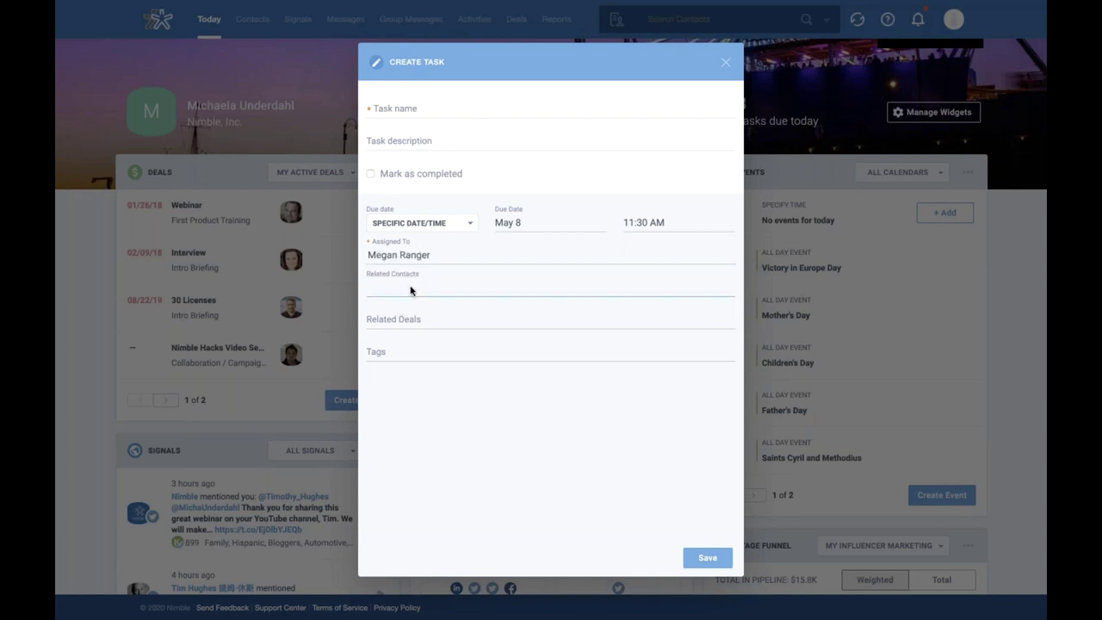
pyautogui.write('Jon Ferraraa')
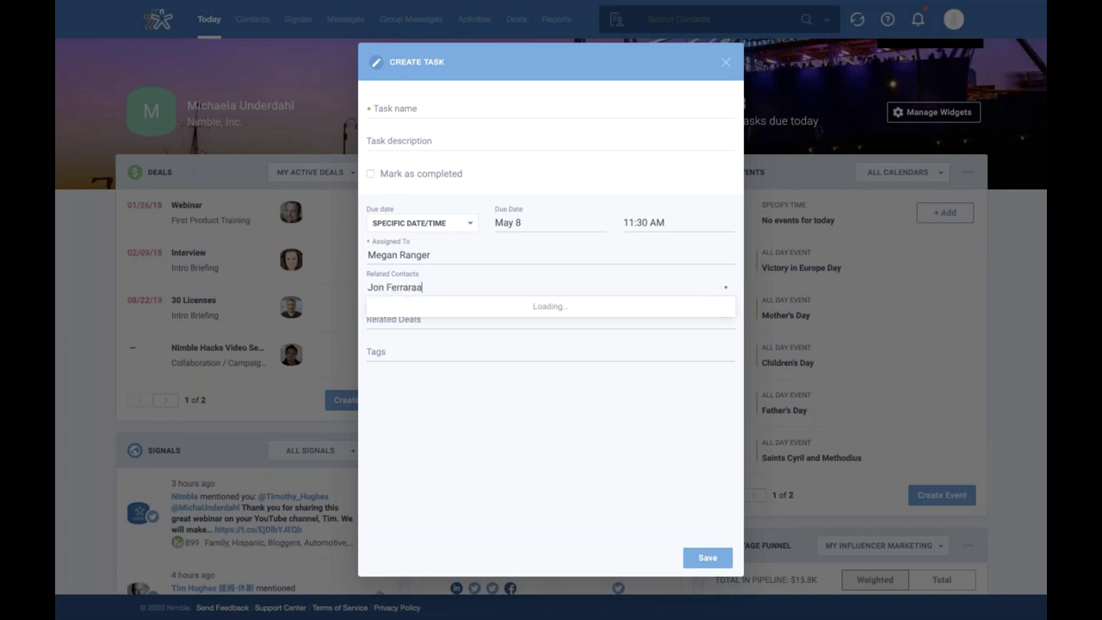
pyautogui.press('BackSpace')
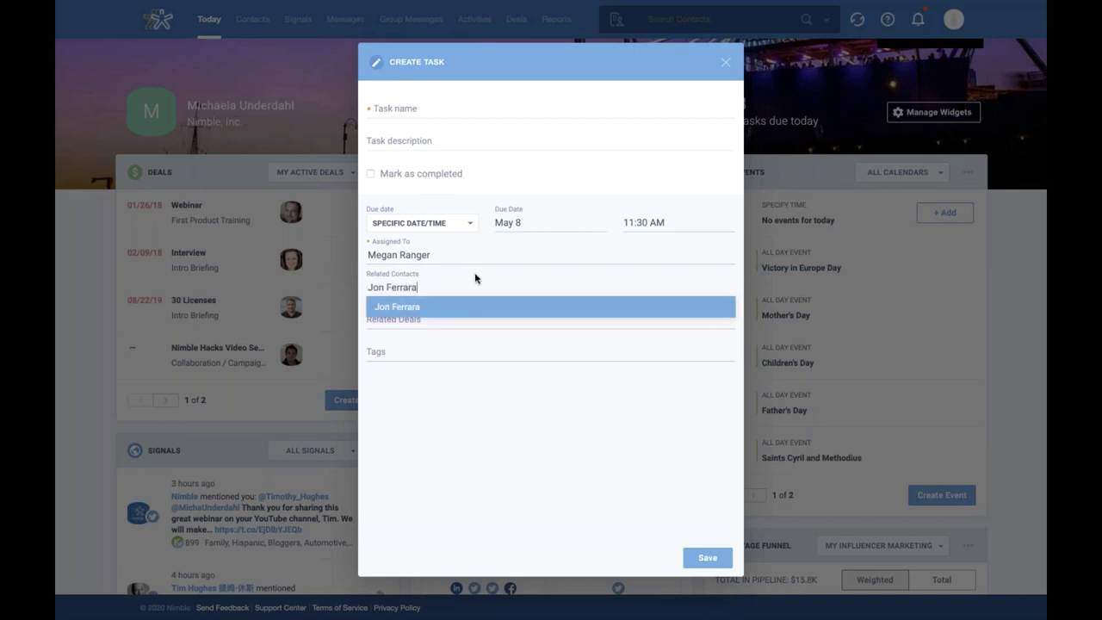
pyautogui.click(416, 308)
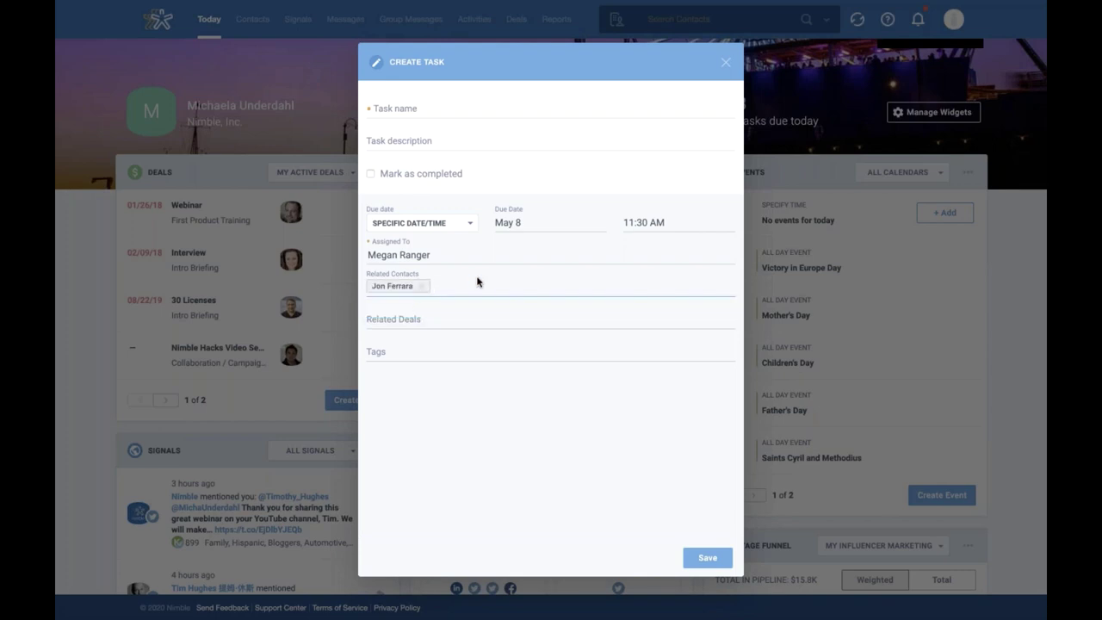
pyautogui.write('Ionia')
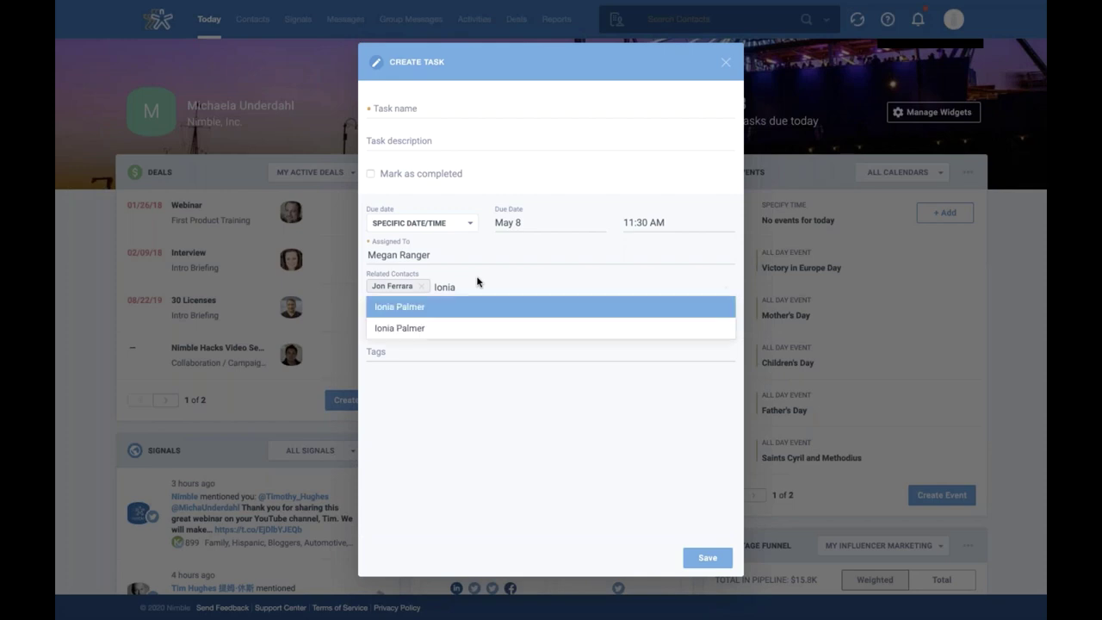
pyautogui.click(422, 306)
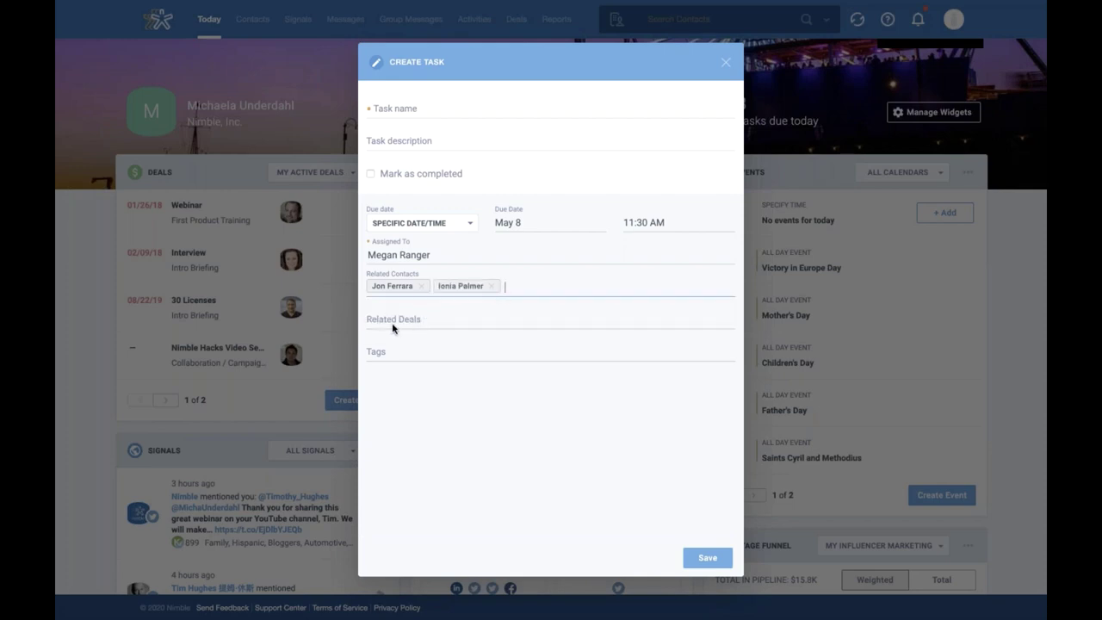
# - Look at the new task's related deals and tags fields and close the form without saving
pyautogui.click(401, 323)
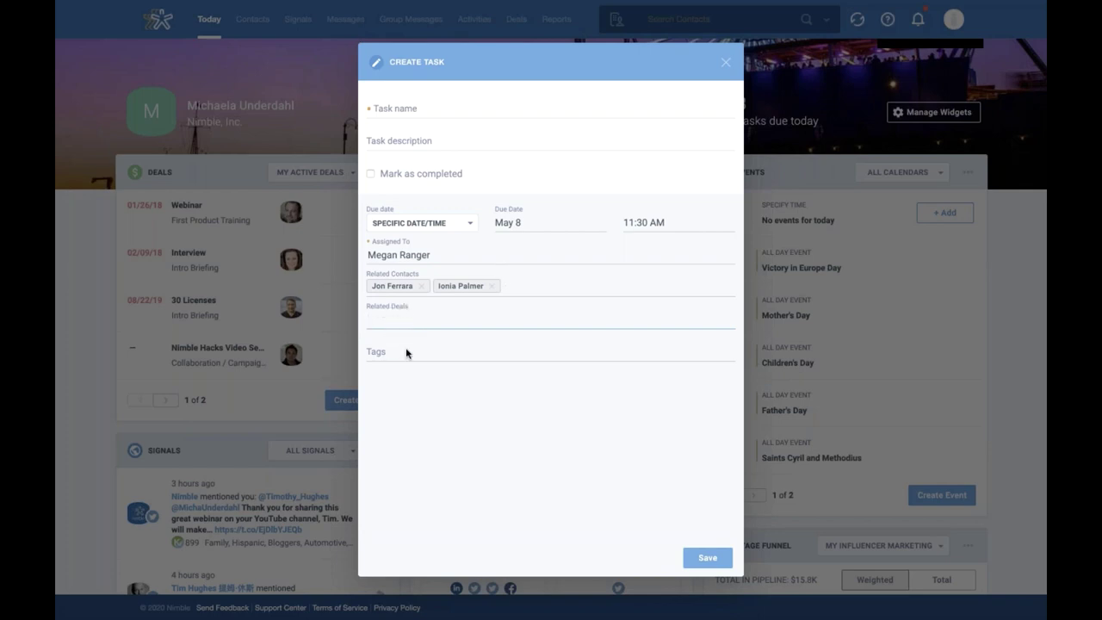
pyautogui.click(388, 352)
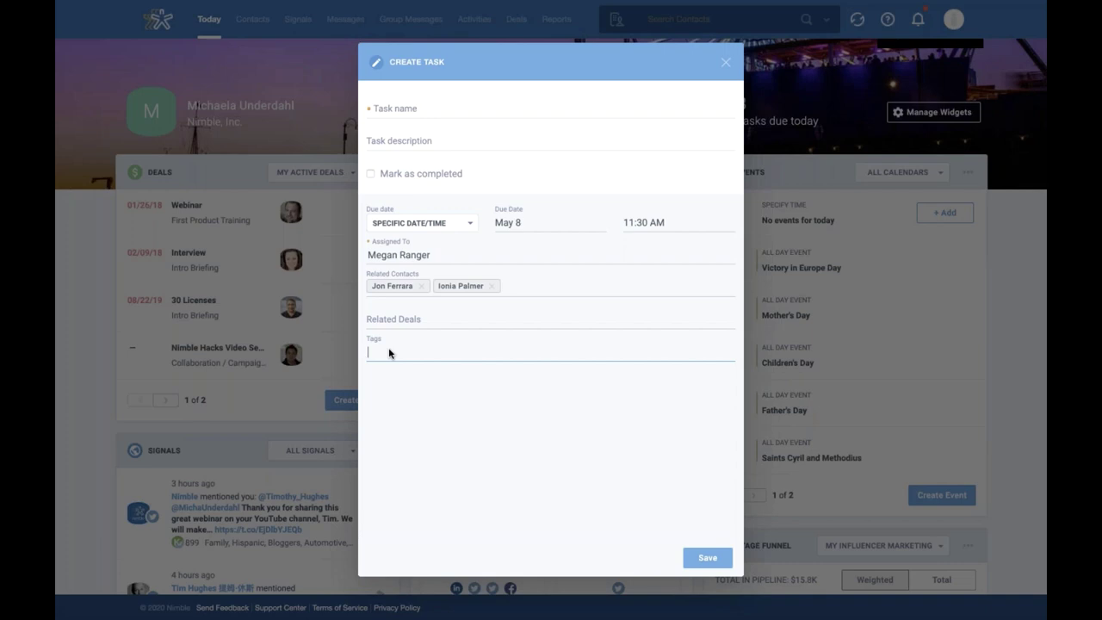
pyautogui.click(726, 63)
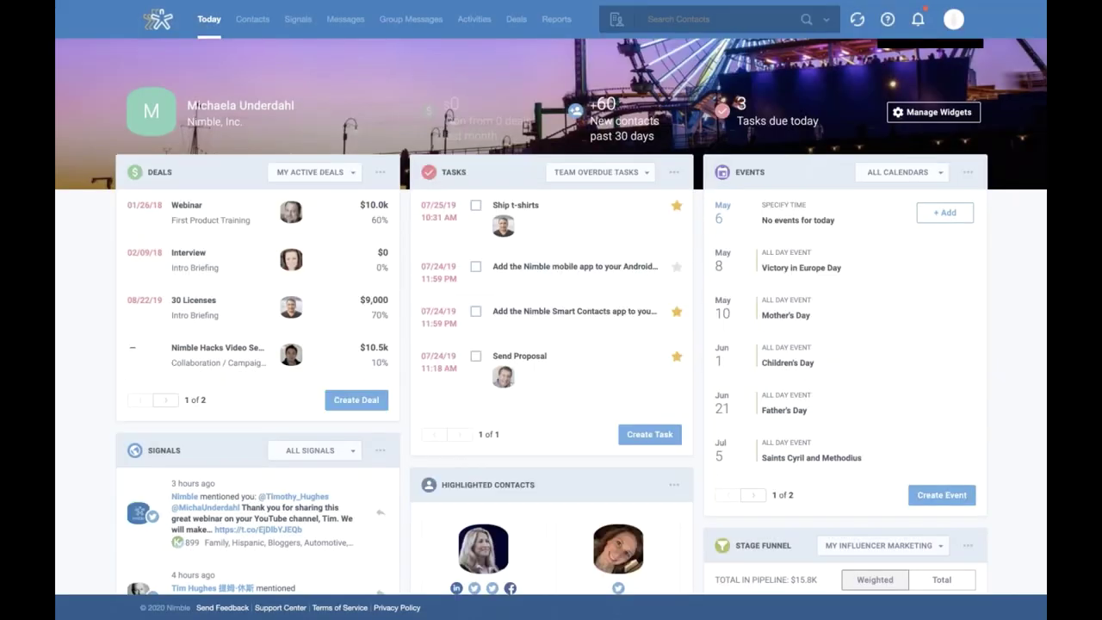
# - Open the Nimble Chief Executive Officer's contact record and examine its blank note form and searchable list of notes
pyautogui.click(253, 19)
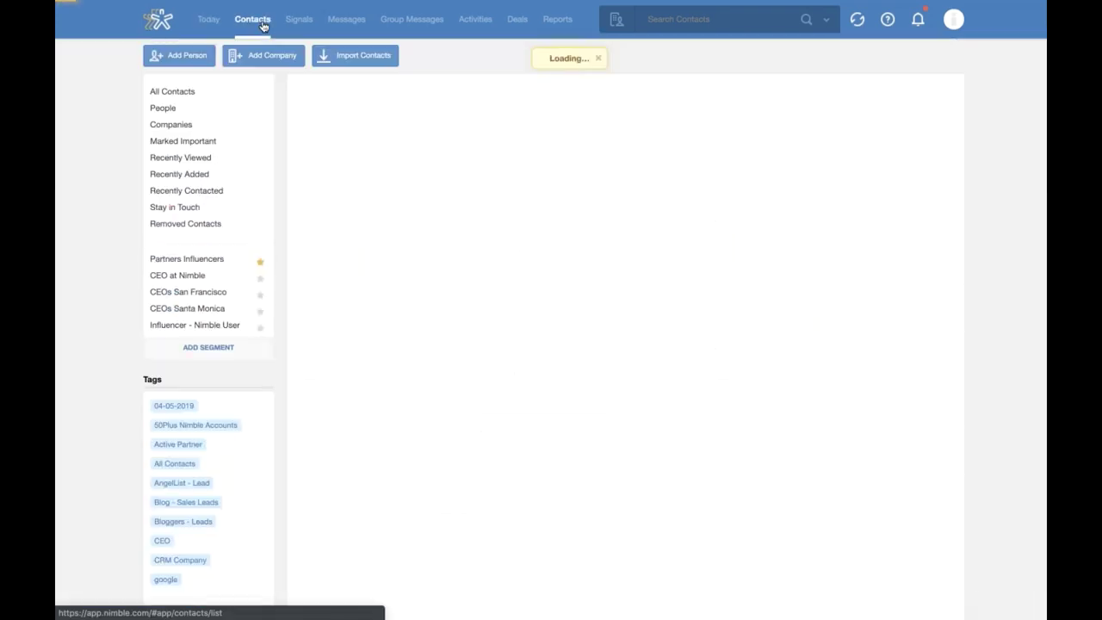
pyautogui.click(379, 171)
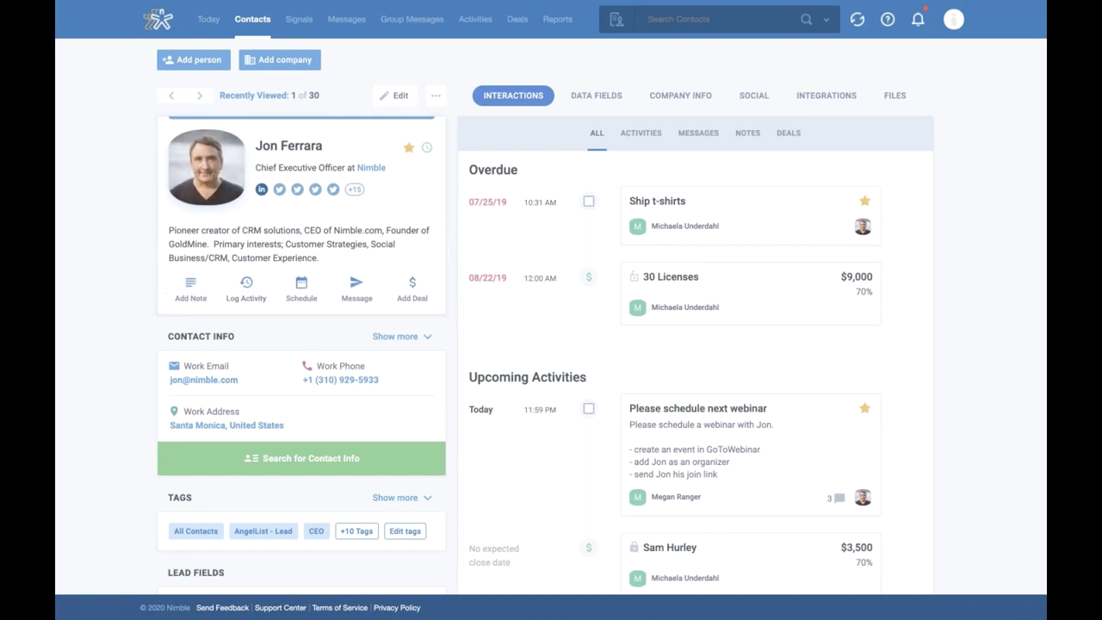
pyautogui.click(191, 292)
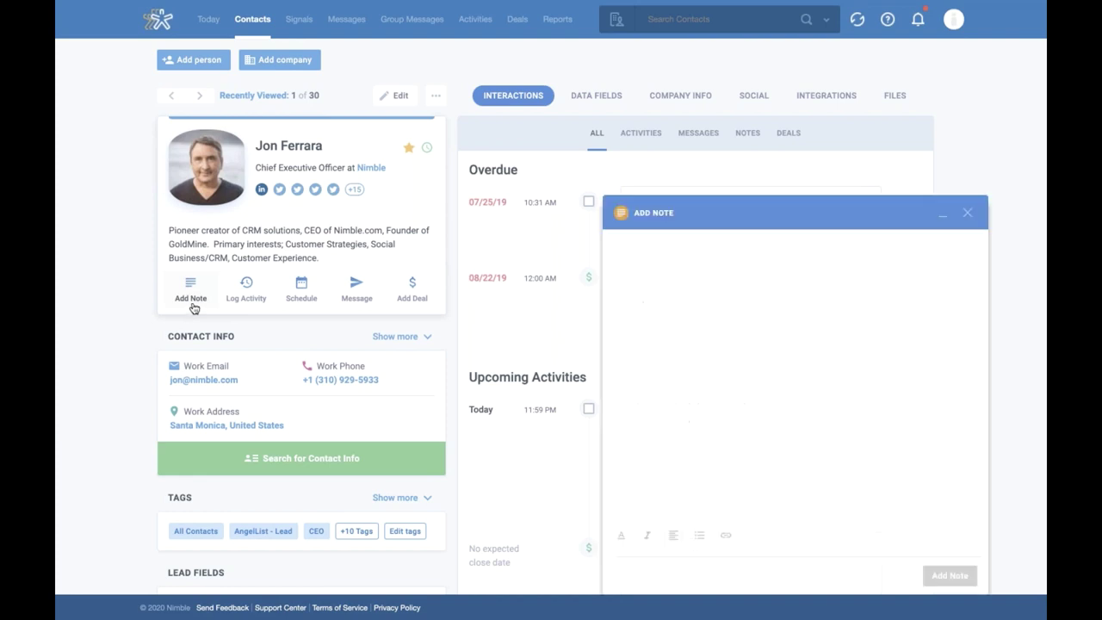
pyautogui.click(967, 213)
pyautogui.click(748, 133)
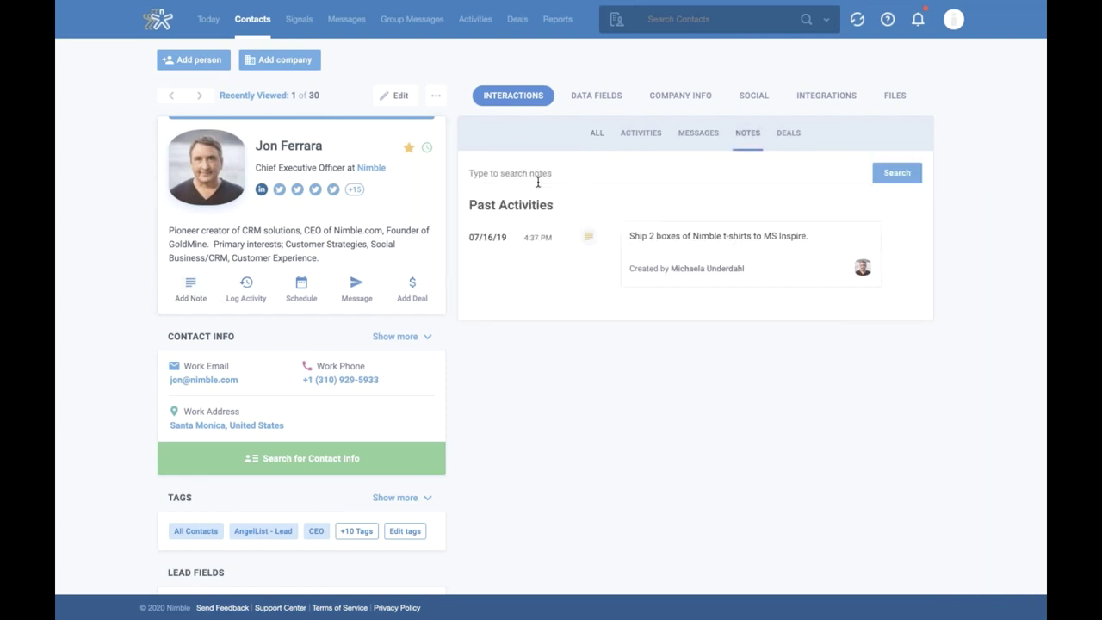
pyautogui.click(518, 176)
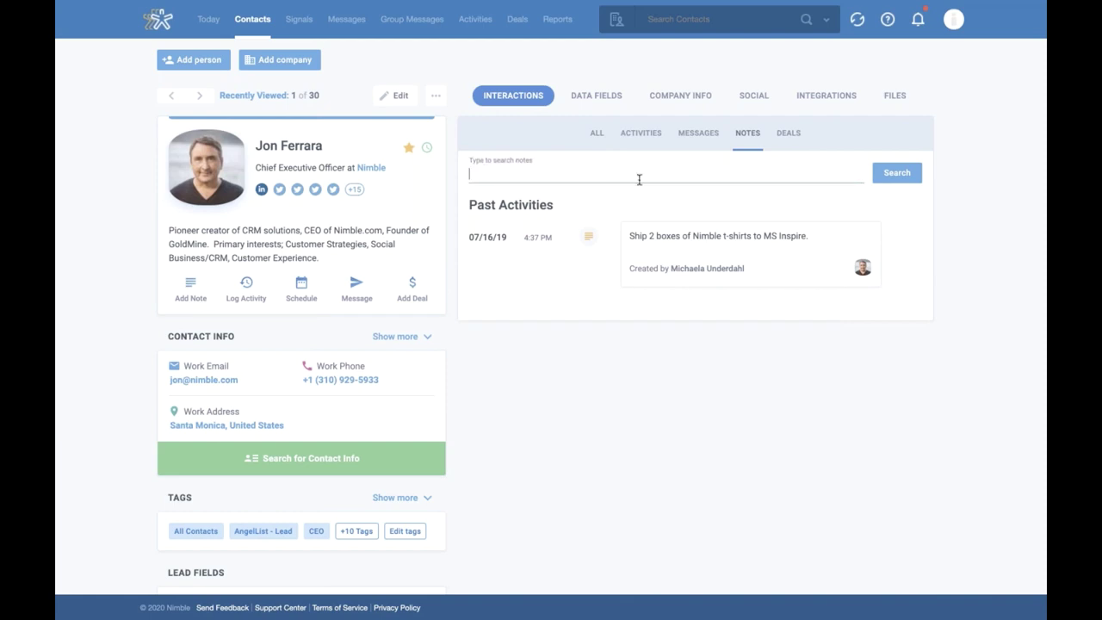
# - Try logging an activity for the contact with the custom type Product Demo and close the form without saving
pyautogui.click(255, 308)
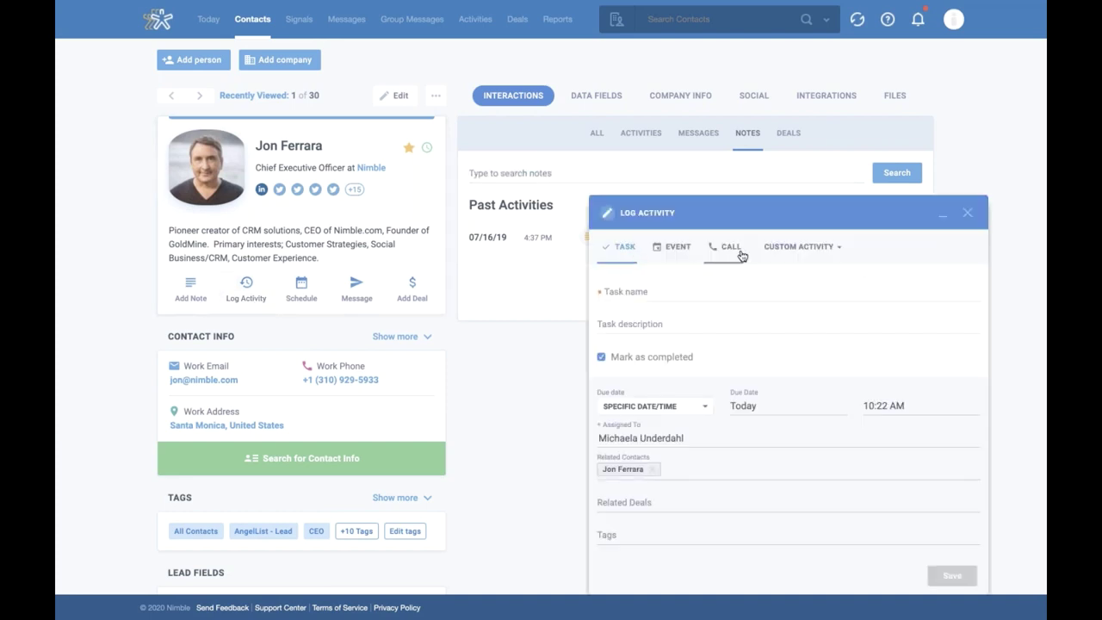
pyautogui.click(839, 248)
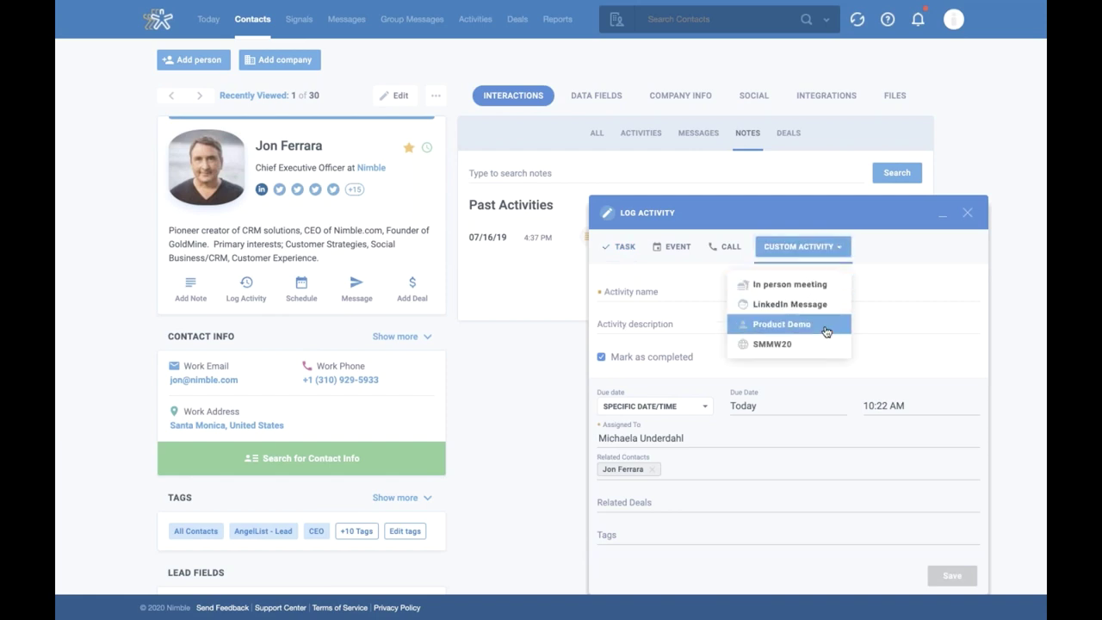
pyautogui.click(829, 327)
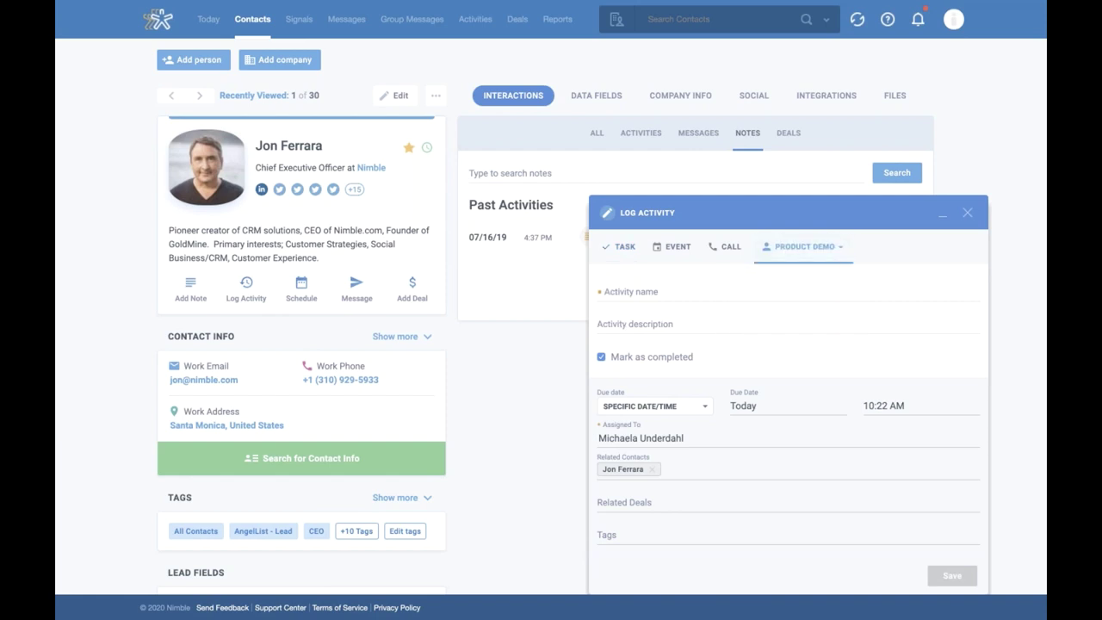
pyautogui.scroll(-1, 729, 327)
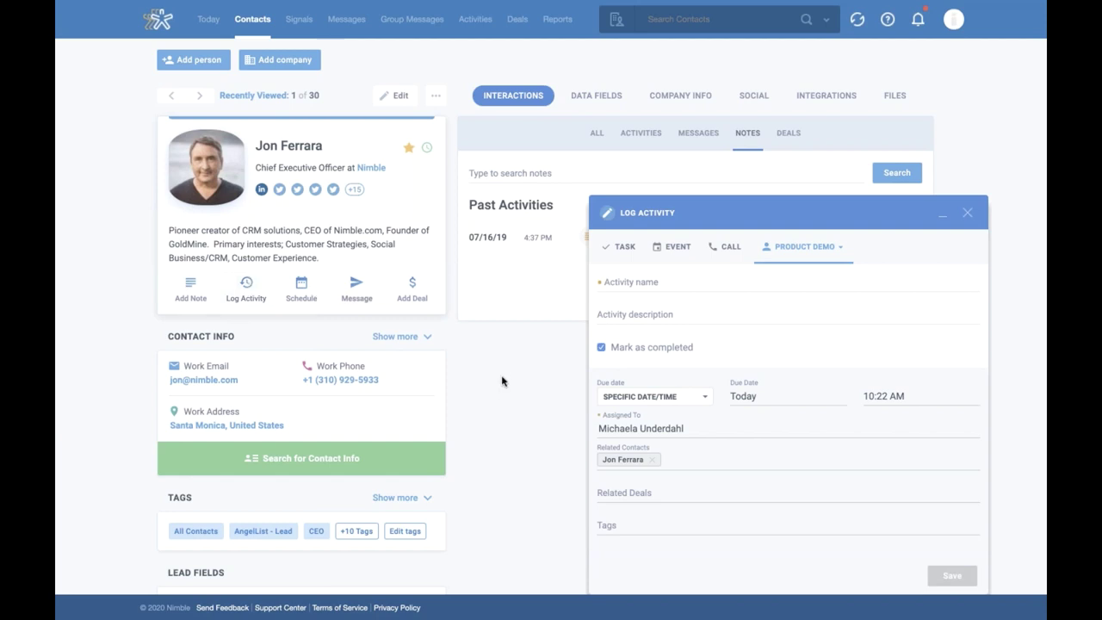
pyautogui.click(967, 213)
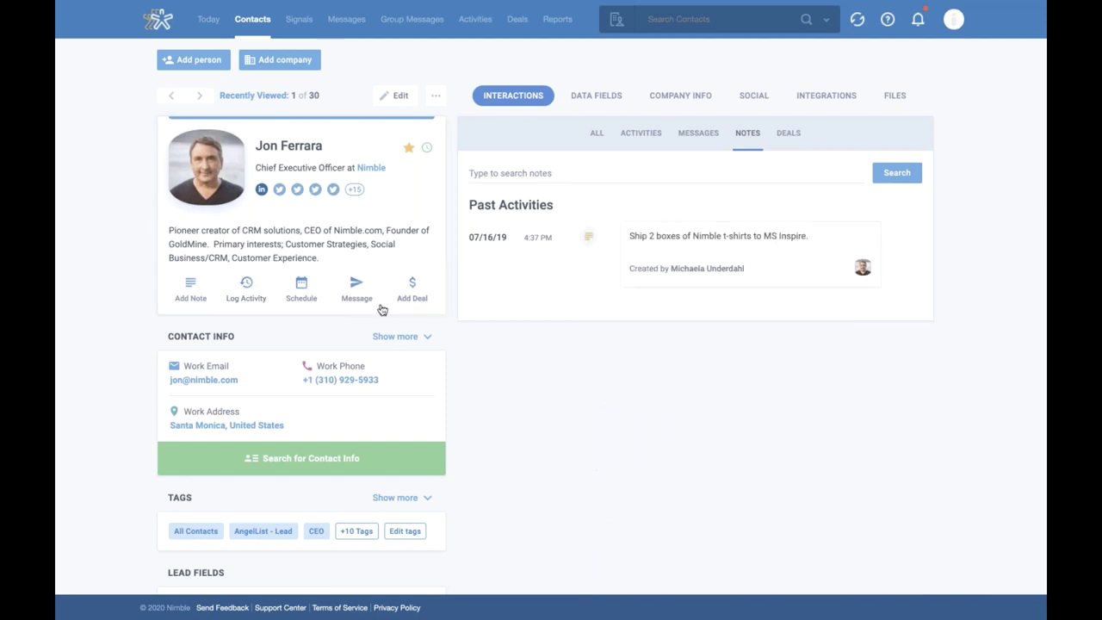
# - Examine the contact's activity scheduling forms for tasks, events, calls and custom types, including the event's calendar choices, and close without saving
pyautogui.click(301, 293)
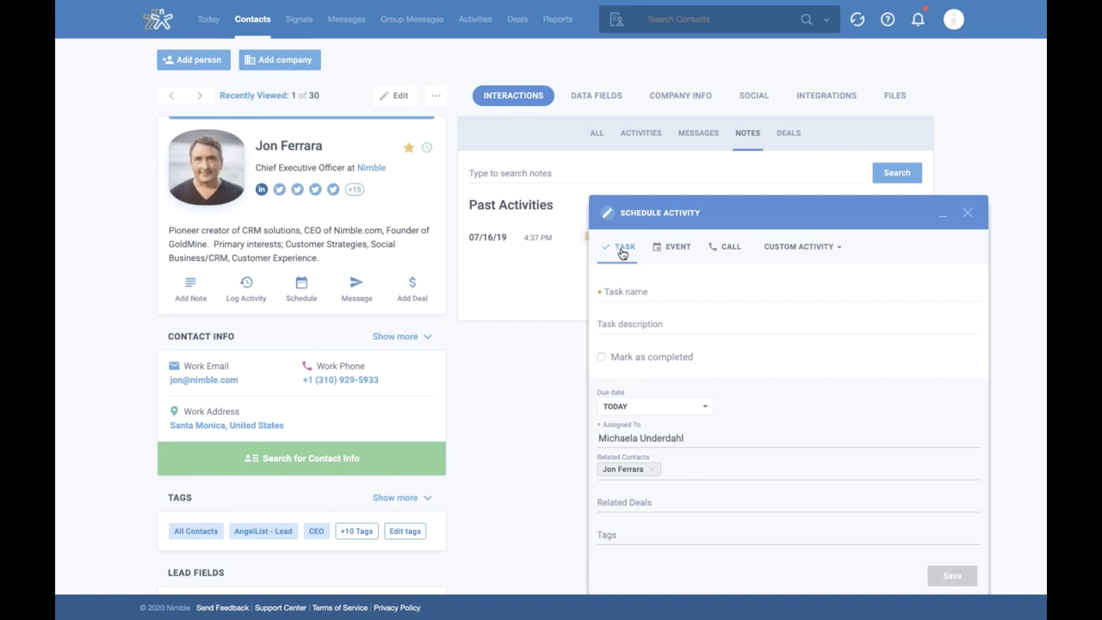
pyautogui.click(691, 250)
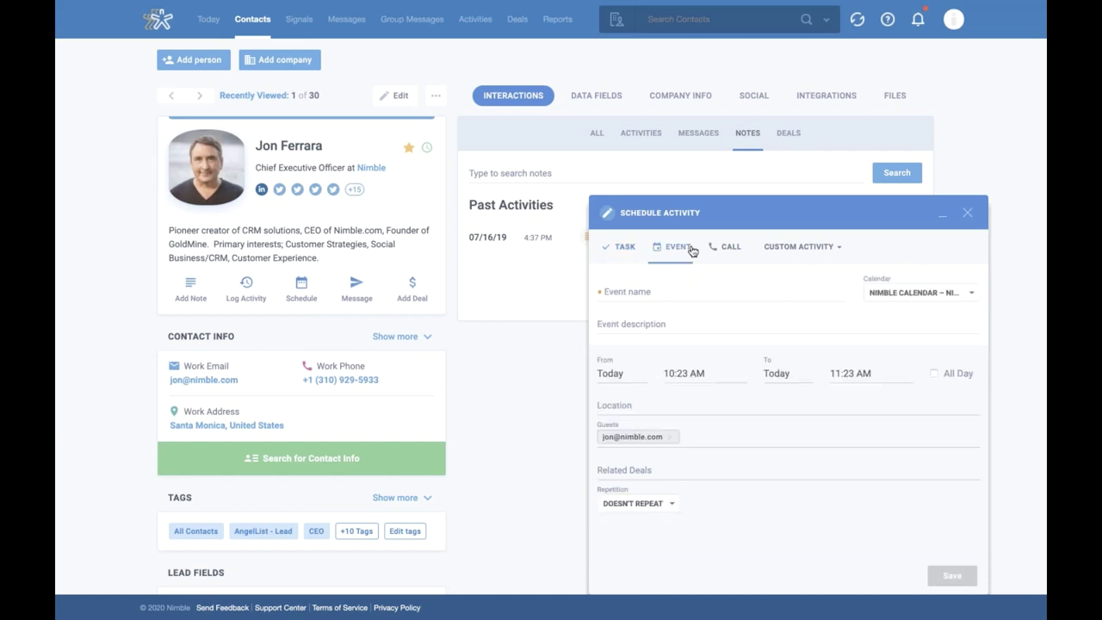
pyautogui.click(972, 295)
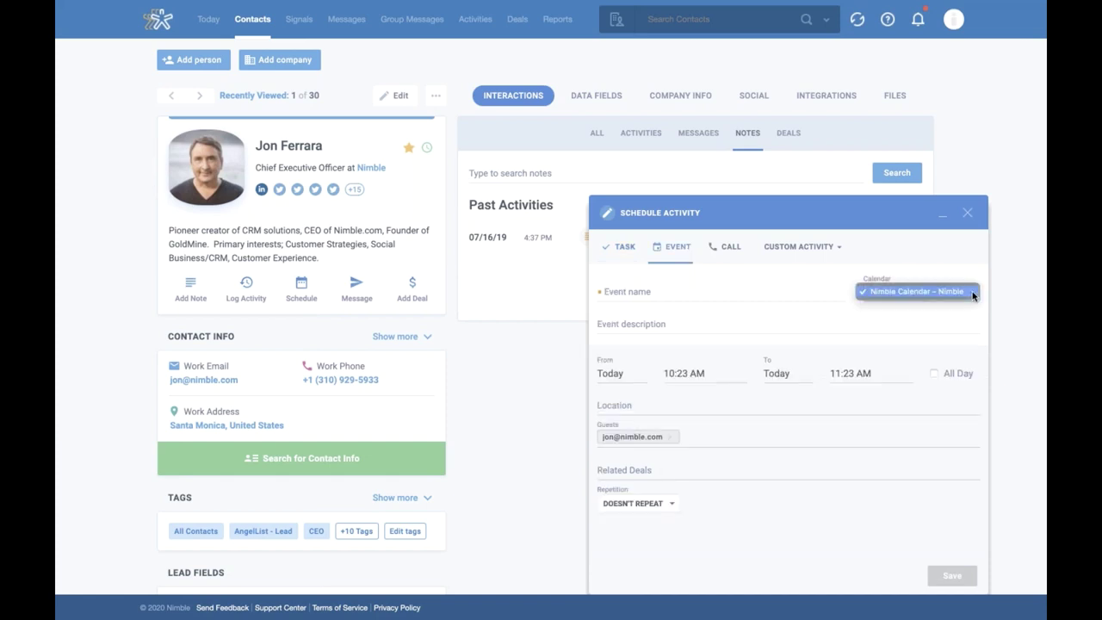
pyautogui.click(972, 294)
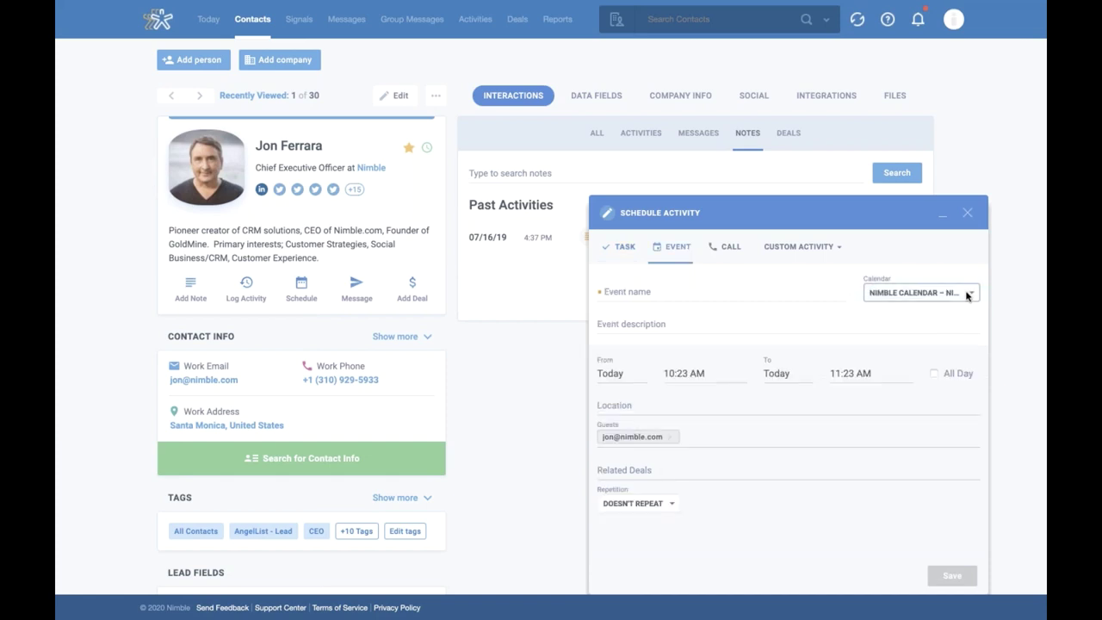
pyautogui.click(972, 294)
pyautogui.click(968, 320)
pyautogui.click(734, 257)
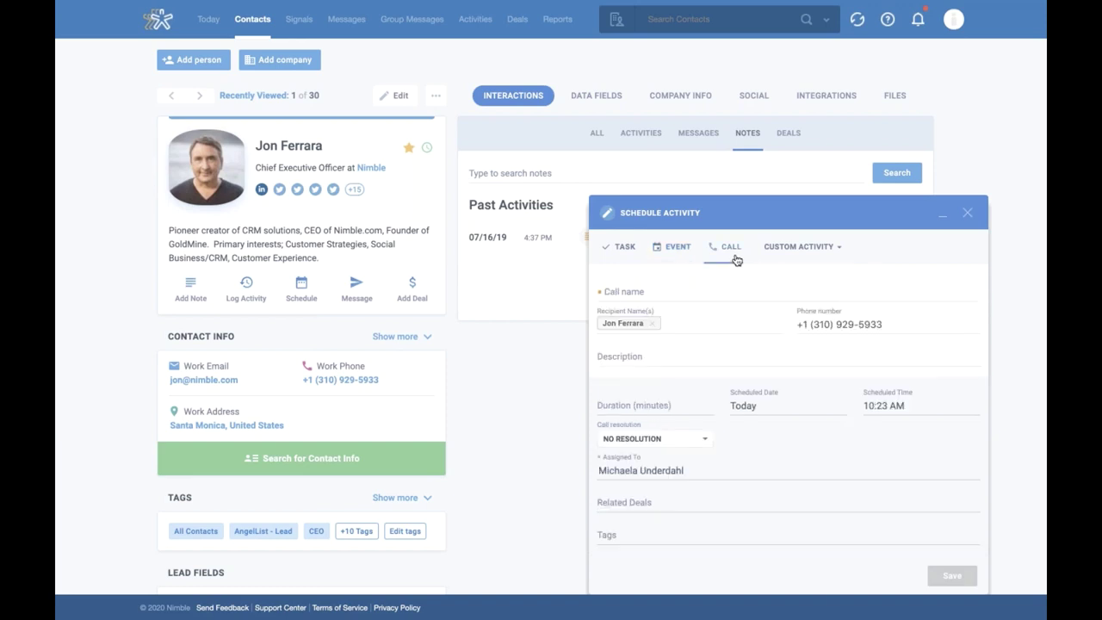
pyautogui.click(801, 247)
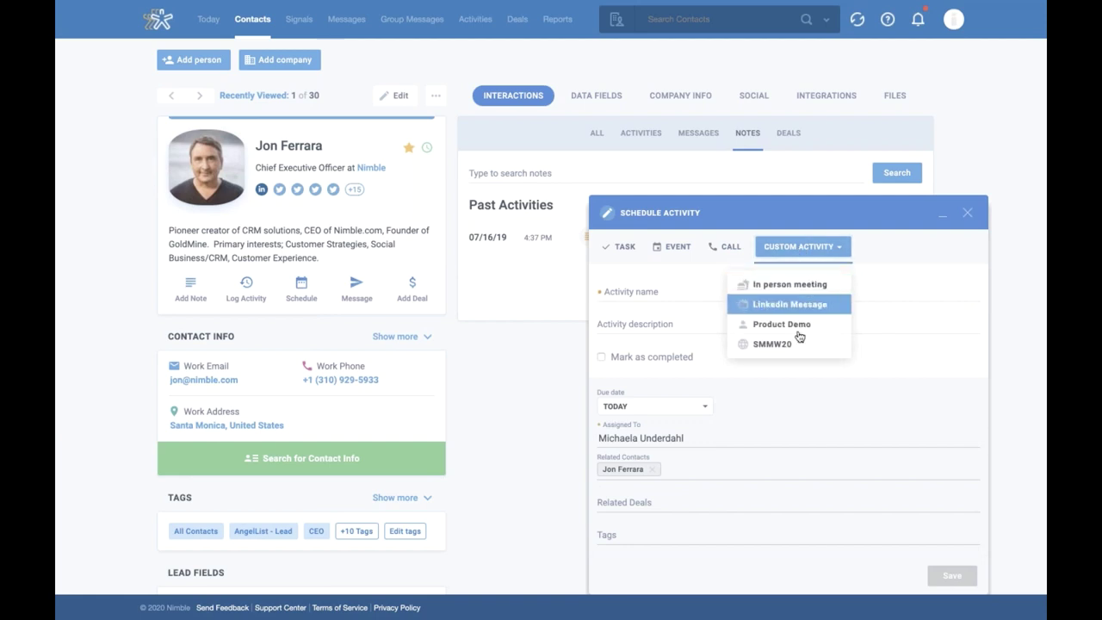
pyautogui.click(968, 214)
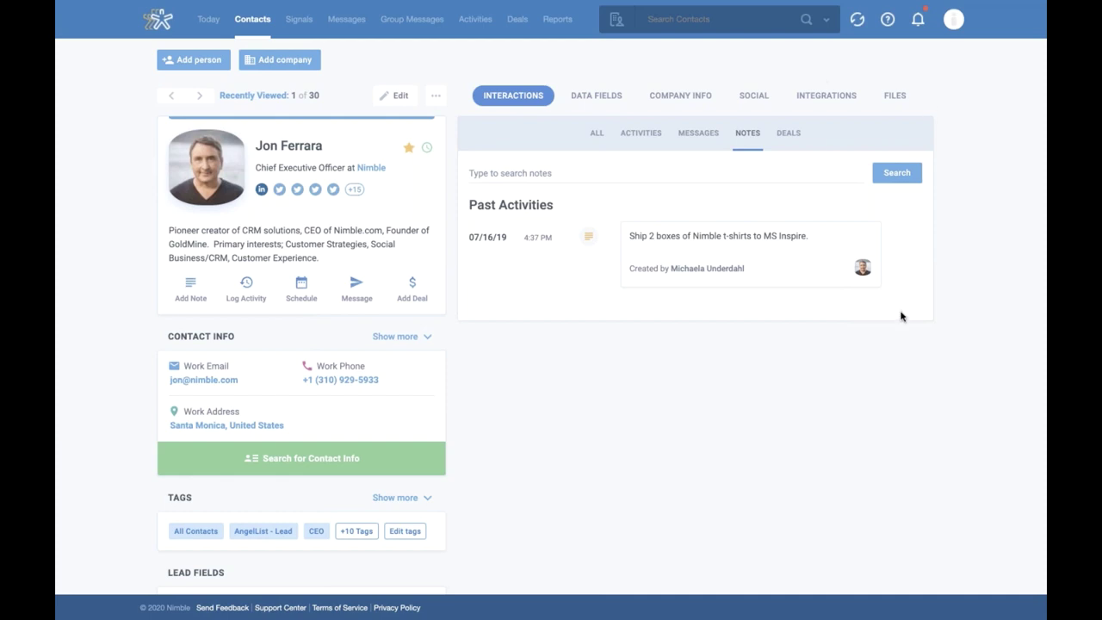
# - View all of the contact's interactions, filter the activities by In person meeting and Product Demo, and restore the unfiltered Activities view
pyautogui.click(598, 136)
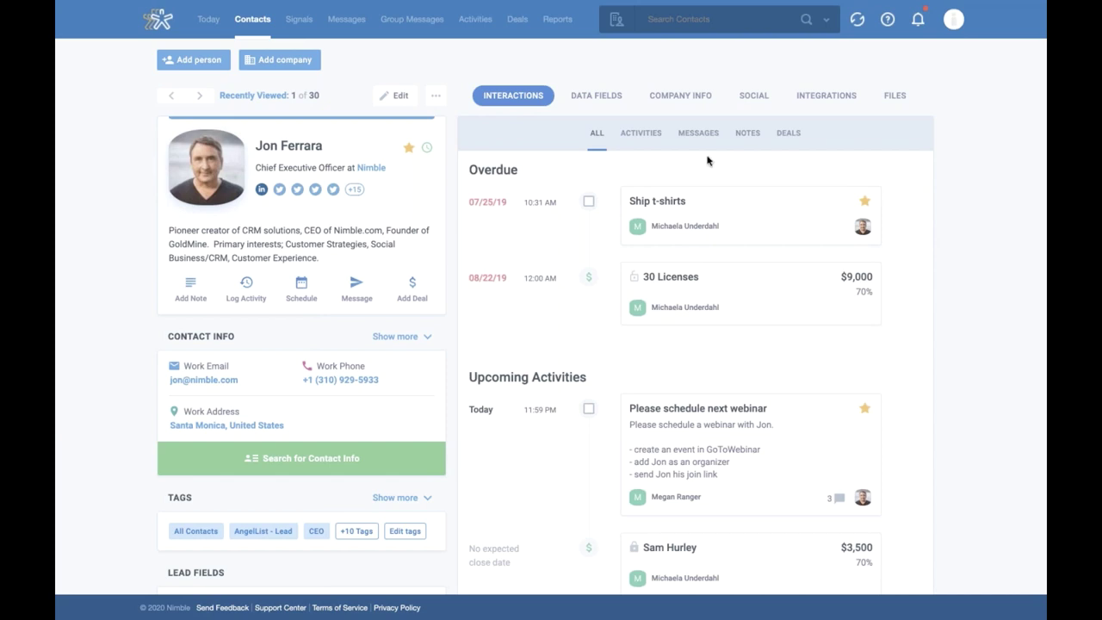
pyautogui.click(644, 135)
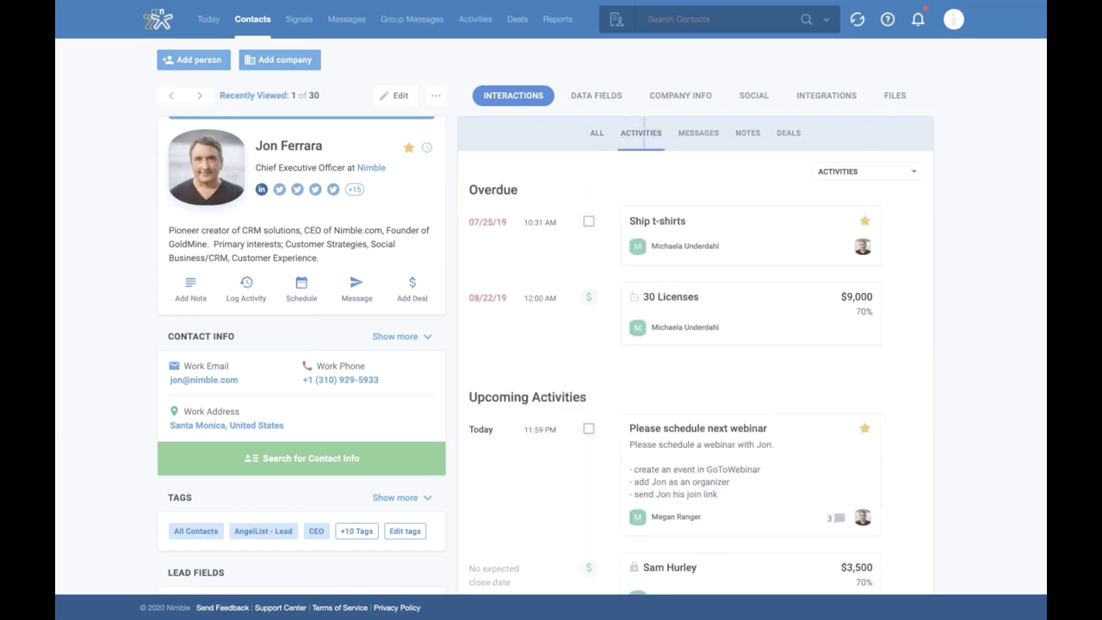
pyautogui.click(917, 174)
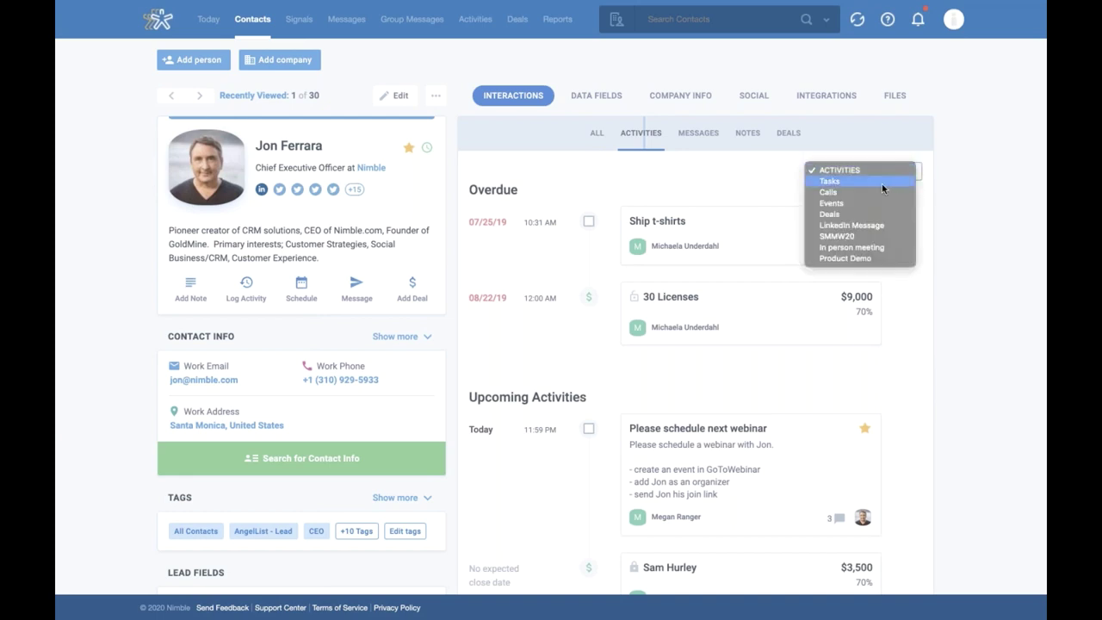
pyautogui.click(850, 247)
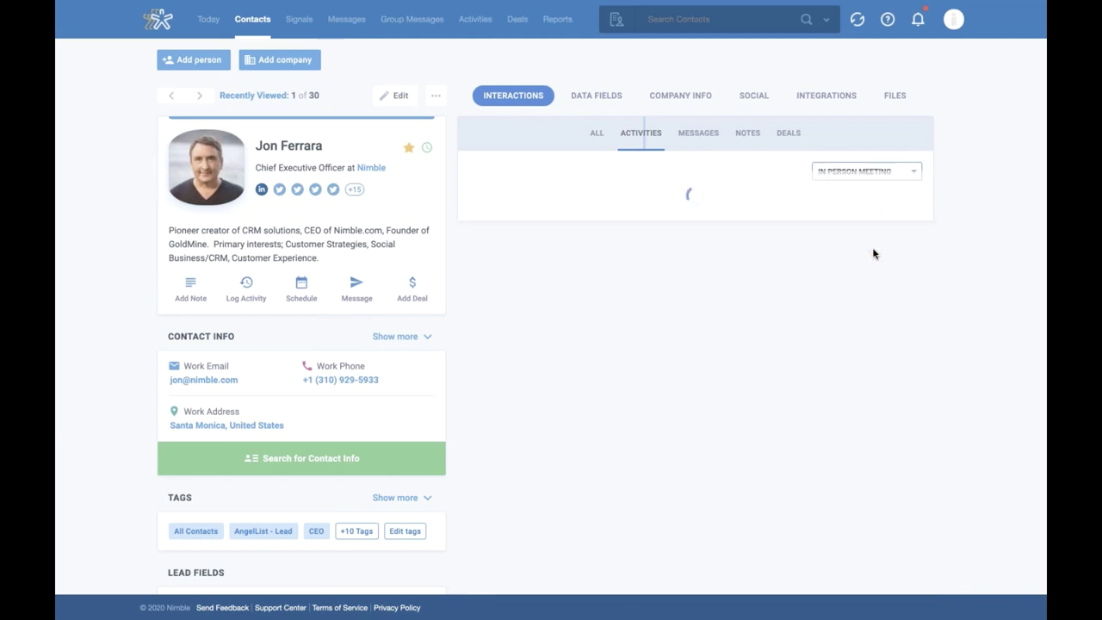
pyautogui.click(851, 172)
pyautogui.click(854, 184)
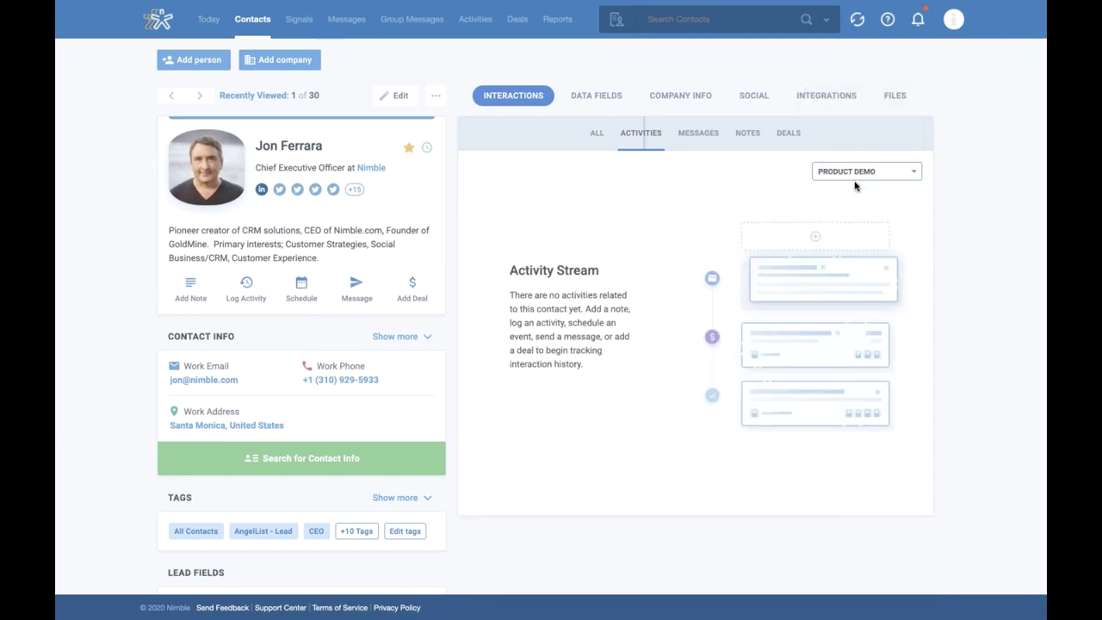
pyautogui.click(879, 172)
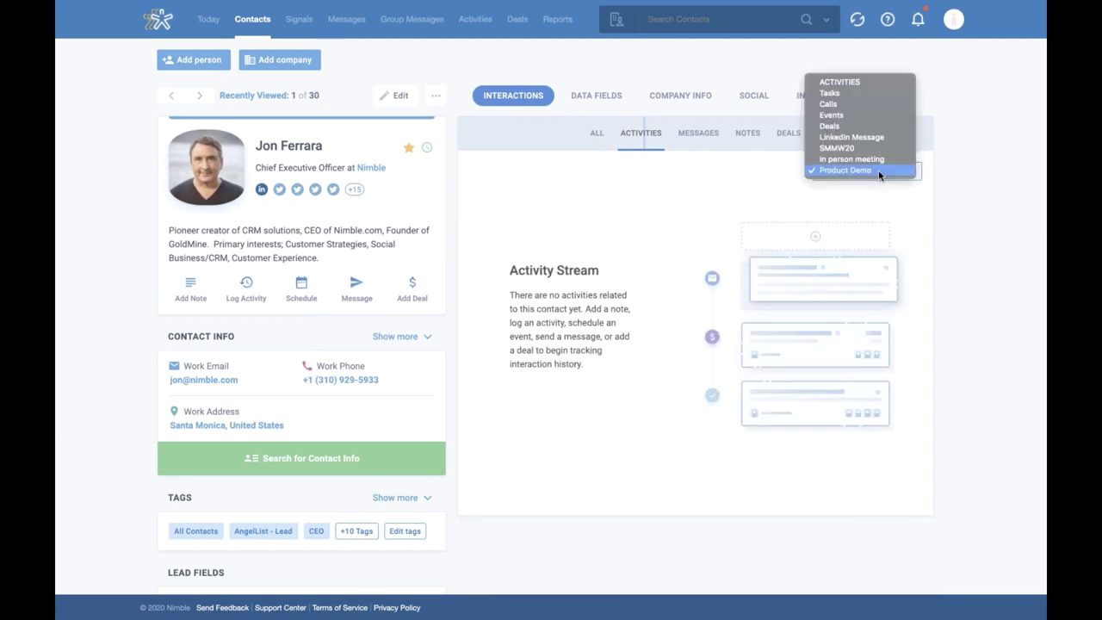
pyautogui.click(842, 82)
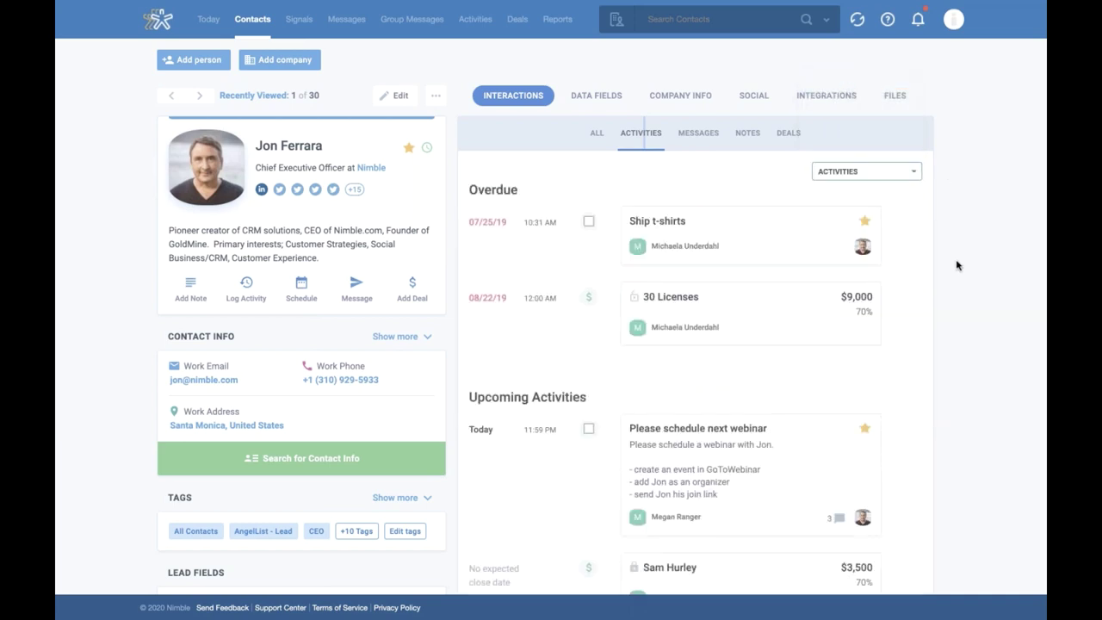
# - Open the overdue Ship t-shirts task, try its importance marker, examine its edit, complete and delete options, and close it
pyautogui.scroll(-2, 955, 265)
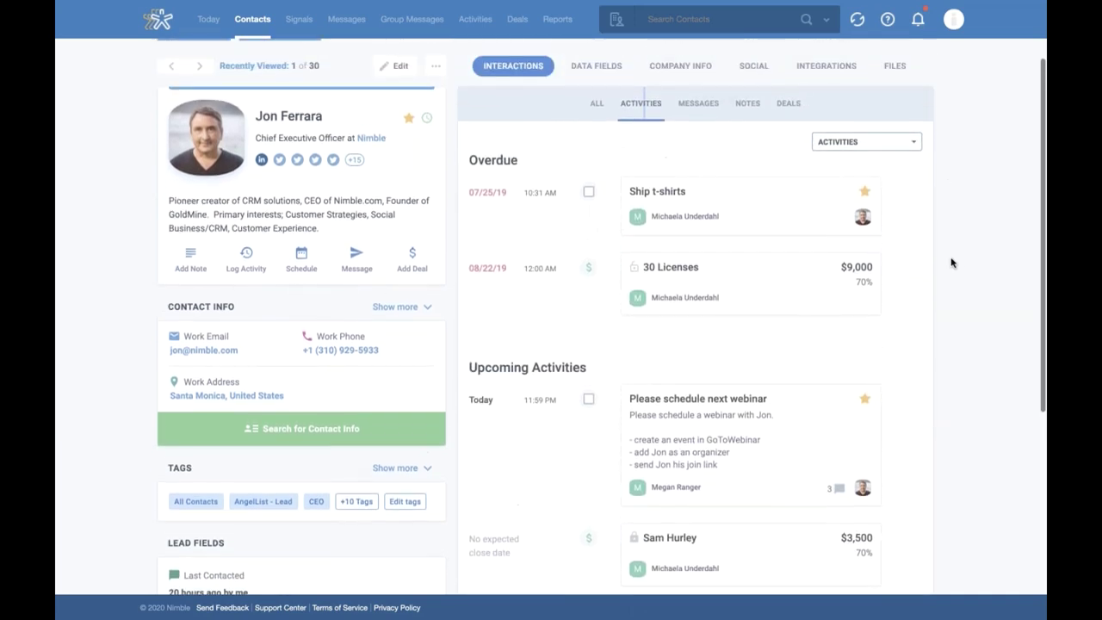
pyautogui.click(750, 199)
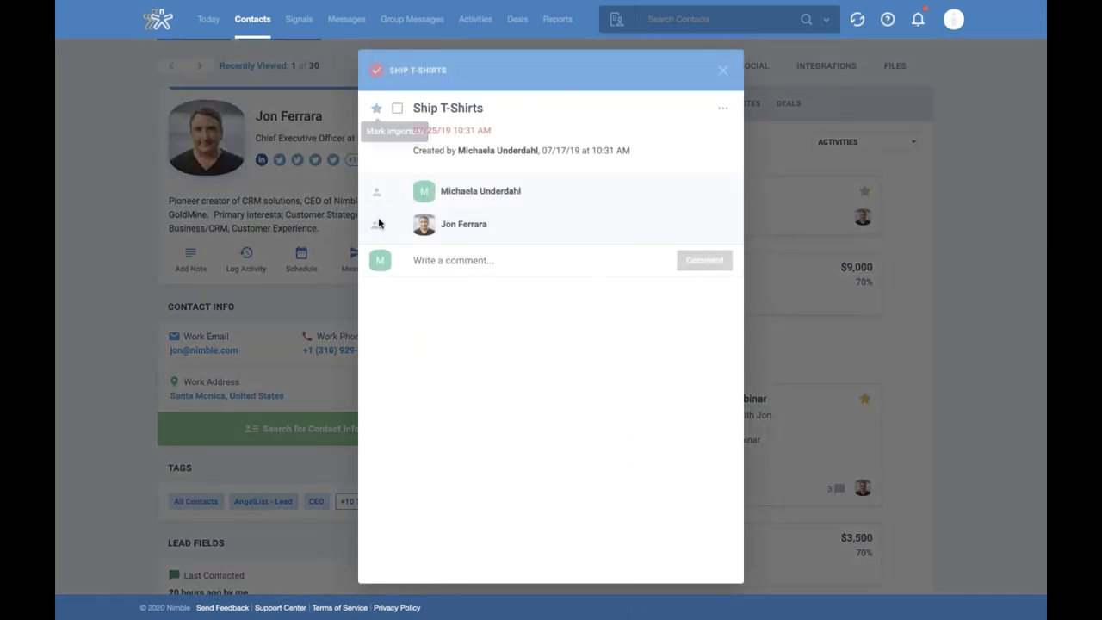
pyautogui.click(377, 111)
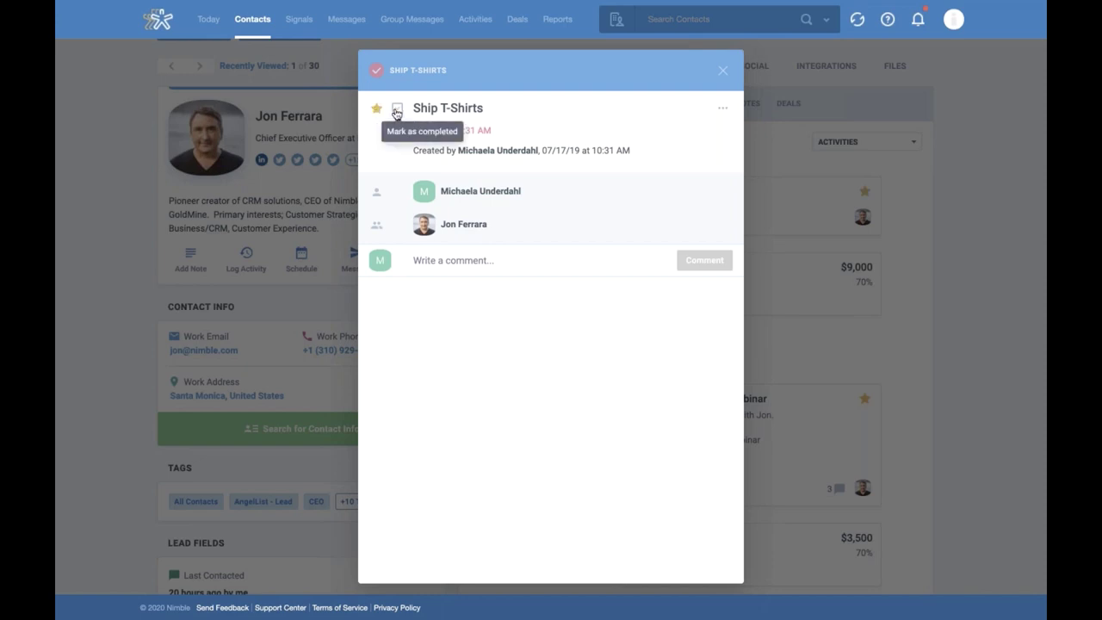
pyautogui.click(722, 109)
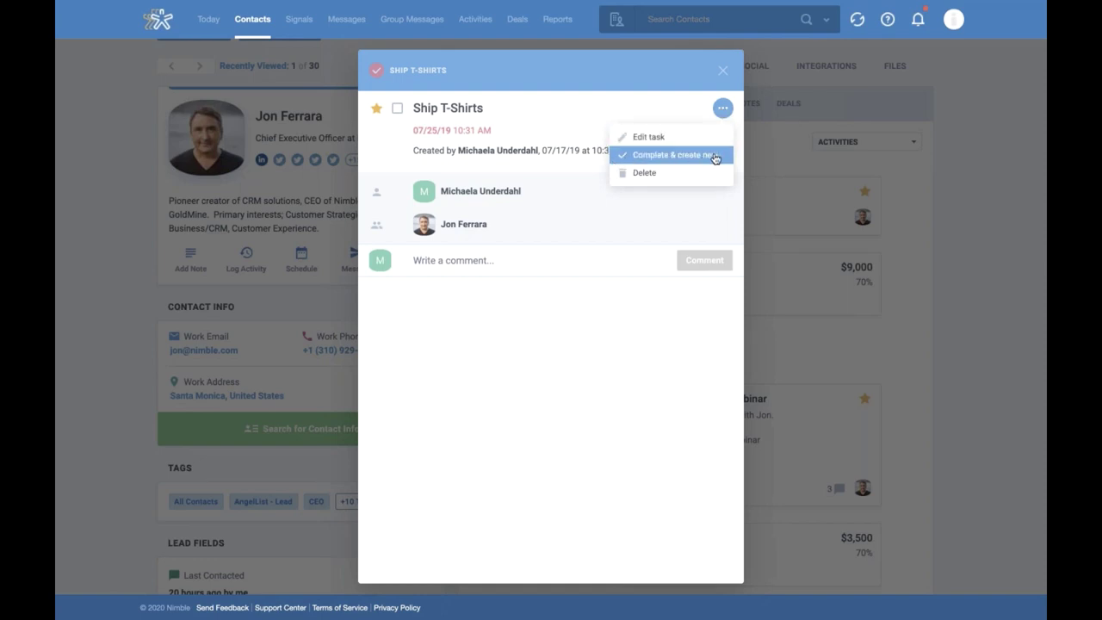
pyautogui.click(625, 104)
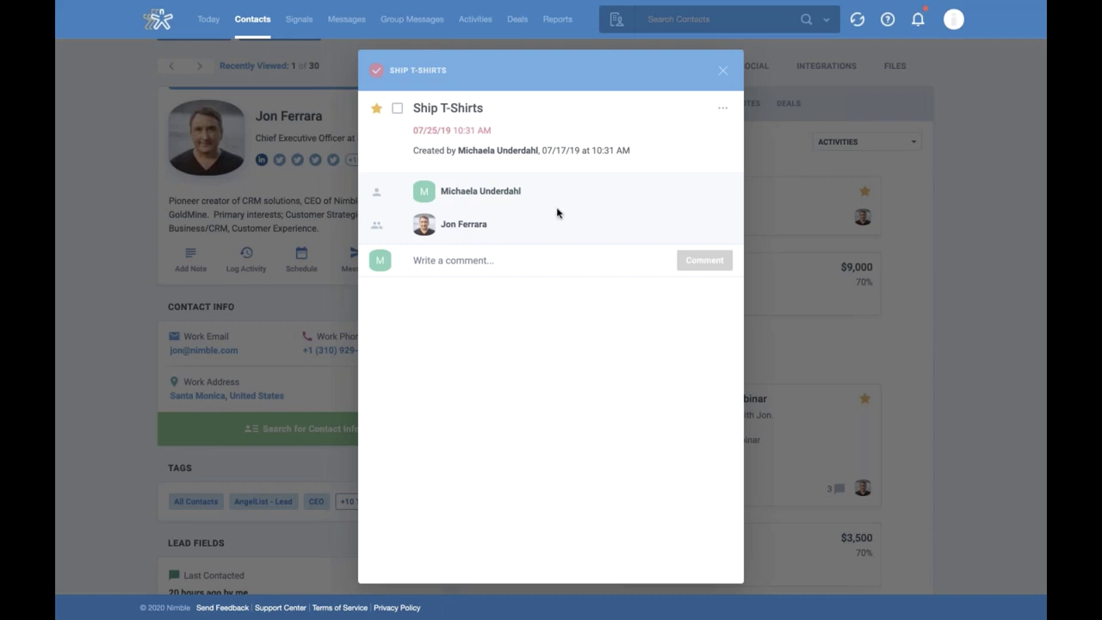
pyautogui.click(723, 72)
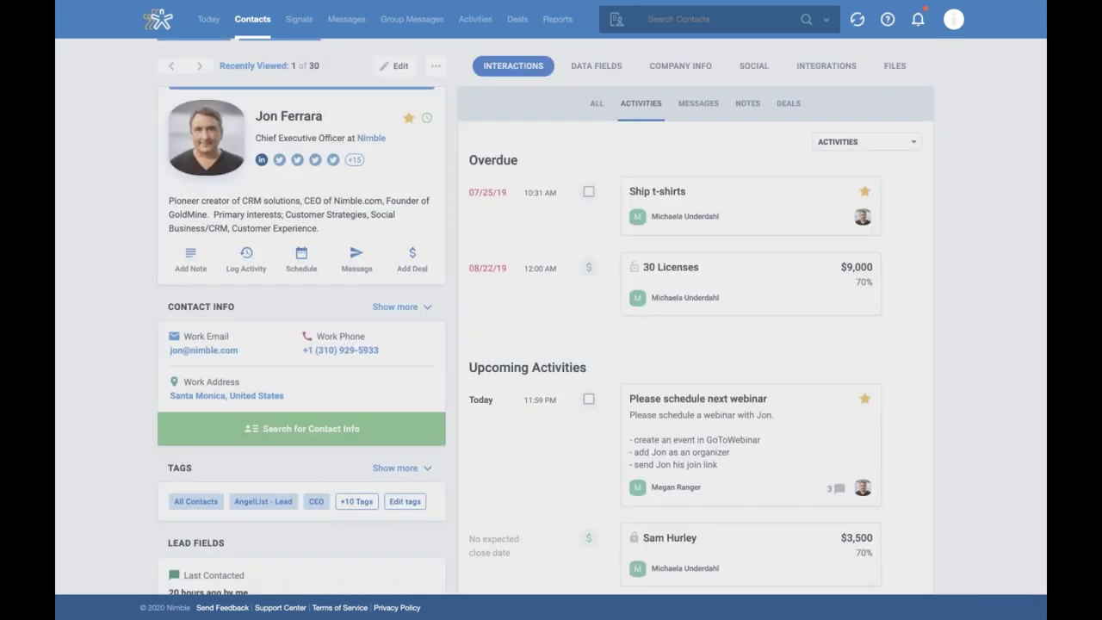
# - Open the Please schedule next webinar task from its comment notification, read the comment history and close the task
pyautogui.scroll(1, 966, 100)
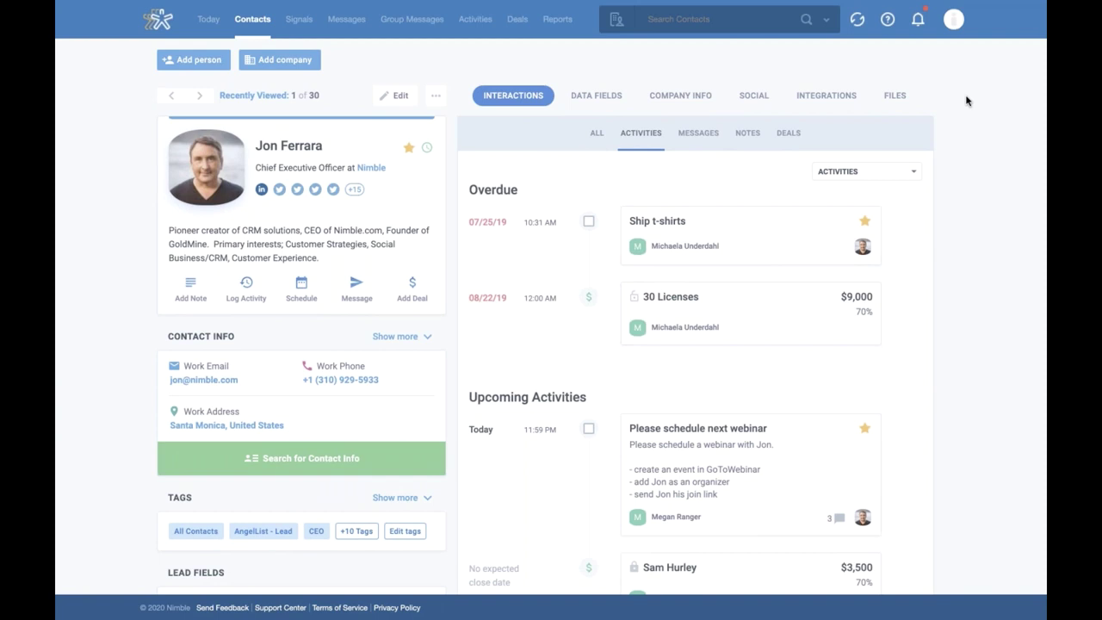
pyautogui.click(927, 36)
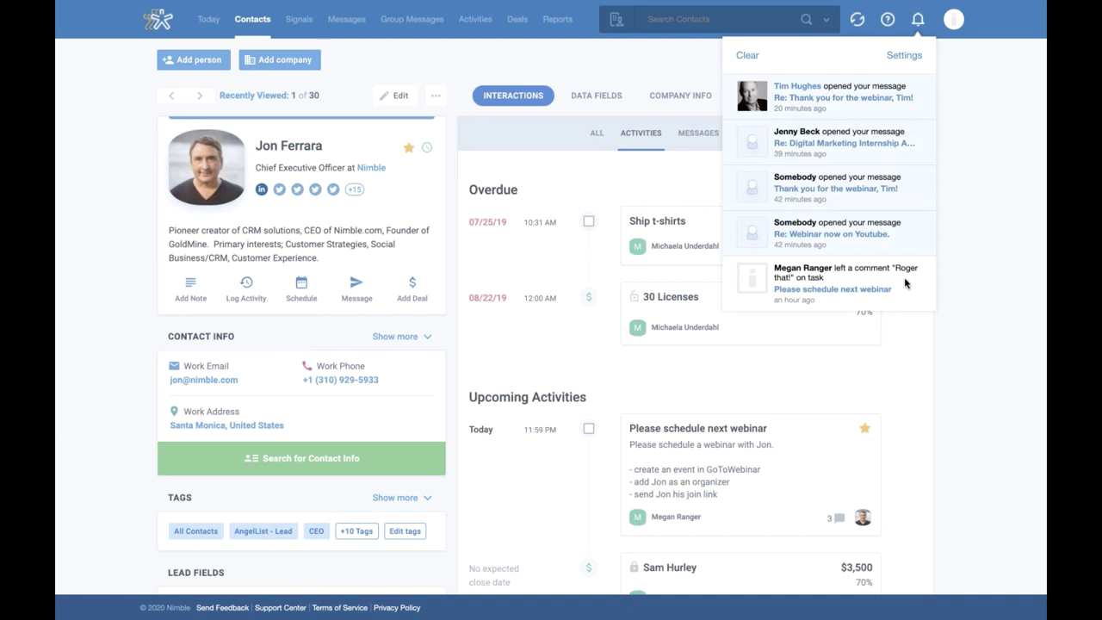
pyautogui.click(841, 291)
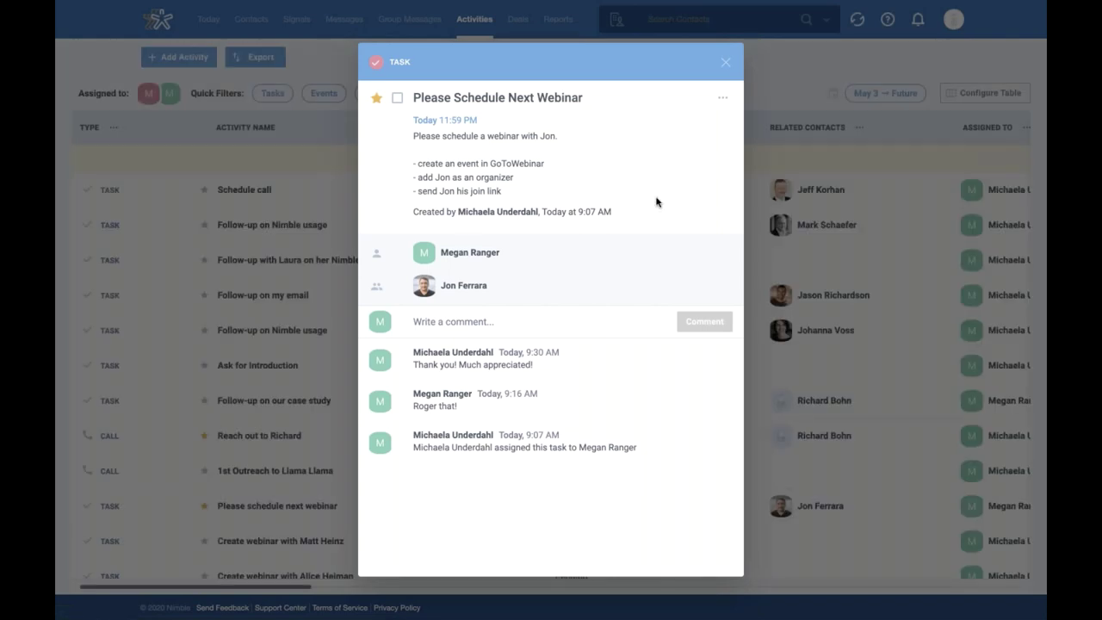
pyautogui.scroll(-1, 592, 157)
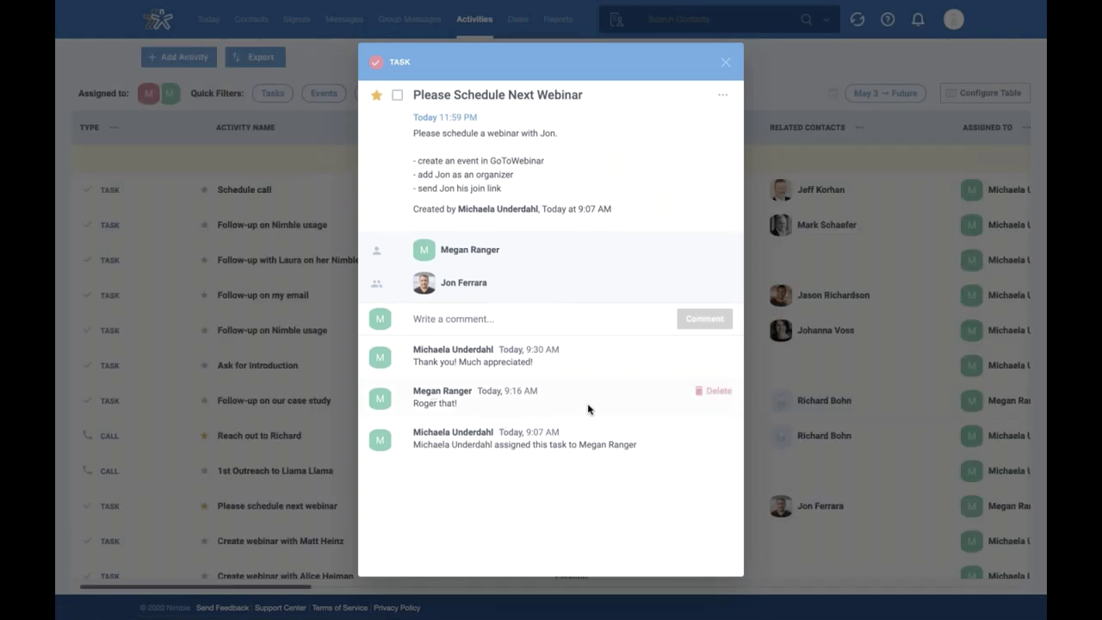
pyautogui.scroll(1, 590, 410)
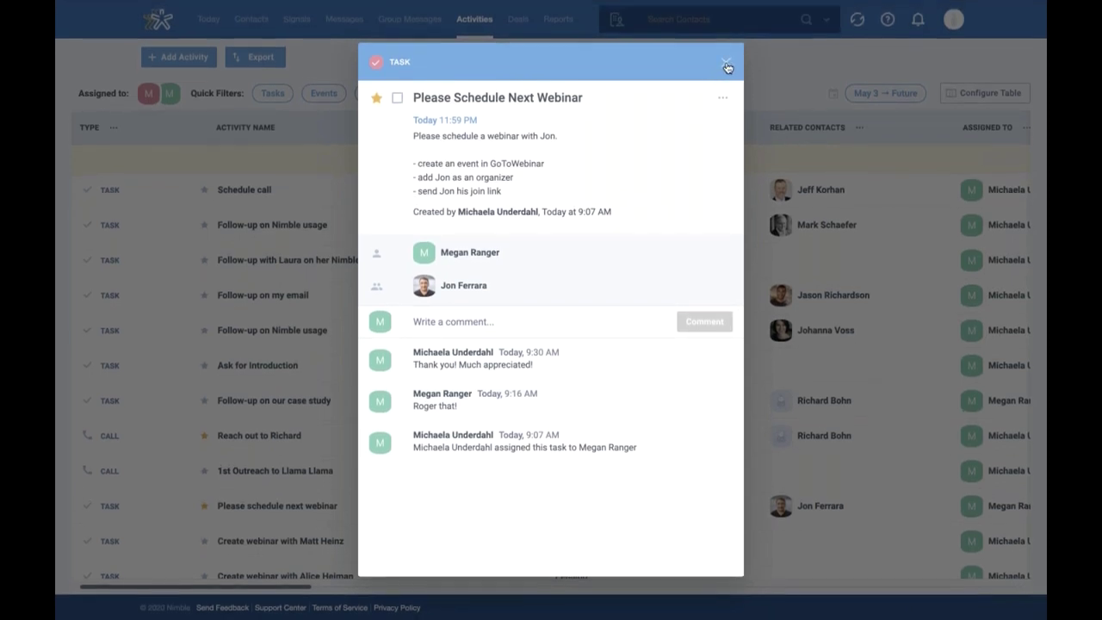
pyautogui.click(726, 65)
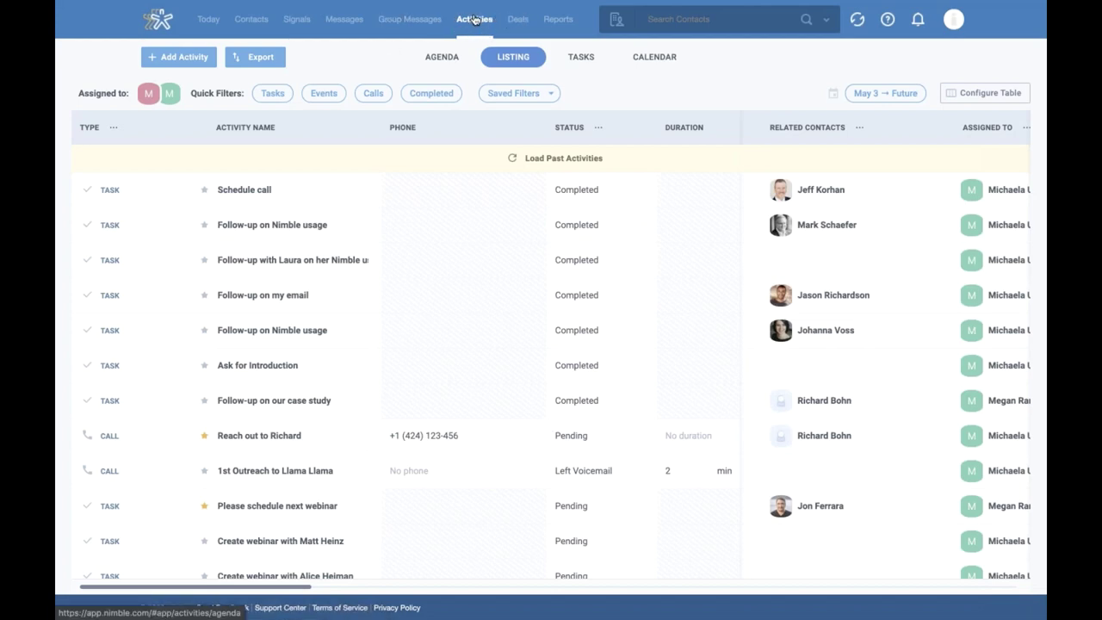
# - Show the activities as an agenda and limit it to tasks by hiding calls, events and custom activities
pyautogui.click(441, 56)
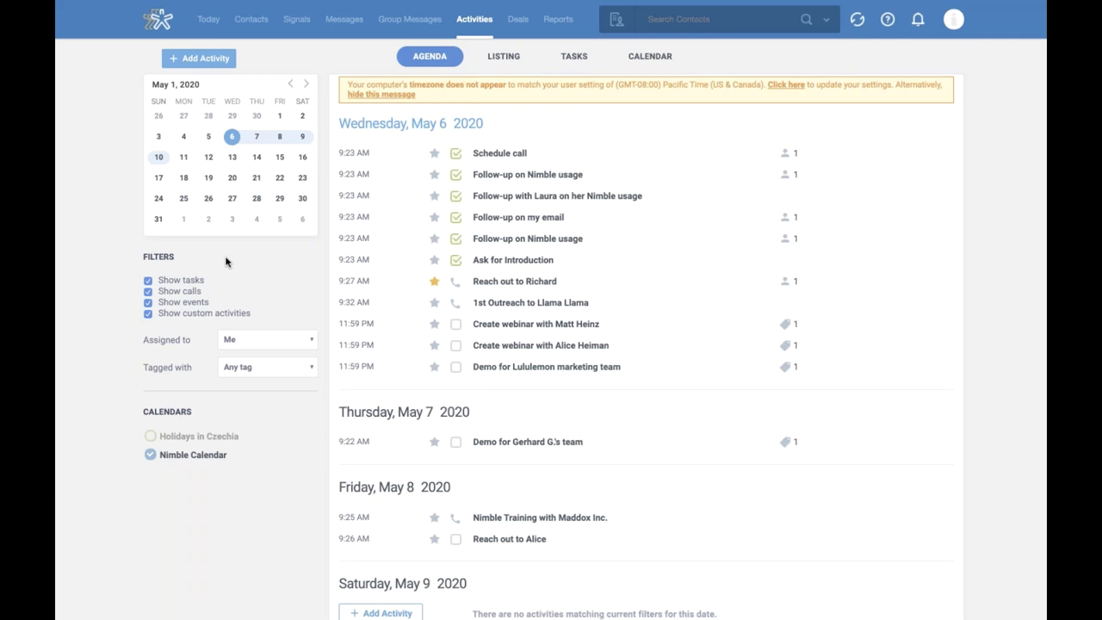
pyautogui.click(148, 291)
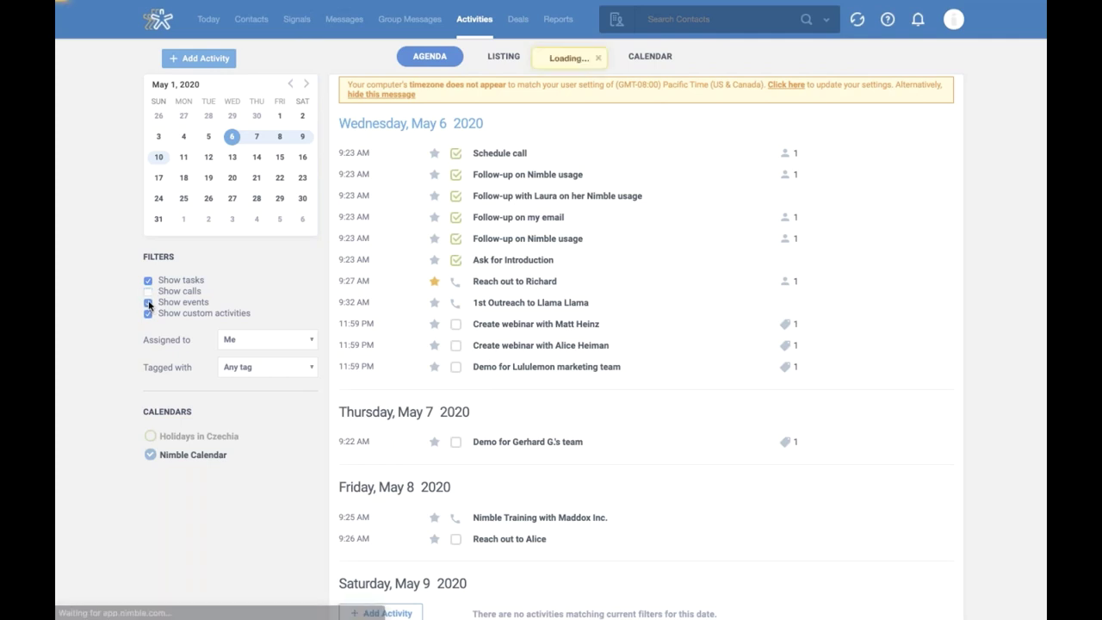
pyautogui.click(148, 303)
pyautogui.click(148, 313)
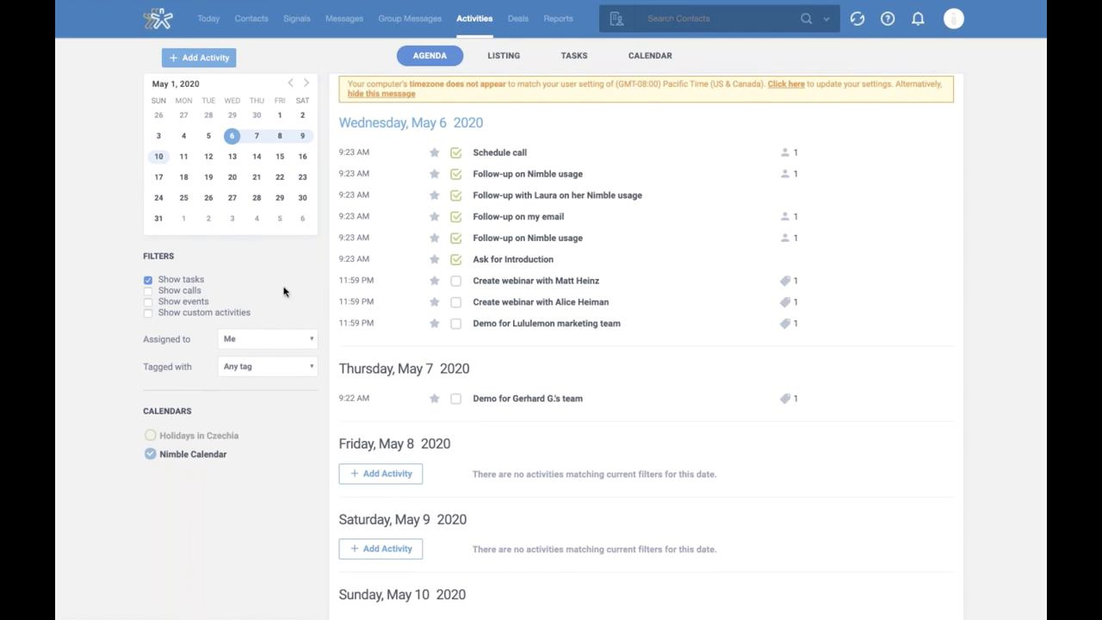
# - Filter the agenda to tasks assigned to the other team member
pyautogui.click(244, 342)
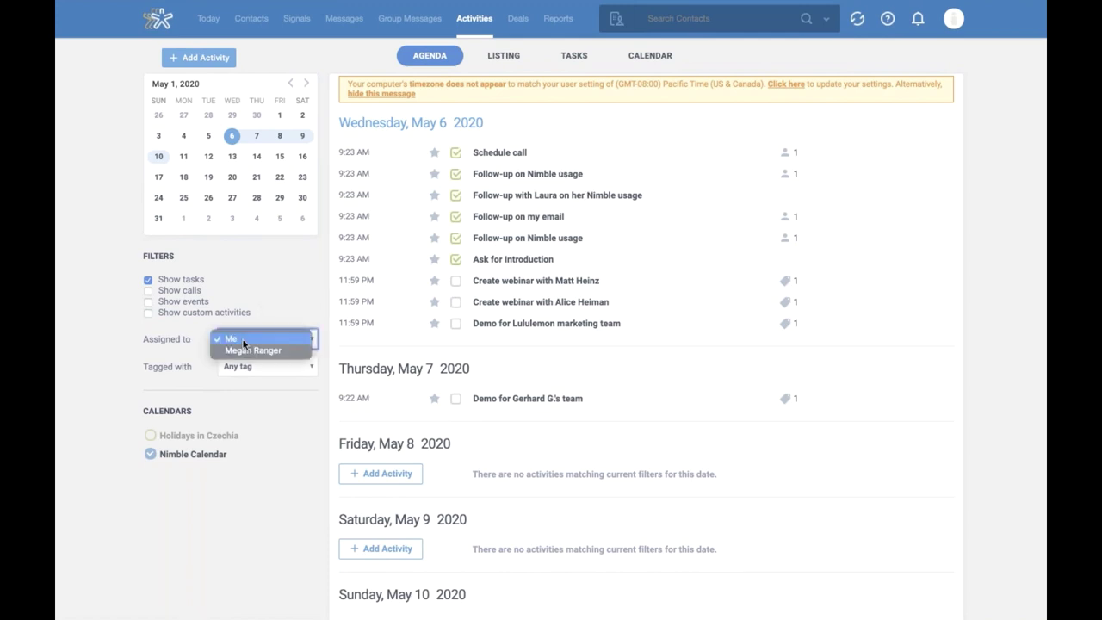
pyautogui.click(302, 311)
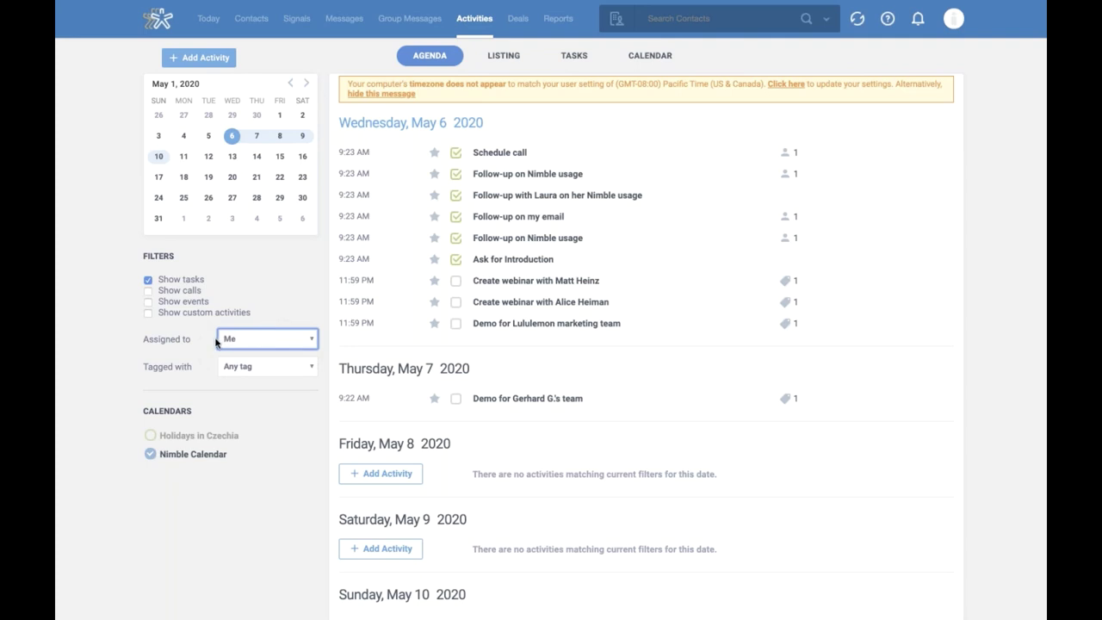
pyautogui.click(311, 342)
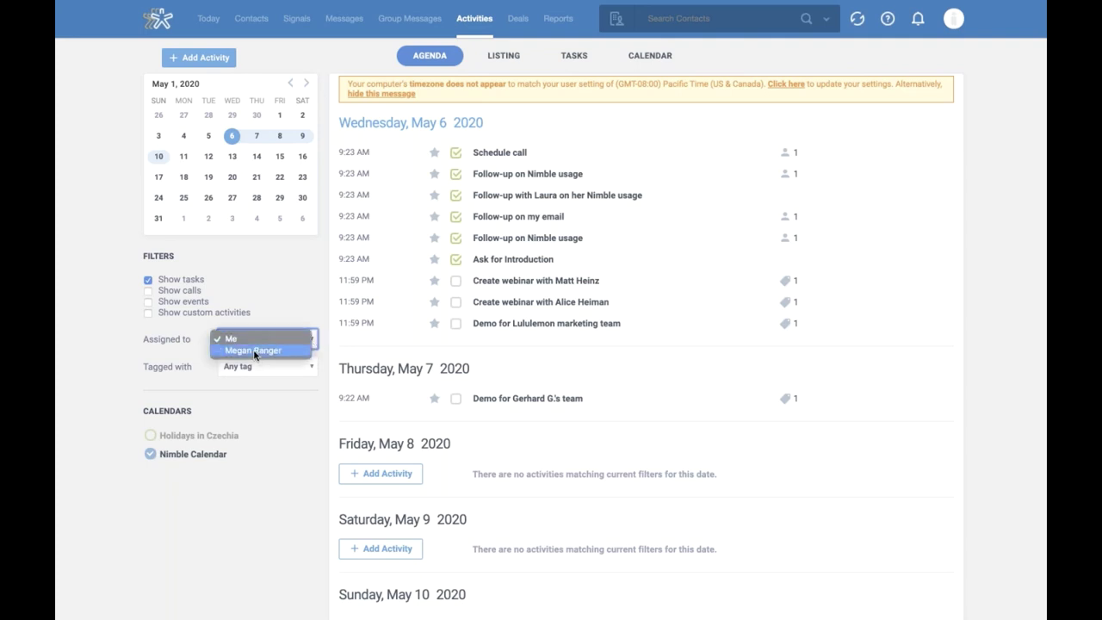
pyautogui.click(255, 351)
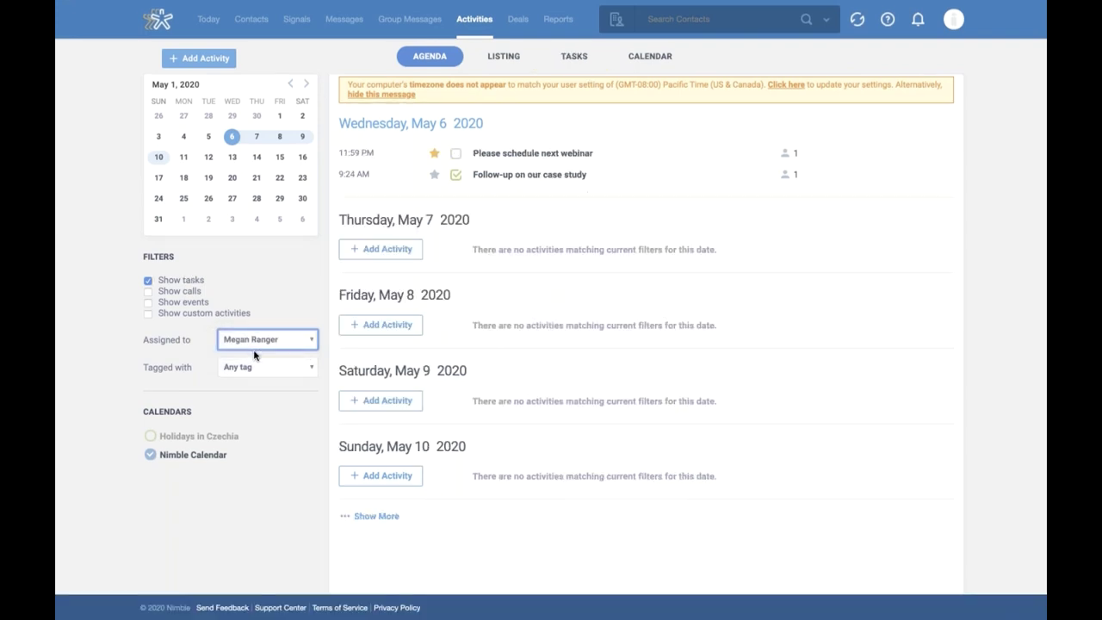
pyautogui.click(327, 345)
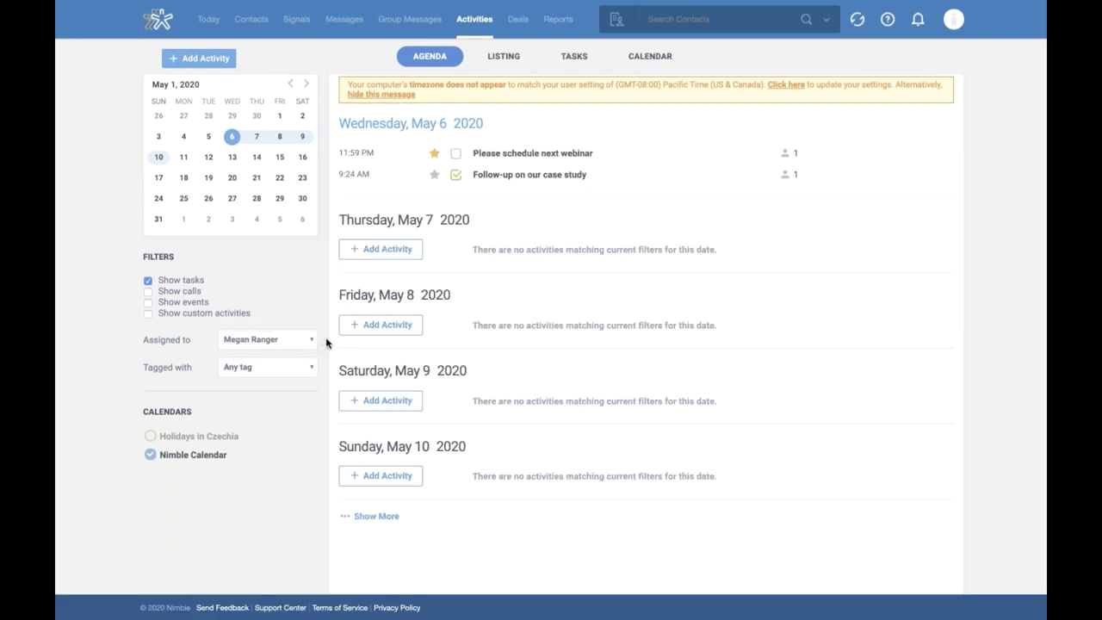
# - Filter the agenda to tasks assigned to Me and tagged with Sales
pyautogui.click(256, 339)
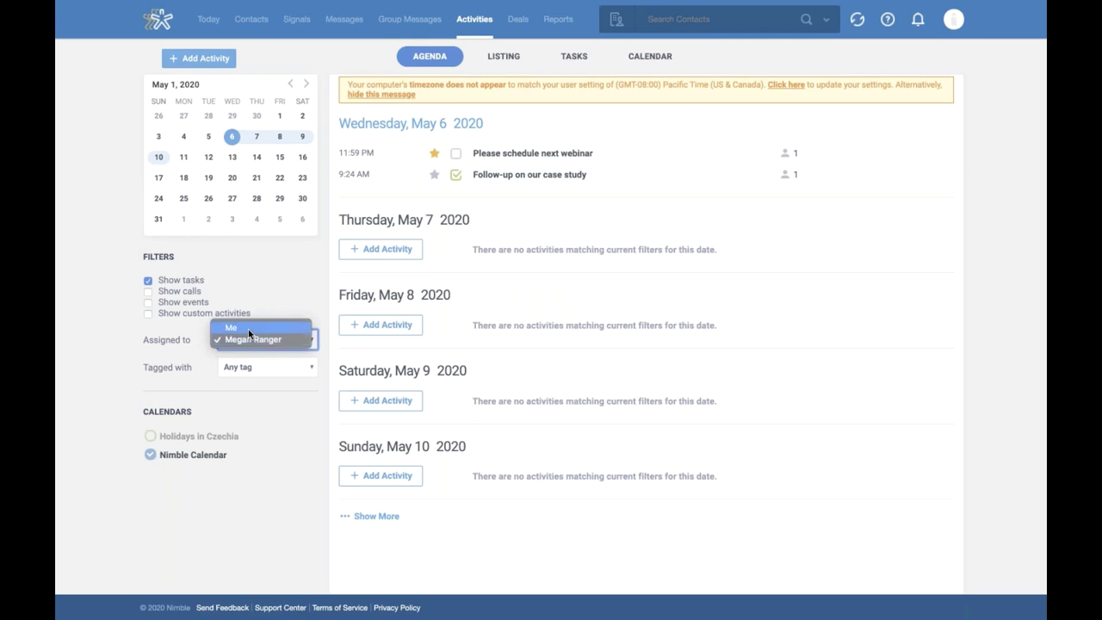
pyautogui.click(248, 329)
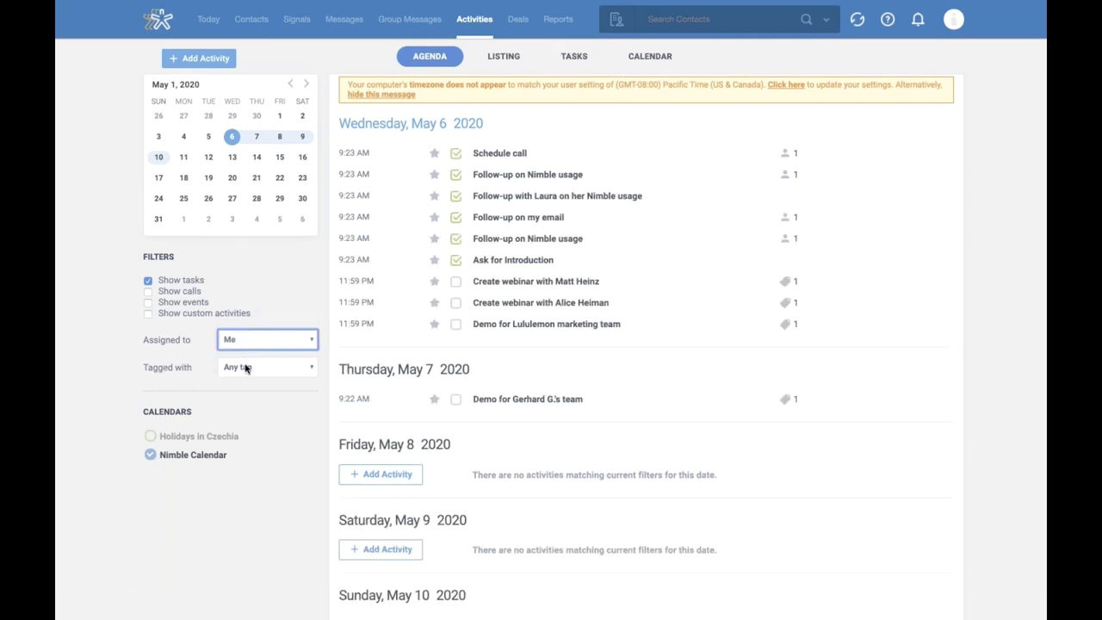
pyautogui.click(271, 368)
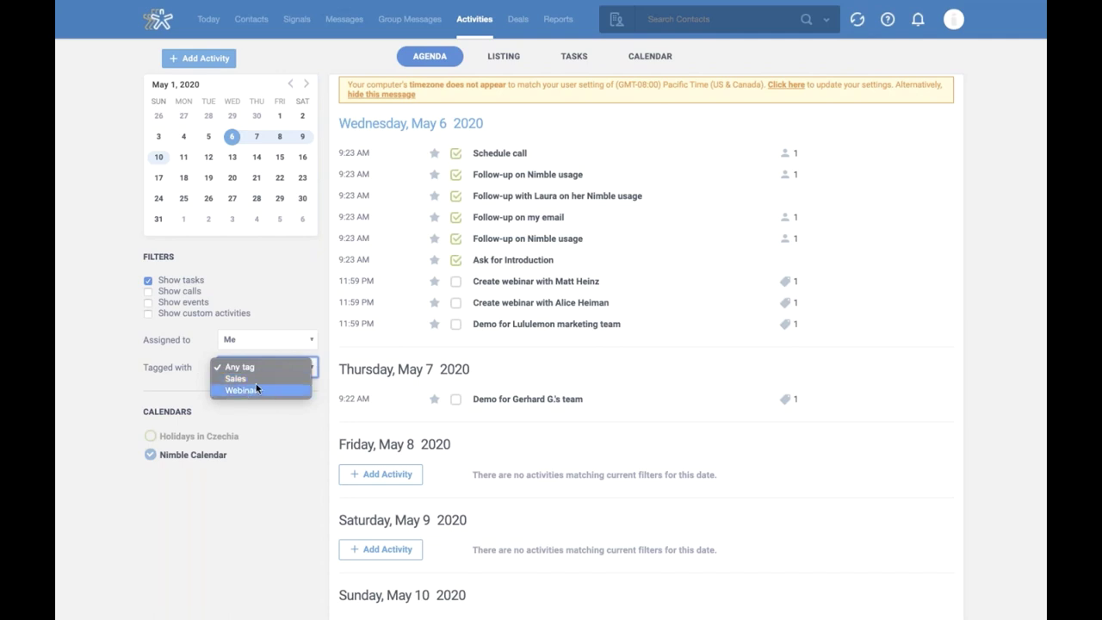
pyautogui.click(327, 345)
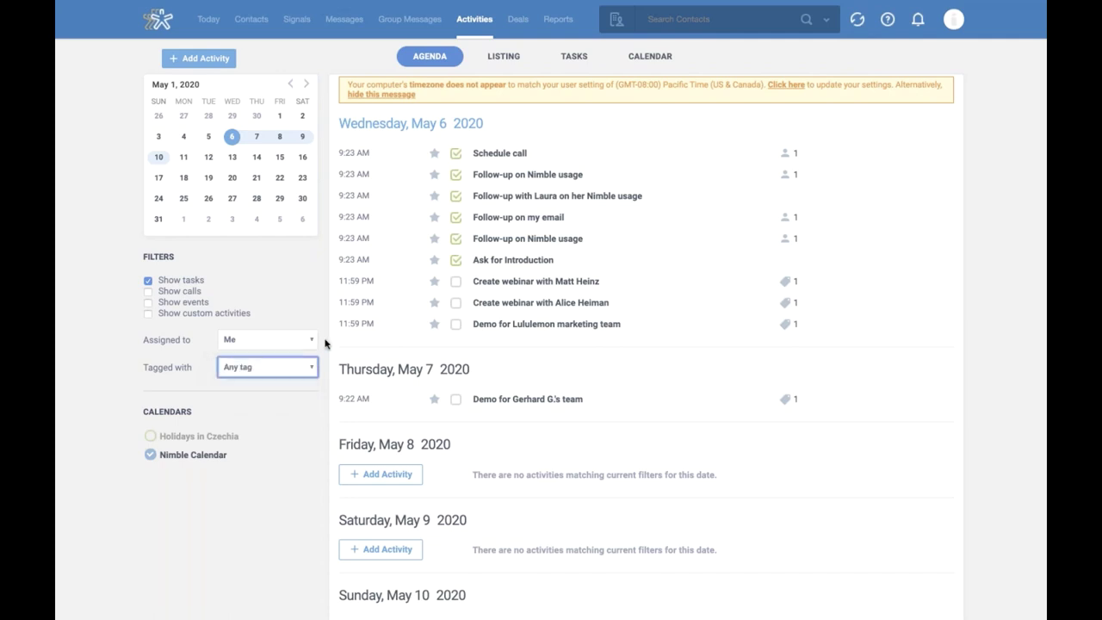
pyautogui.click(234, 368)
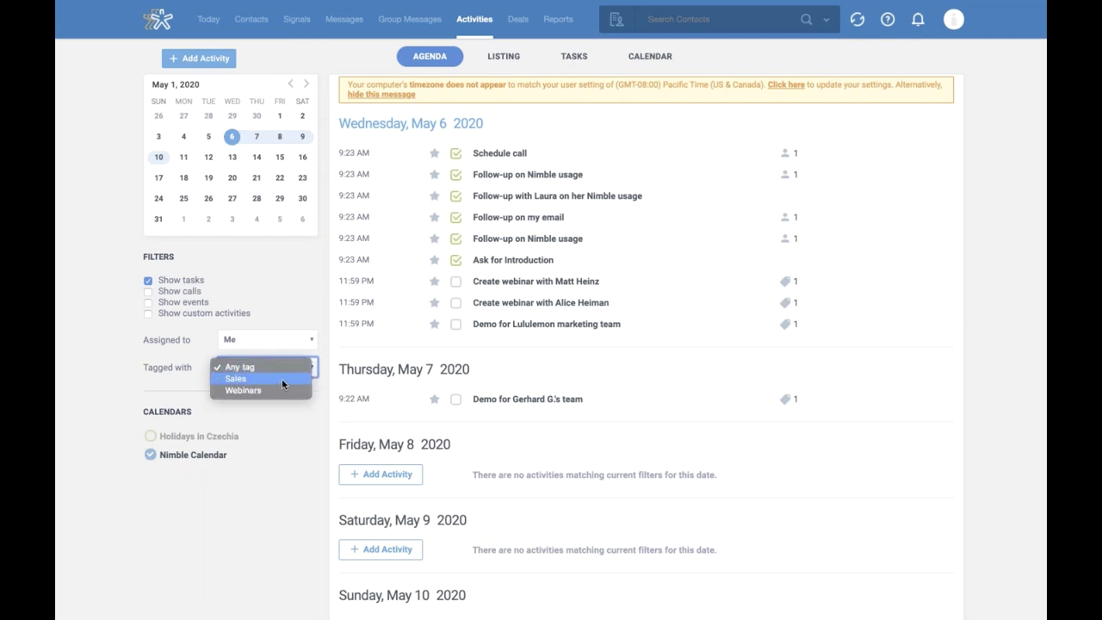
pyautogui.click(282, 379)
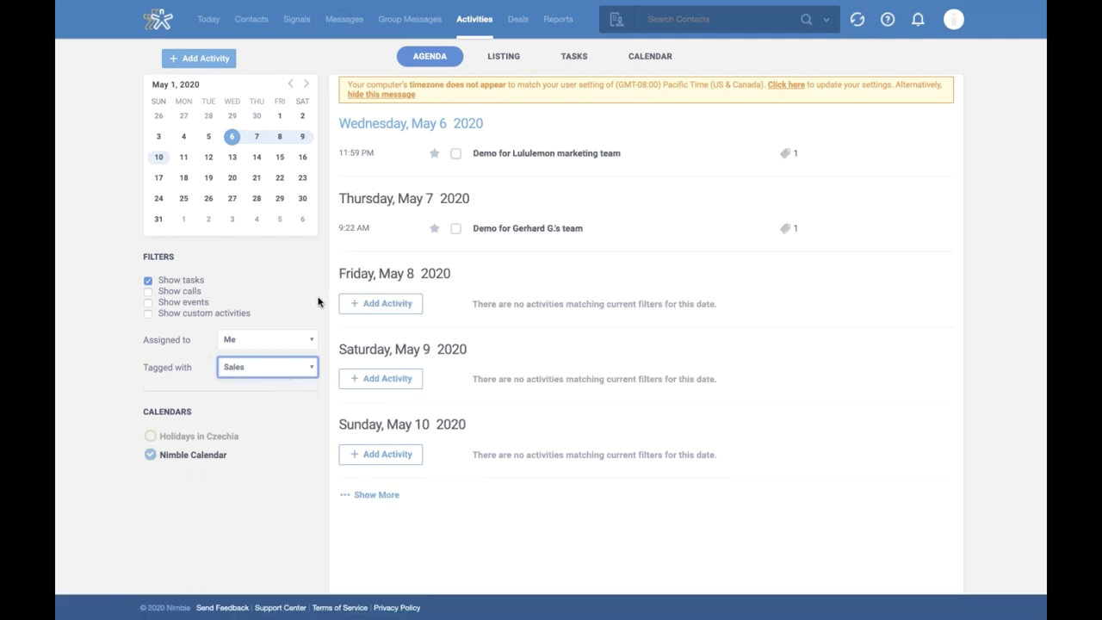
pyautogui.click(318, 301)
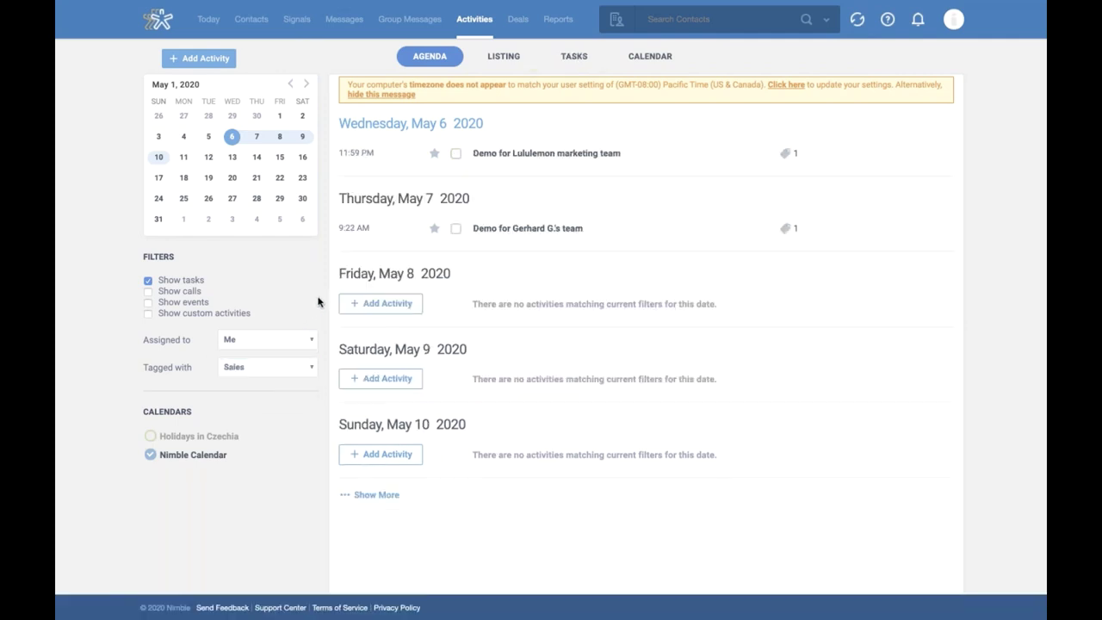
pyautogui.click(310, 368)
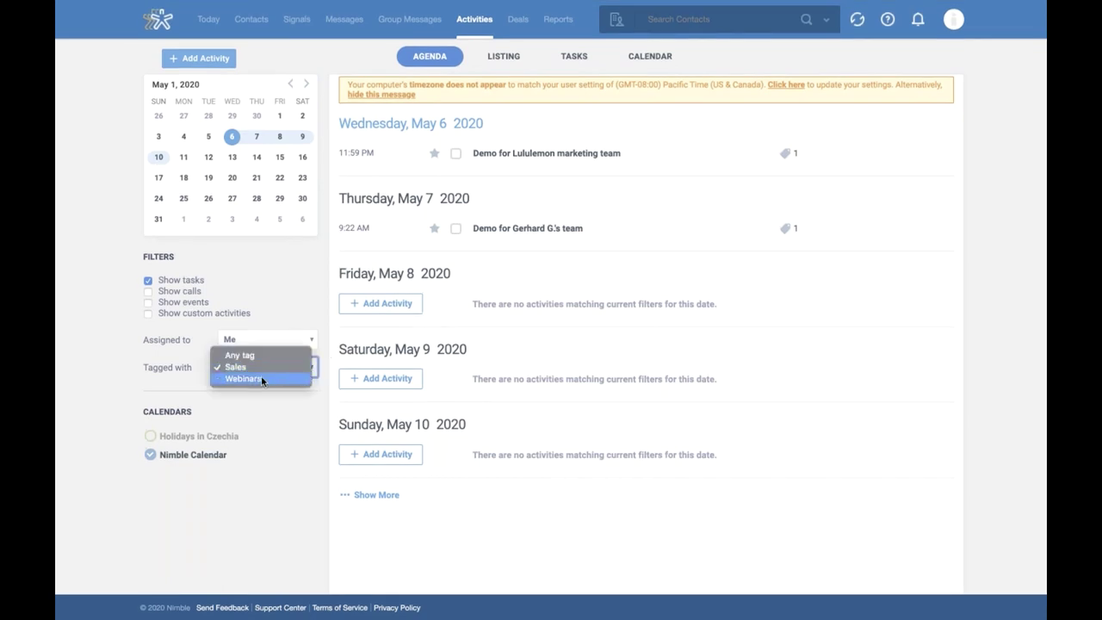
pyautogui.click(326, 354)
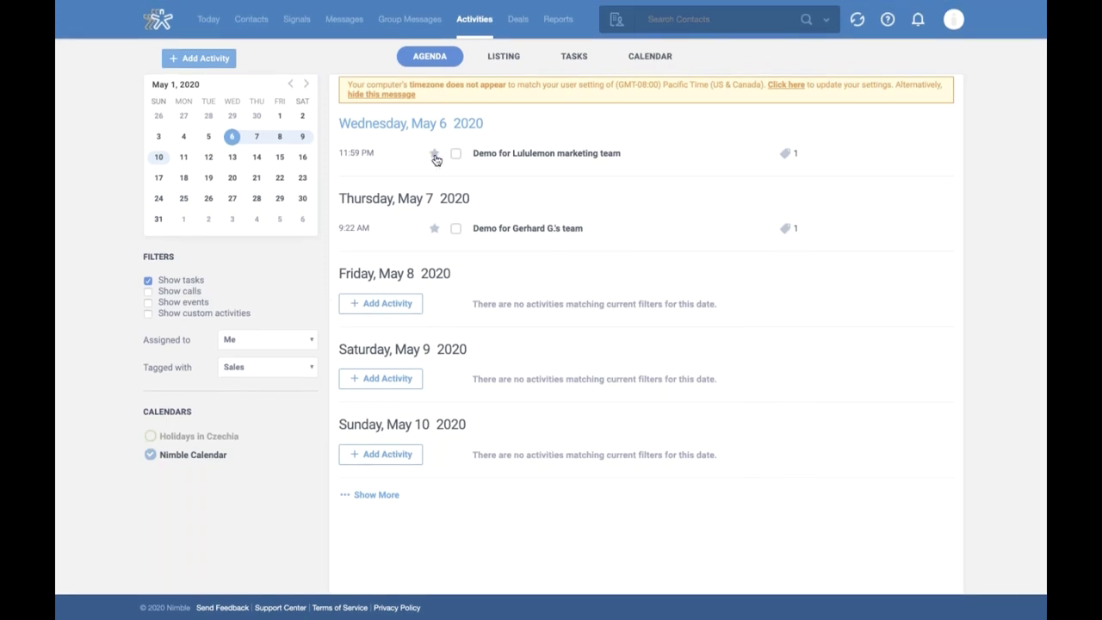
# - Check the Demo for Lululemon marketing team task and its options, close it, and mark both Sales demo tasks as completed
pyautogui.click(583, 161)
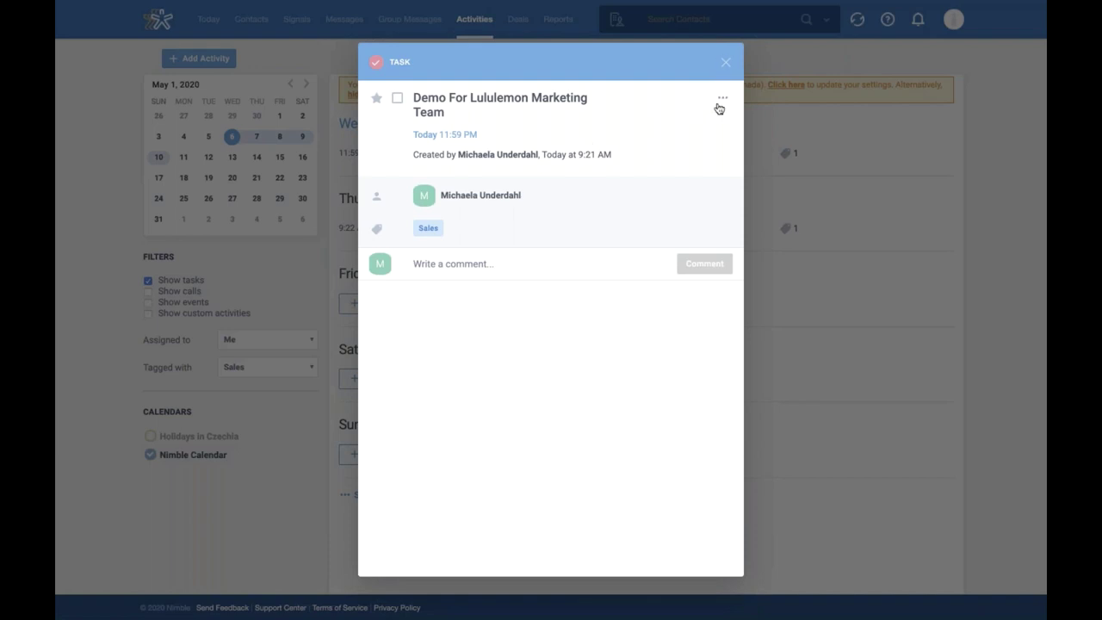
pyautogui.click(719, 103)
pyautogui.click(725, 66)
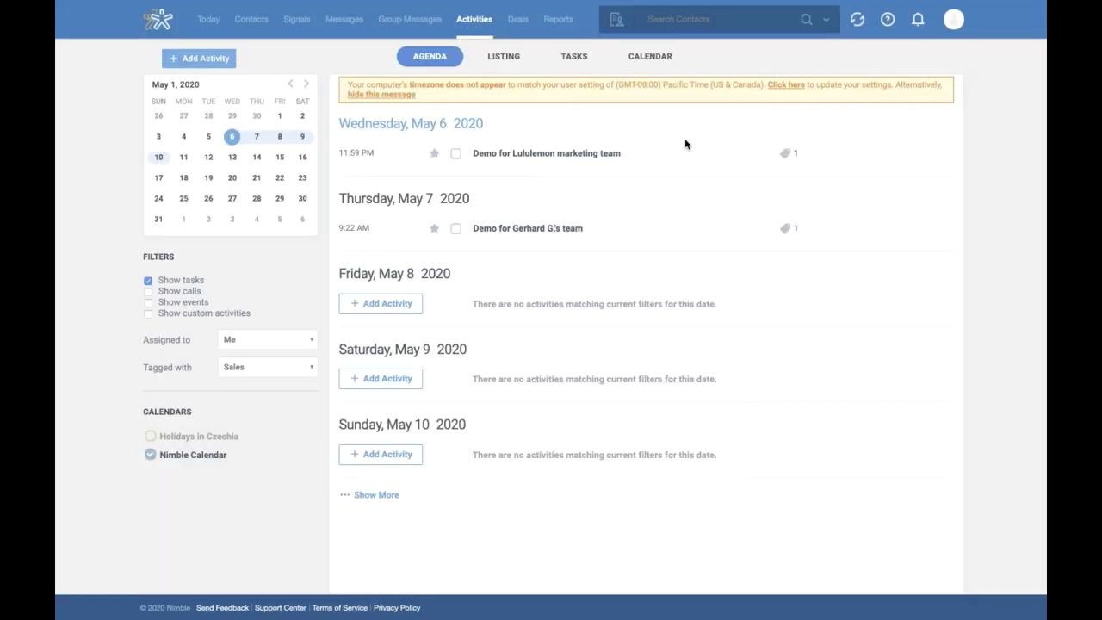
pyautogui.click(455, 155)
pyautogui.click(456, 230)
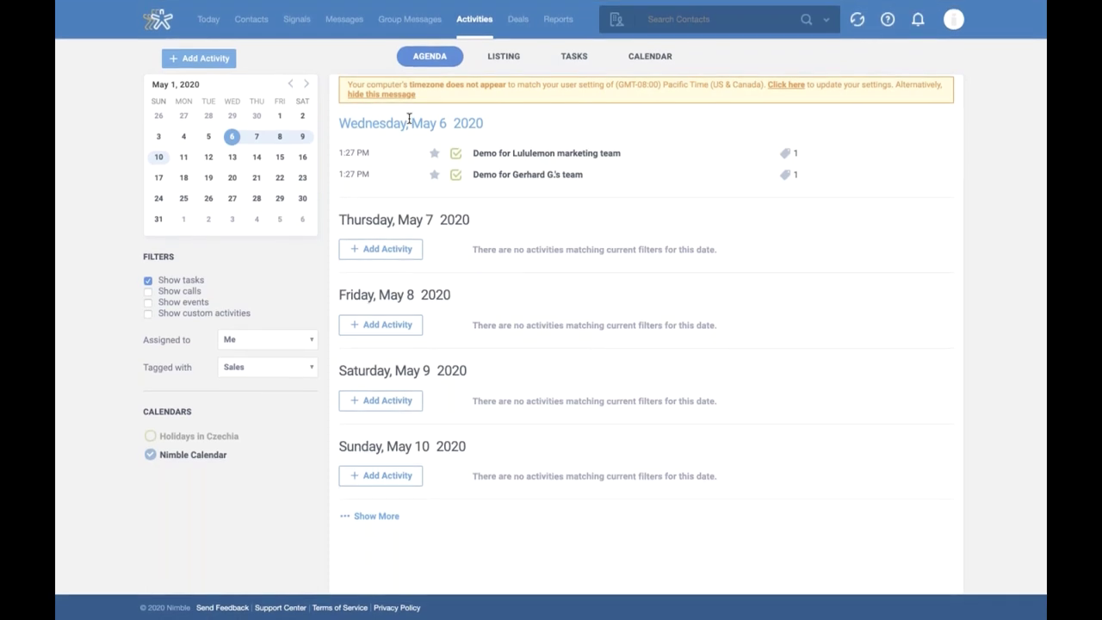
# - Show the activities as a listing and apply the assignee filter with both team members included
pyautogui.click(520, 67)
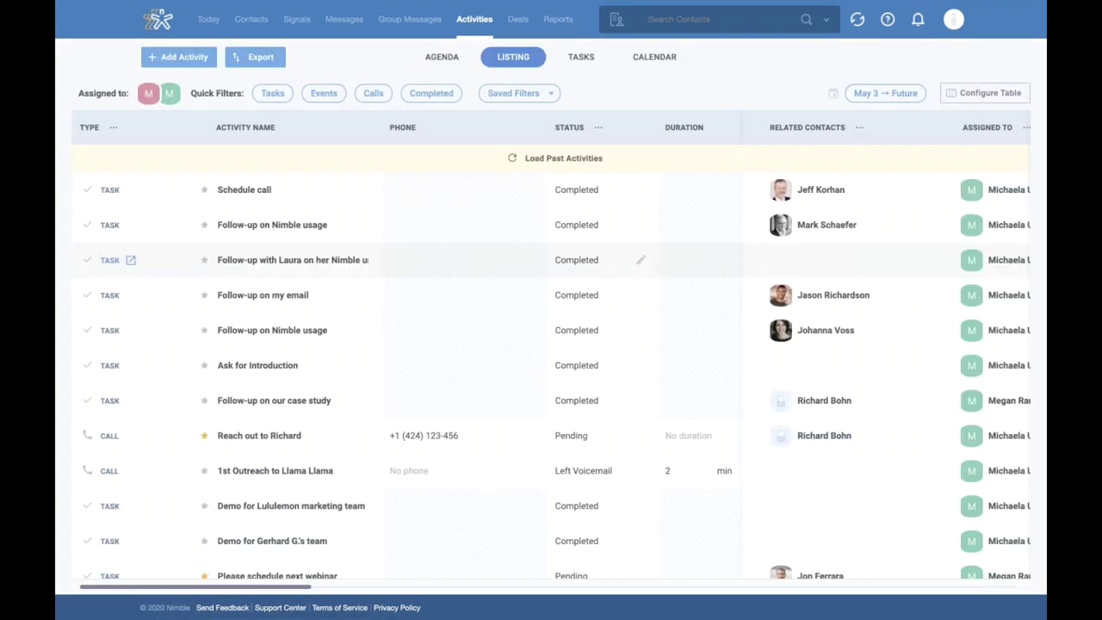
pyautogui.click(169, 101)
pyautogui.click(146, 160)
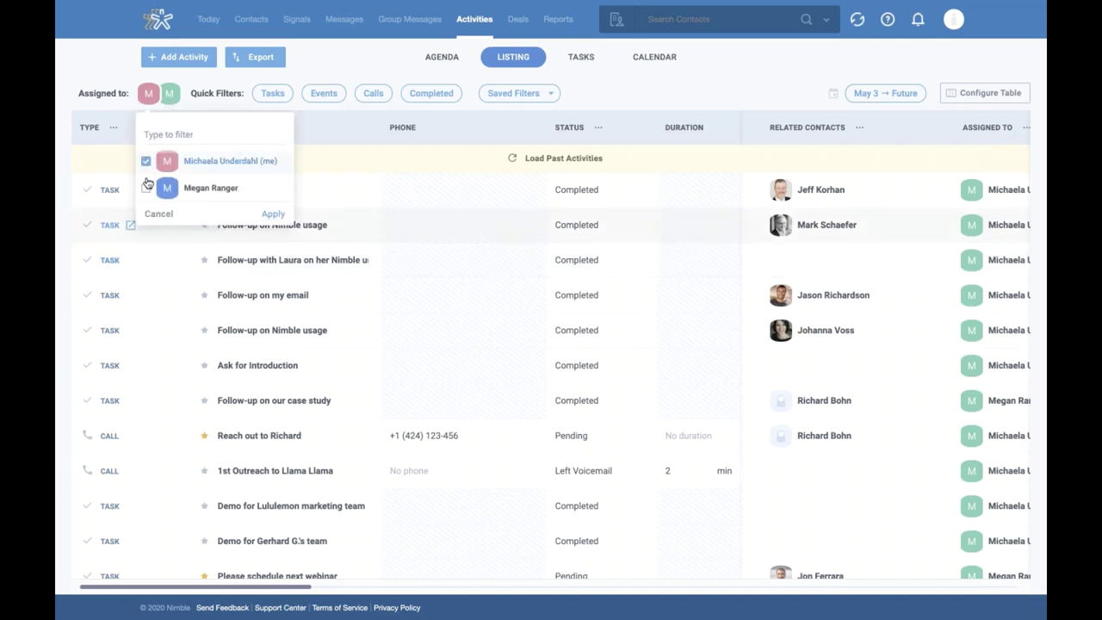
pyautogui.click(146, 188)
pyautogui.click(272, 213)
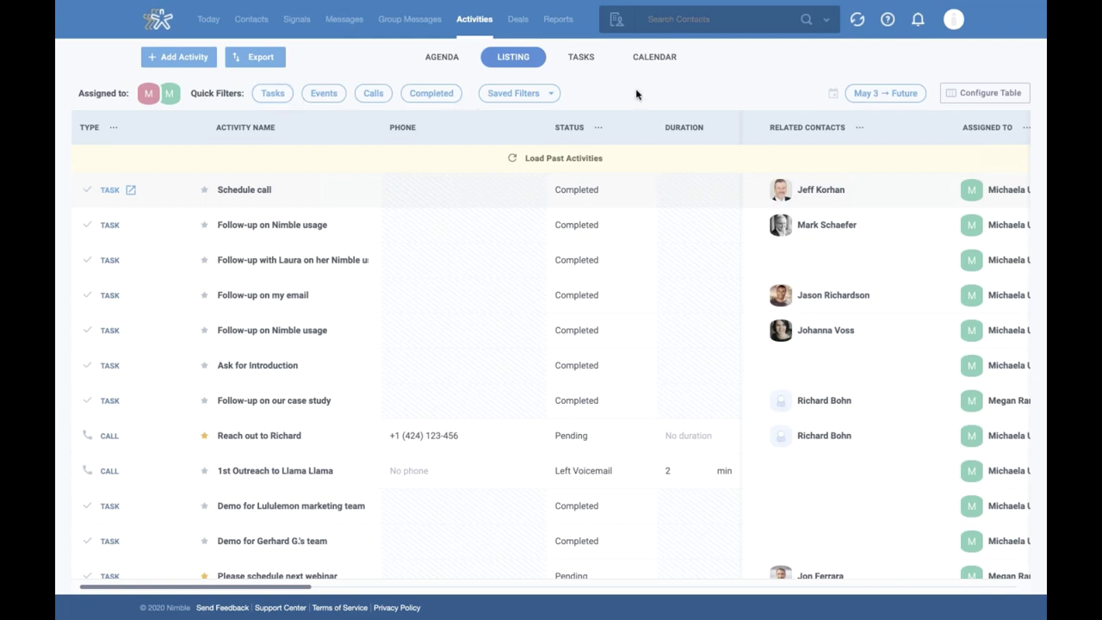
# - Set the listing's date range to run from April 1, 2020 to the future
pyautogui.click(915, 100)
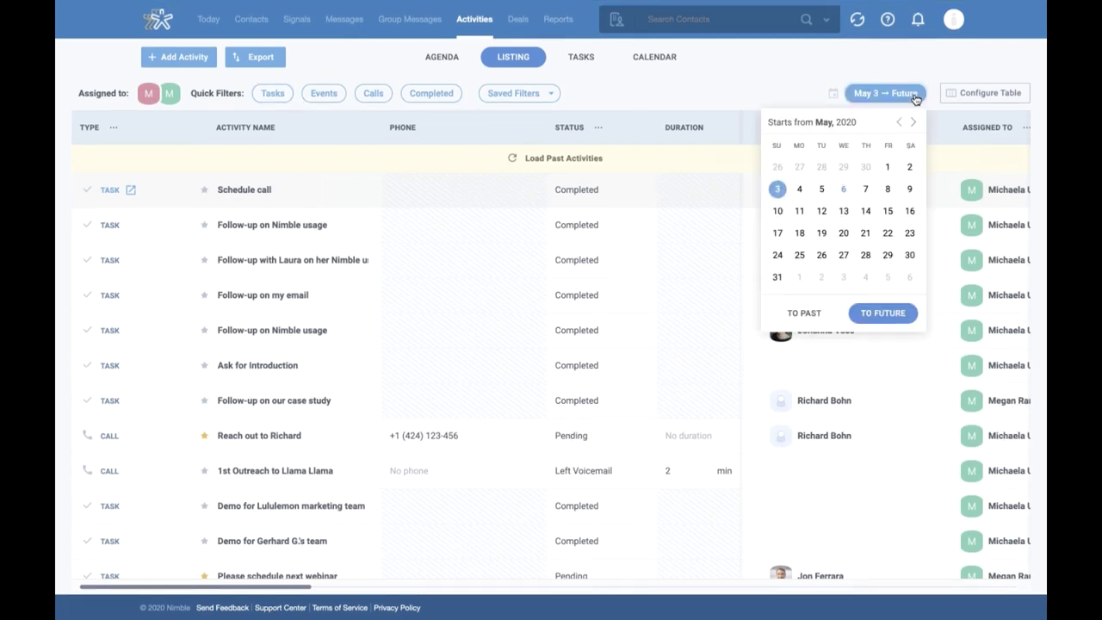
pyautogui.click(899, 124)
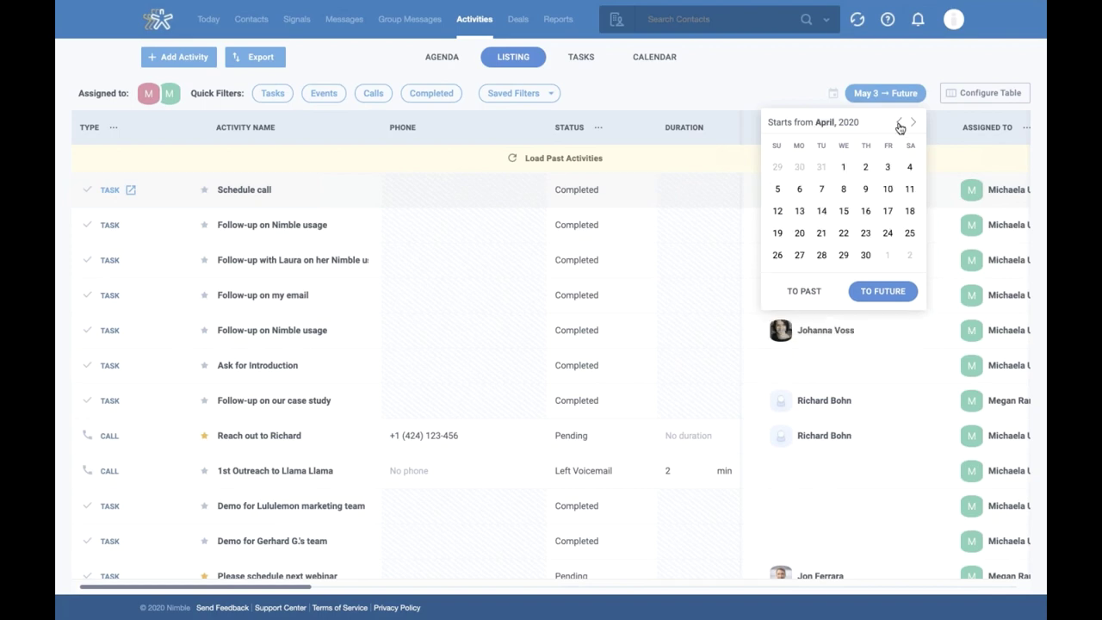
pyautogui.click(843, 167)
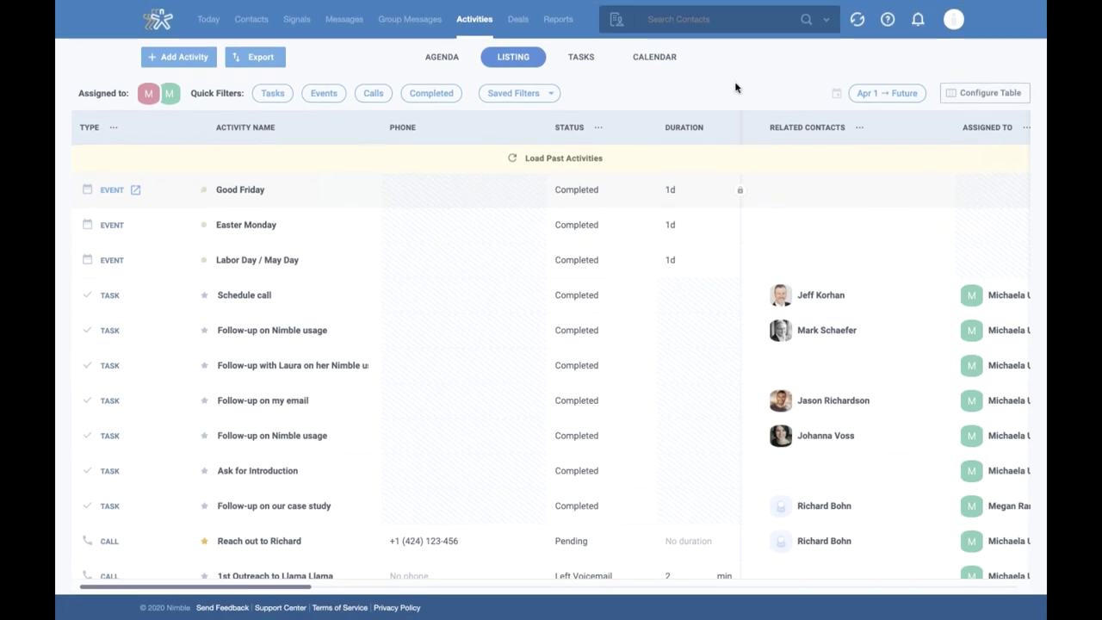
# - Add the Tags column to the activity listing's table
pyautogui.click(952, 91)
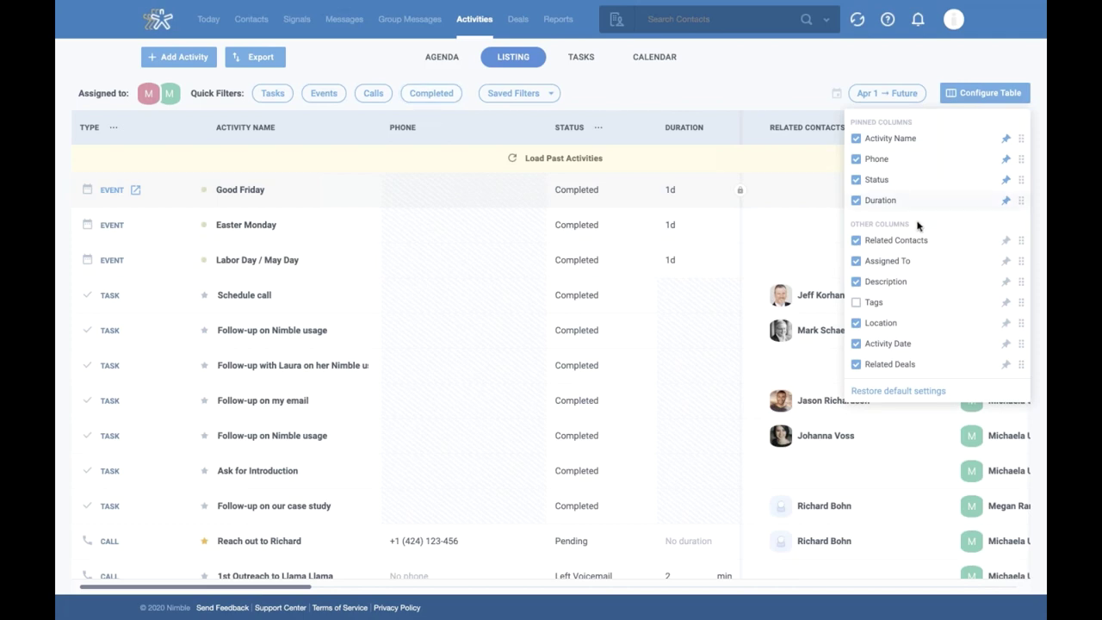
pyautogui.click(856, 303)
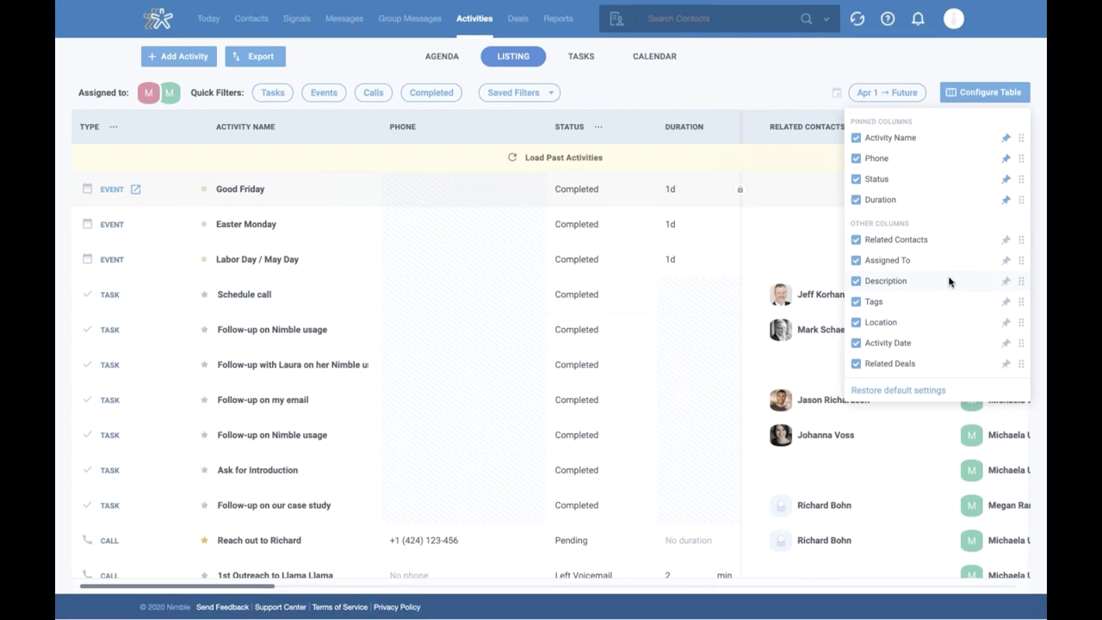
pyautogui.click(788, 91)
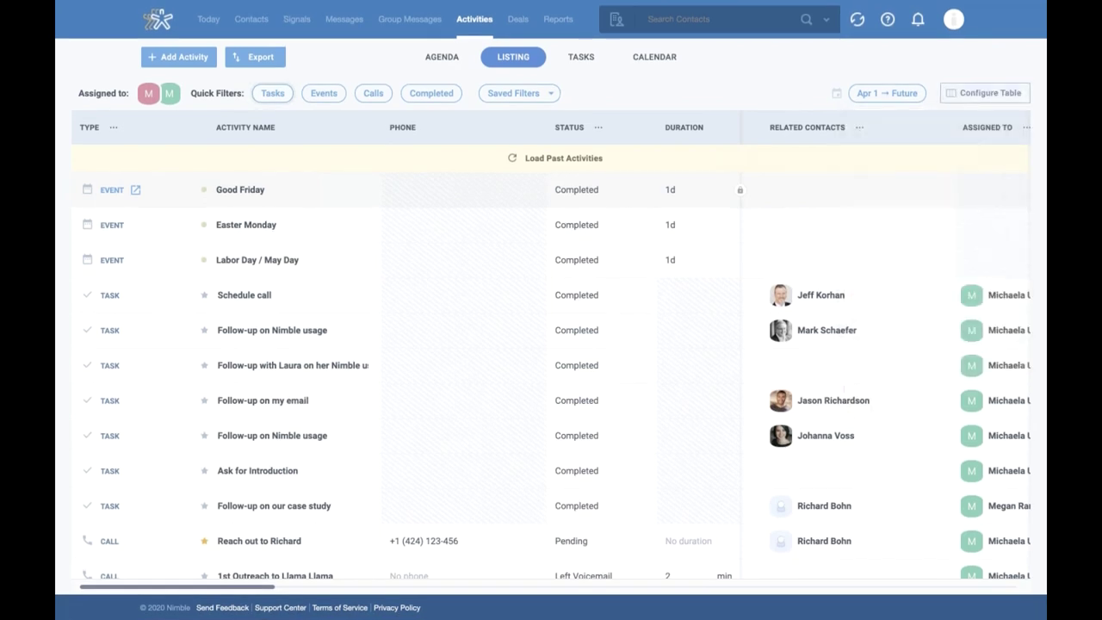
# - Limit the listing to calls assigned to me by removing the other team member and applying the Calls quick filter
pyautogui.click(148, 97)
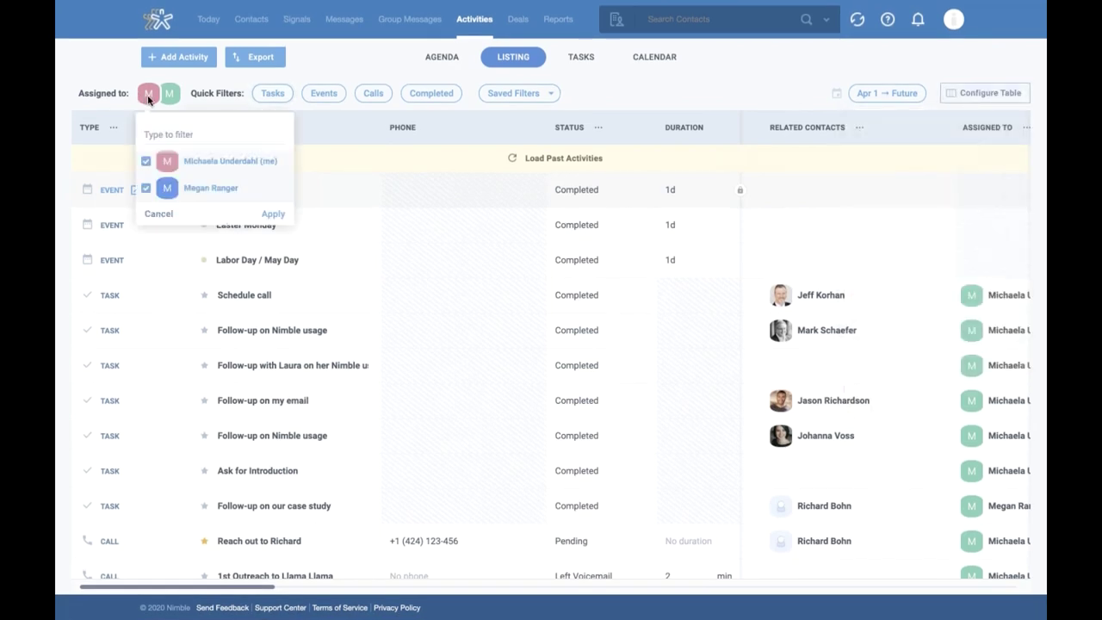
pyautogui.click(146, 188)
pyautogui.click(273, 214)
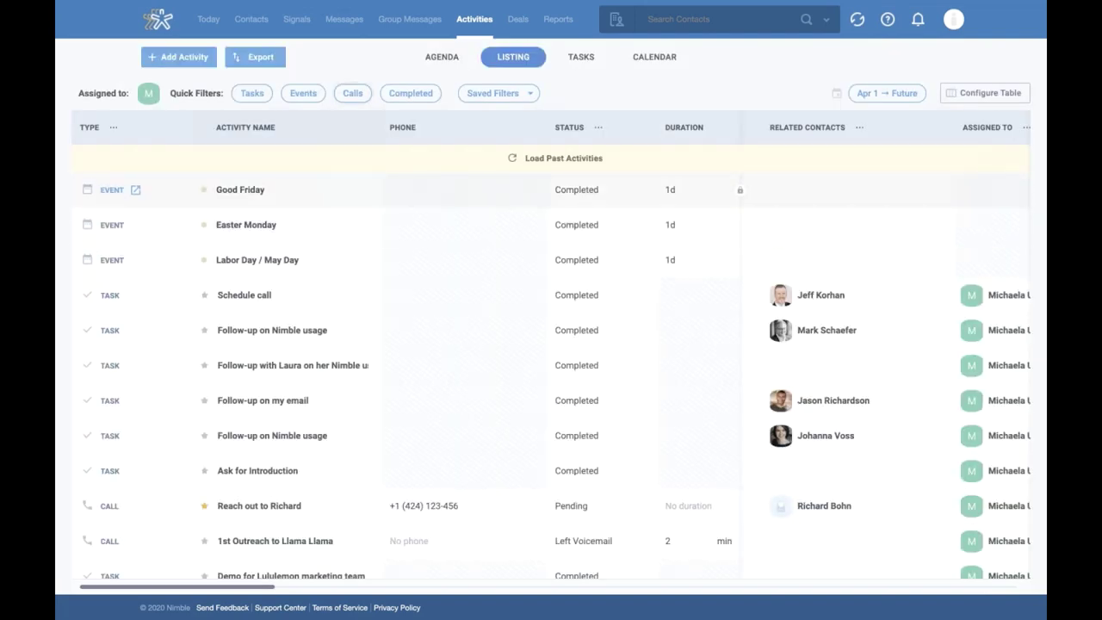
pyautogui.click(354, 95)
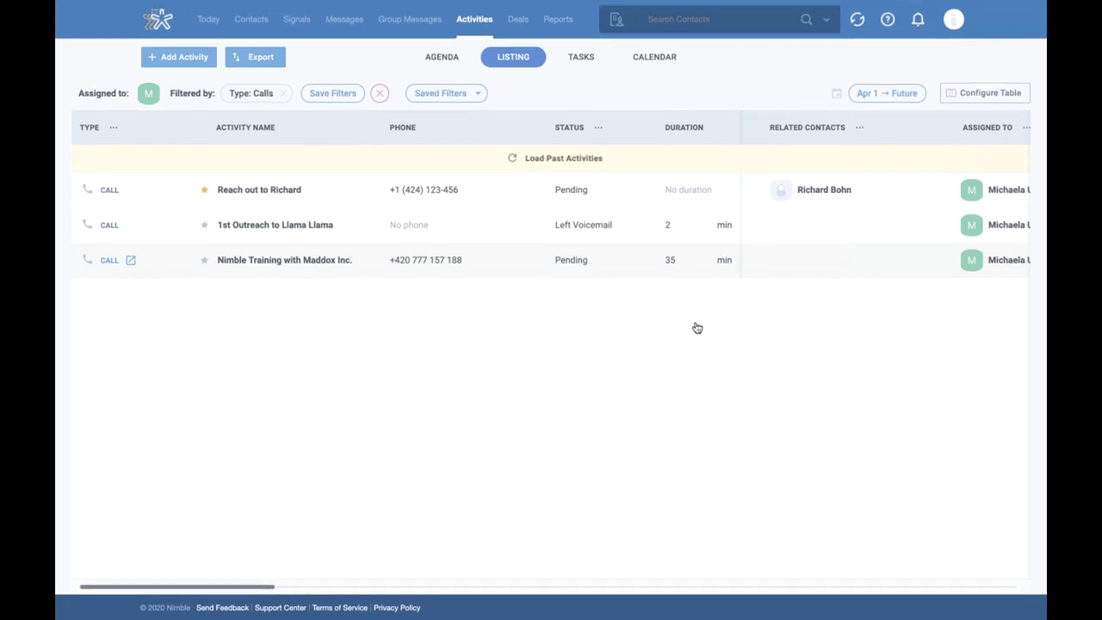
# - Pin the Location column, move Related Deals and Description ahead of Related Contacts, and place Duration before Status
pyautogui.click(983, 96)
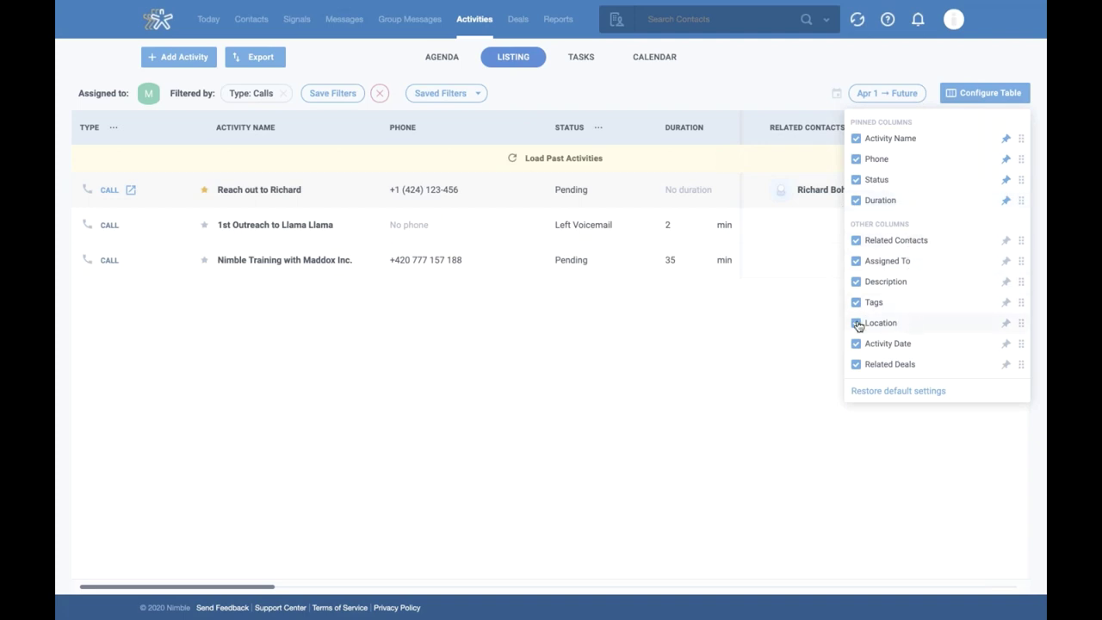
pyautogui.click(1006, 322)
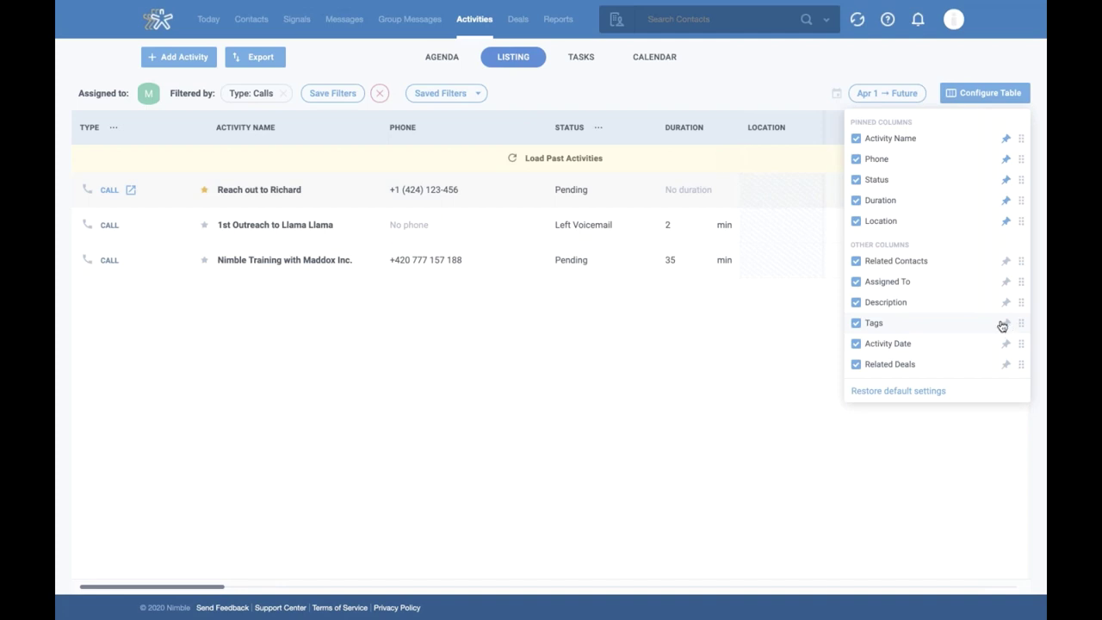
pyautogui.moveTo(1021, 302); pyautogui.dragTo(1020, 260)
pyautogui.moveTo(1020, 364); pyautogui.dragTo(1020, 260)
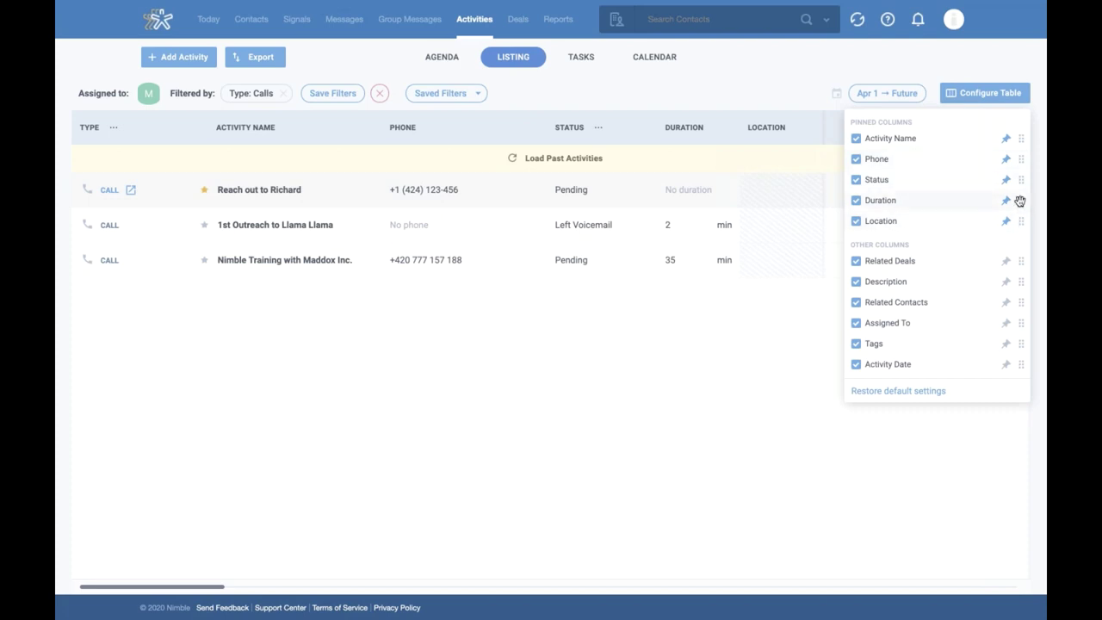
pyautogui.moveTo(1019, 202); pyautogui.dragTo(1019, 178)
pyautogui.click(733, 63)
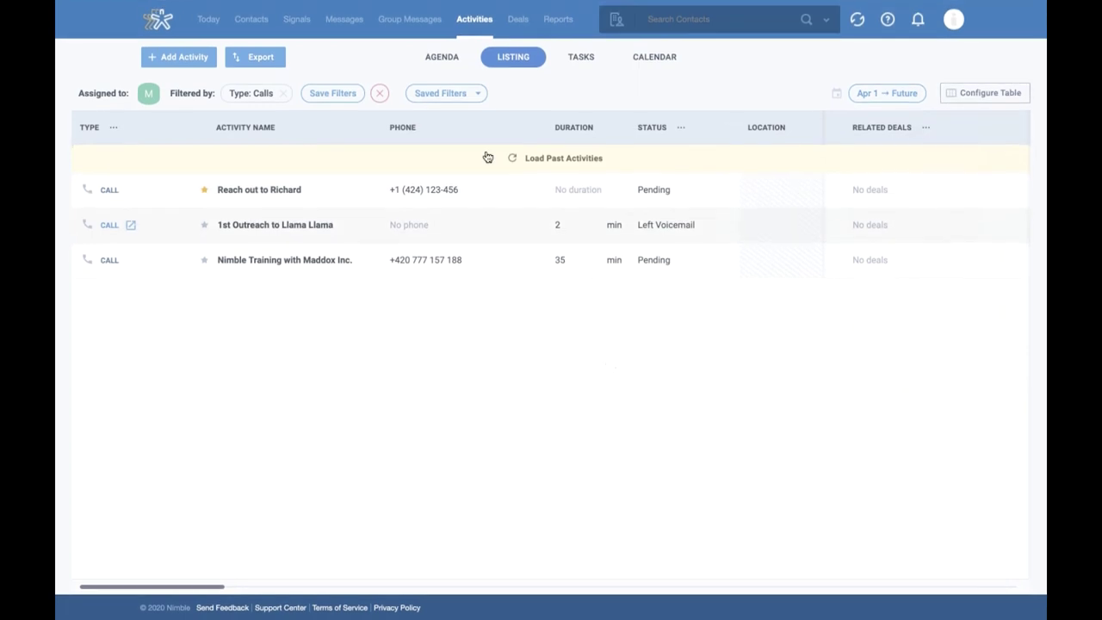
# - Try to save the current filters under a name made of the team member's first name and Calls, and close the dialog
pyautogui.click(349, 103)
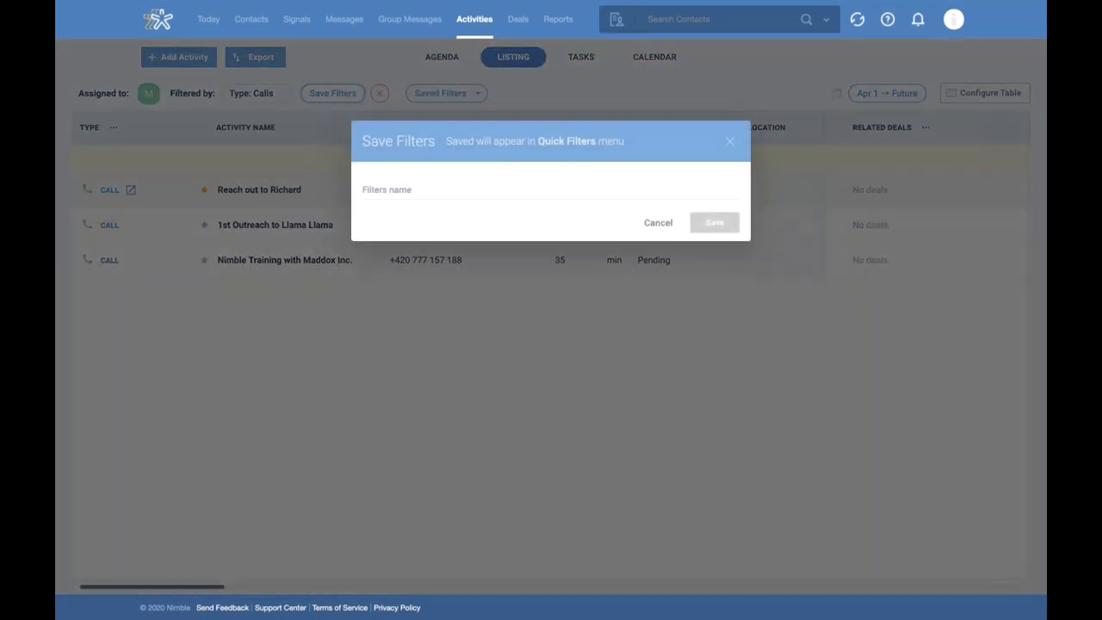
pyautogui.click(398, 197)
pyautogui.write('Mi')
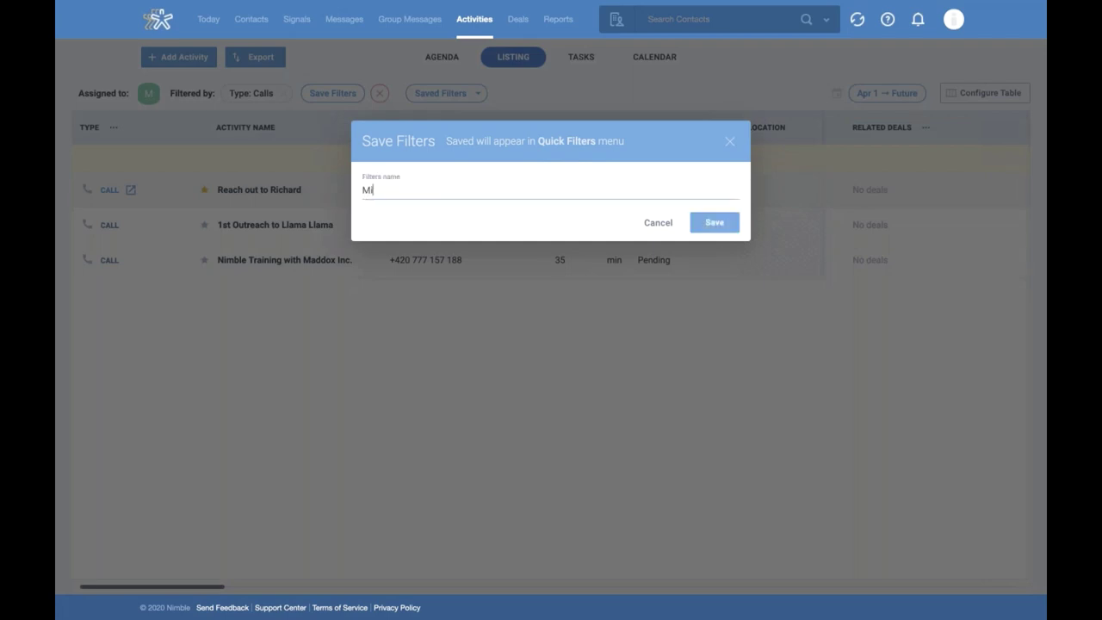
pyautogui.write("chaela's Calls")
pyautogui.click(706, 226)
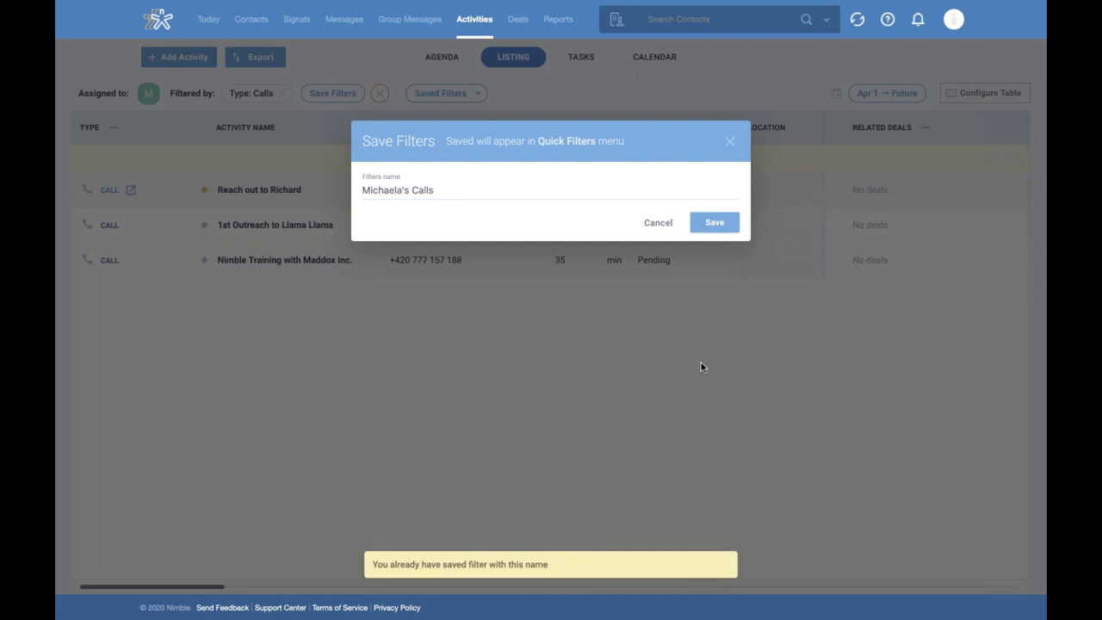
pyautogui.click(729, 141)
# - Apply the existing saved filter for the team member's calls to the listing, and clear it again
pyautogui.click(441, 93)
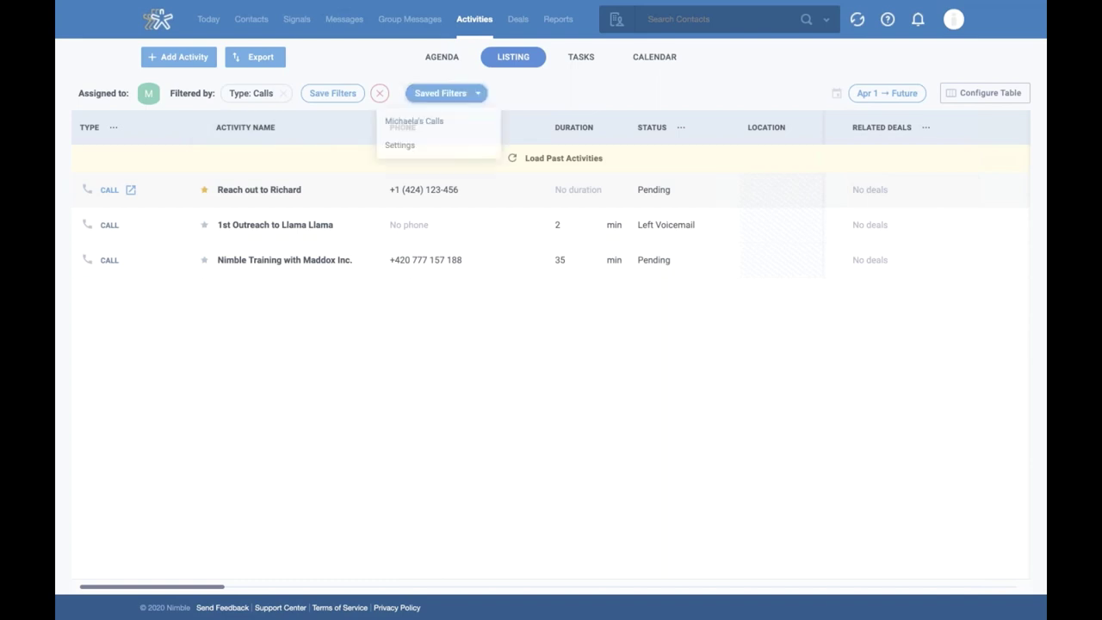
pyautogui.click(420, 129)
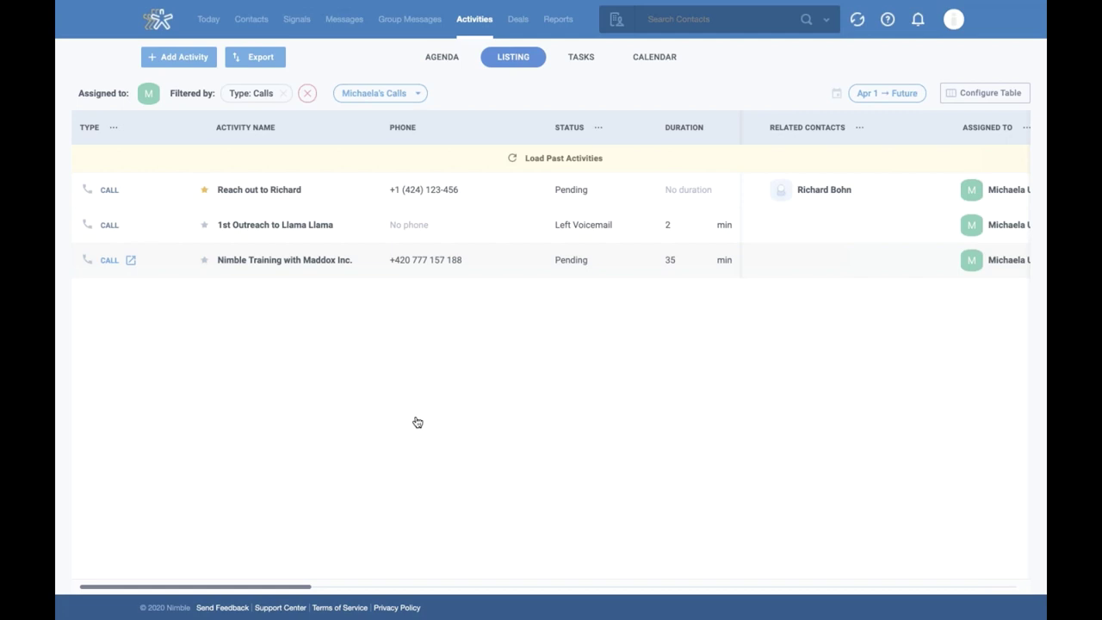
pyautogui.click(308, 94)
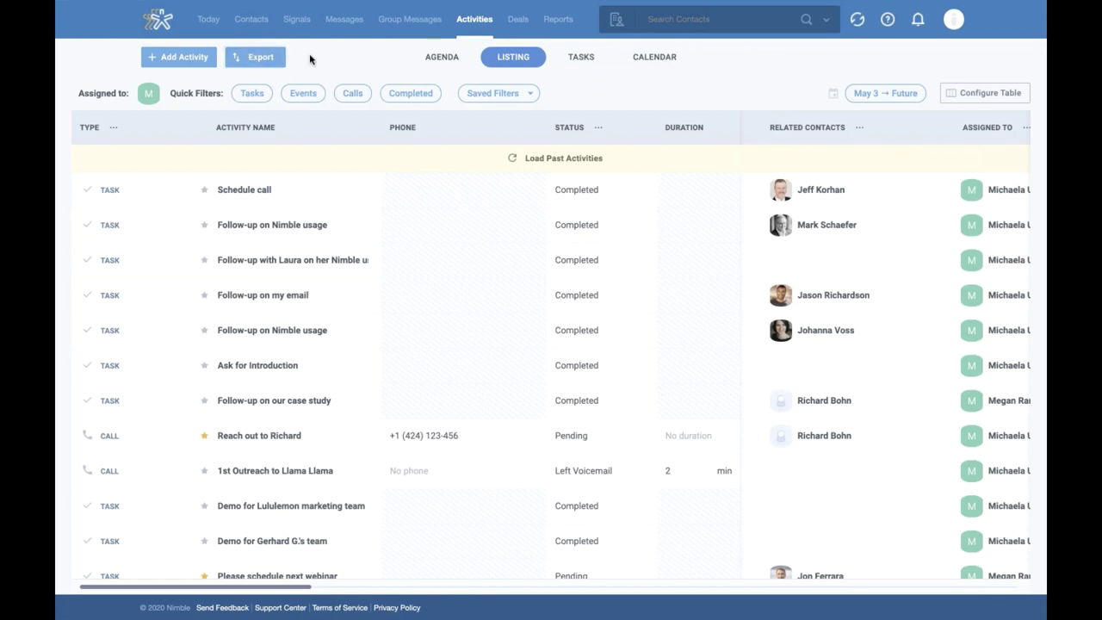
# - Review the activity export options, switch from filtered activities to all activities, and close the dialog without exporting
pyautogui.click(262, 57)
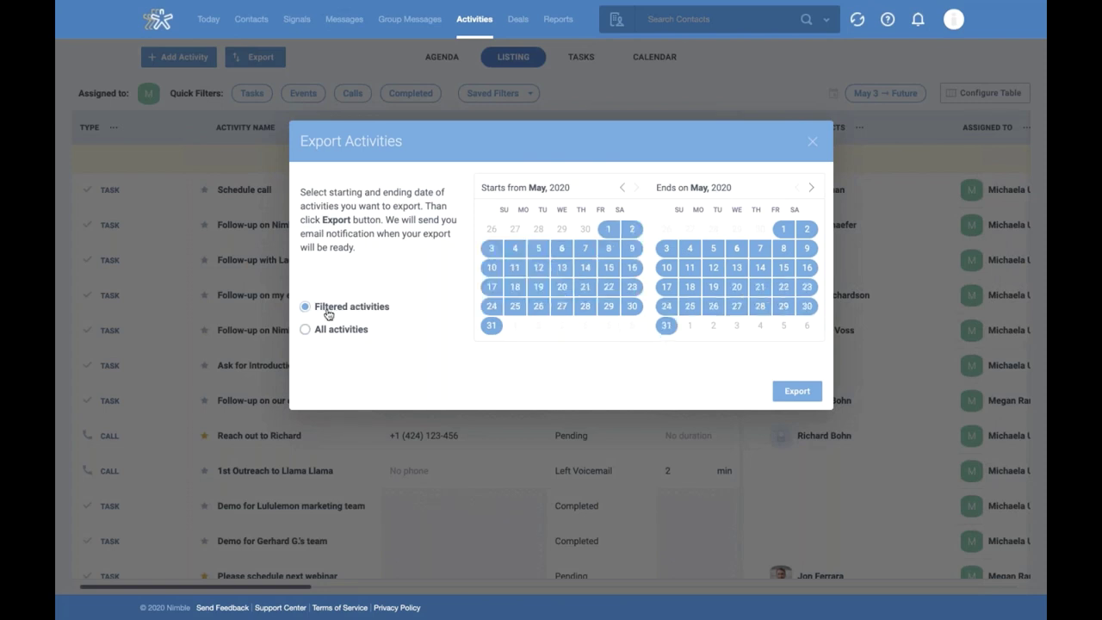
pyautogui.click(371, 312)
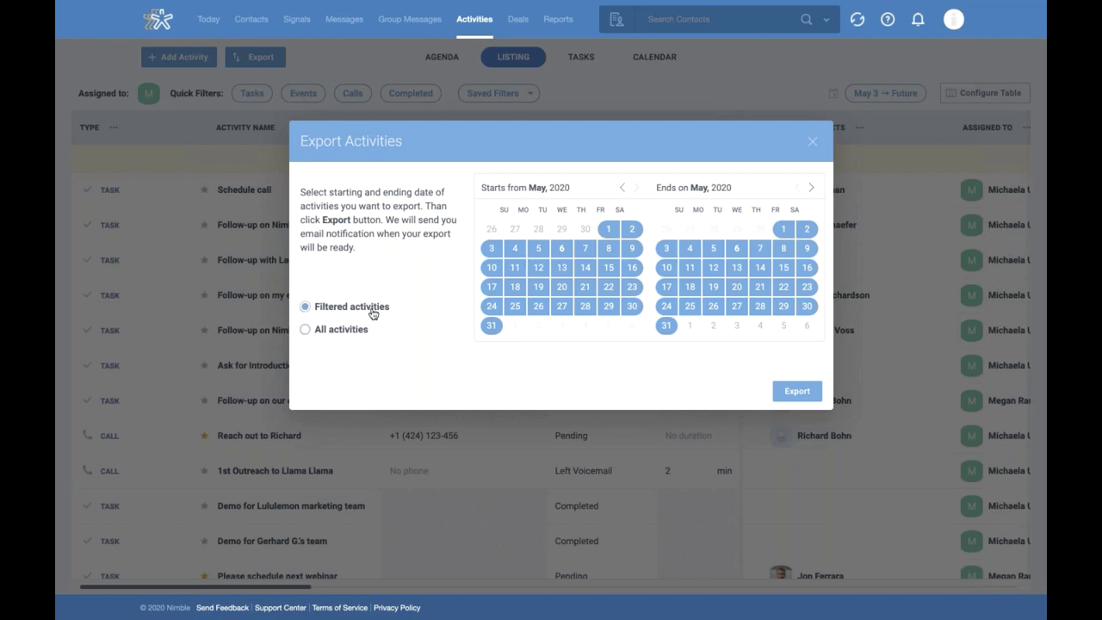
pyautogui.click(306, 330)
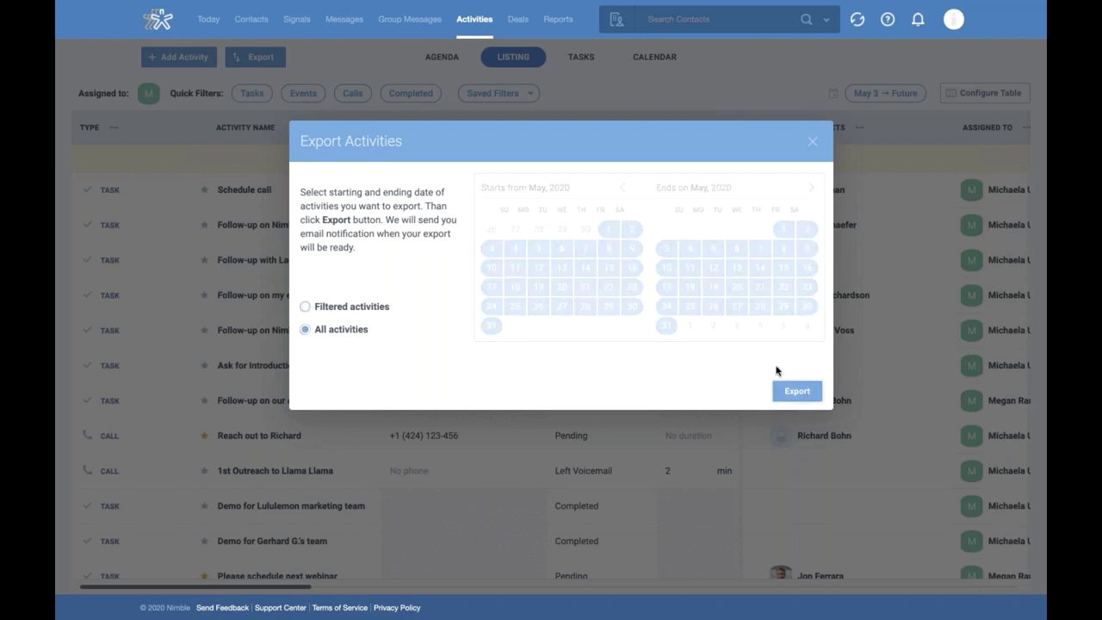
pyautogui.scroll(-1, 816, 148)
pyautogui.click(812, 124)
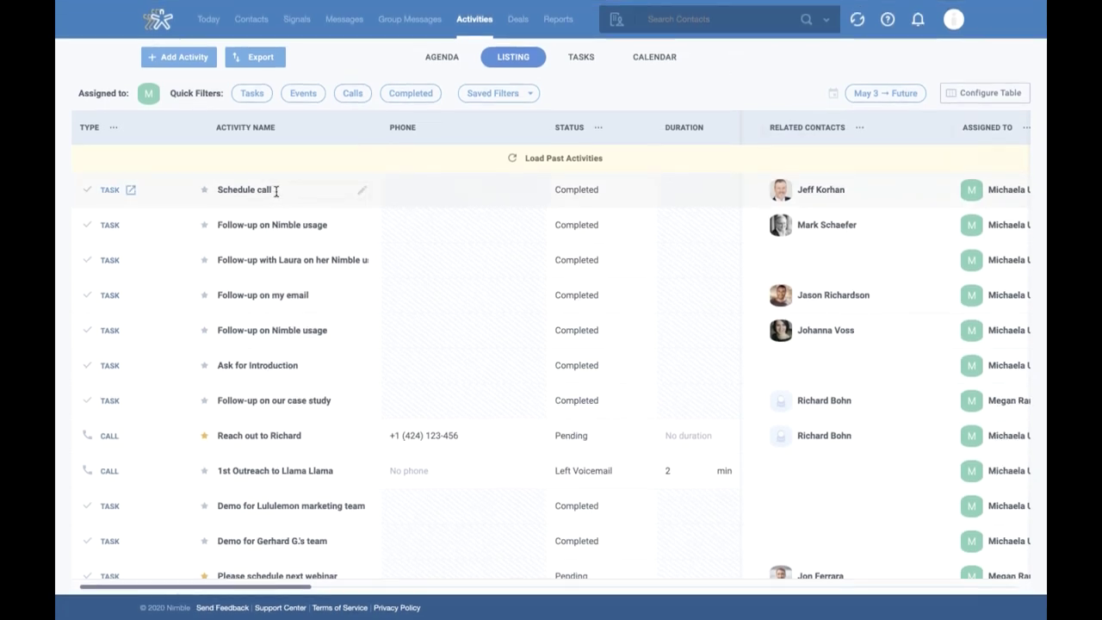
# - Open the Schedule call task from the listing to examine its details, and close it
pyautogui.click(130, 190)
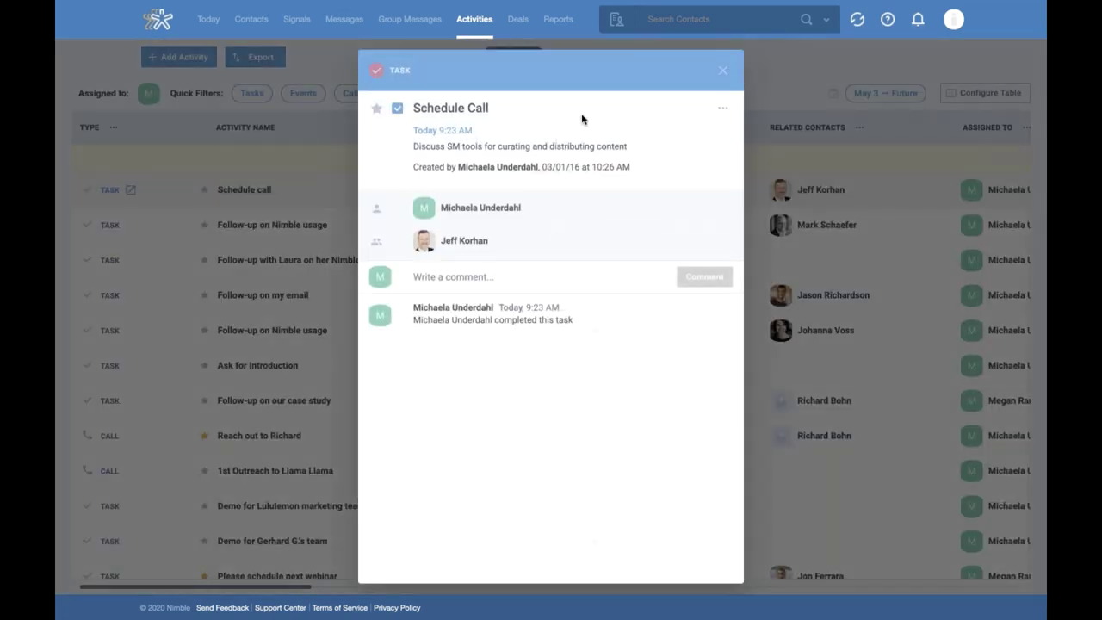
pyautogui.click(723, 73)
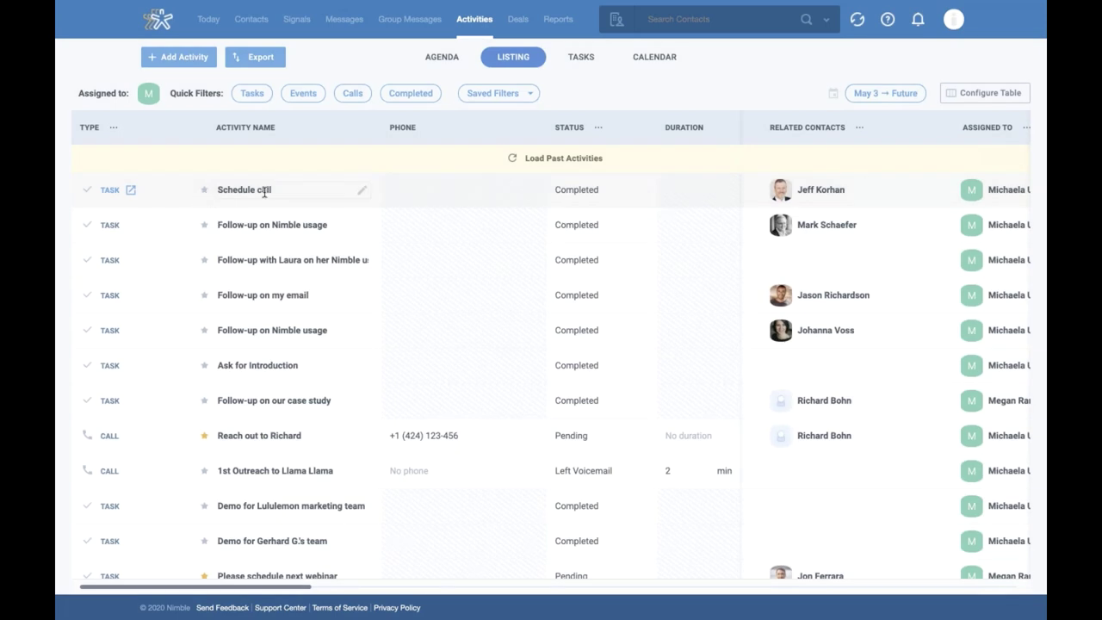
# - Append "with" and the contact's full name to the Schedule call task's name, and set its status to Pending
pyautogui.click(296, 192)
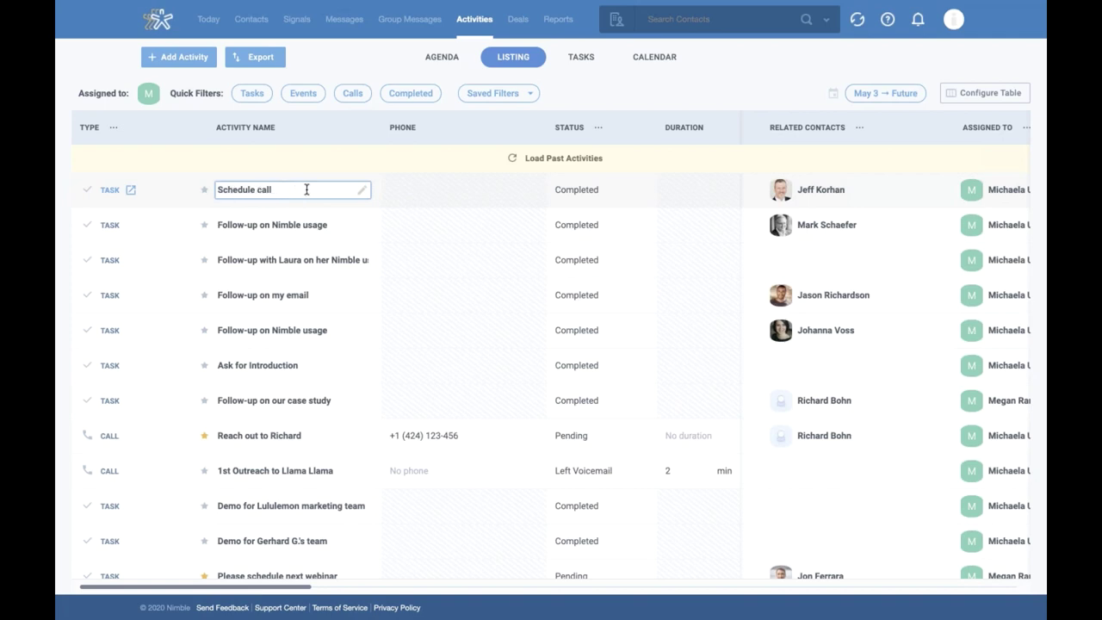
pyautogui.write('with Jeff Korhan')
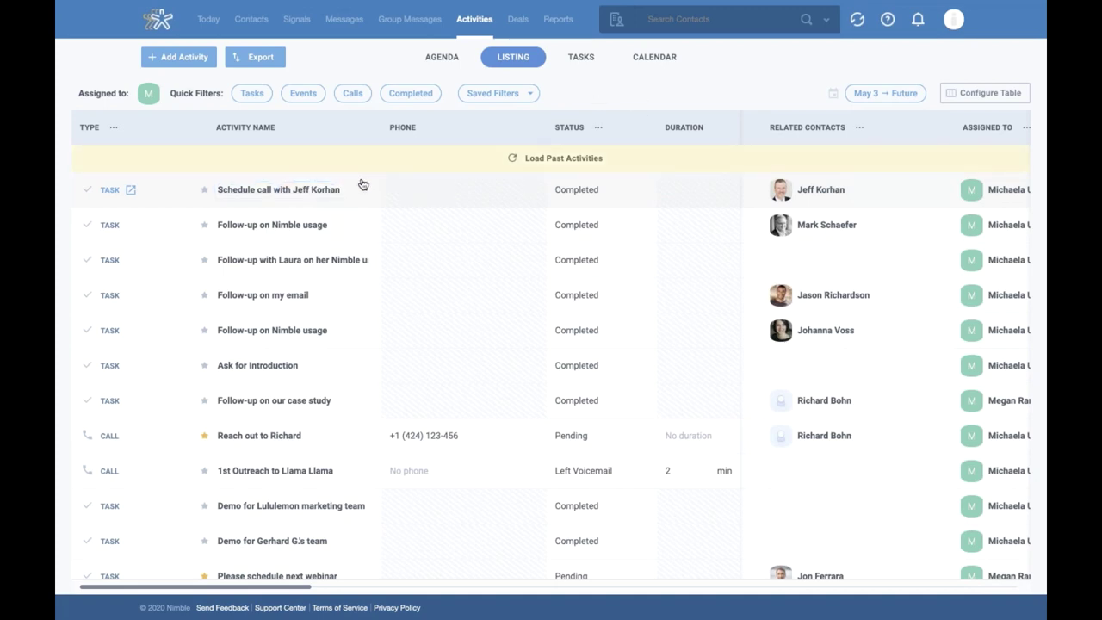
pyautogui.press('Return')
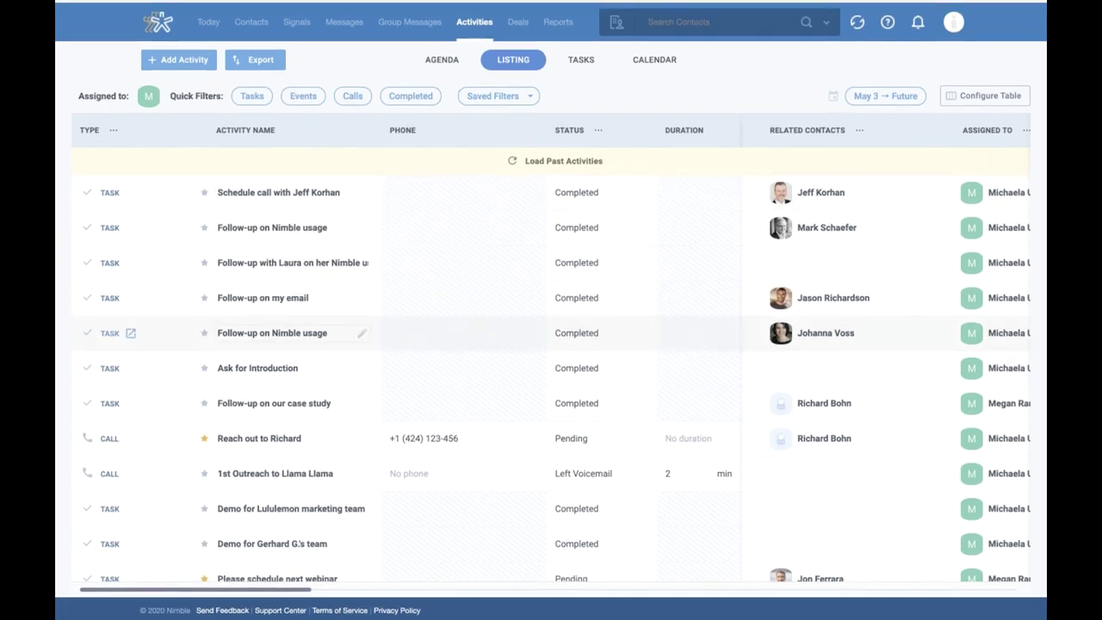
pyautogui.click(344, 193)
pyautogui.click(610, 95)
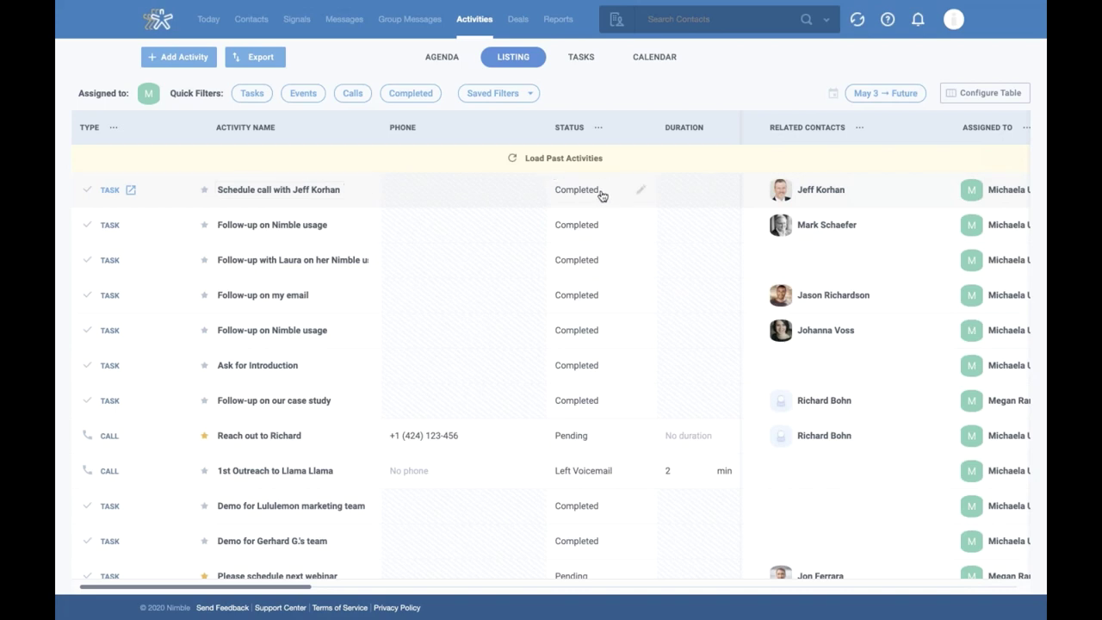
pyautogui.click(634, 192)
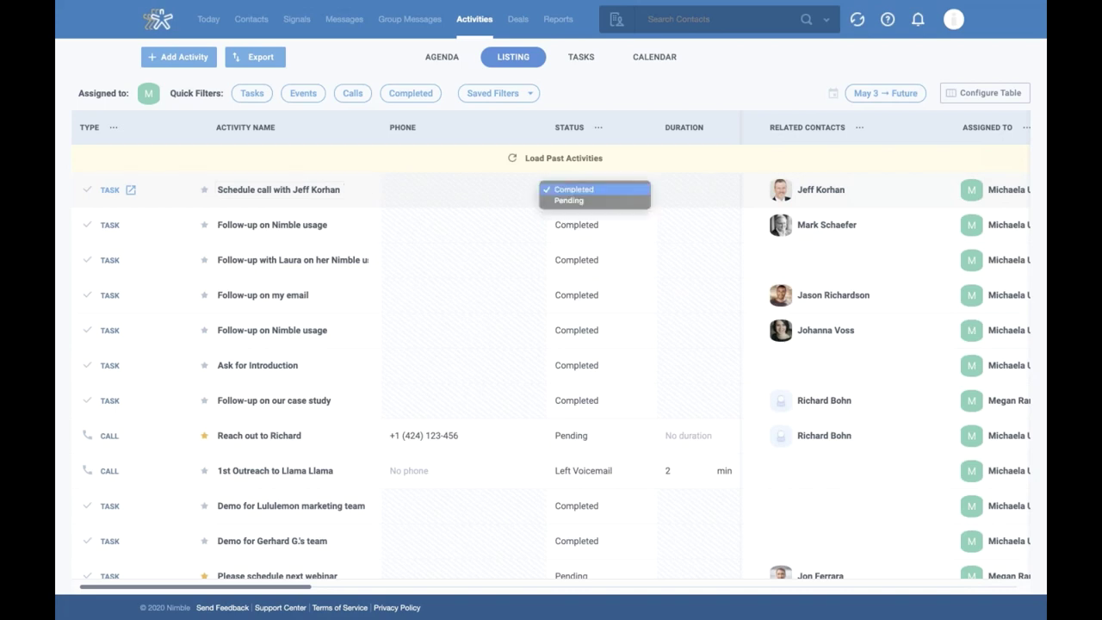
pyautogui.click(582, 200)
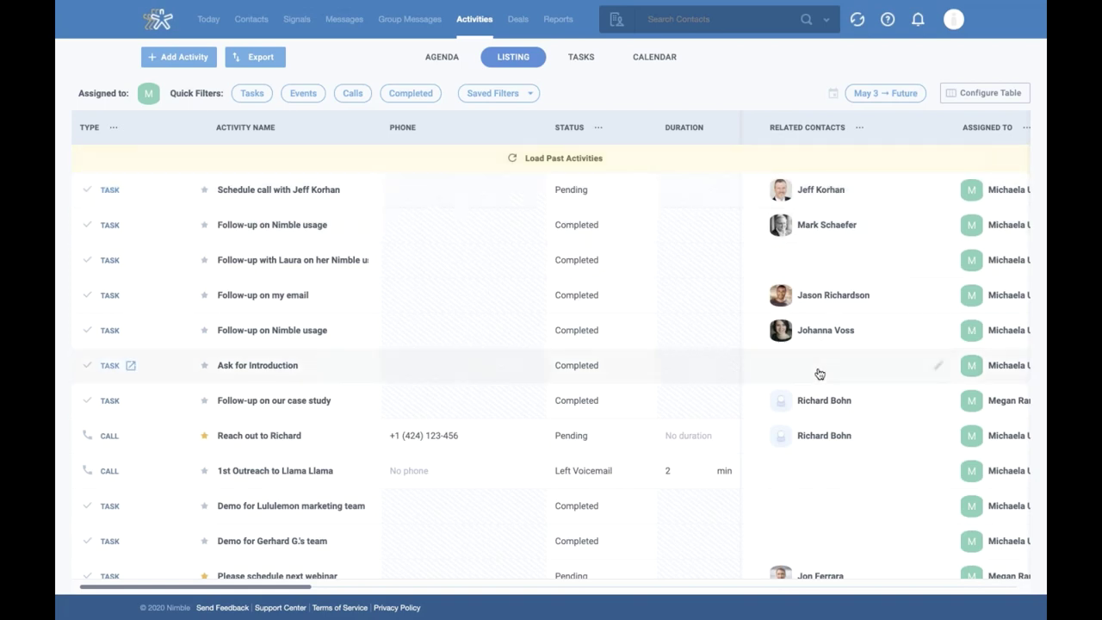
# - Open the description of the Follow-up on my email task for editing directly in the listing, and leave it without entering text
pyautogui.hscroll(2, 818, 373)
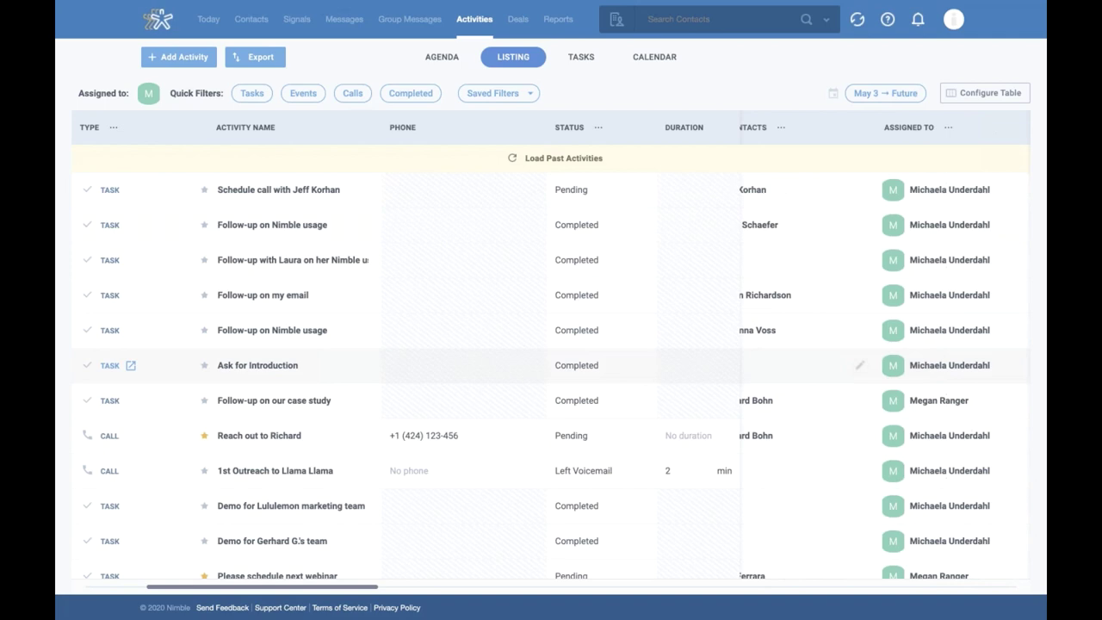
pyautogui.hscroll(3, 551, 361)
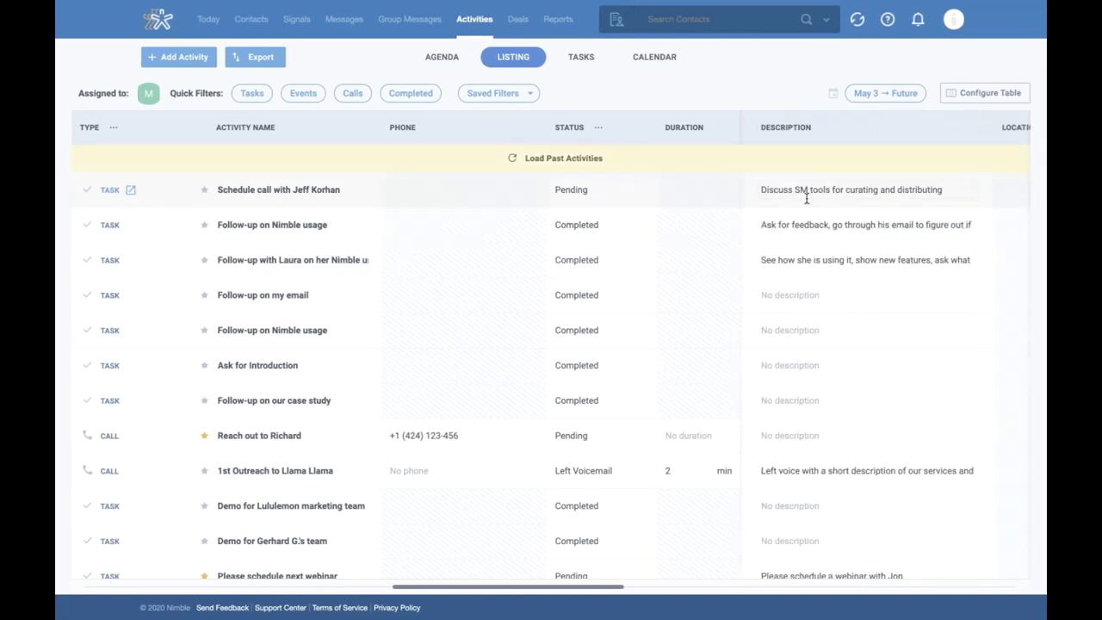
pyautogui.click(821, 295)
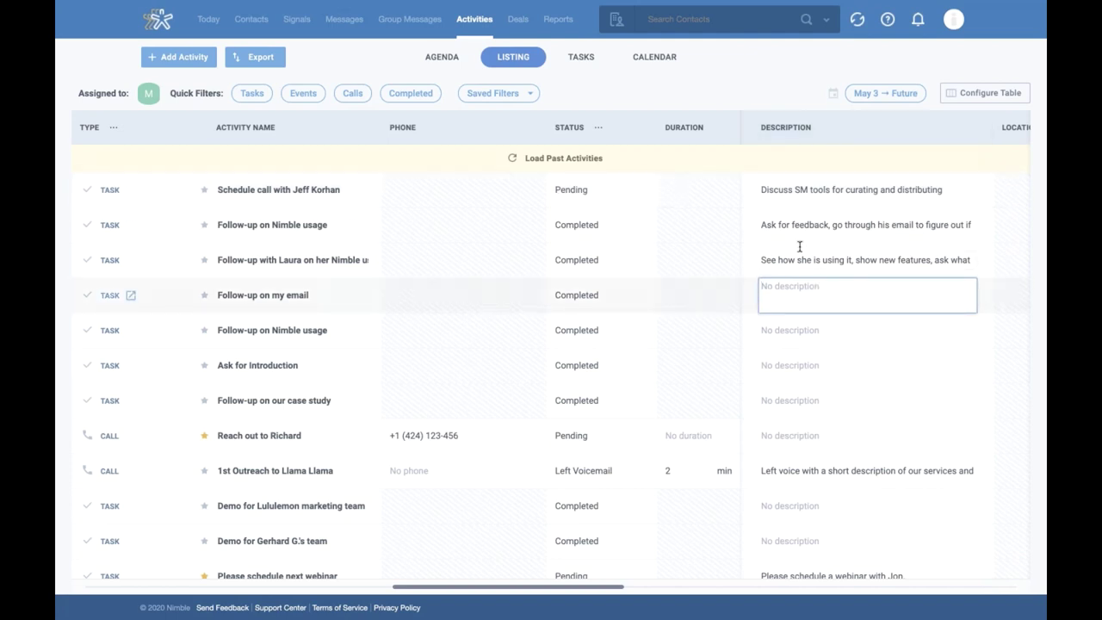
pyautogui.click(748, 83)
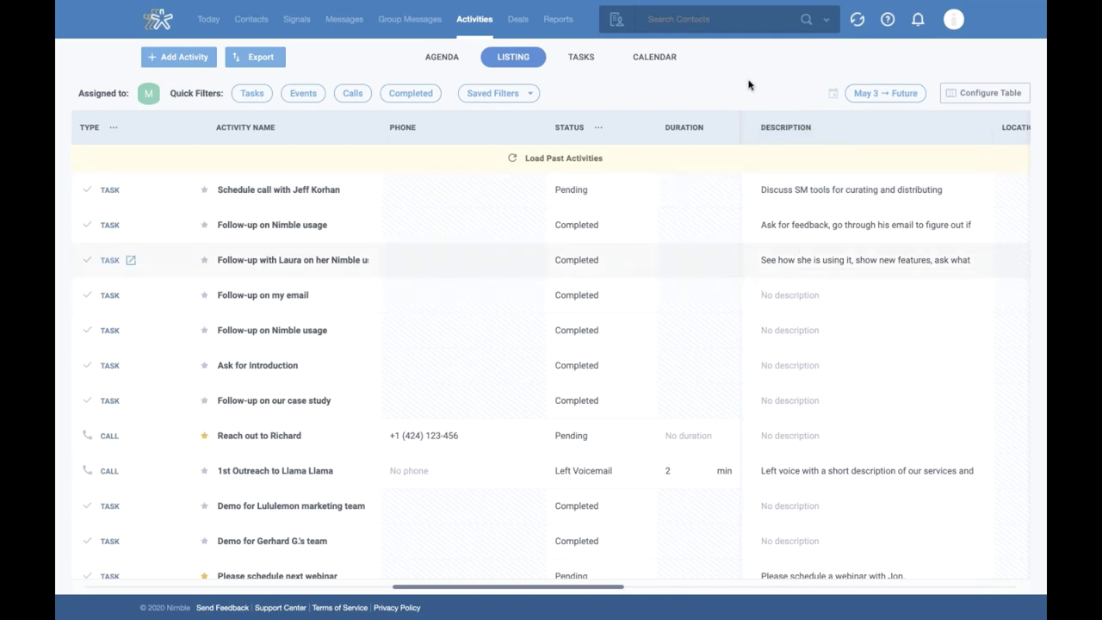
pyautogui.hscroll(-3, 511, 298)
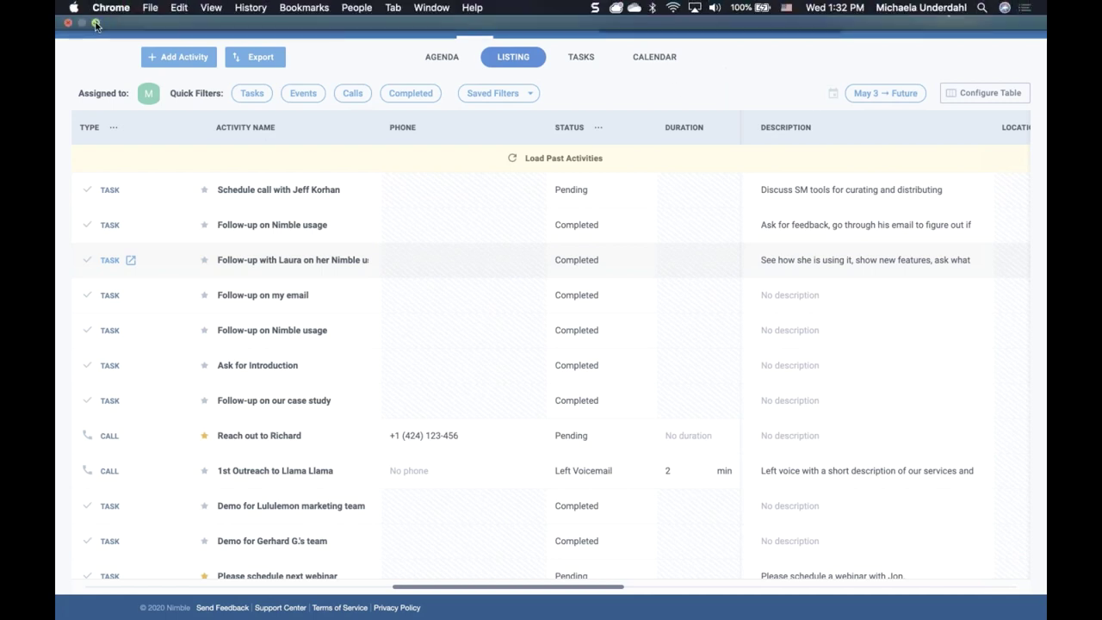
# - Exit full-screen view, switch to Gmail, and show the Nimble add-on beside the open HARO High Tech Queries email
pyautogui.click(96, 25)
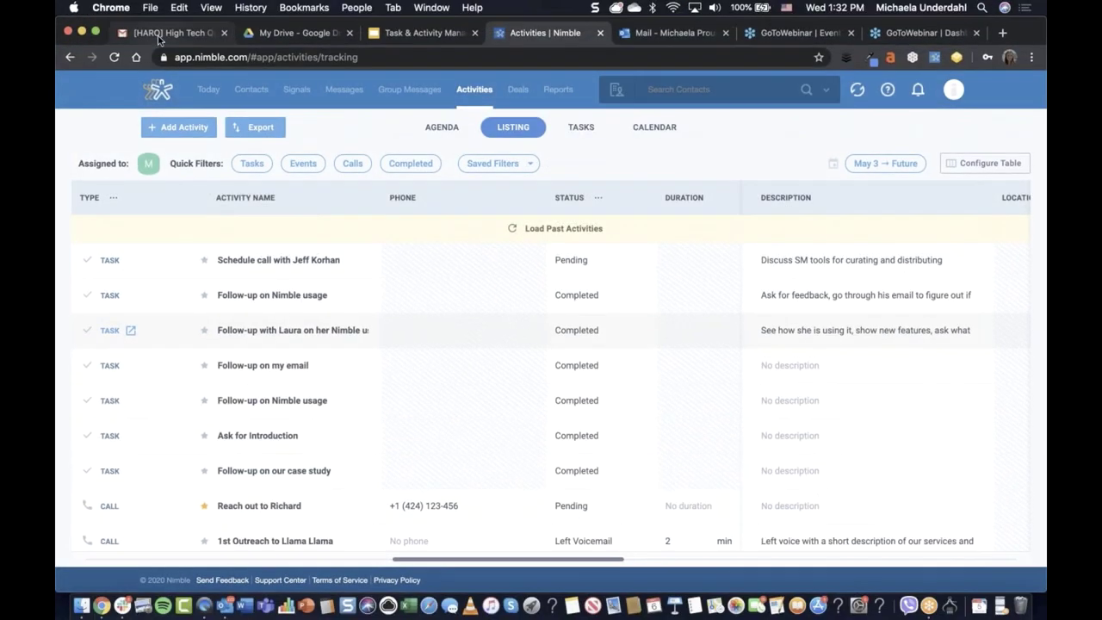
pyautogui.click(158, 33)
pyautogui.click(573, 319)
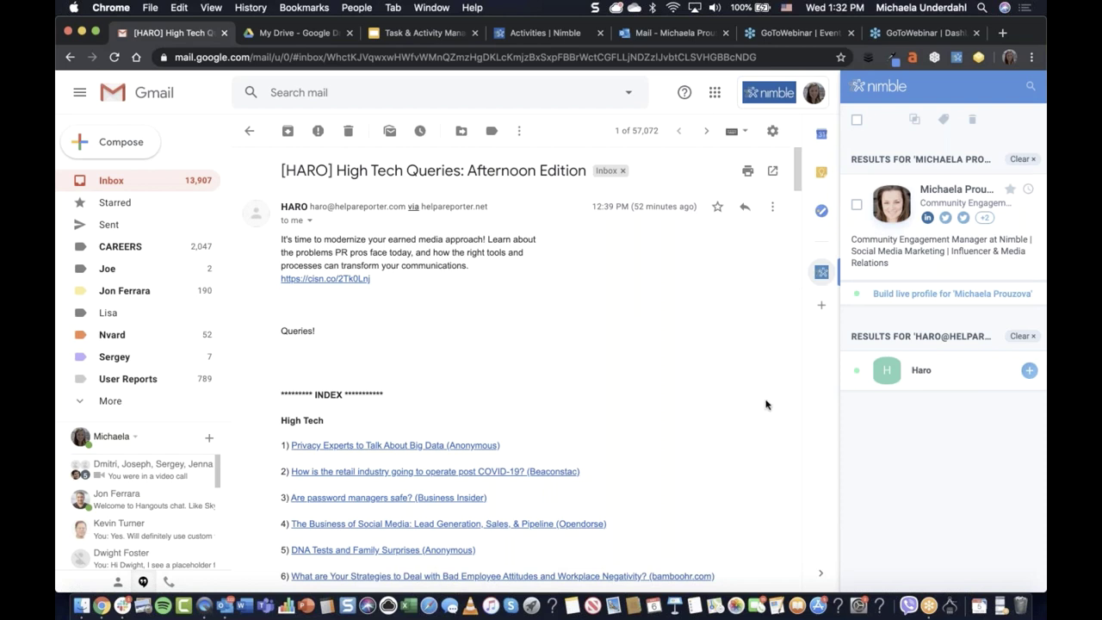
pyautogui.click(822, 273)
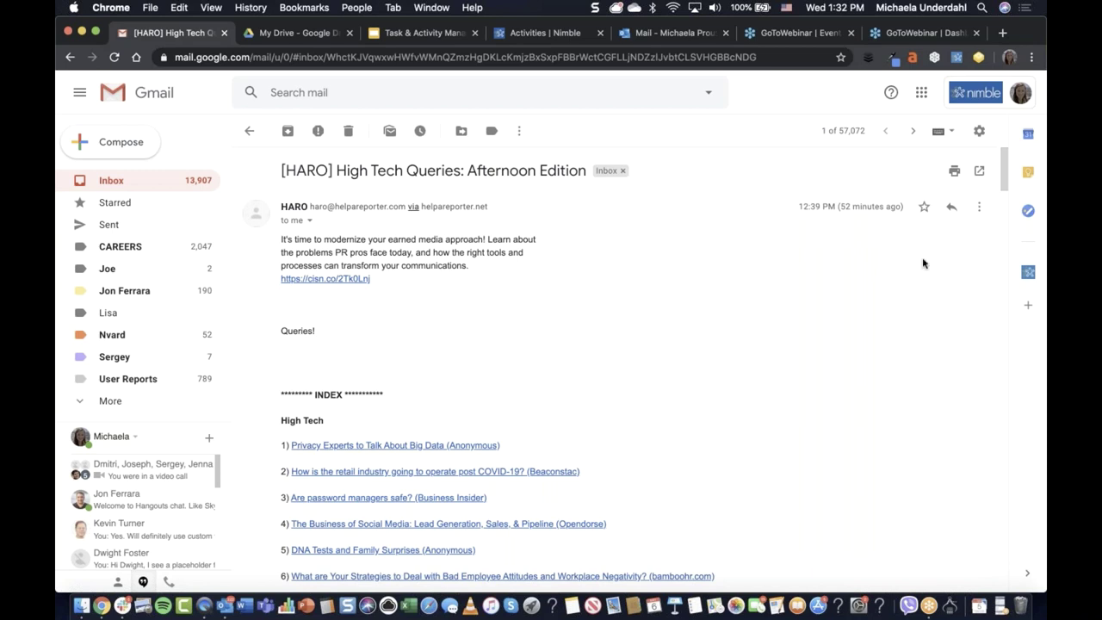
pyautogui.click(1029, 273)
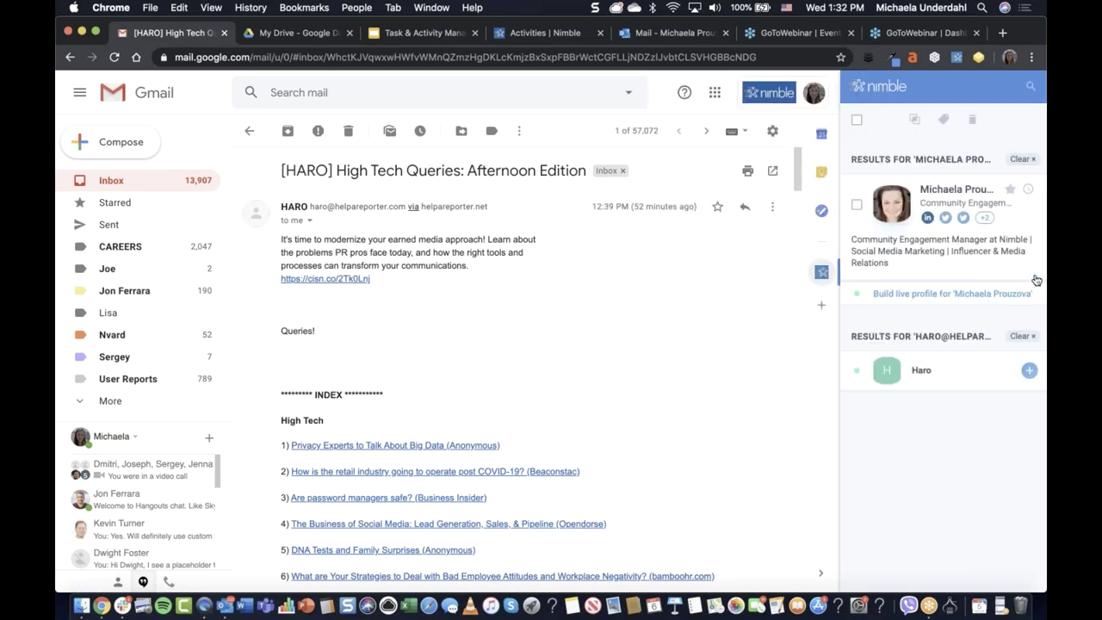
pyautogui.click(822, 273)
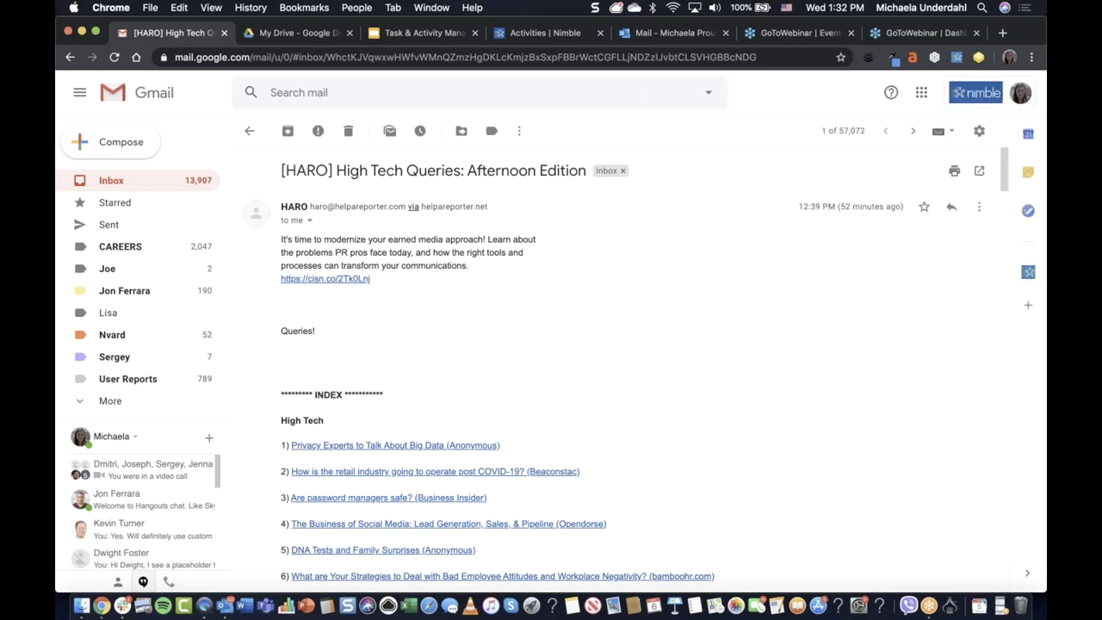
pyautogui.click(1029, 272)
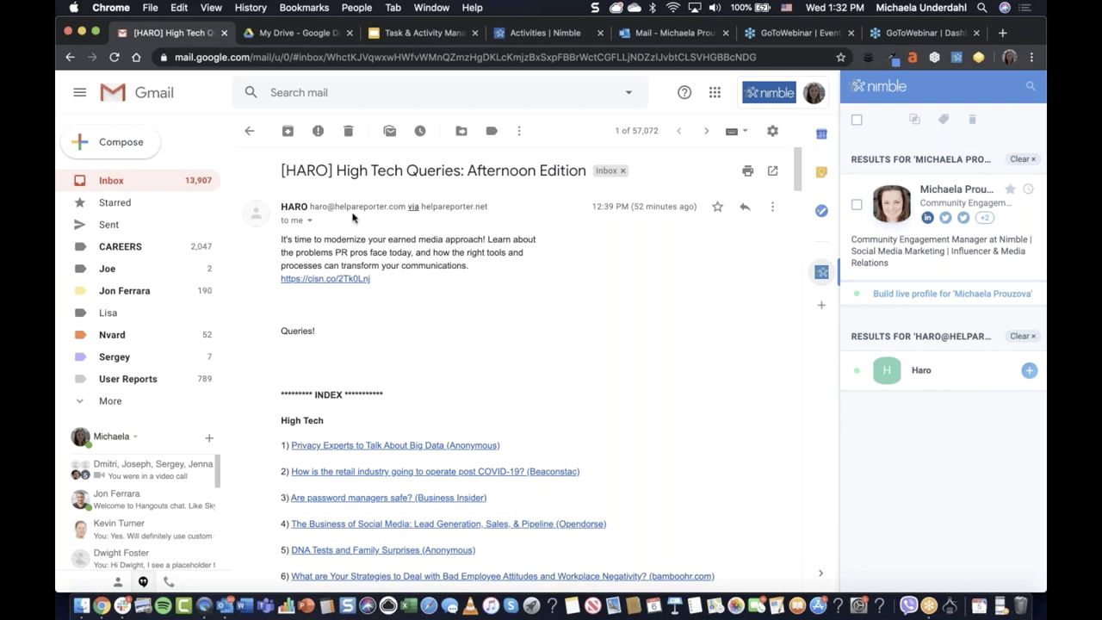
# - Open the community engagement manager's contact record in the Nimble add-on, examine its editable fields, and return to the record
pyautogui.click(898, 260)
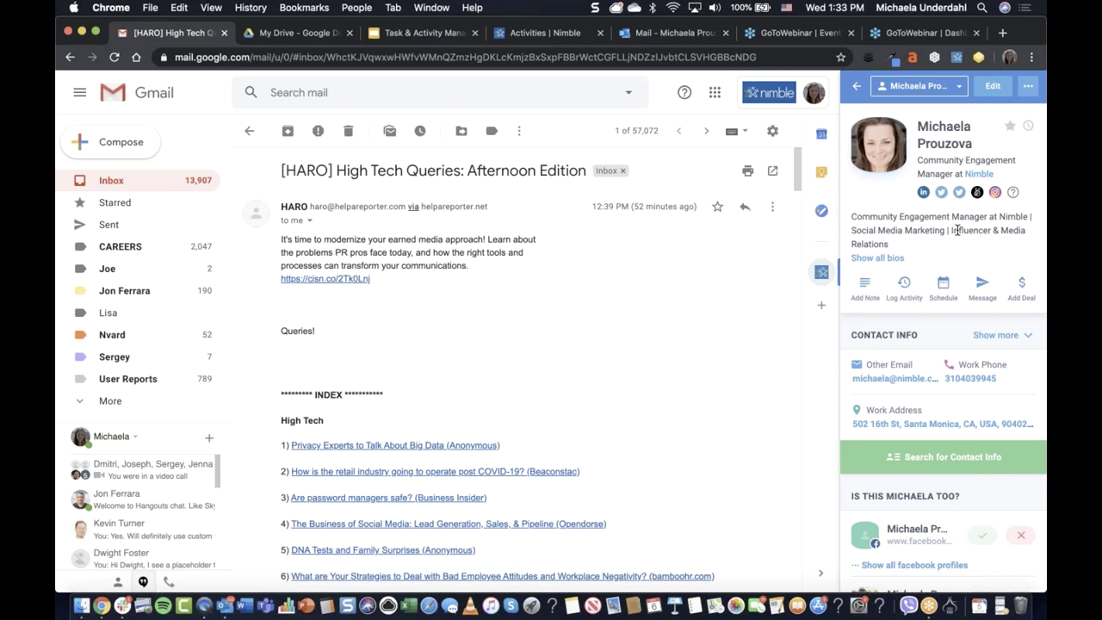
pyautogui.click(1001, 93)
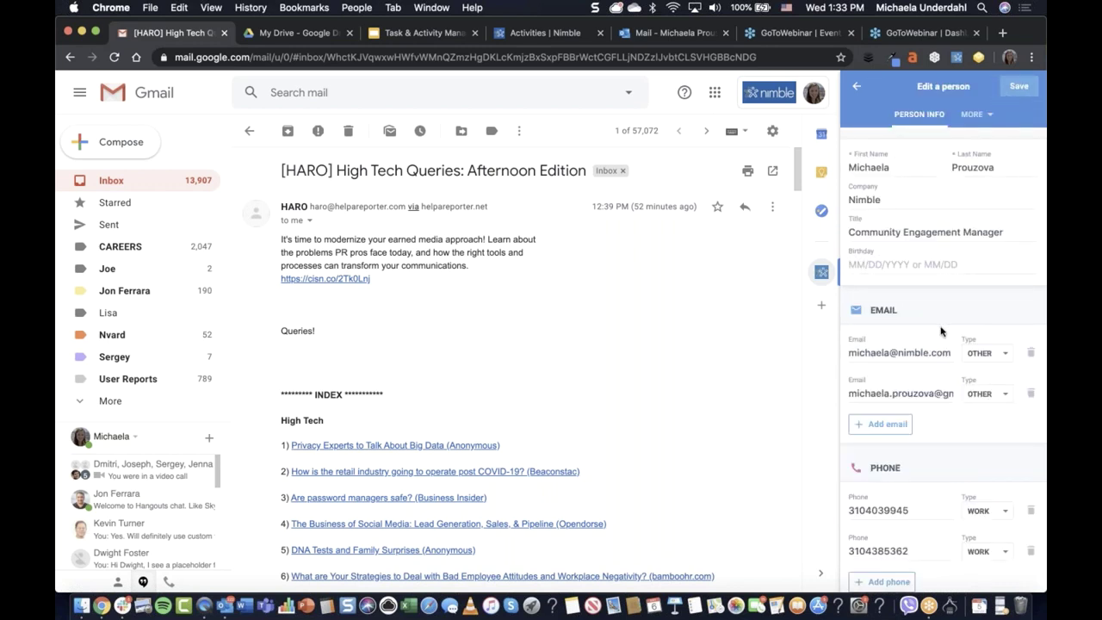
pyautogui.scroll(-2, 941, 330)
pyautogui.scroll(-3, 941, 330)
pyautogui.scroll(2, 941, 330)
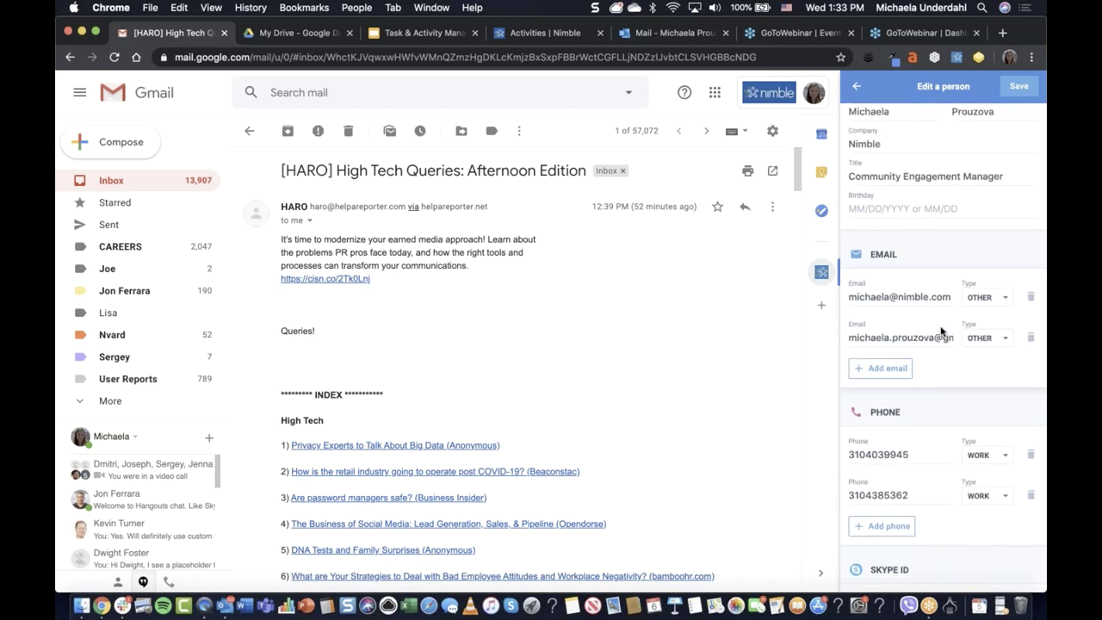
pyautogui.click(858, 89)
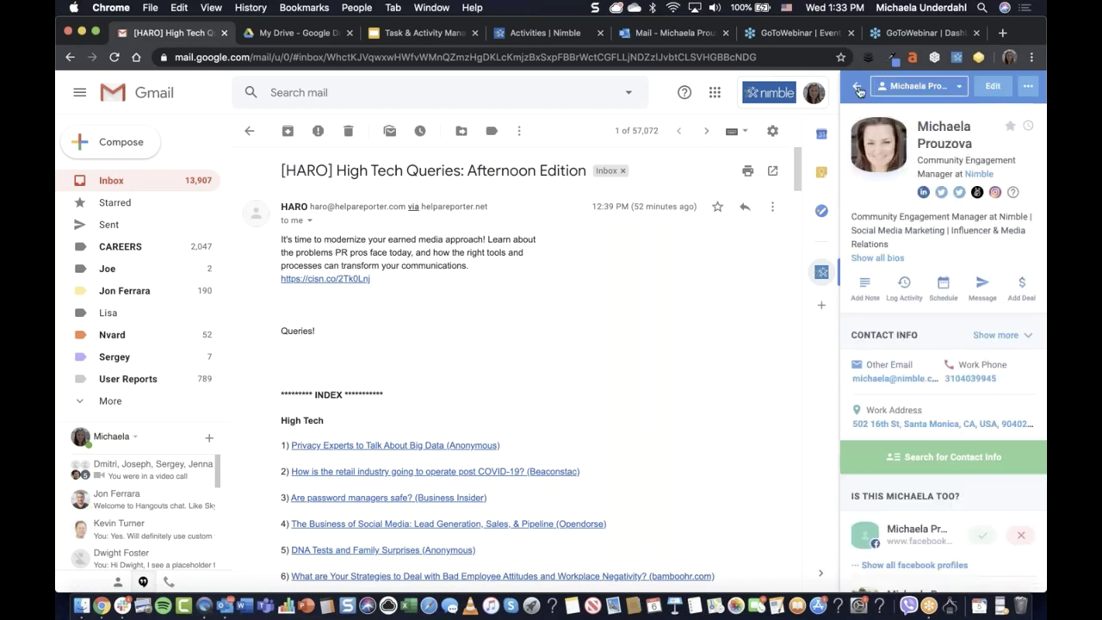
# - Review the contact's note form and the activity types offered for logging and scheduling, without creating anything
pyautogui.click(864, 292)
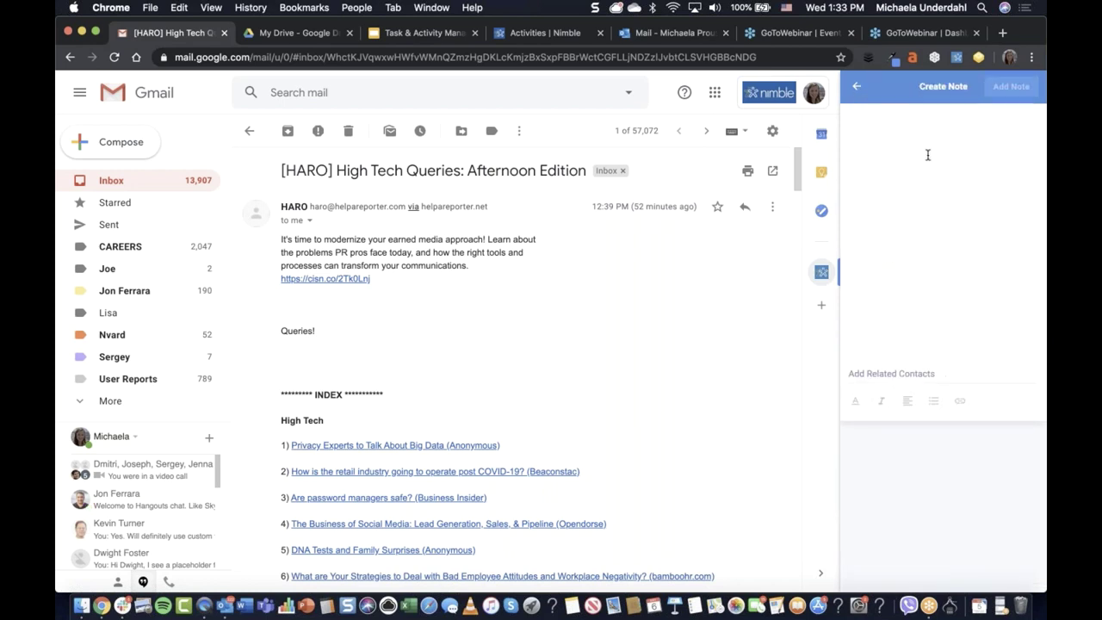
pyautogui.click(854, 89)
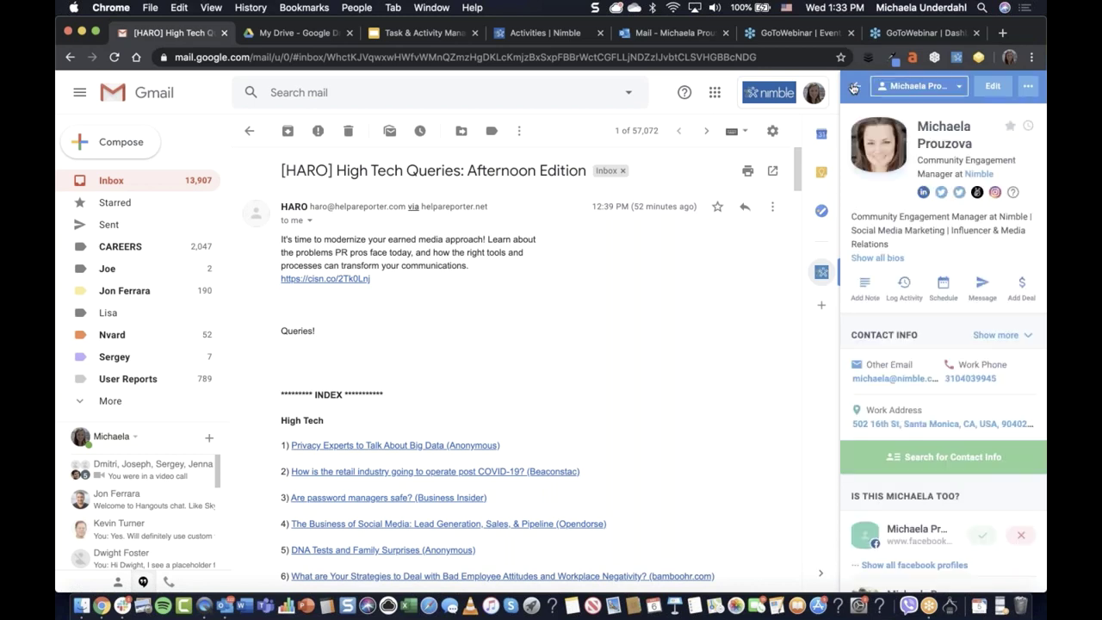
pyautogui.click(903, 297)
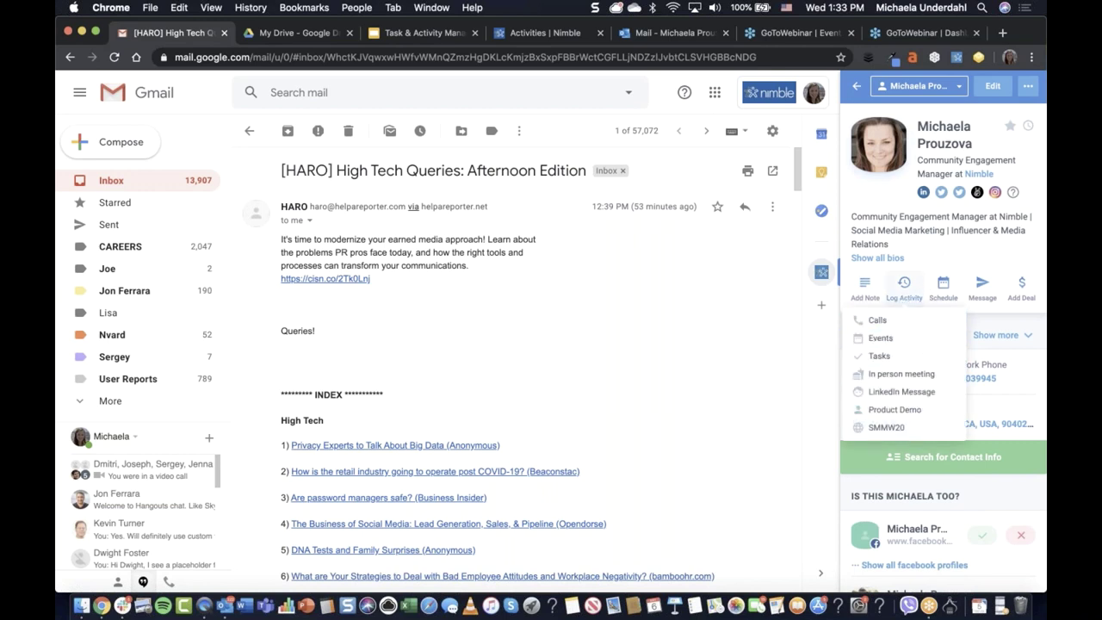
pyautogui.click(943, 289)
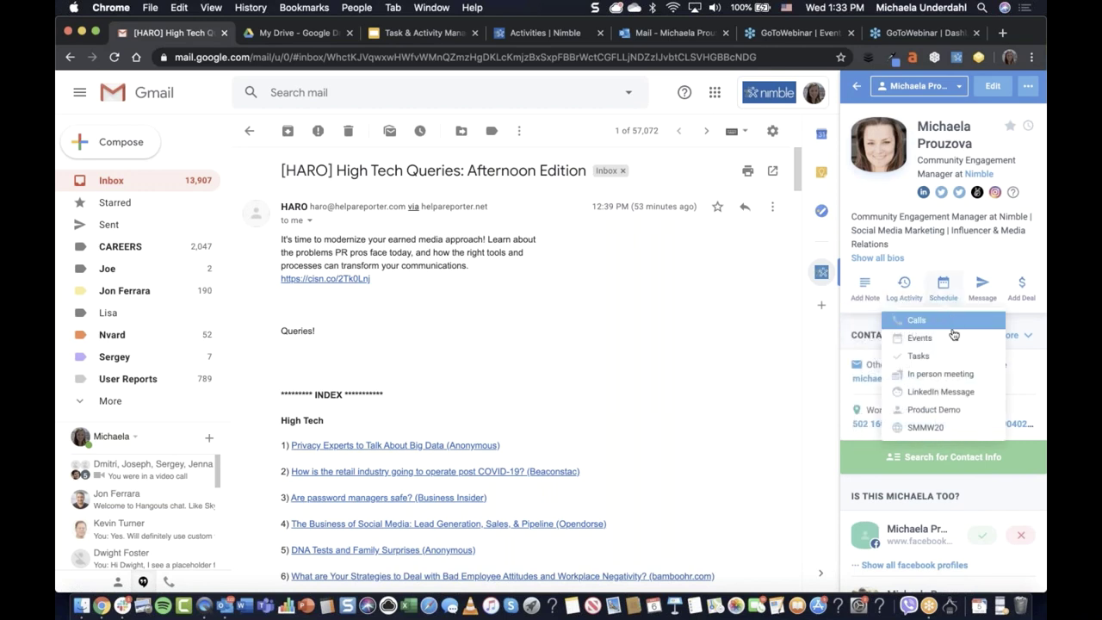
pyautogui.click(970, 262)
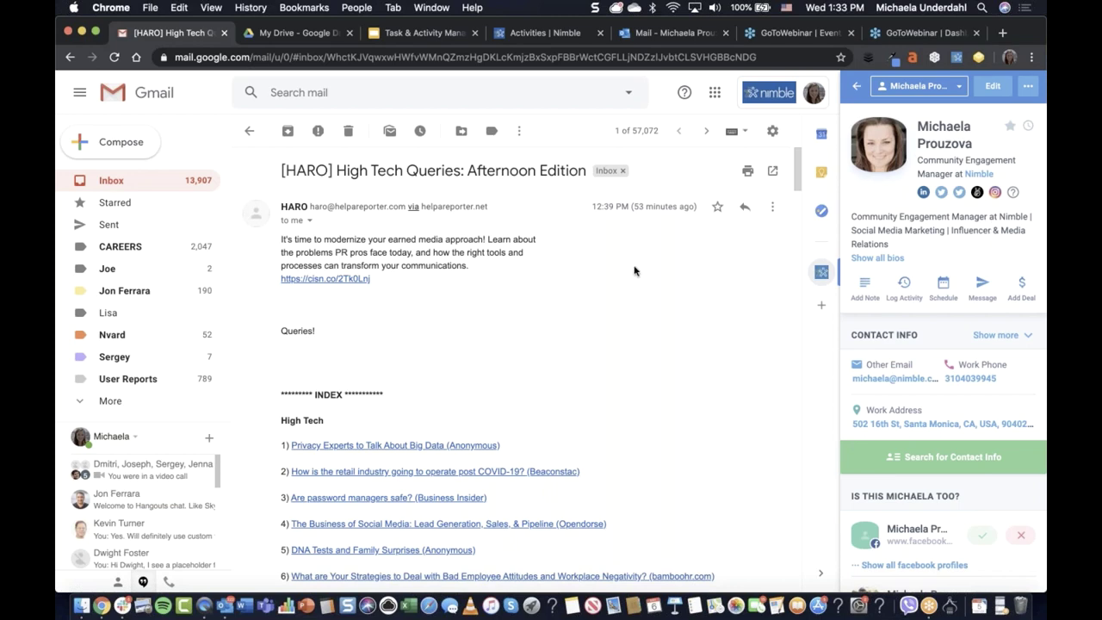
# - Switch to Outlook on the web, expand the Webinar Tomorrow: Nimble Customer Manager Training email, and show the Nimble add-in beside it
pyautogui.click(655, 38)
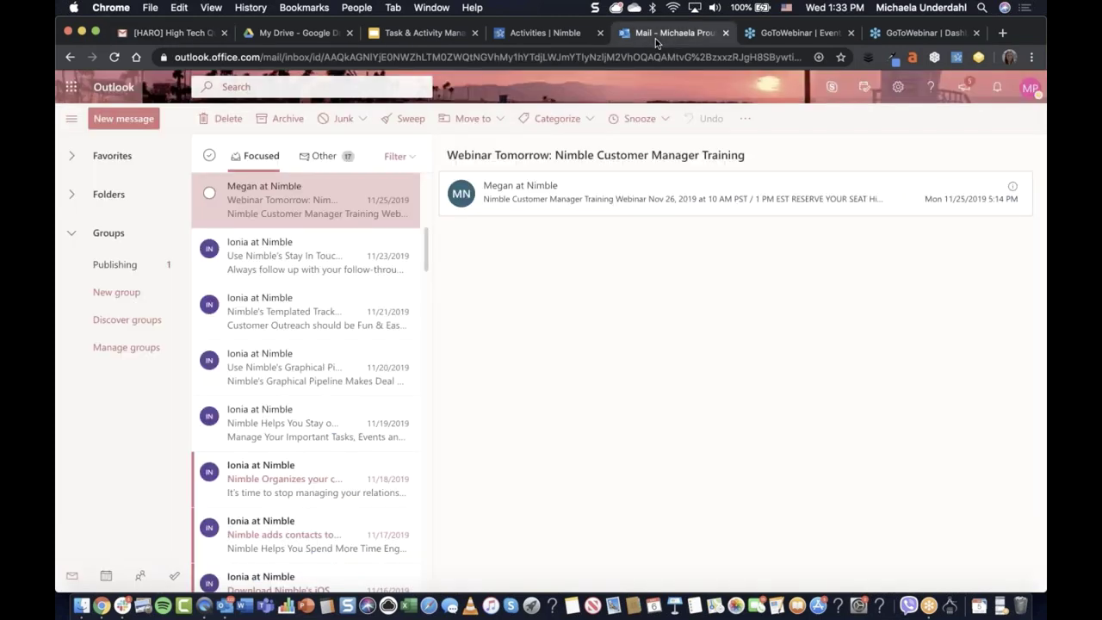
pyautogui.click(590, 199)
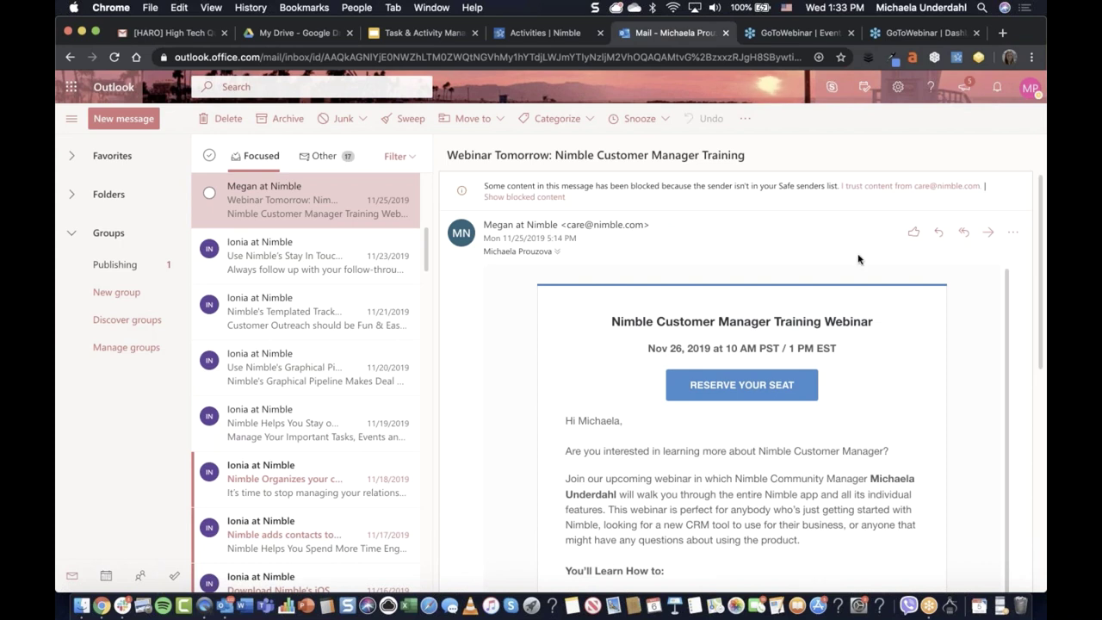
pyautogui.click(1014, 236)
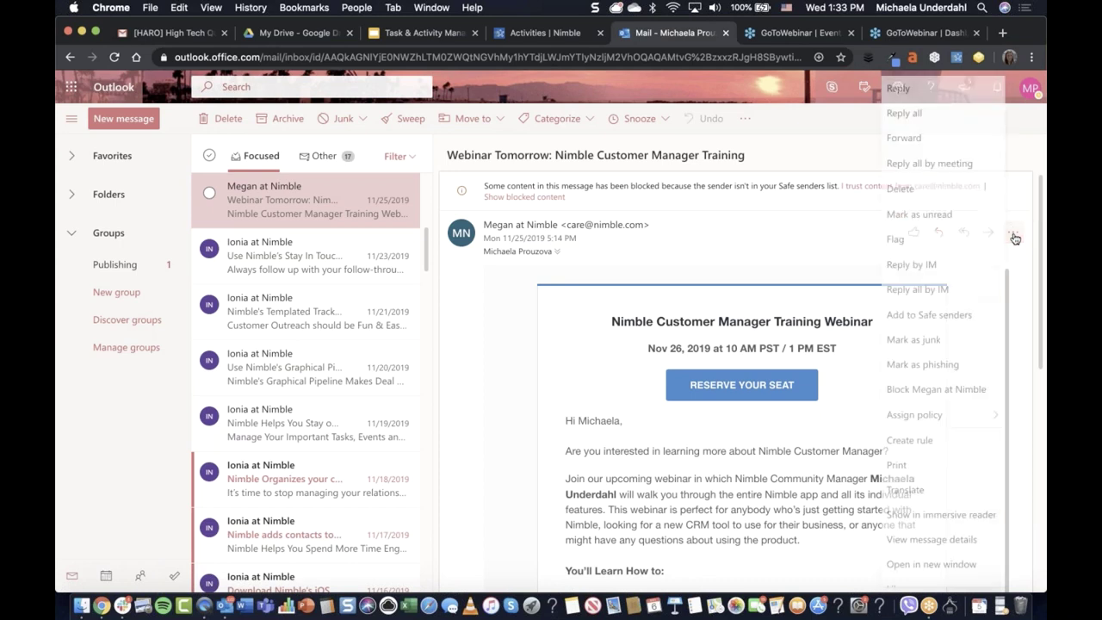
pyautogui.scroll(-3, 925, 447)
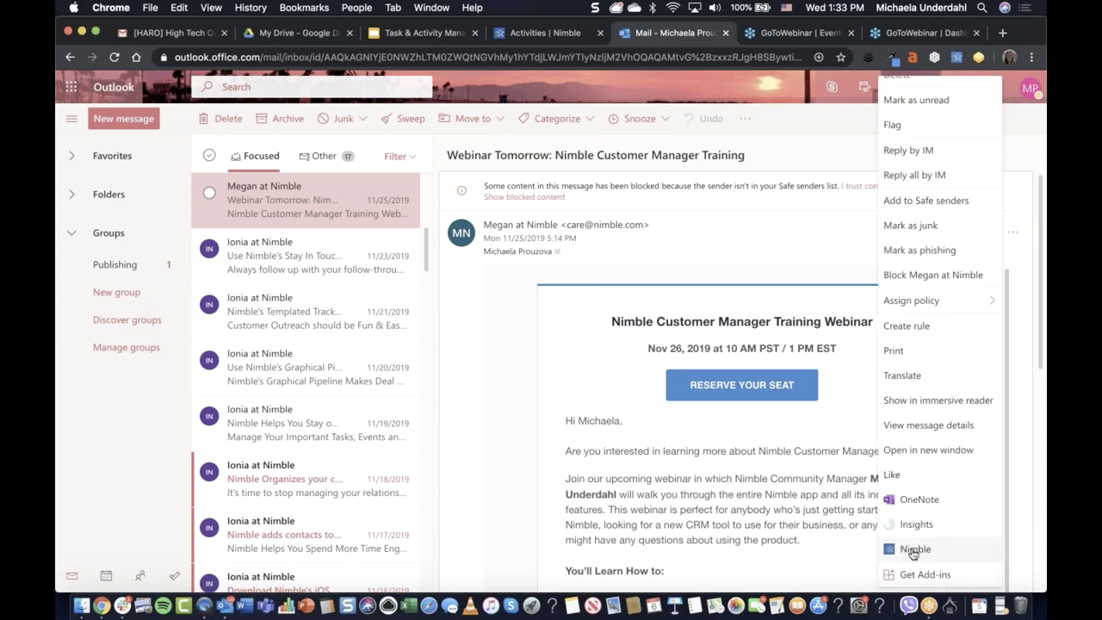
pyautogui.click(914, 550)
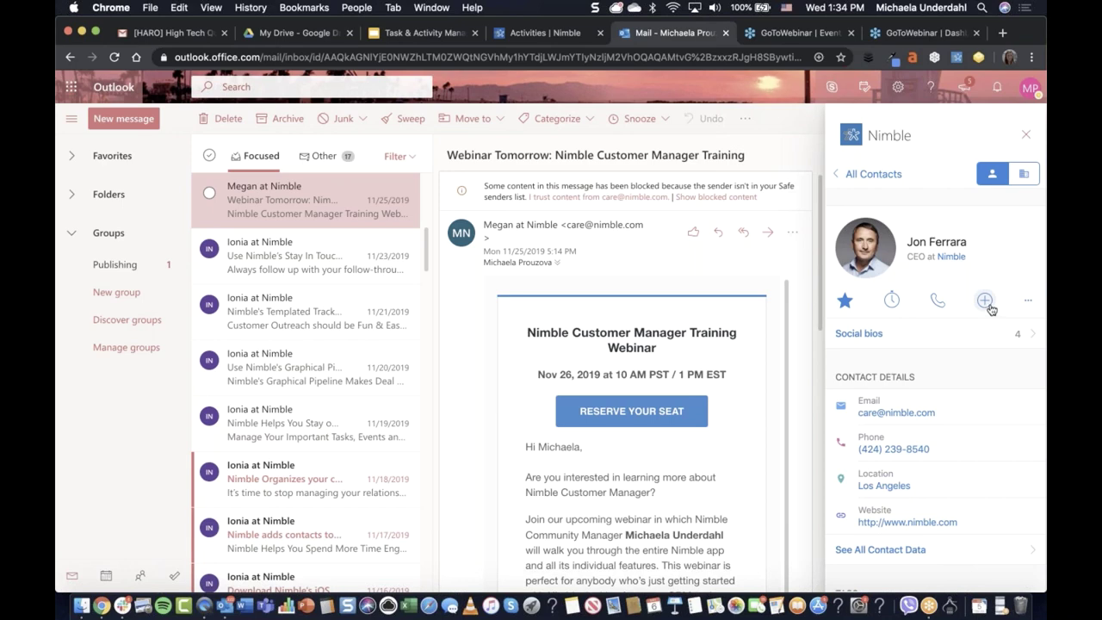
# - Review the record types that can be added and the further actions offered for the email's Nimble contact, without creating anything
pyautogui.click(986, 303)
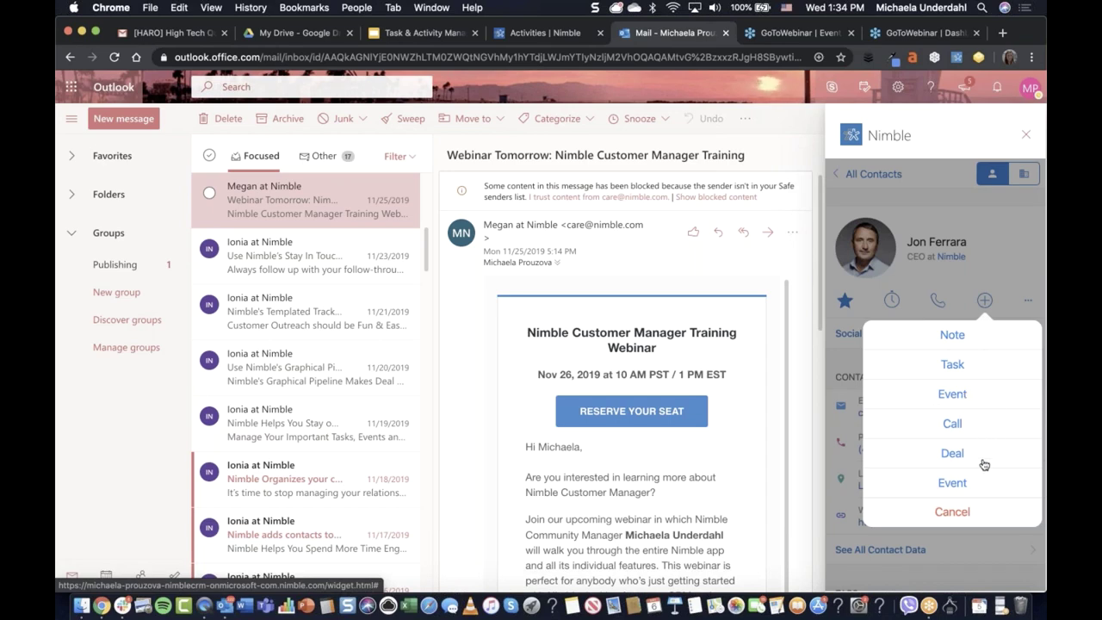
pyautogui.click(966, 519)
pyautogui.click(1028, 301)
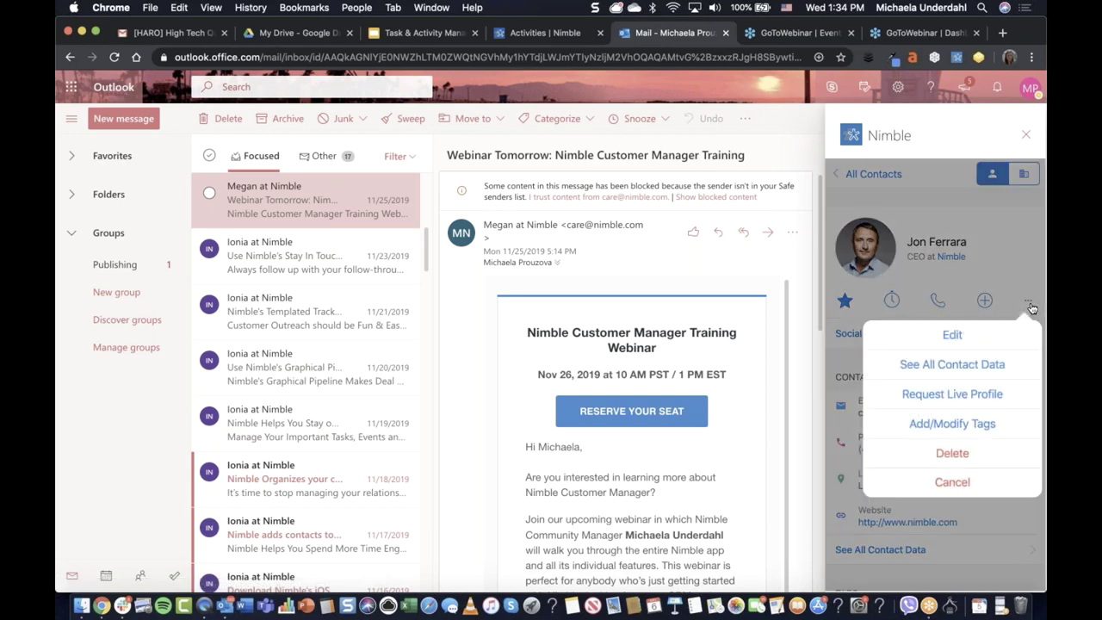
pyautogui.click(1016, 263)
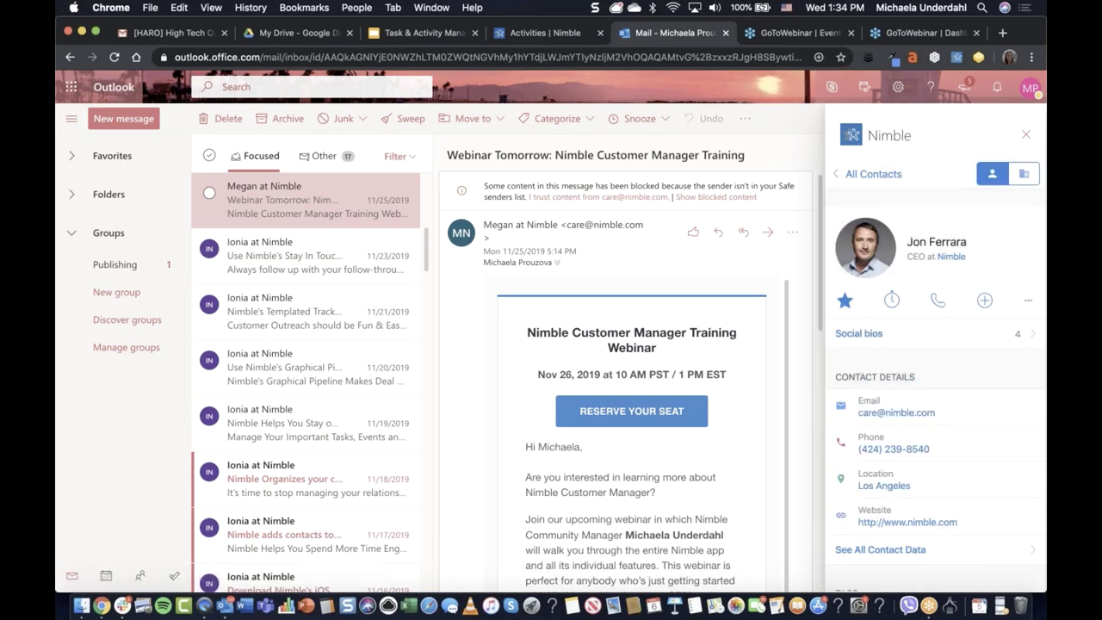
# - Switch to desktop Outlook and show the sender's Nimble contact profile beside the open email about tasks, calls and appointments
pyautogui.click(222, 606)
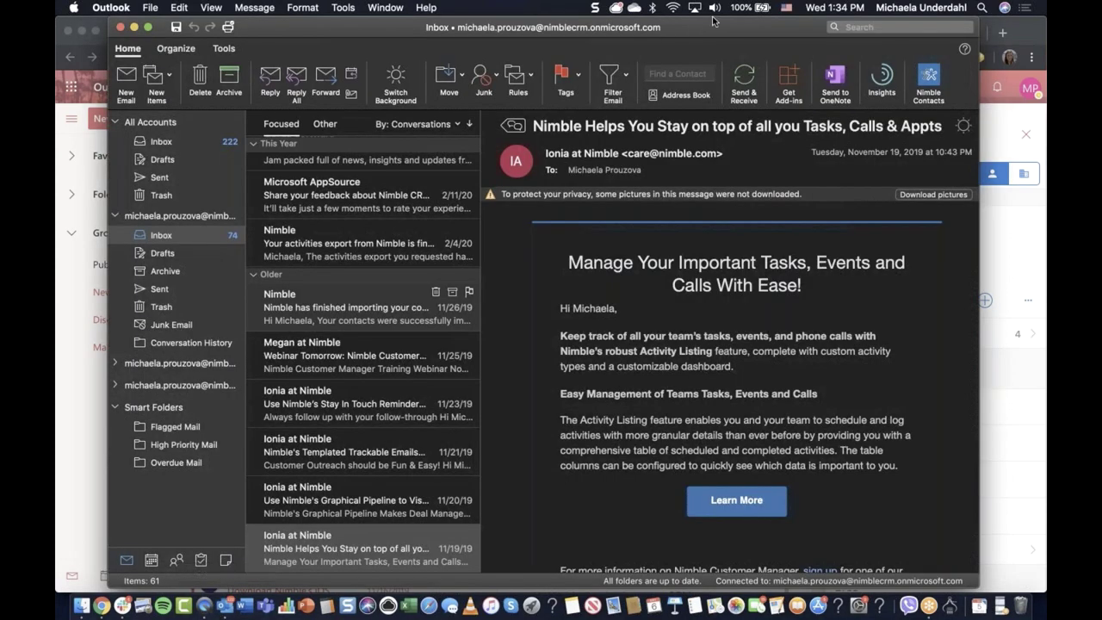
pyautogui.moveTo(709, 19); pyautogui.dragTo(695, 19)
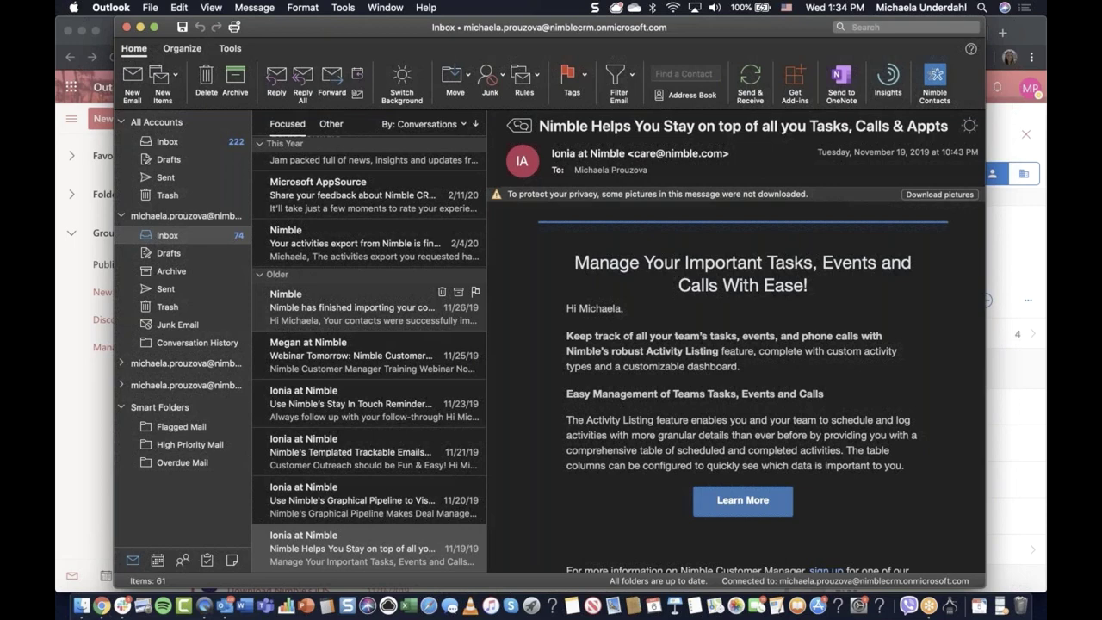
pyautogui.moveTo(704, 24); pyautogui.dragTo(698, 24)
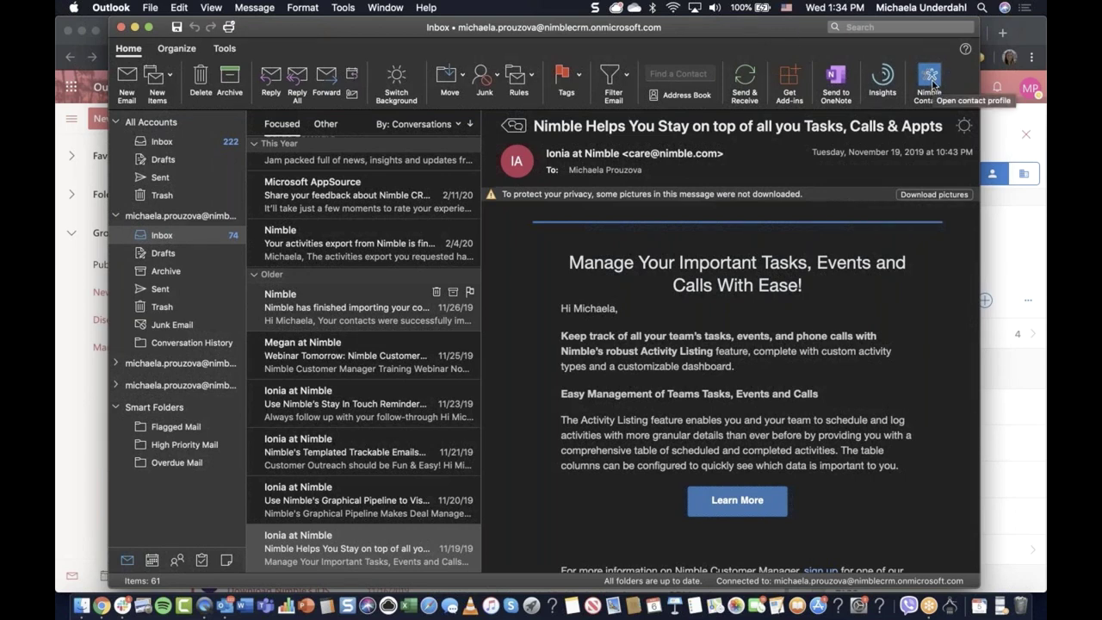
pyautogui.click(931, 82)
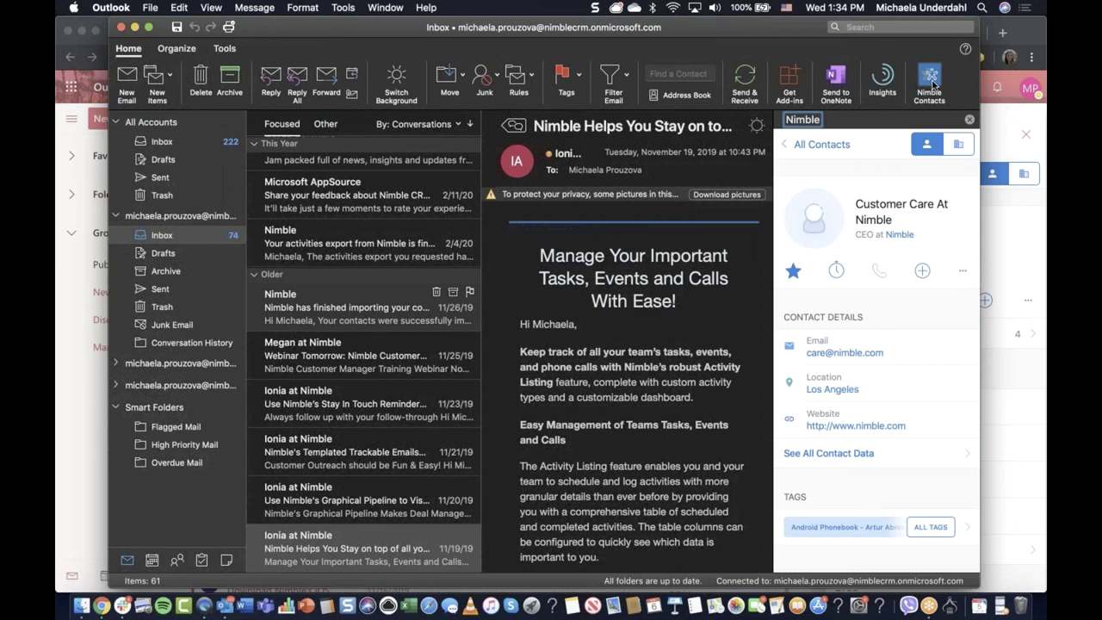
# - Review the record types that can be added to the Customer Care contact without creating any, and close the desktop Outlook window
pyautogui.click(922, 272)
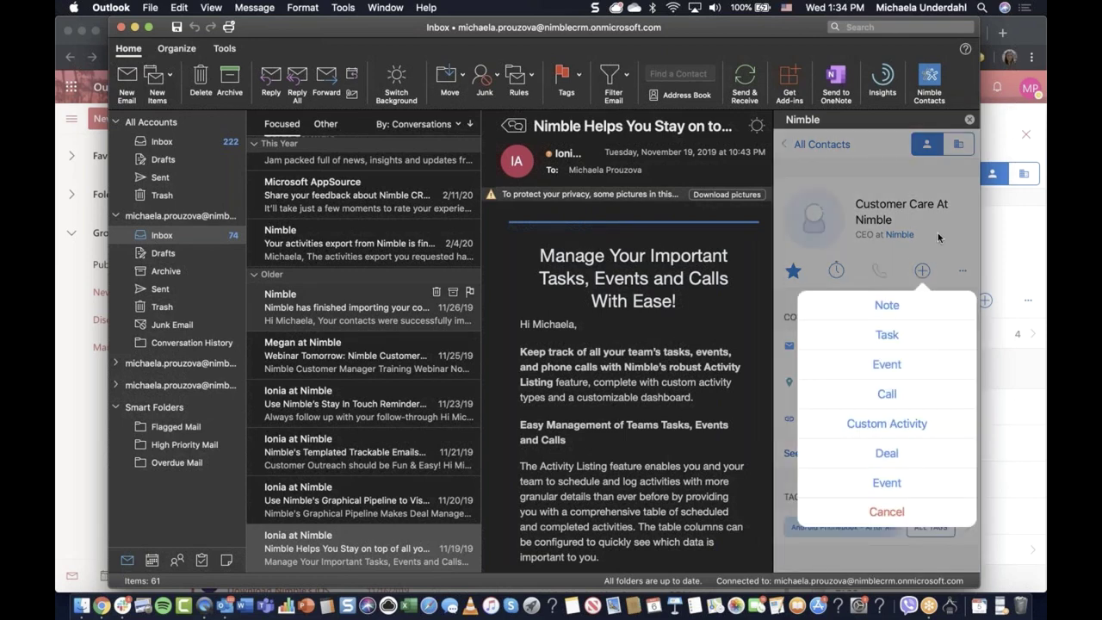
pyautogui.click(938, 238)
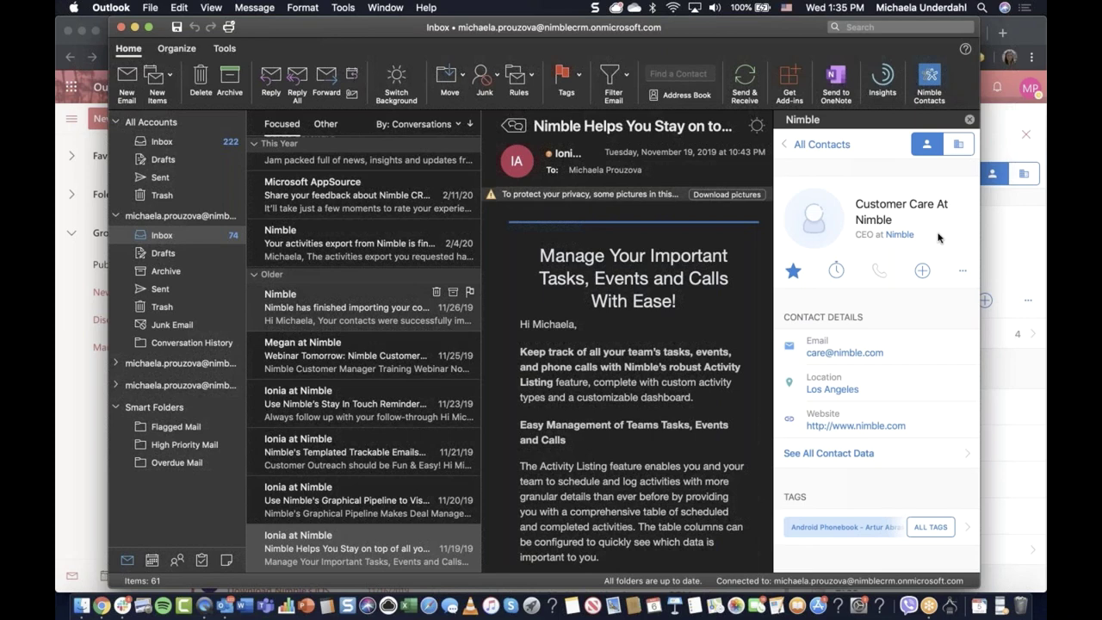
pyautogui.click(121, 28)
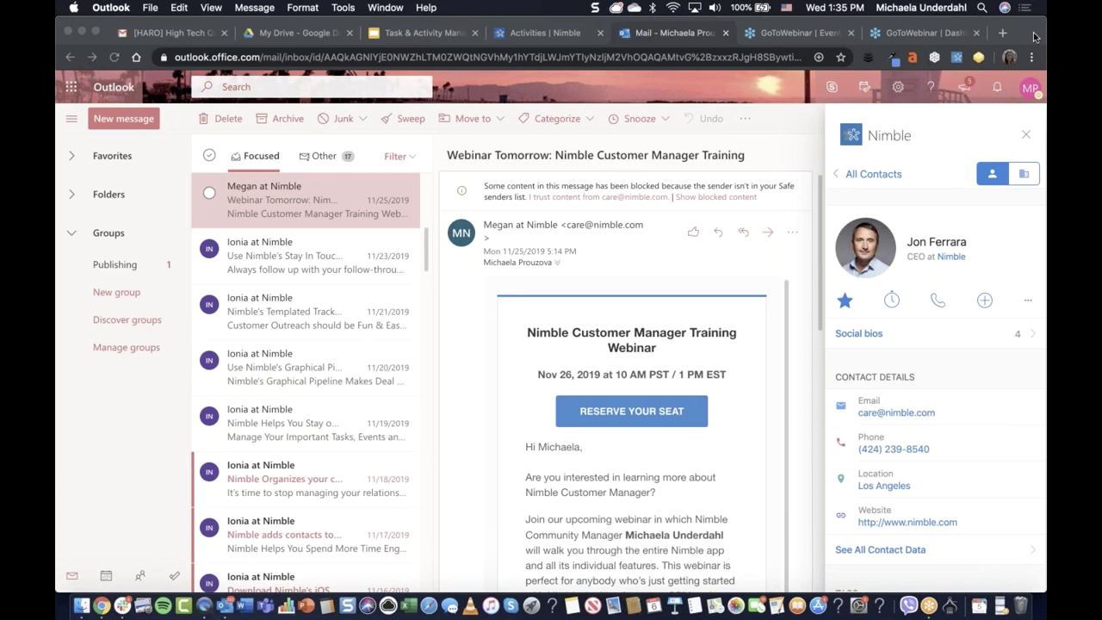
# - Open linkedin.com/feed/ in a new browser tab and show the Nimble extension over the feed
pyautogui.hotkey('ctrl', 't')
pyautogui.write('linkedin.com/feed/')
pyautogui.press('Return')
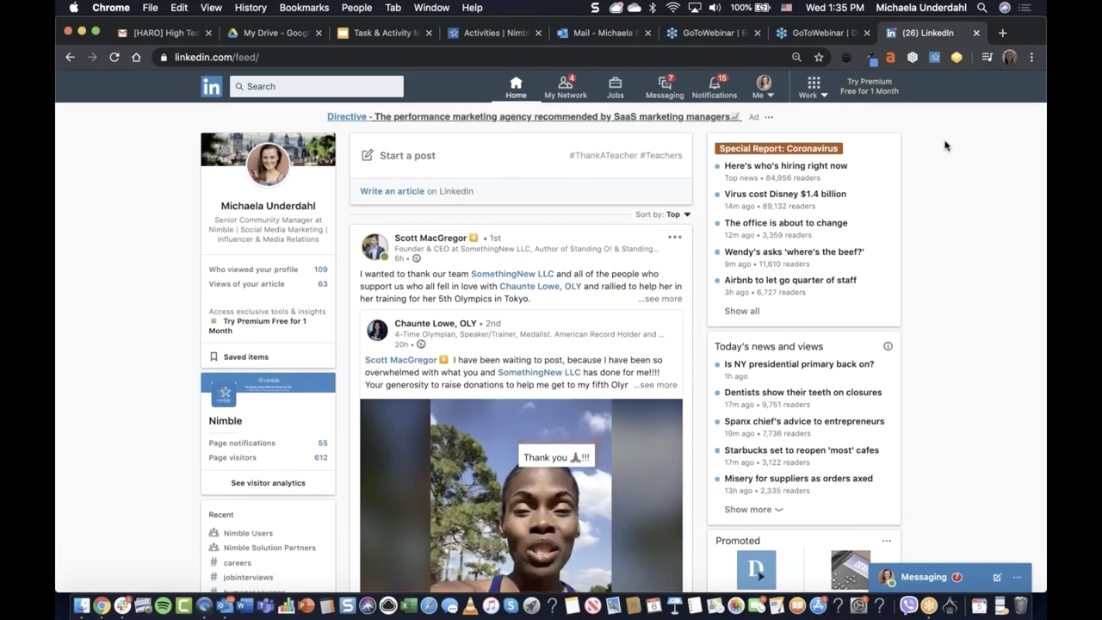
pyautogui.click(933, 58)
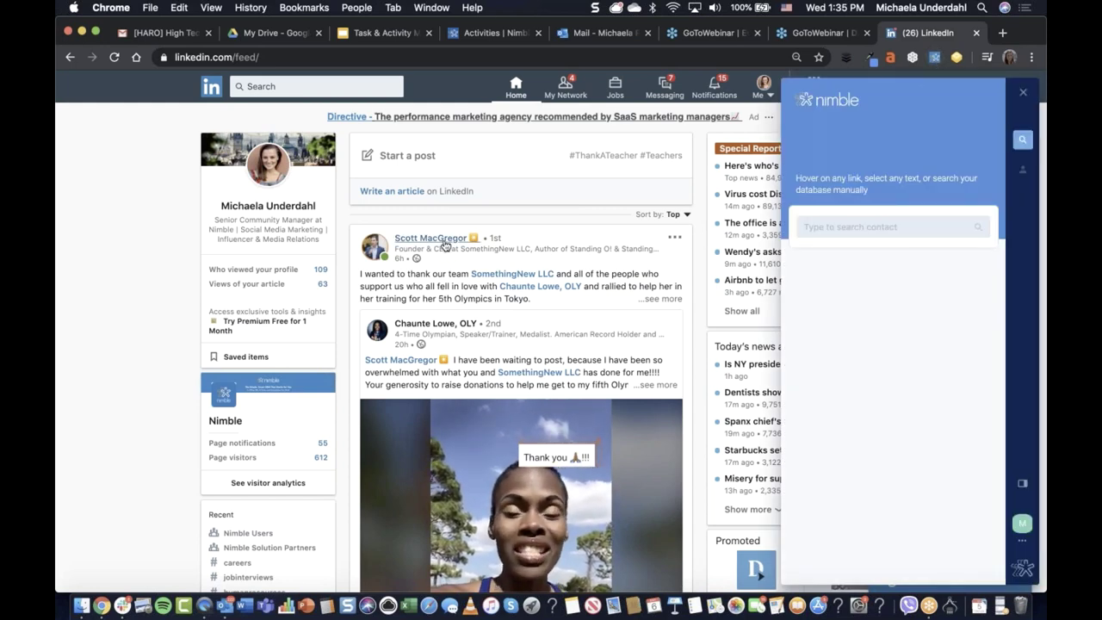
# - Open the LinkedIn profile of the first post's author and look up the author's full name in the Nimble extension
pyautogui.moveTo(445, 246)
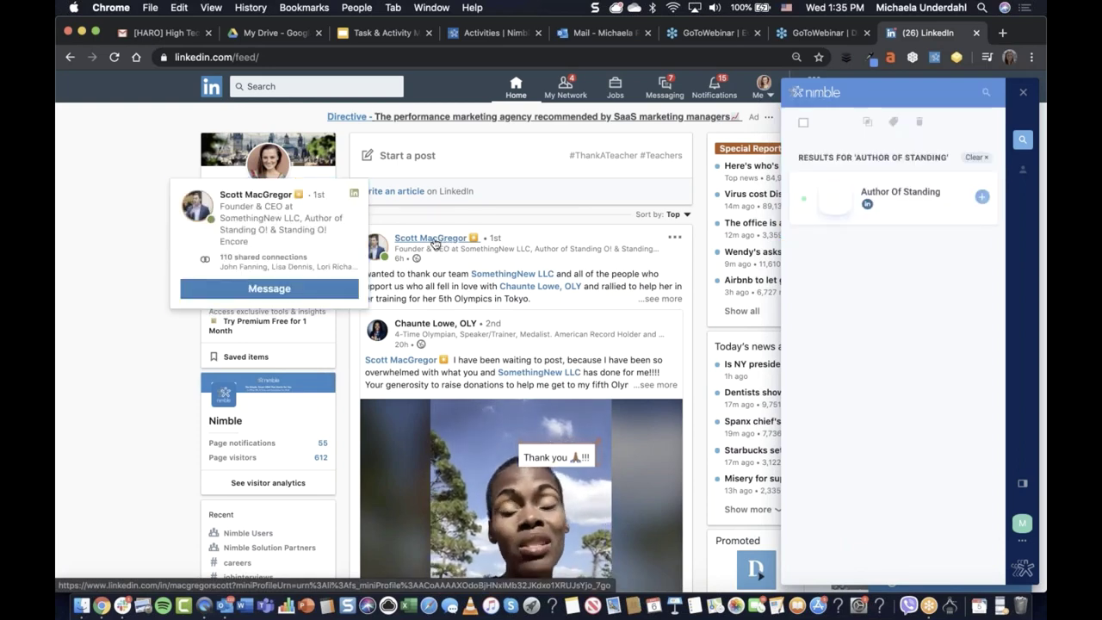
pyautogui.click(434, 244)
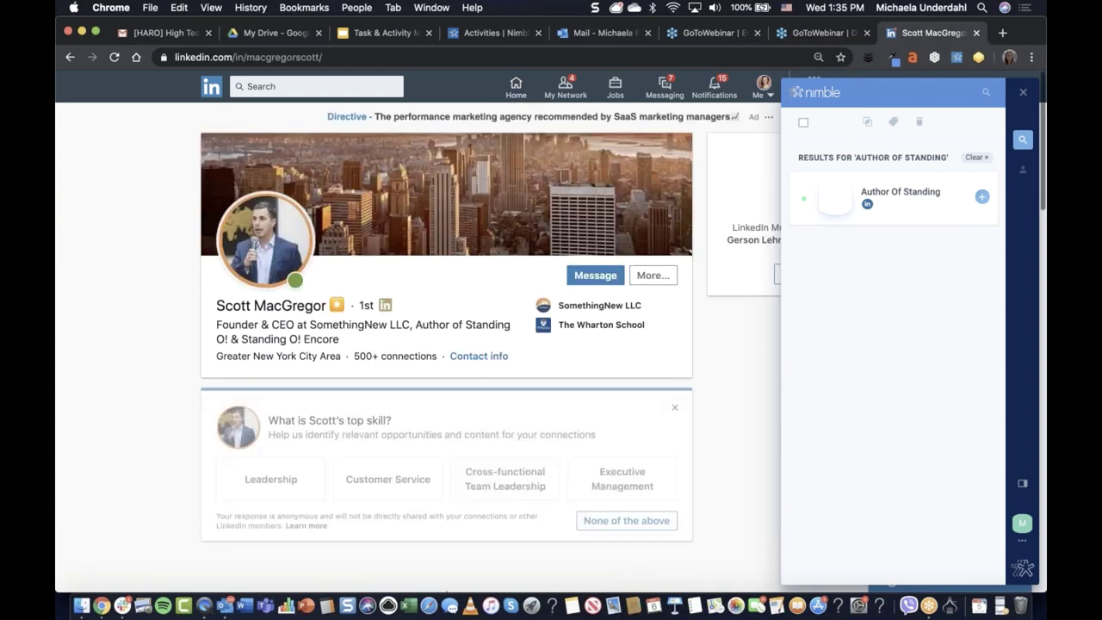
pyautogui.moveTo(216, 305); pyautogui.dragTo(327, 305)
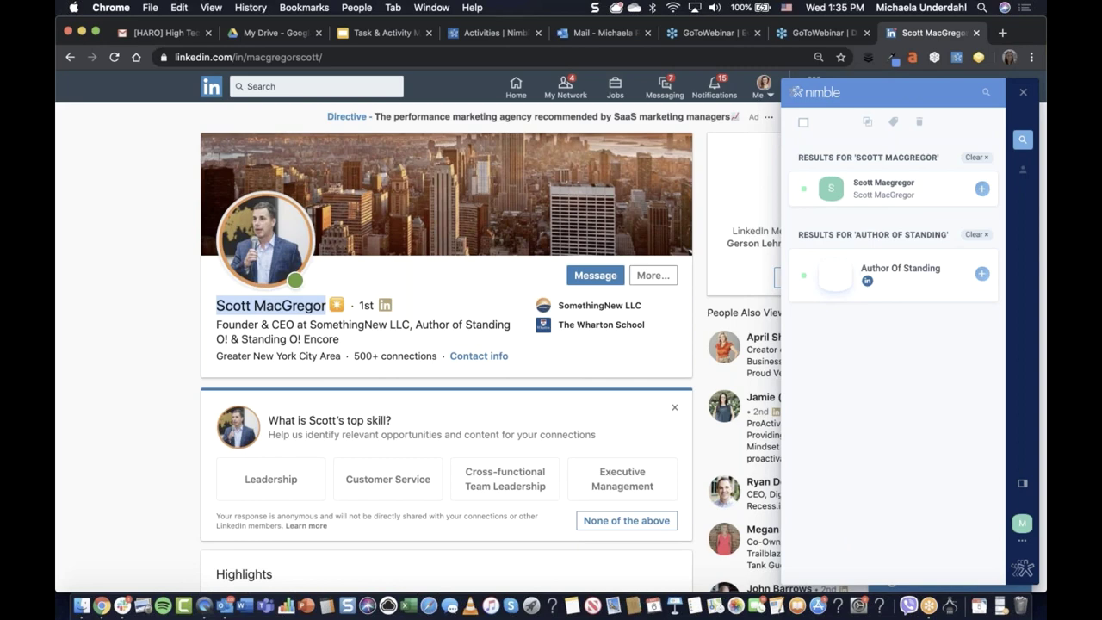
# - Accept the suggested Twitter match in the author's Nimble live profile and add the person as a contact
pyautogui.click(884, 188)
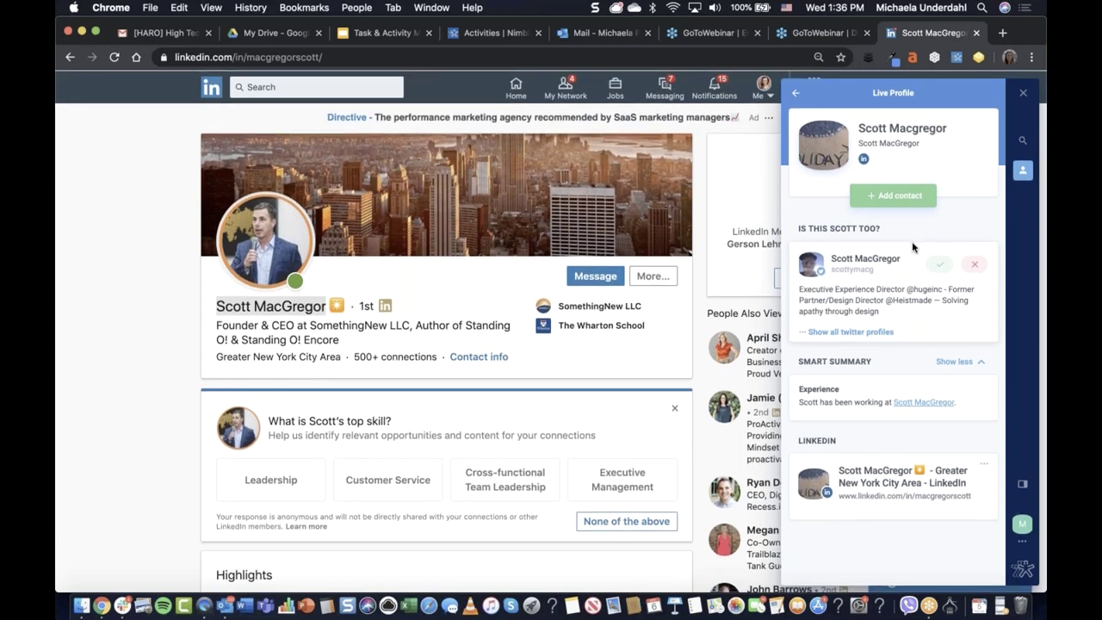
pyautogui.click(939, 264)
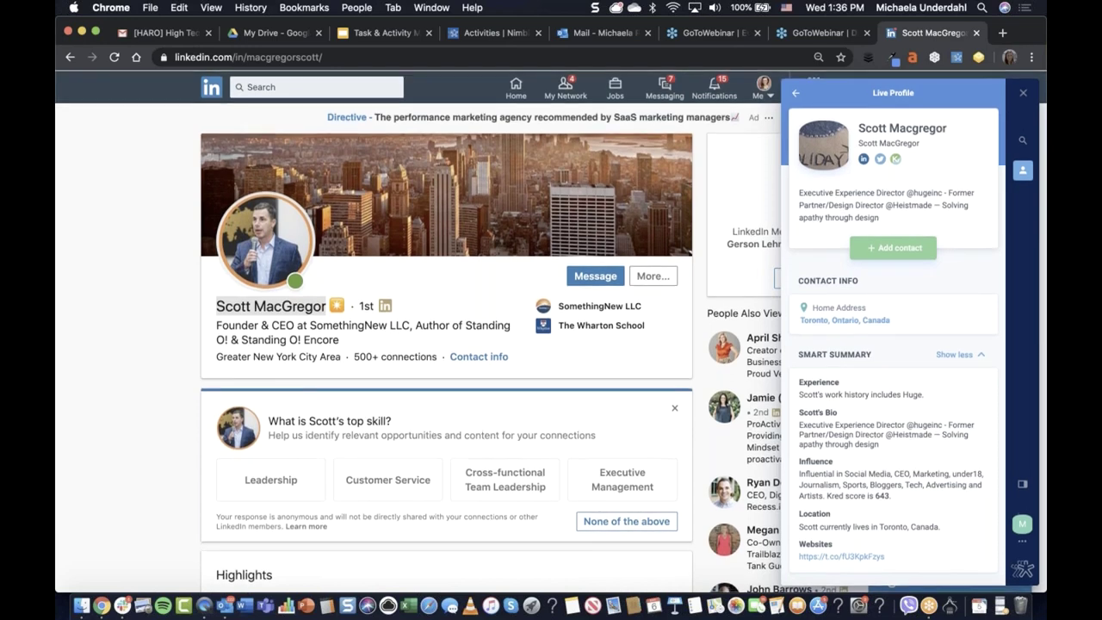
pyautogui.click(896, 249)
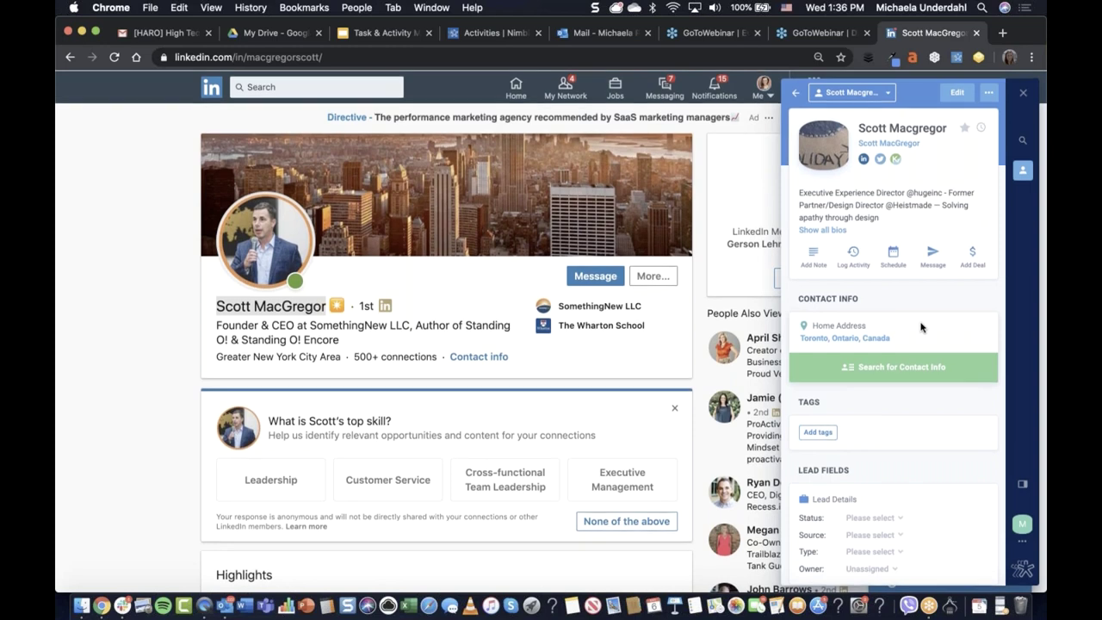
# - Add the note "Connected on LI." to the new contact's record
pyautogui.click(805, 263)
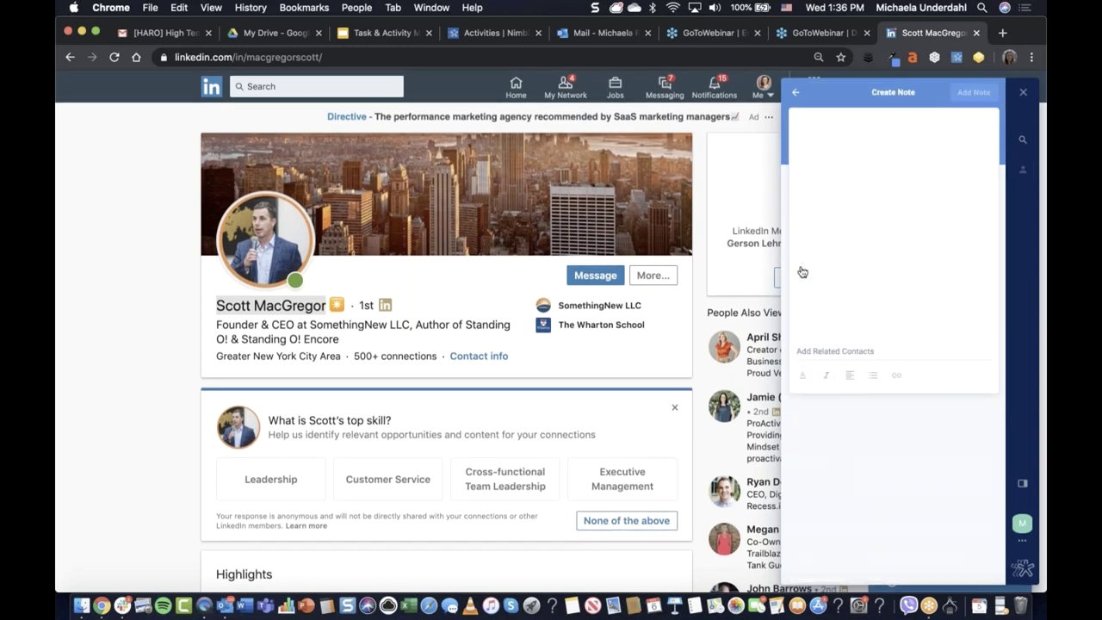
pyautogui.click(794, 92)
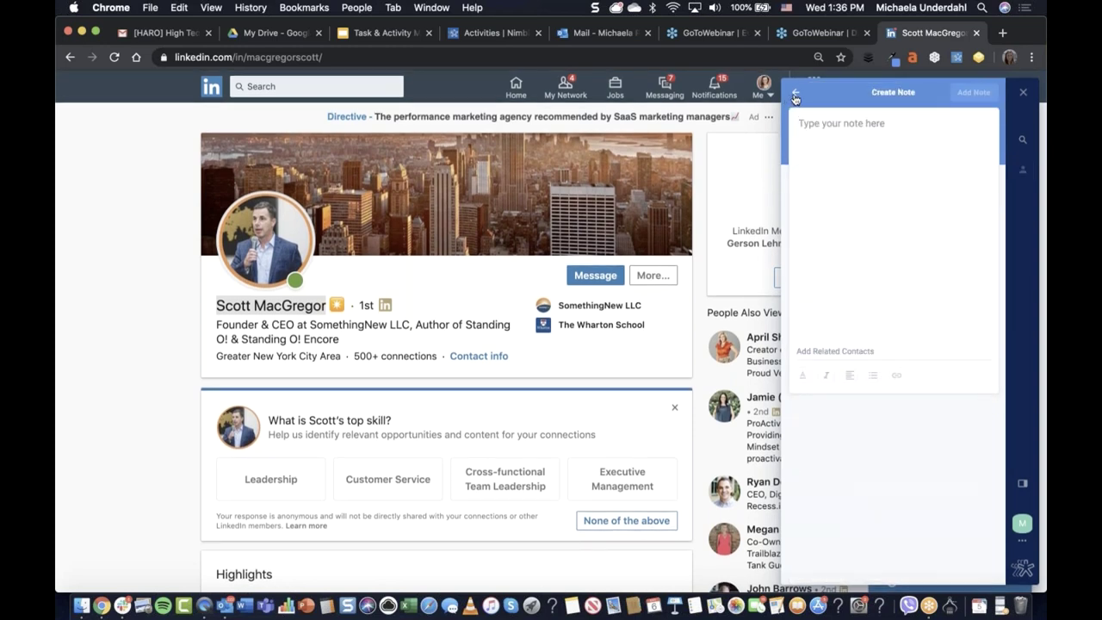
pyautogui.click(813, 251)
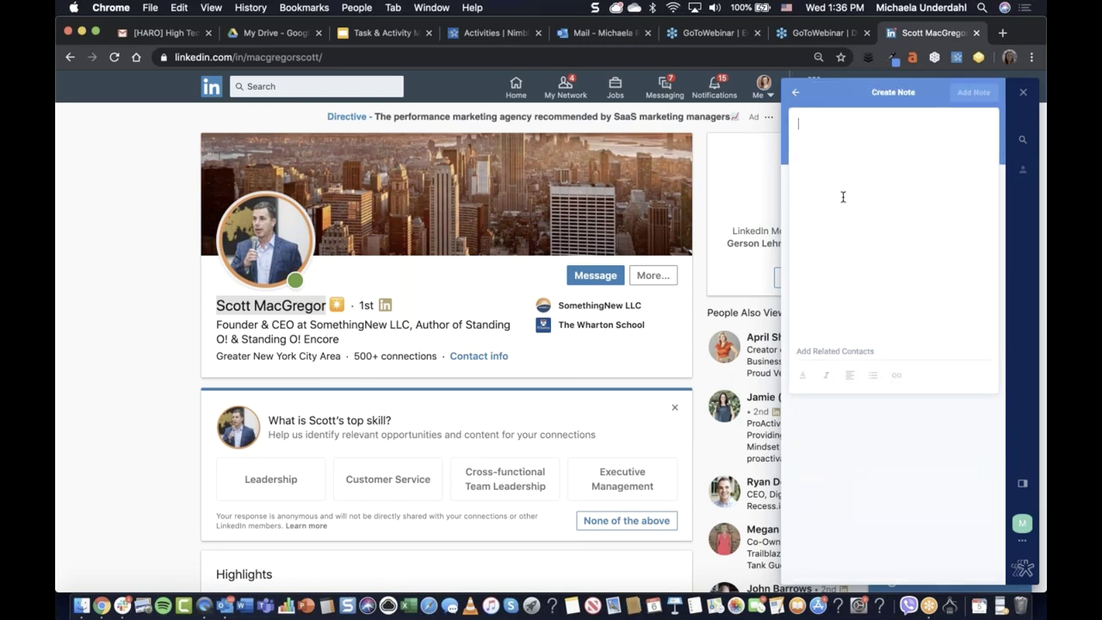
pyautogui.write('Connected ')
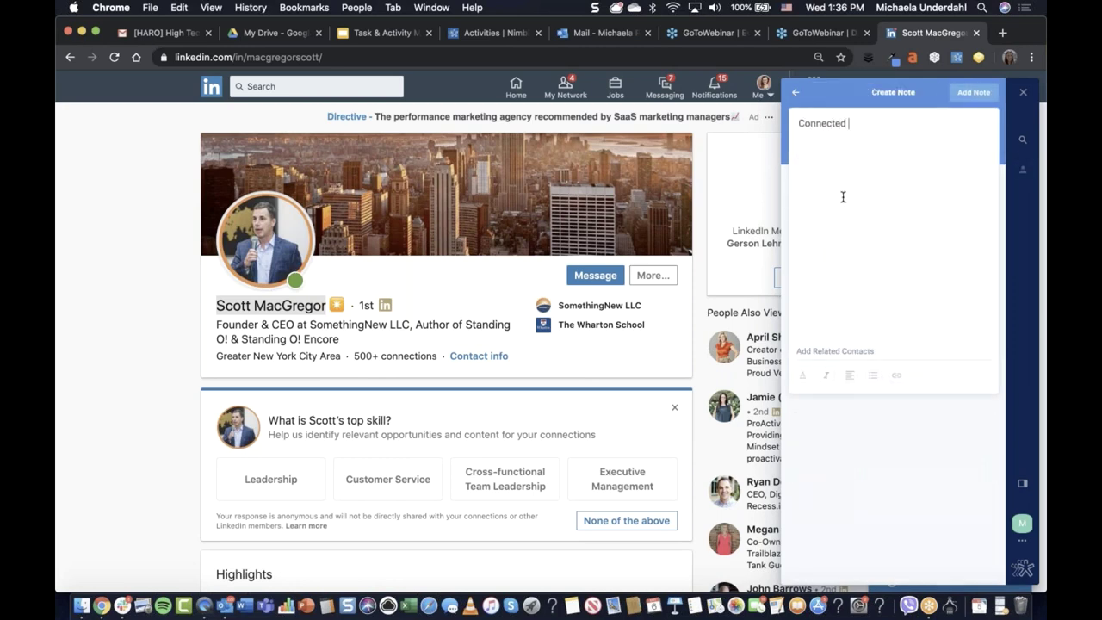
pyautogui.write('on LI.')
pyautogui.click(977, 102)
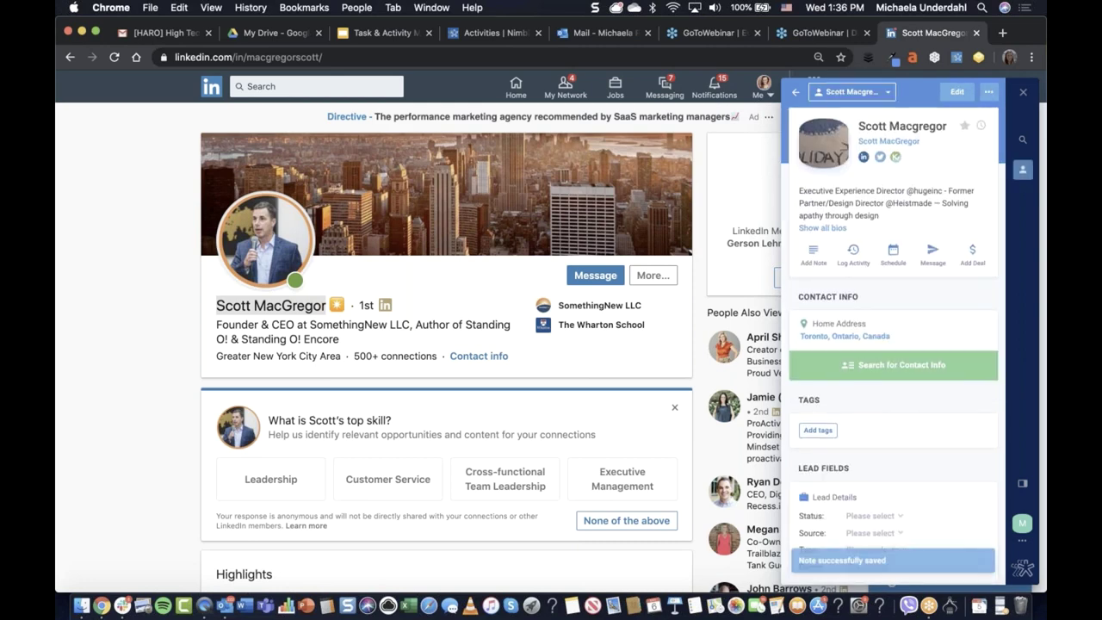
# - Schedule a task to send the contact our proposal, assigned to a teammate, with a specific due date and time of today at 10:36 AM
pyautogui.click(893, 263)
pyautogui.click(870, 315)
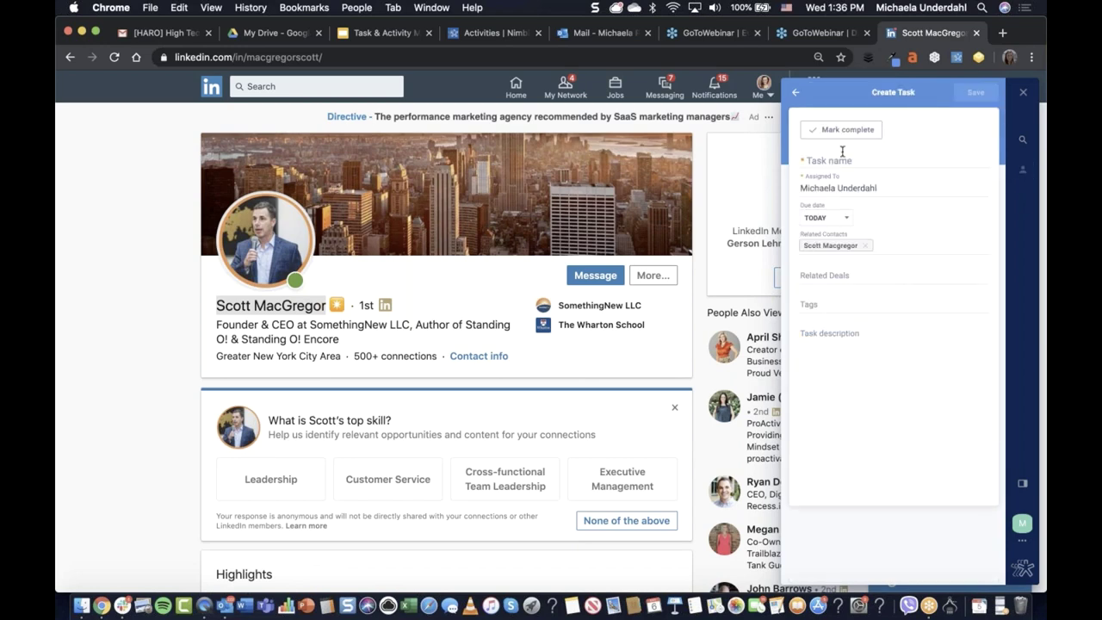
pyautogui.click(841, 152)
pyautogui.write('Send')
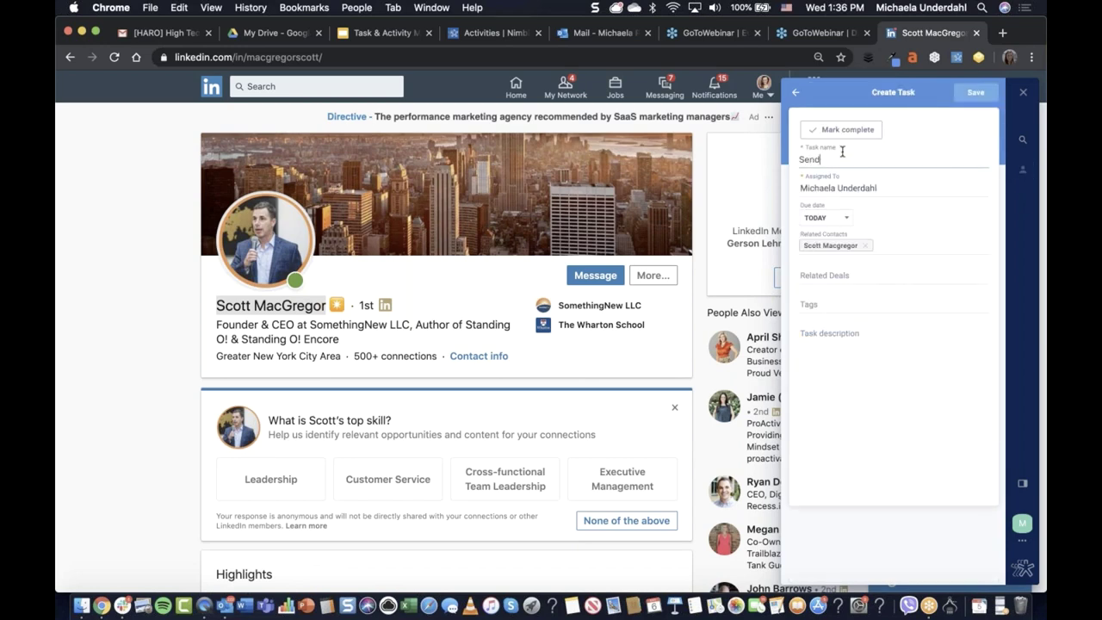
pyautogui.write(' Scott our prosposal')
pyautogui.click(828, 222)
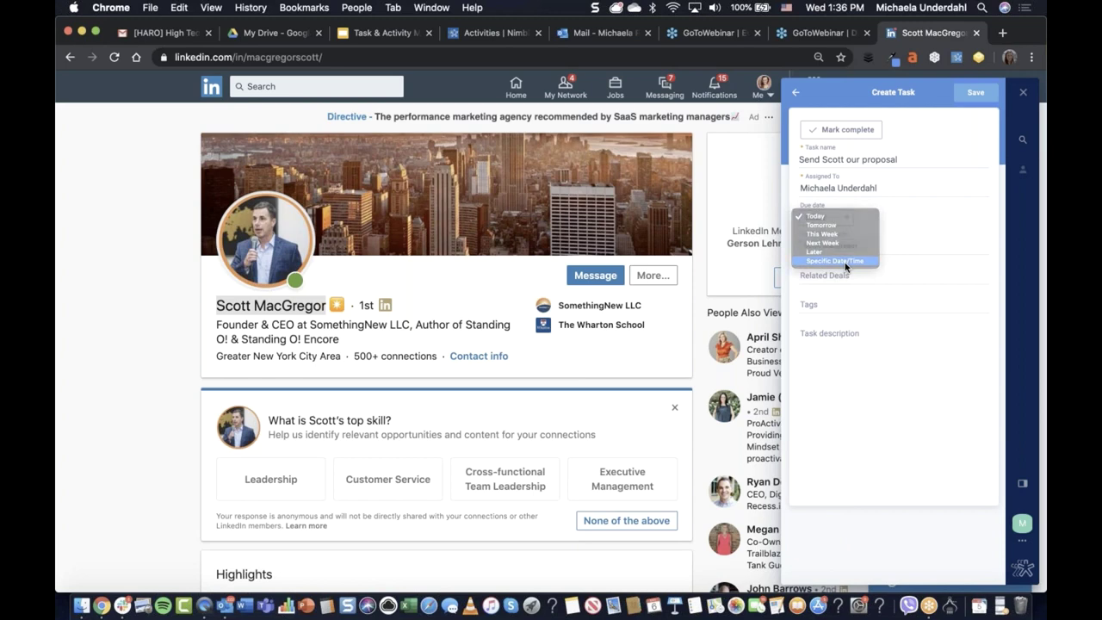
pyautogui.click(846, 261)
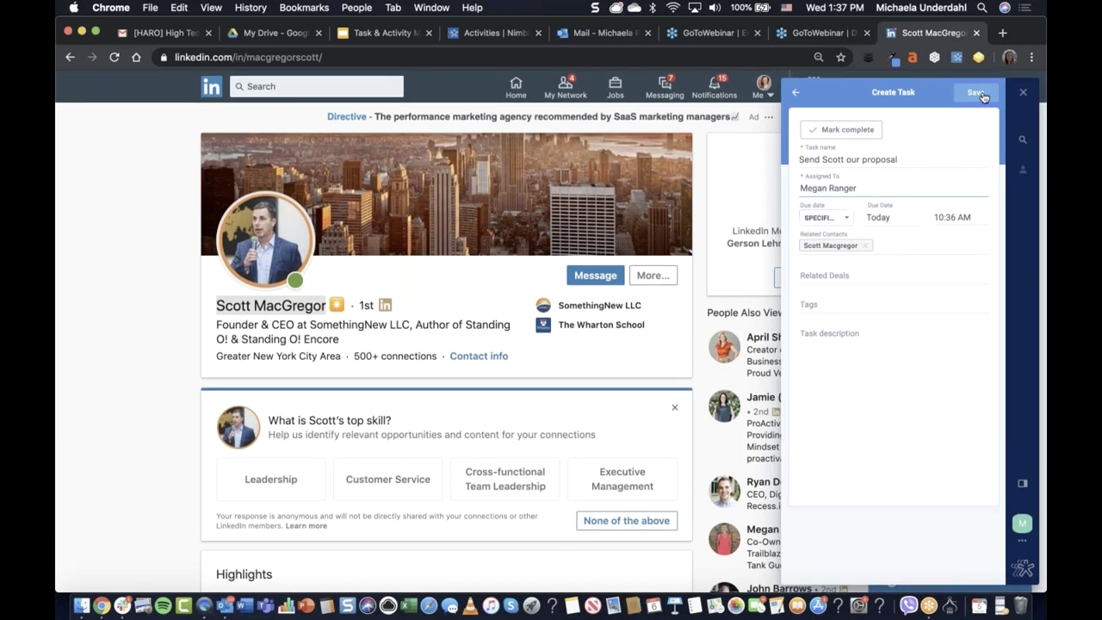
pyautogui.click(978, 92)
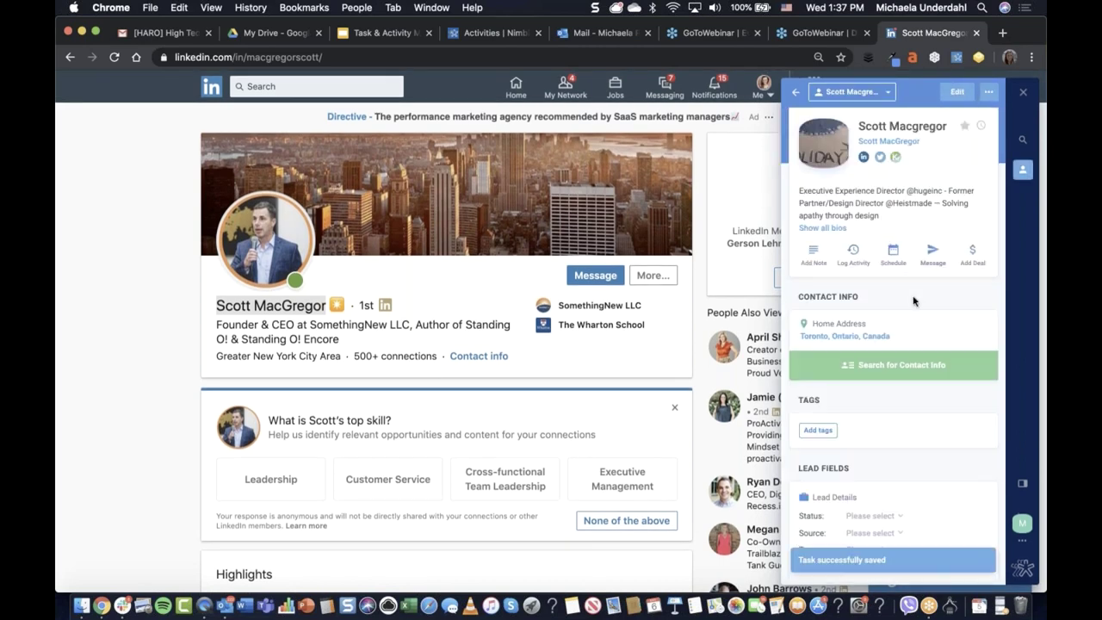
# - Mark the new contact as important and set a custom stay-in-touch reminder for every 8 days
pyautogui.click(964, 128)
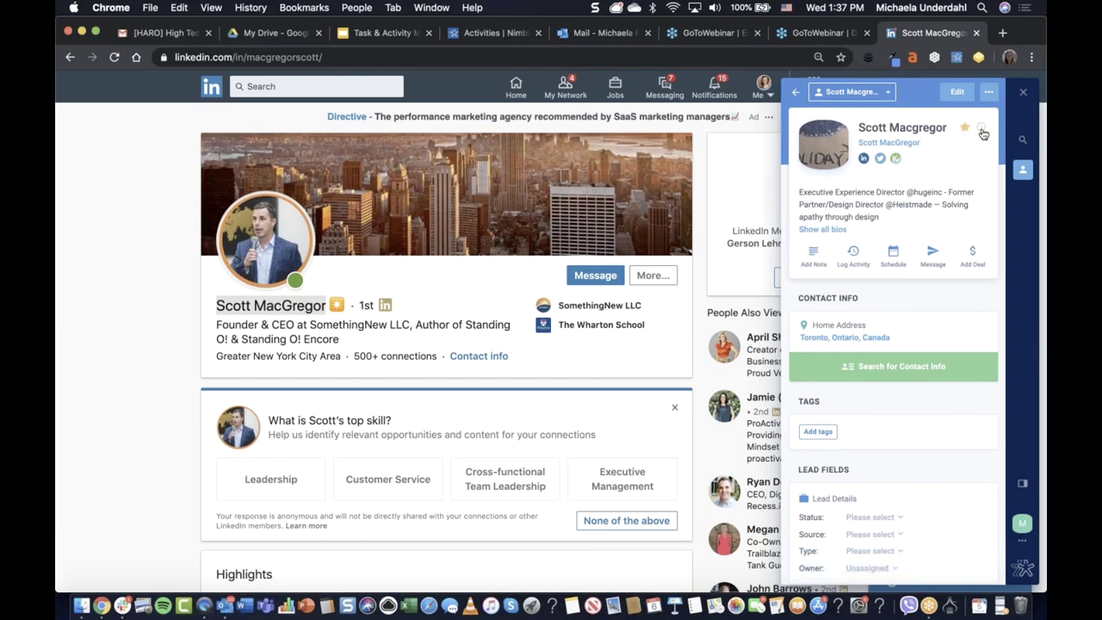
pyautogui.click(980, 128)
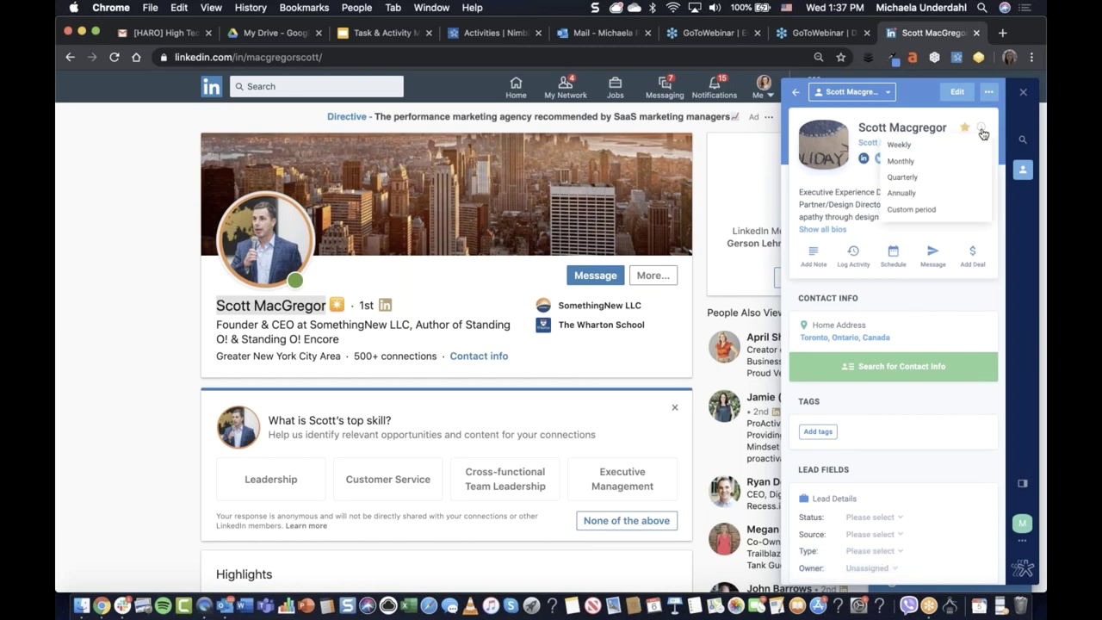
pyautogui.click(927, 210)
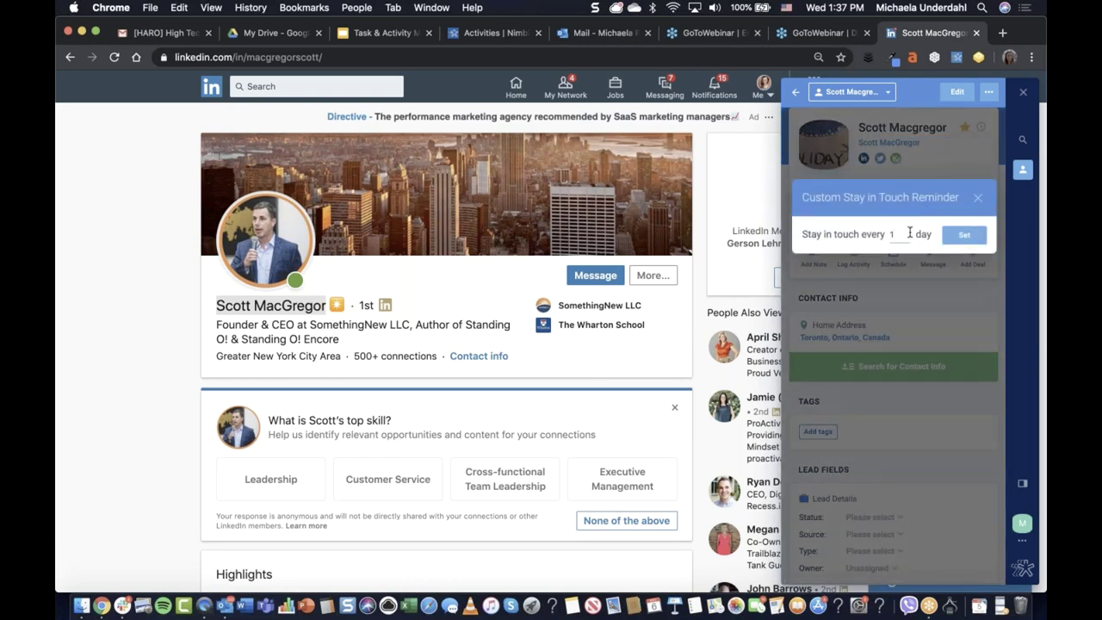
pyautogui.write('8')
pyautogui.click(979, 244)
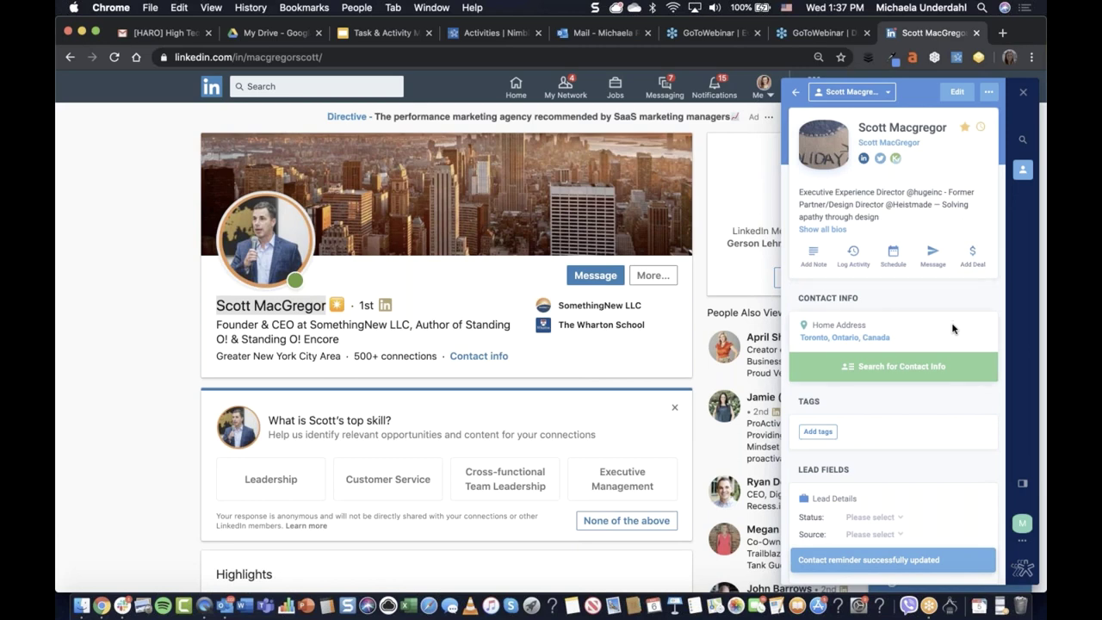
pyautogui.scroll(-3, 952, 328)
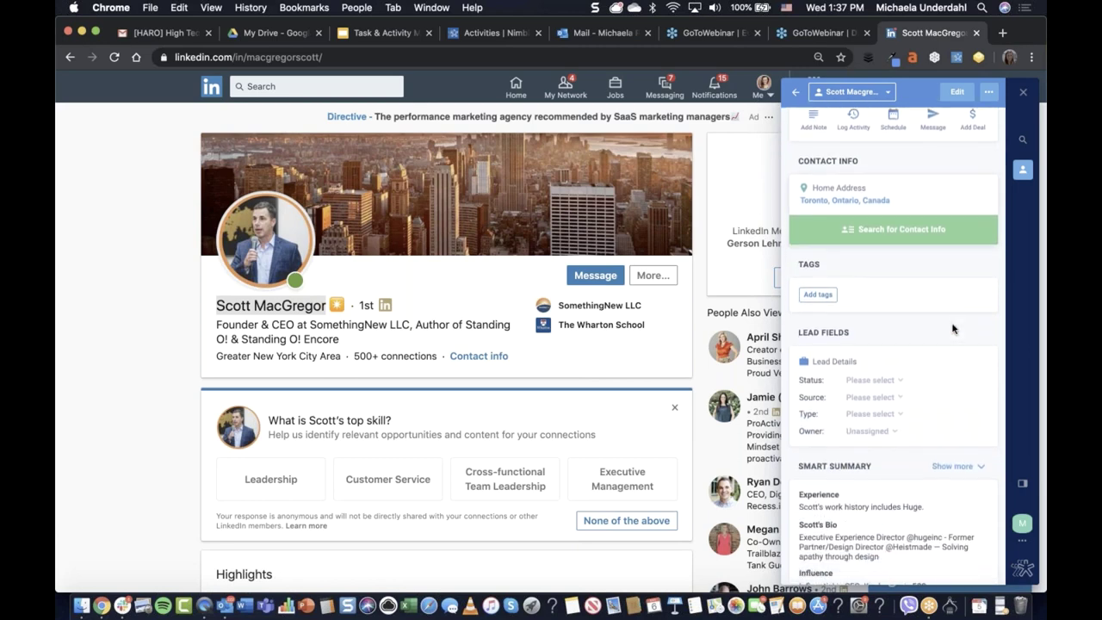
pyautogui.scroll(3, 952, 328)
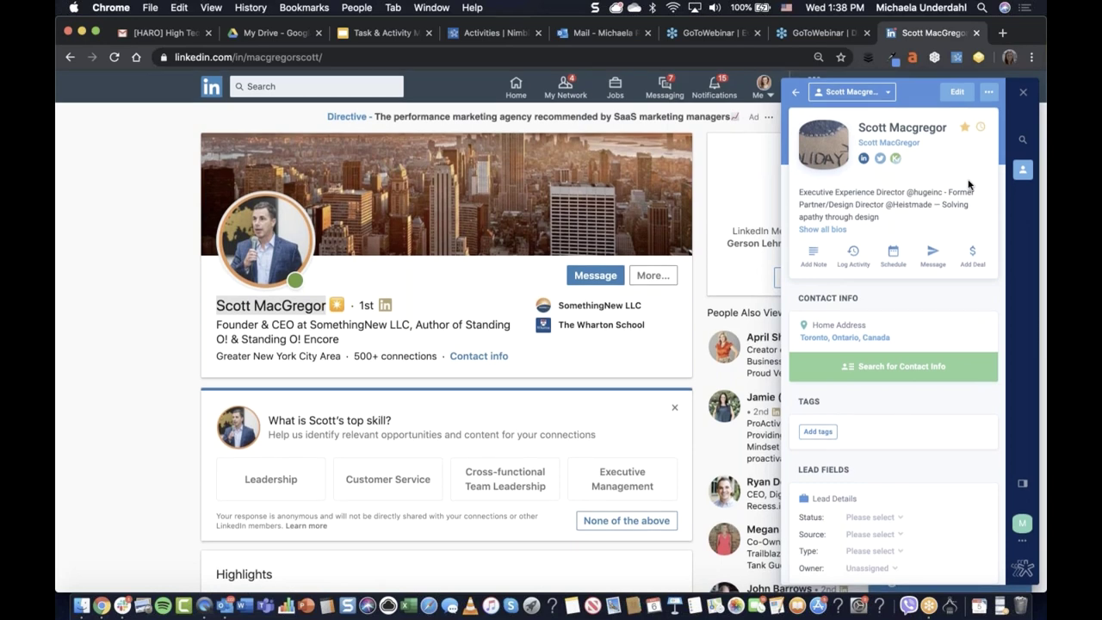
# - Return to the LinkedIn home feed and look up the second connection named above the Outreach post in Nimble
pyautogui.click(516, 86)
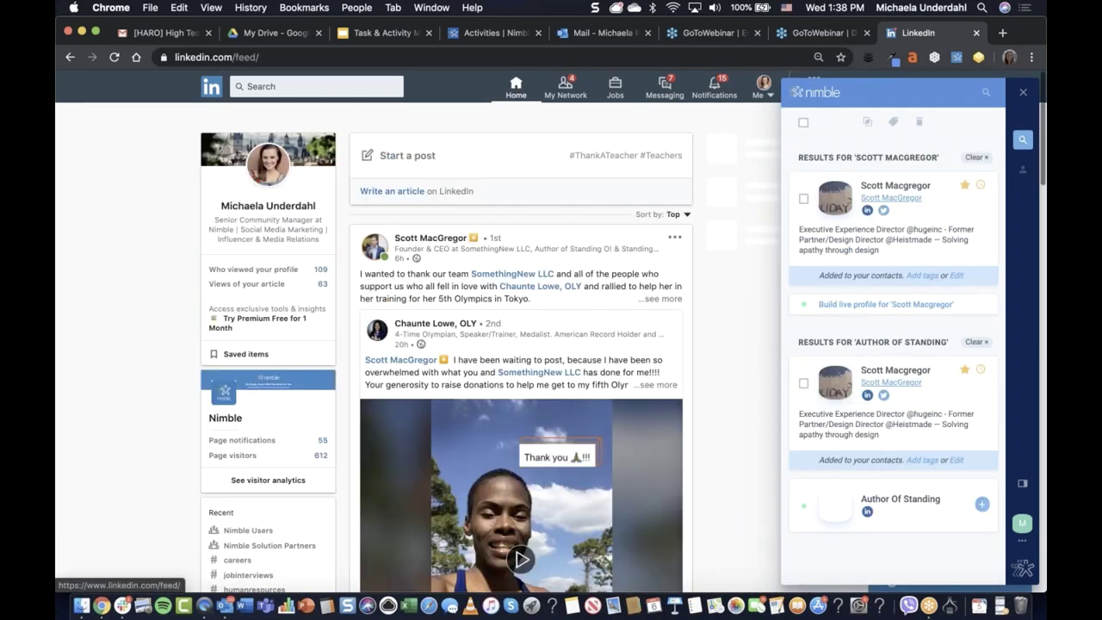
pyautogui.scroll(-5, 695, 345)
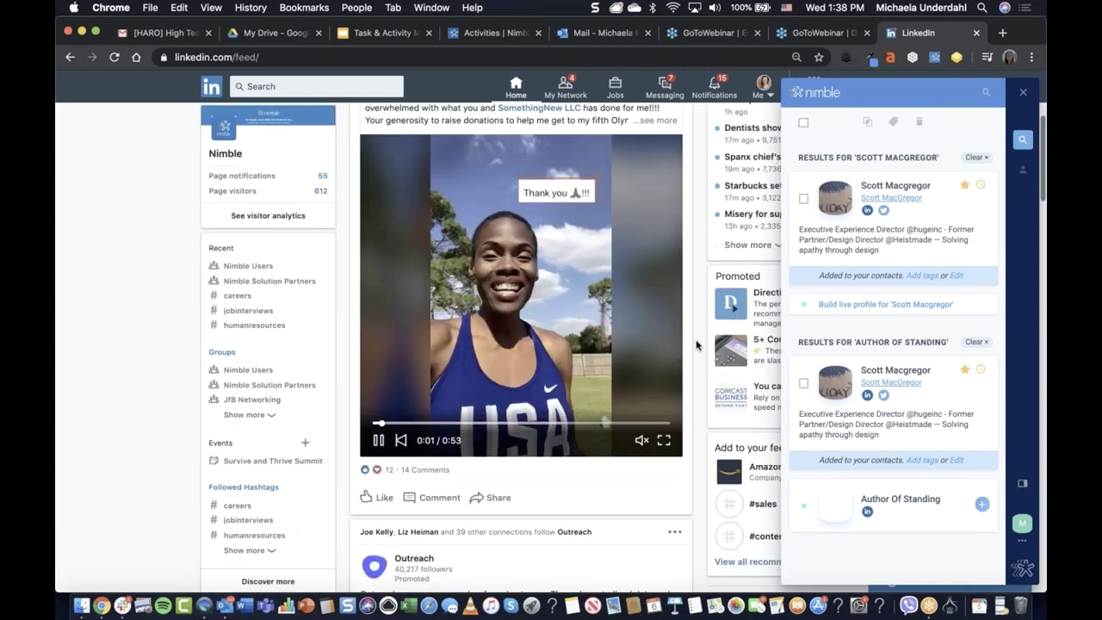
pyautogui.scroll(-5, 696, 345)
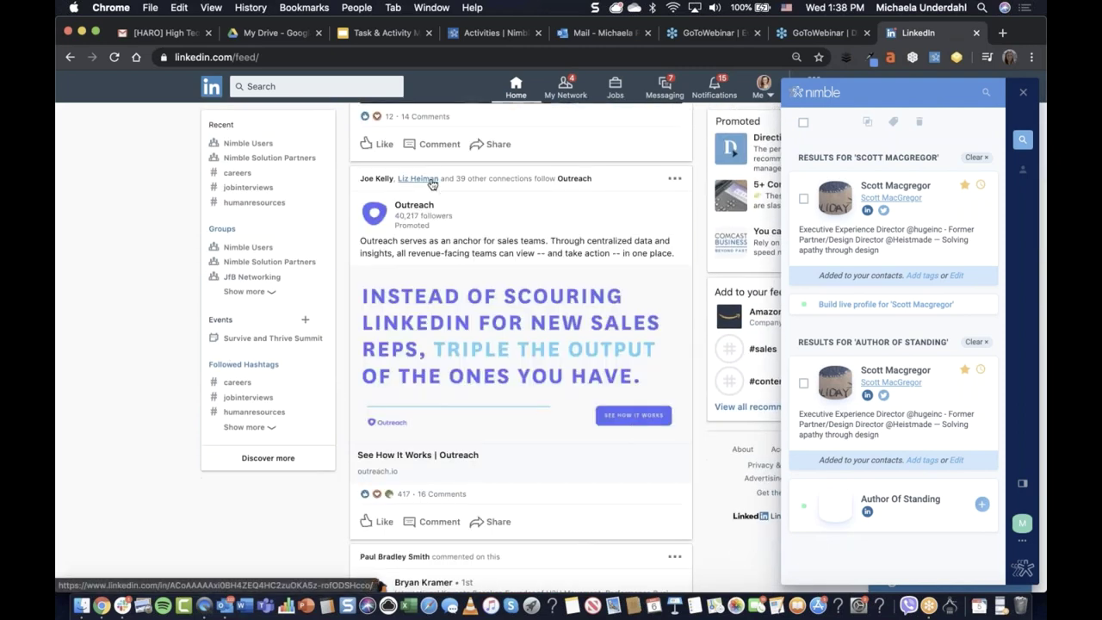
pyautogui.moveTo(433, 184)
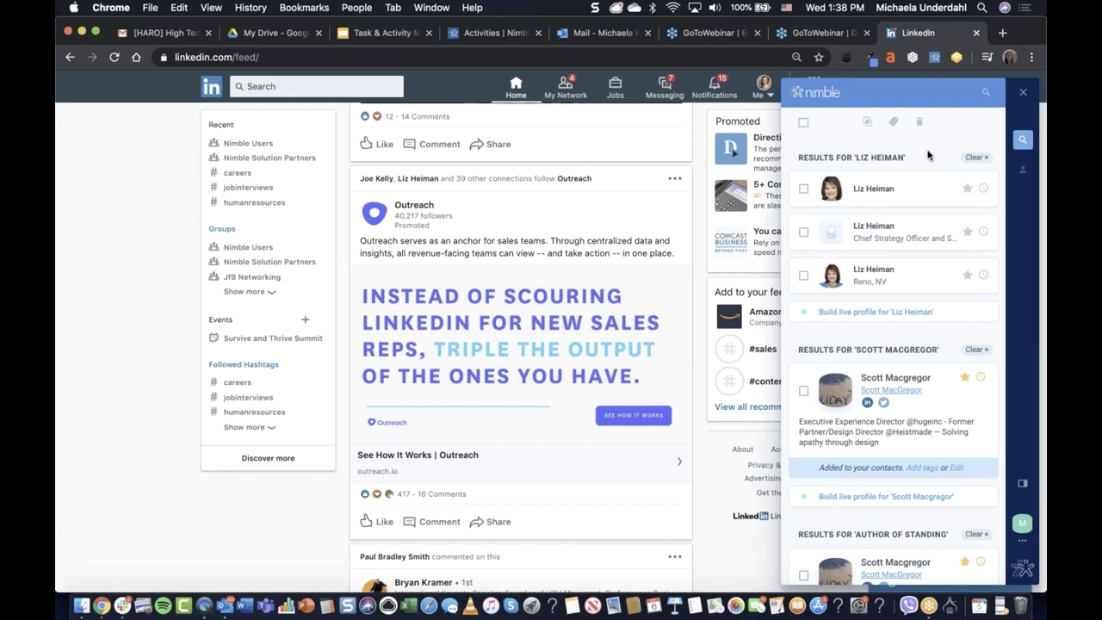
# - Merge the three duplicate records found for that connection, setting the Reno, NV record as primary
pyautogui.click(803, 188)
pyautogui.click(804, 233)
pyautogui.click(803, 275)
pyautogui.click(867, 123)
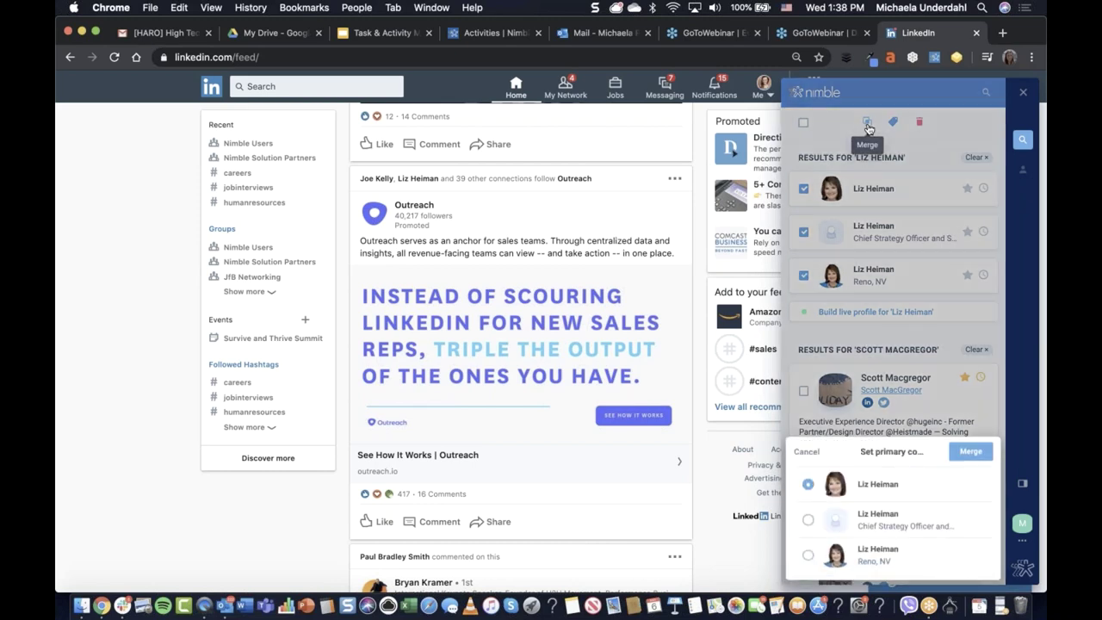
pyautogui.click(808, 555)
pyautogui.click(955, 458)
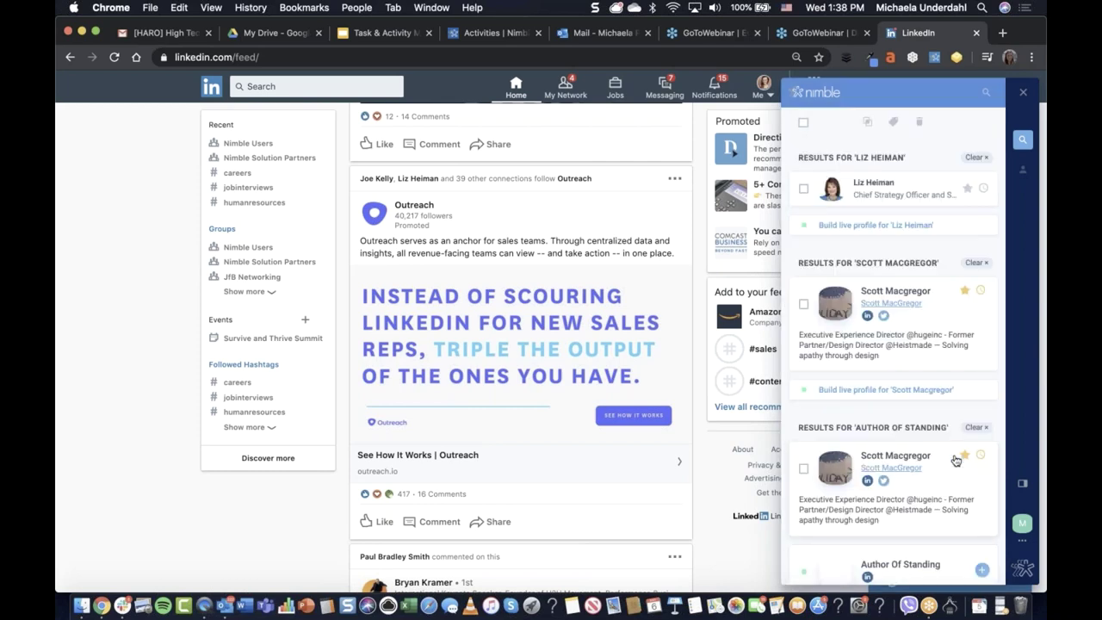
# - Open the merged contact's record and review its smart summary and past activities, loading more of them
pyautogui.click(874, 183)
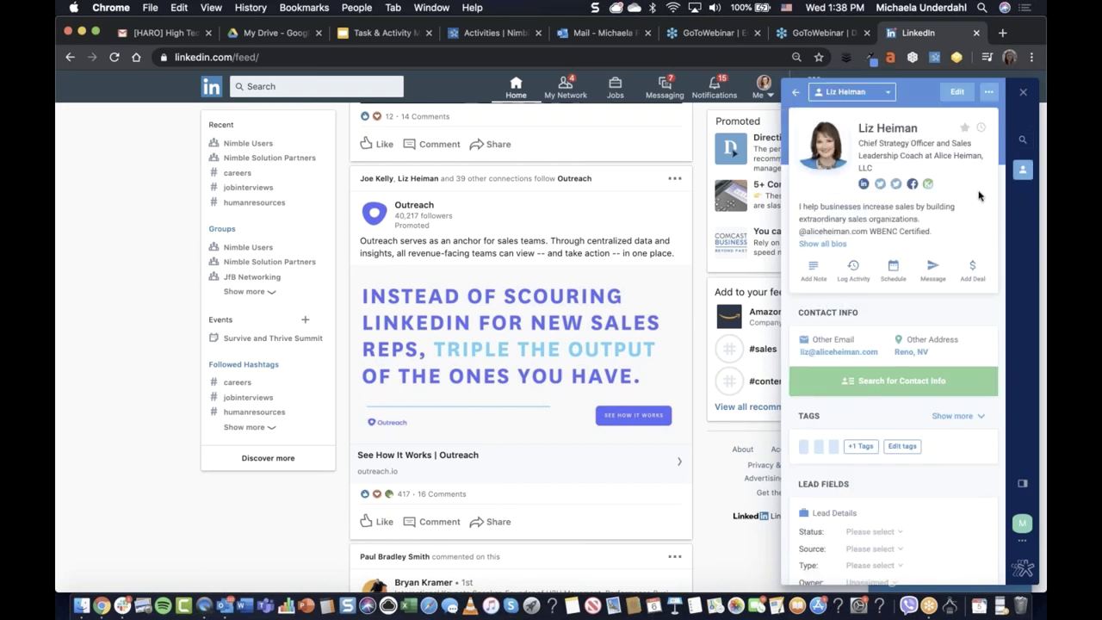
pyautogui.scroll(1, 978, 196)
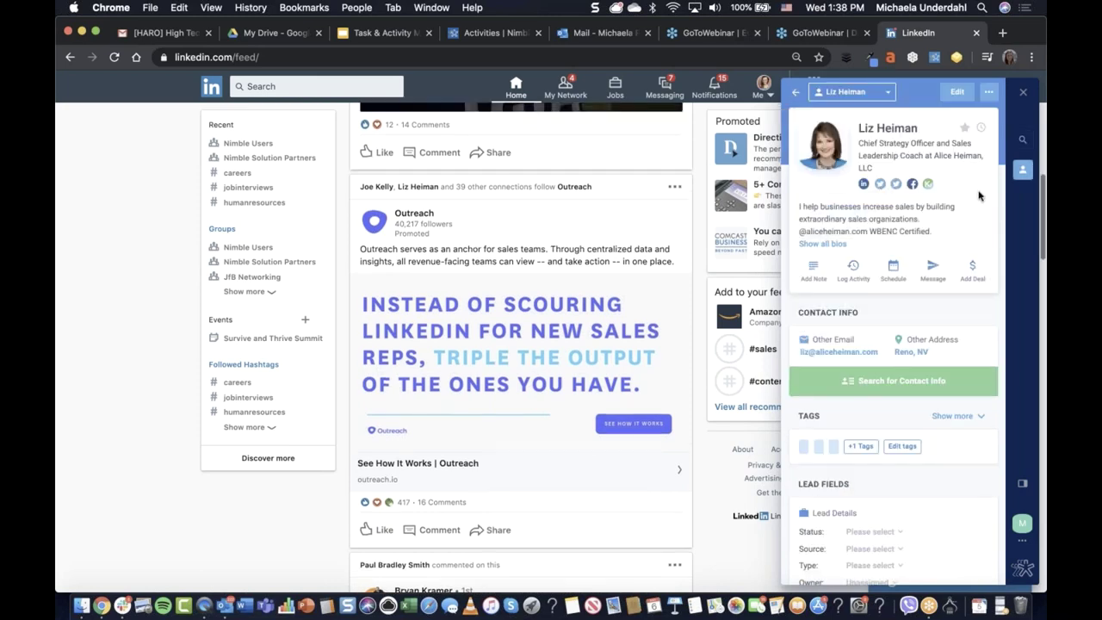
pyautogui.scroll(1, 977, 197)
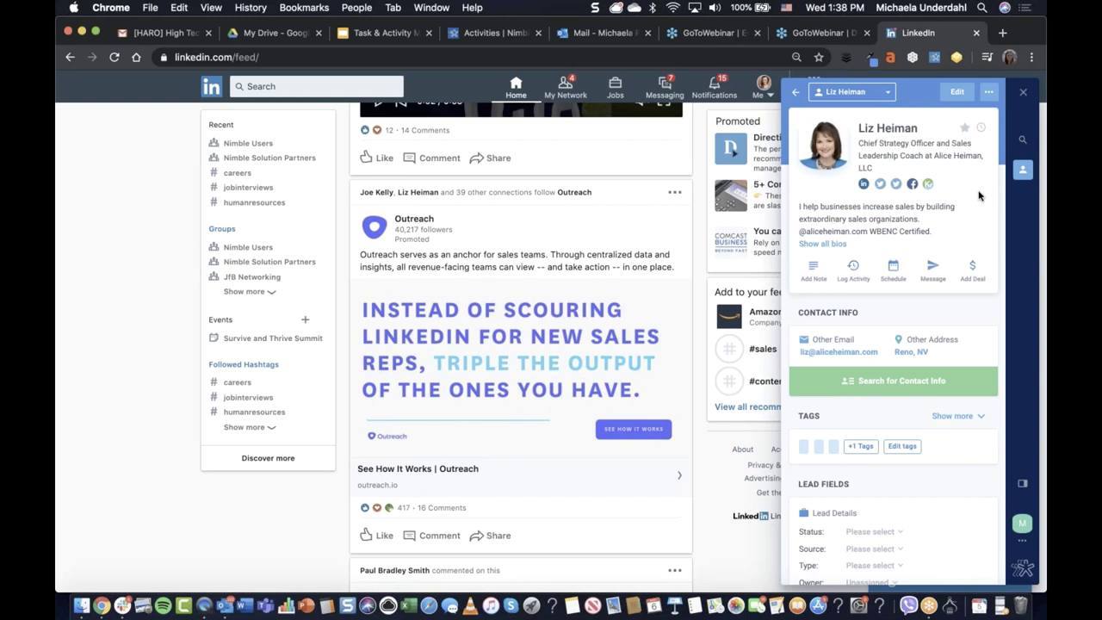
pyautogui.scroll(-10, 978, 196)
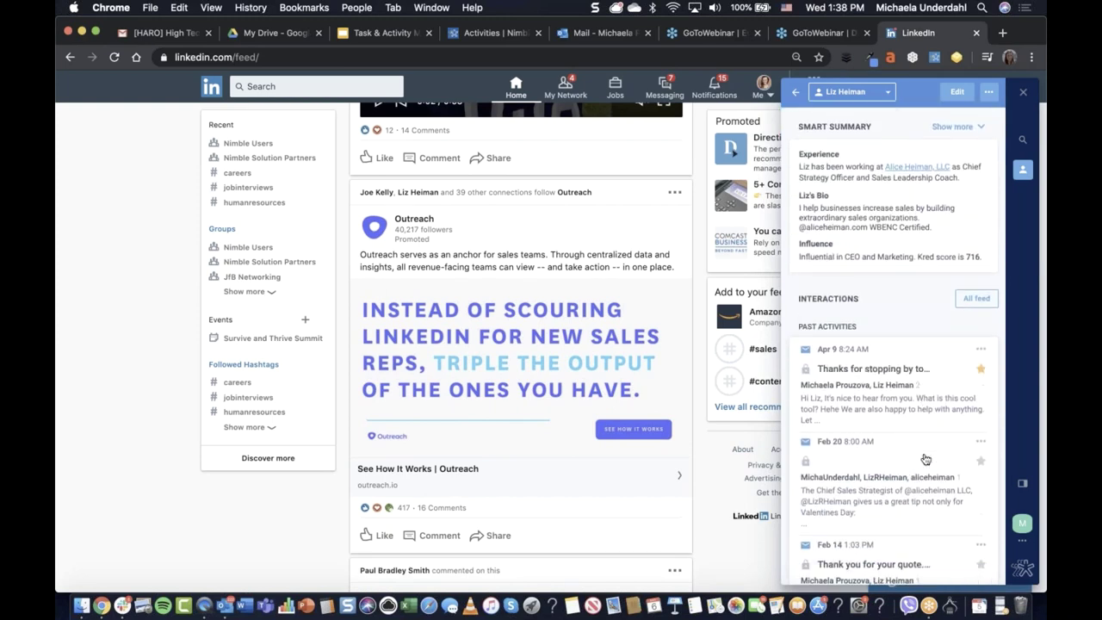
pyautogui.scroll(-5, 925, 459)
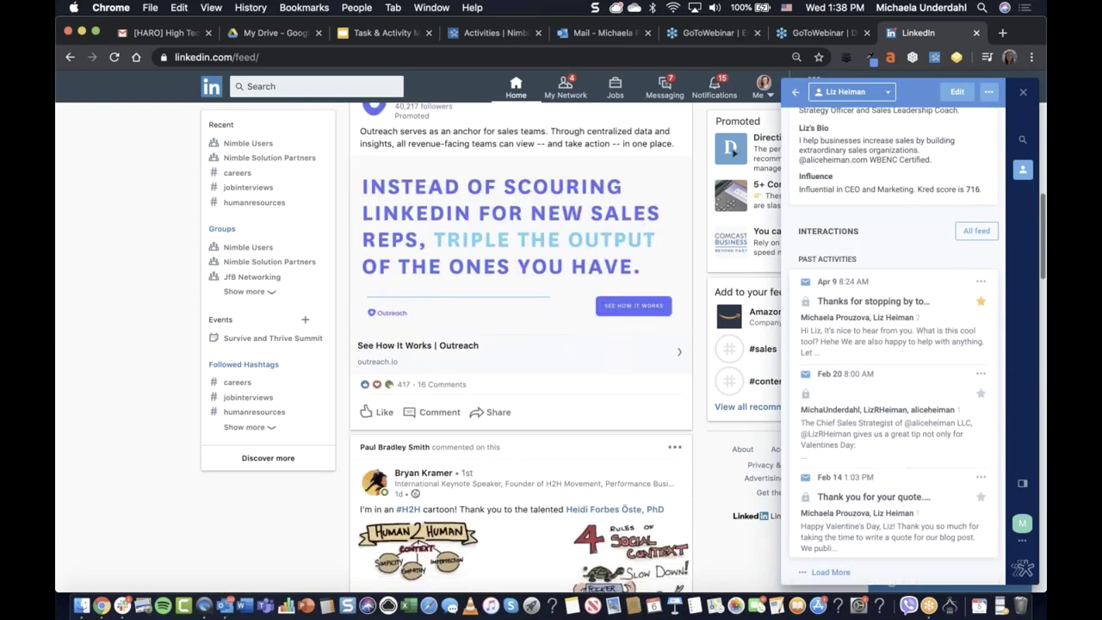
pyautogui.click(827, 573)
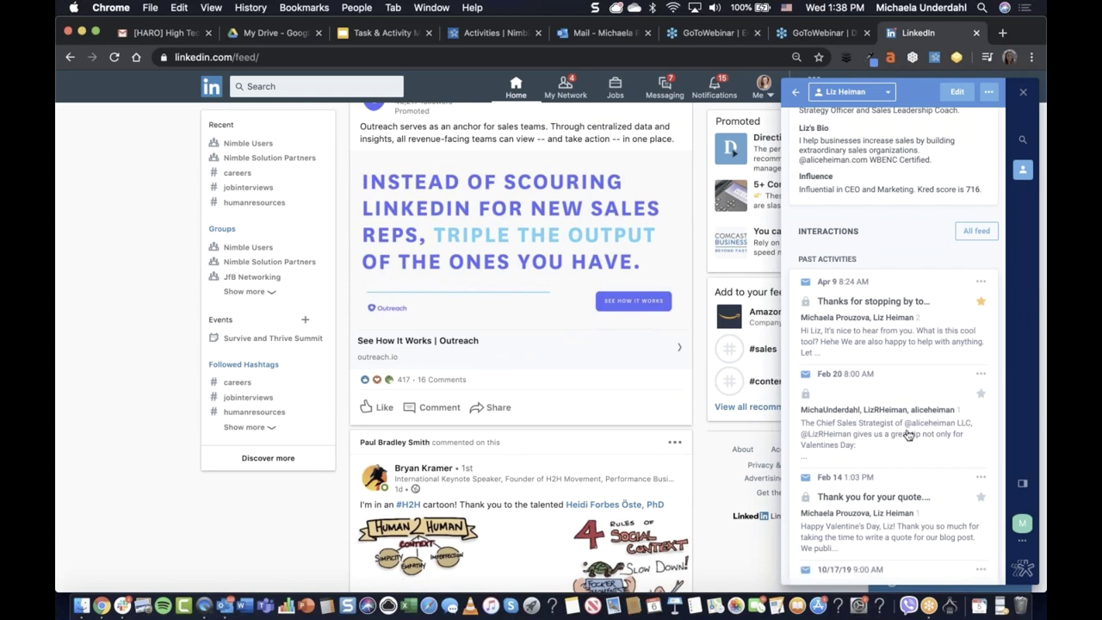
pyautogui.scroll(-5, 908, 435)
pyautogui.scroll(6, 908, 434)
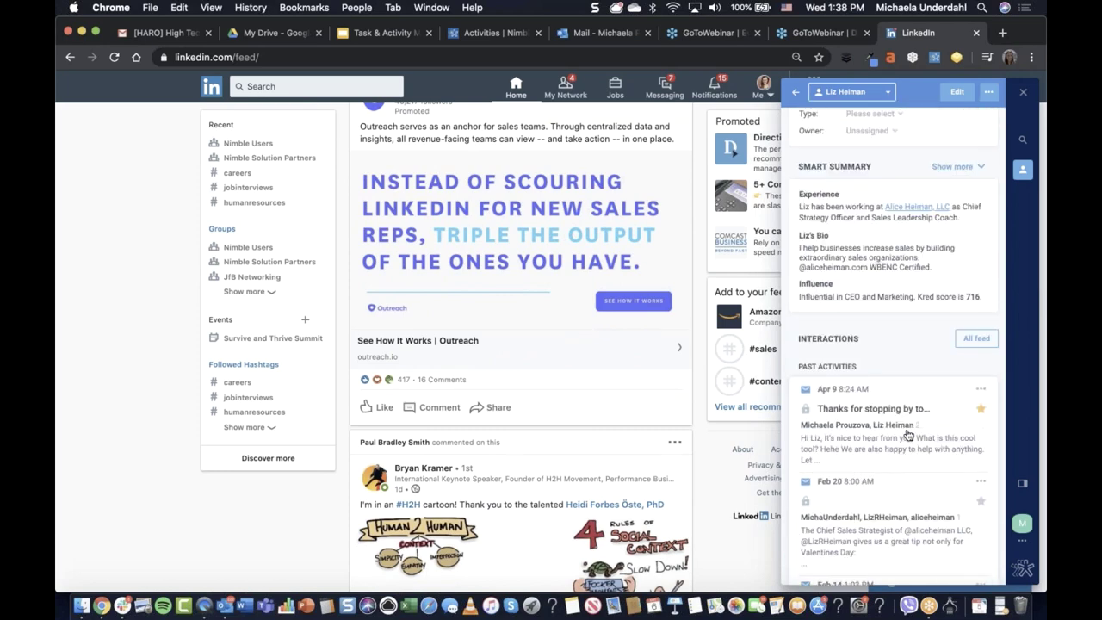
pyautogui.scroll(2, 908, 435)
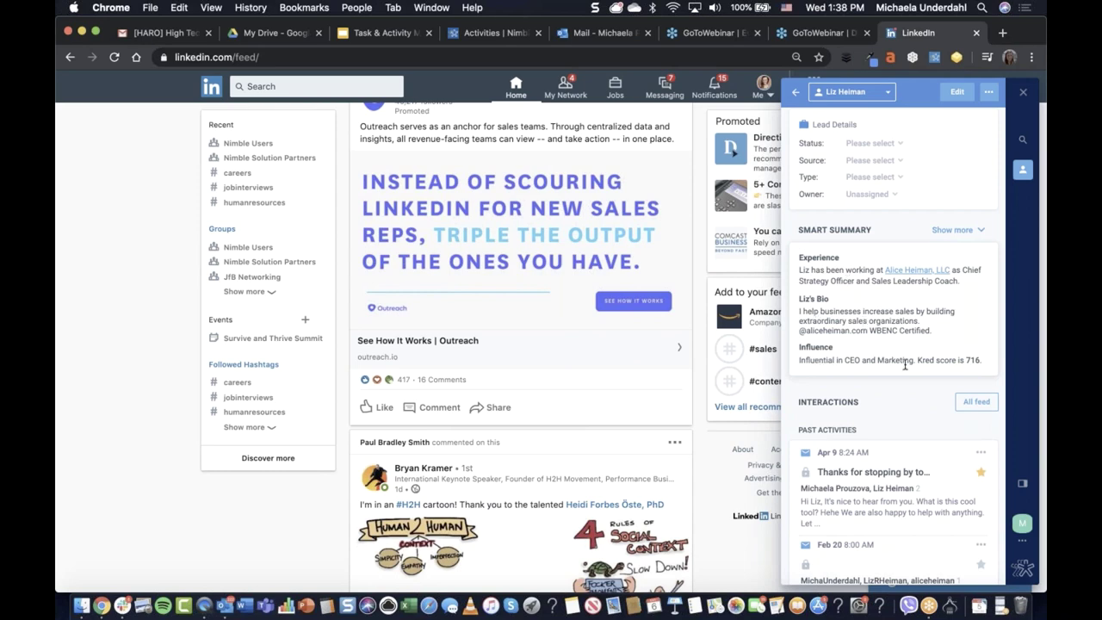
# - Set the contact's lead details to status Demo, source Public Relations and type Partner, with the signed-in account holder as owner
pyautogui.scroll(3, 905, 365)
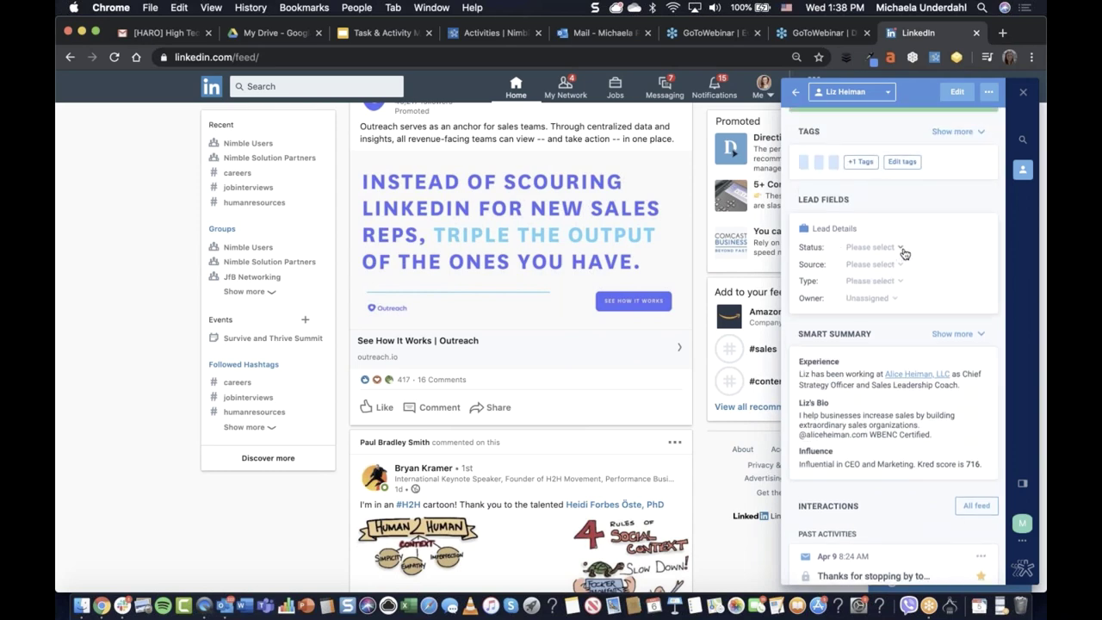
pyautogui.click(901, 248)
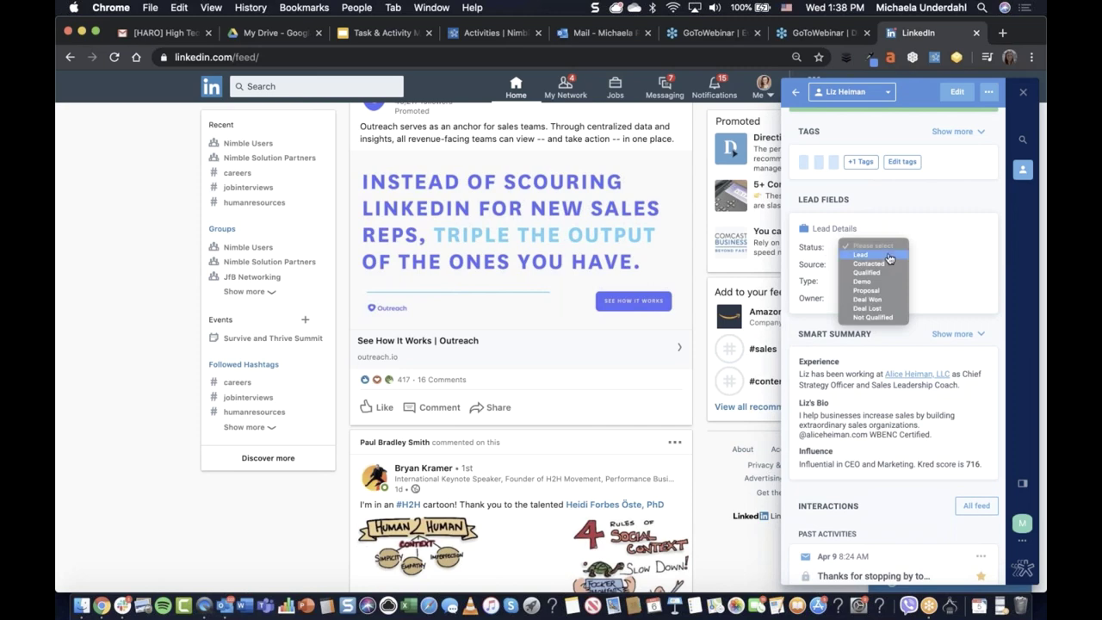
pyautogui.click(884, 284)
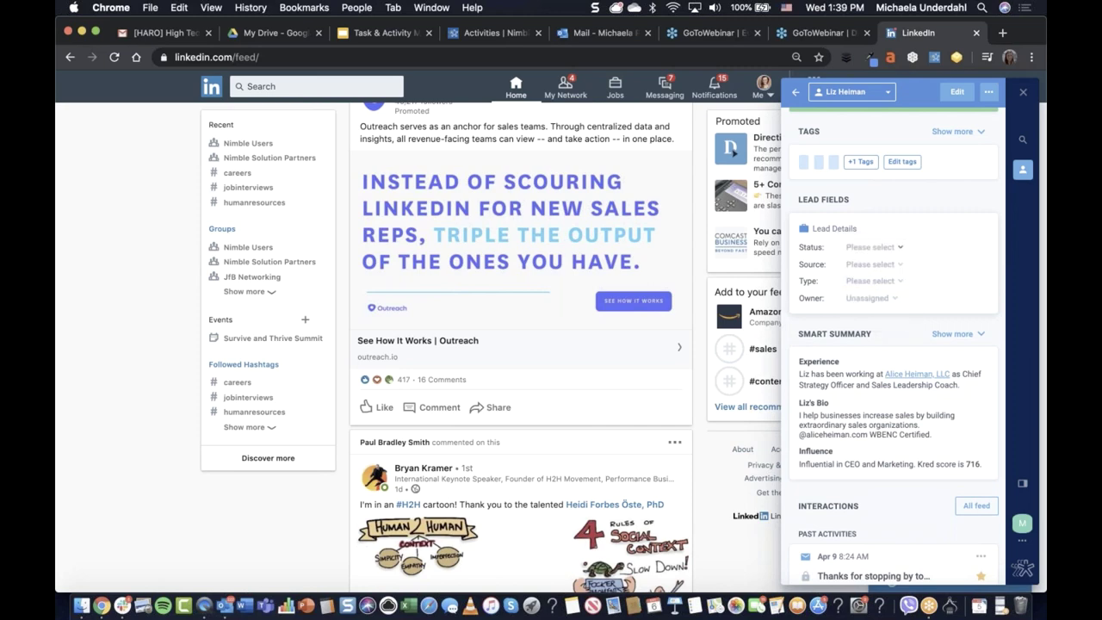
pyautogui.click(882, 265)
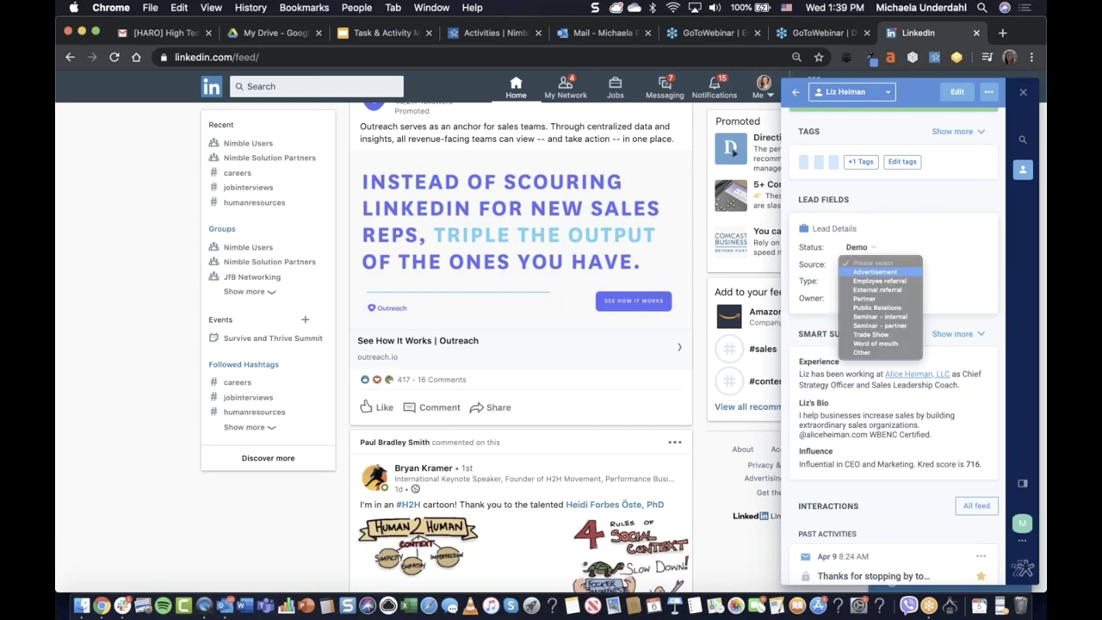
pyautogui.click(877, 308)
pyautogui.click(871, 280)
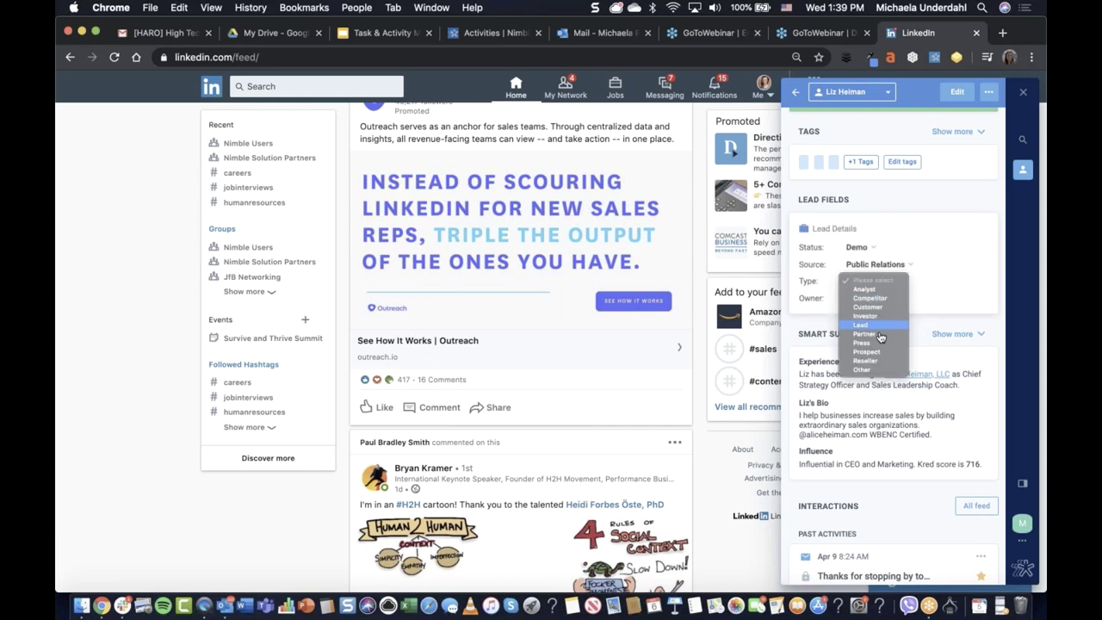
pyautogui.click(871, 327)
pyautogui.click(871, 298)
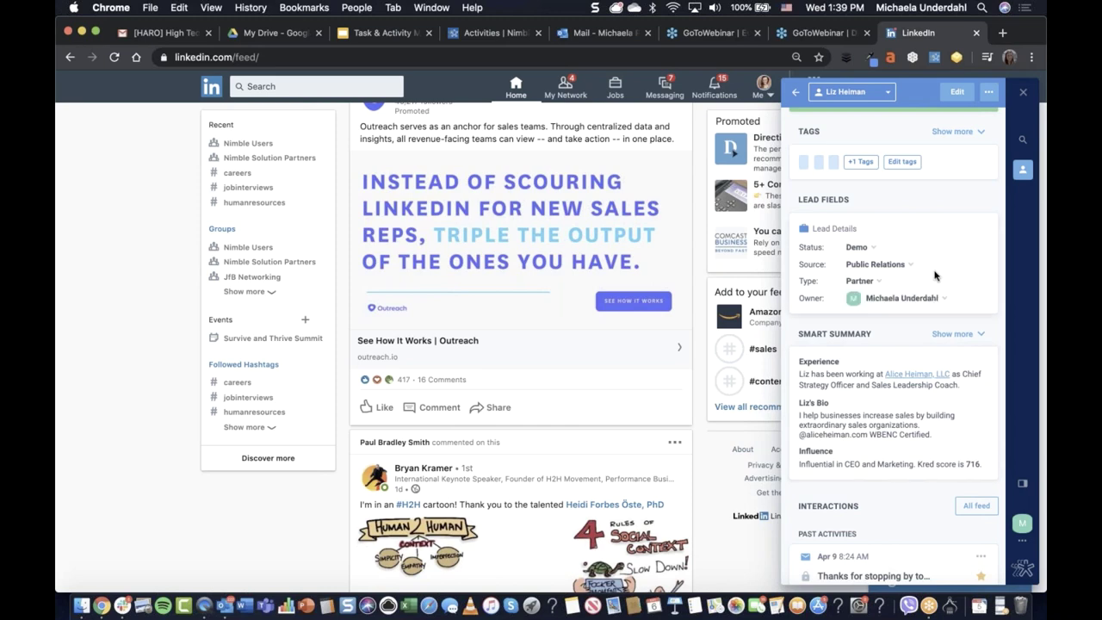
pyautogui.scroll(2, 933, 272)
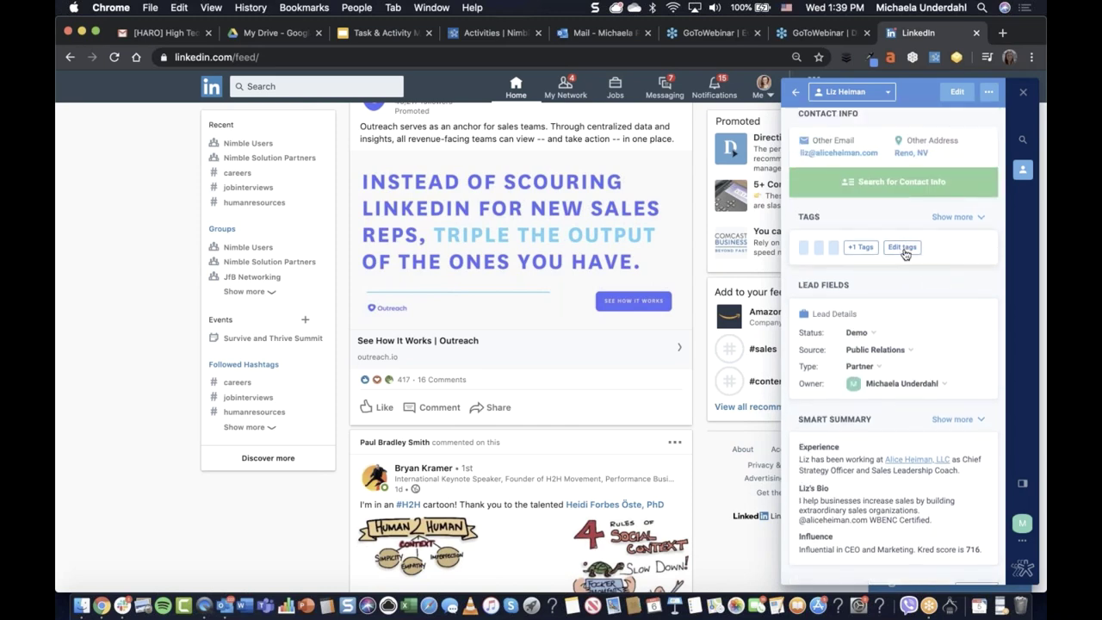
pyautogui.click(903, 248)
pyautogui.scroll(1, 947, 267)
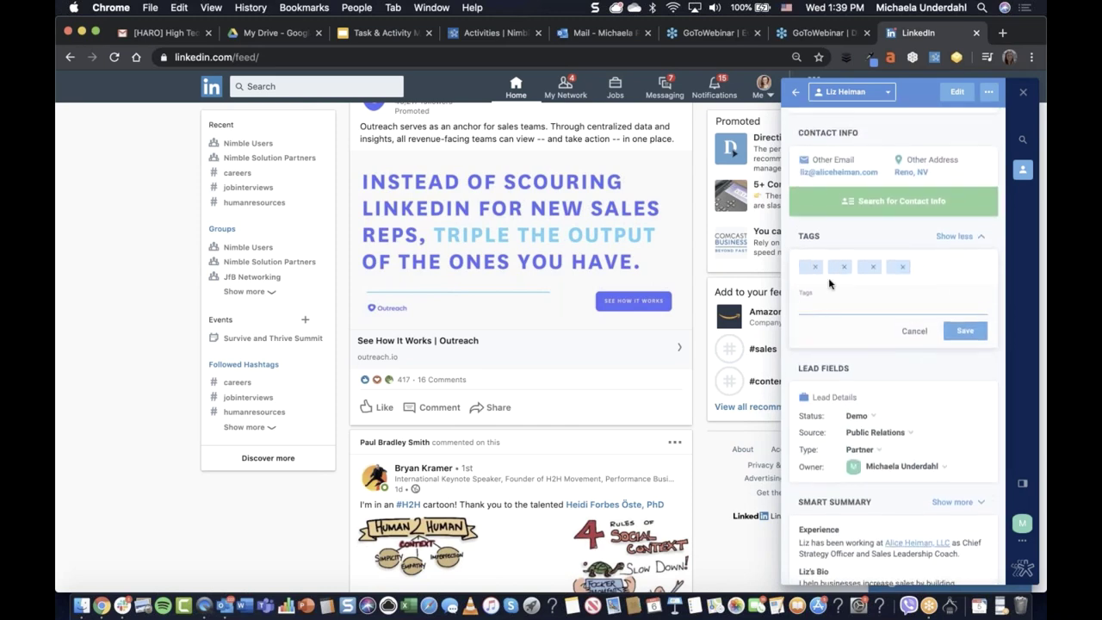
pyautogui.scroll(1, 916, 276)
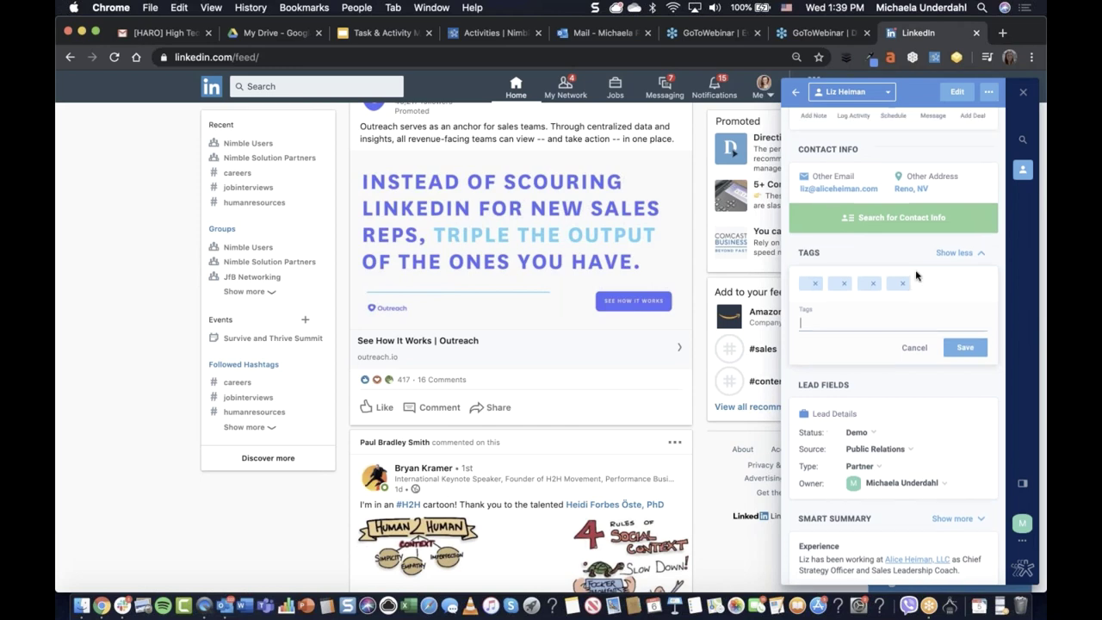
pyautogui.click(914, 346)
# - Mark the merged contact as important and show the available stay-in-touch reminder intervals
pyautogui.scroll(3, 917, 351)
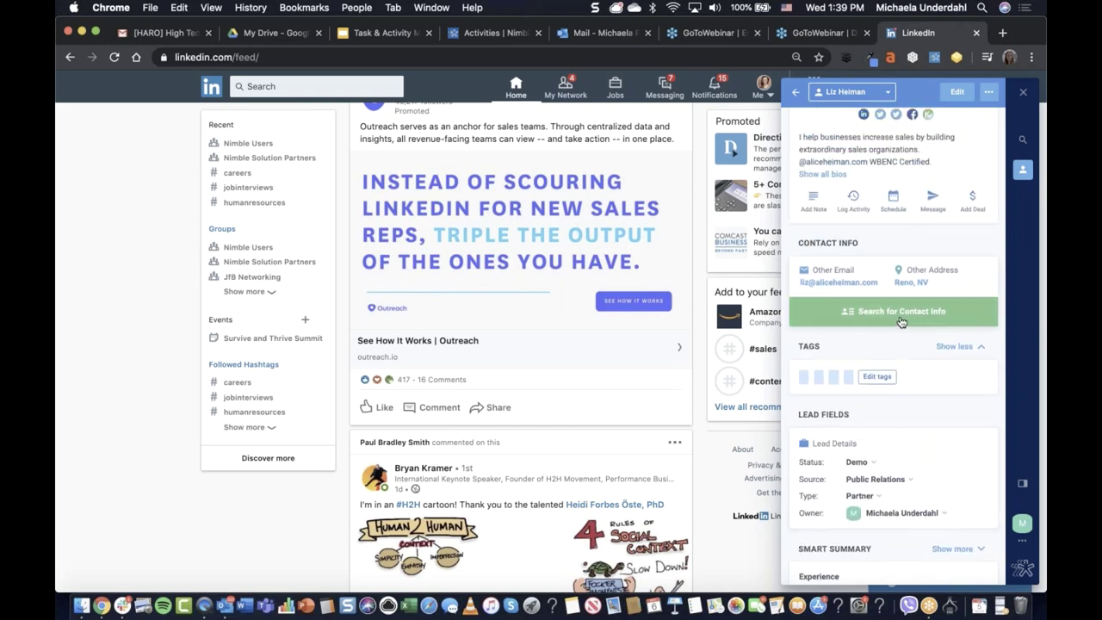
pyautogui.click(901, 320)
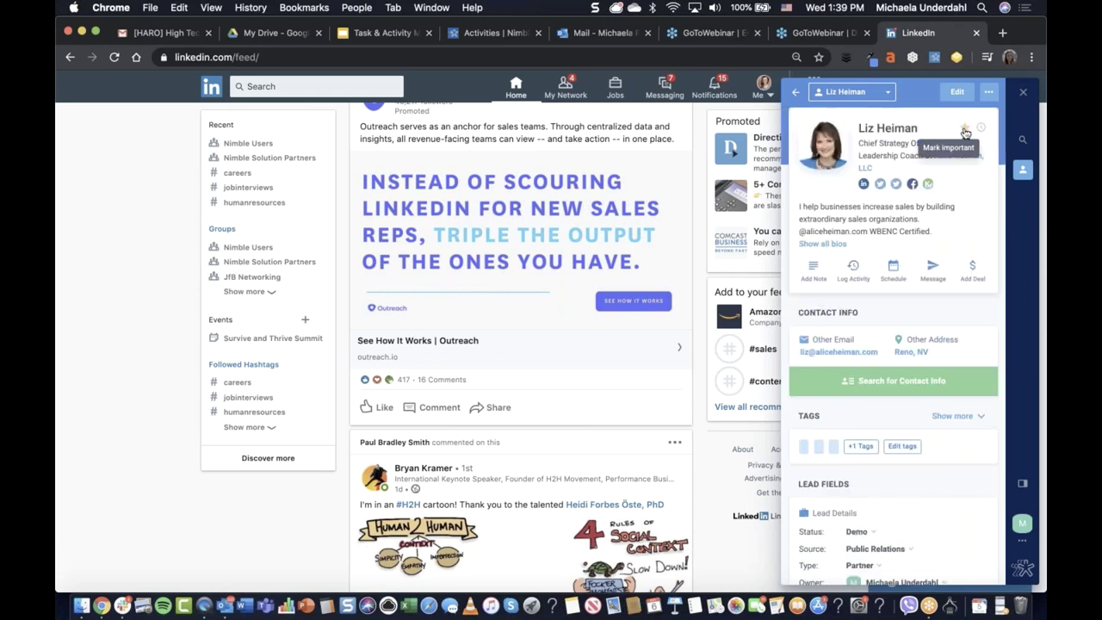
pyautogui.click(965, 132)
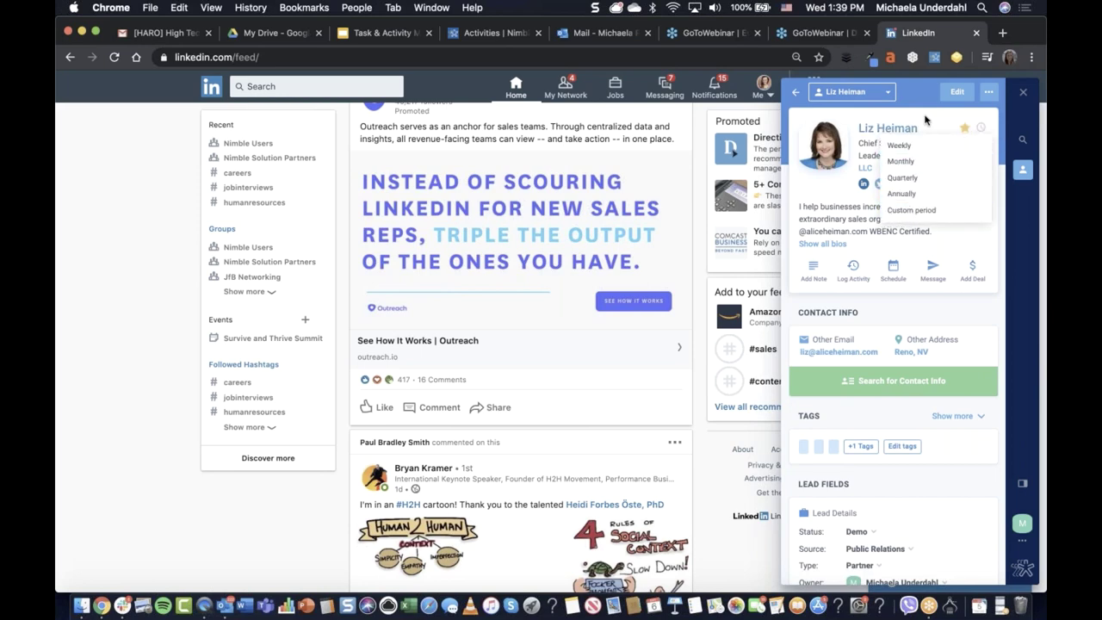
# - Open the contact's Interactions section and show the activity types available for filtering the past activities
pyautogui.click(886, 93)
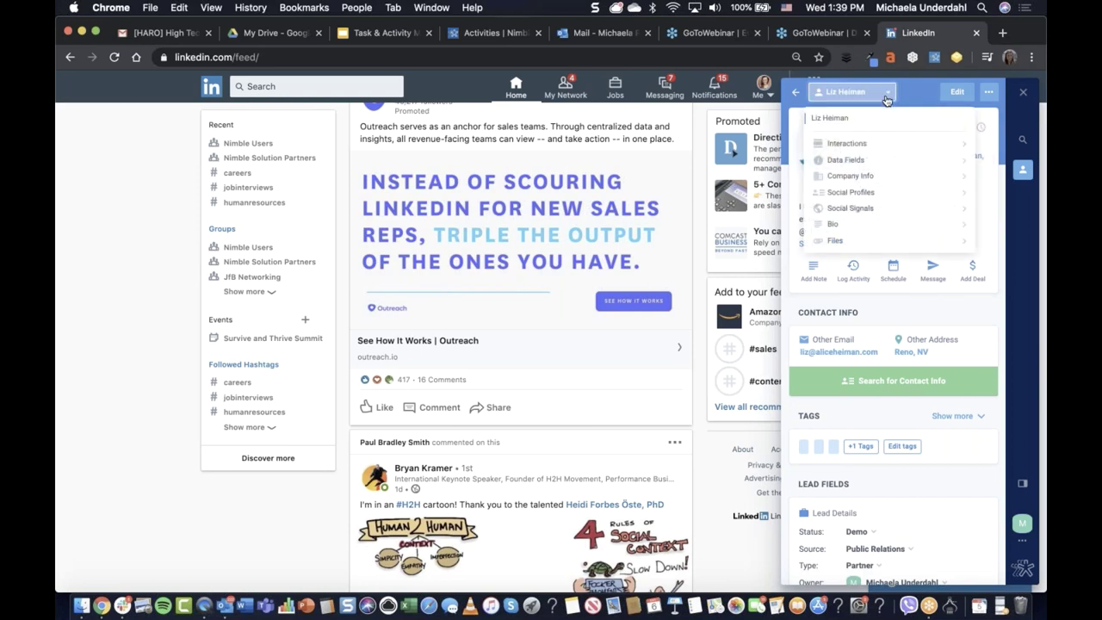
pyautogui.click(879, 138)
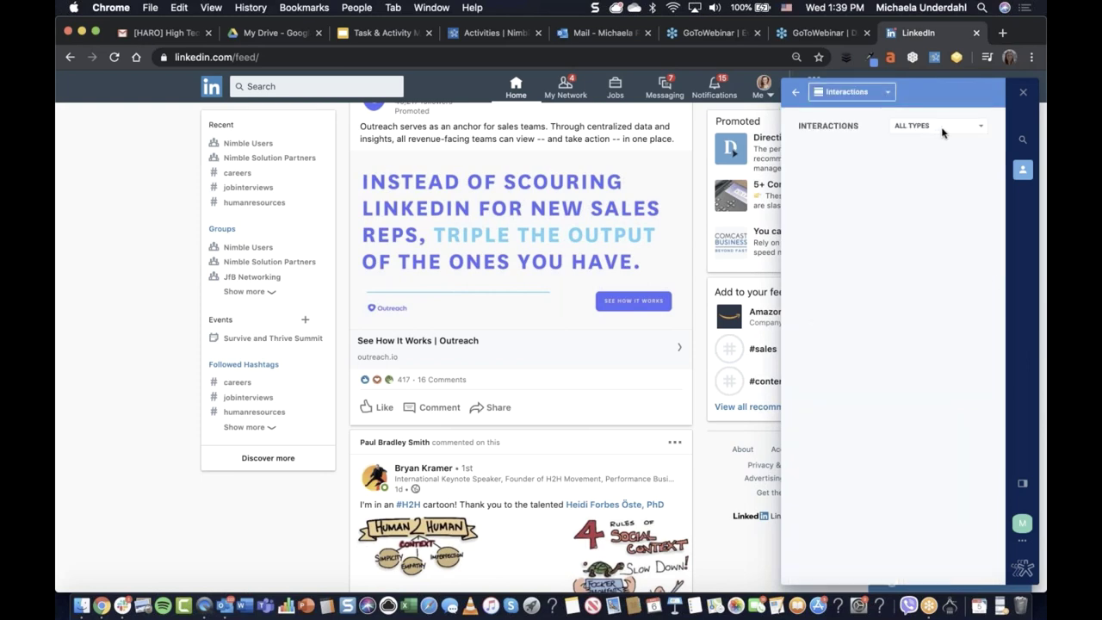
pyautogui.click(944, 129)
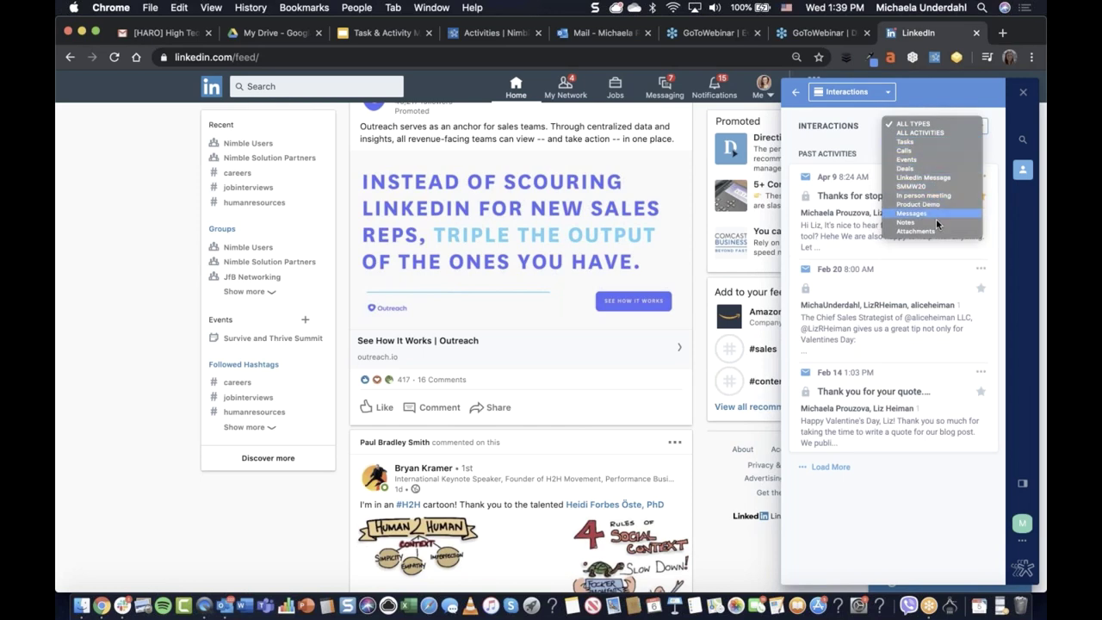
pyautogui.click(888, 96)
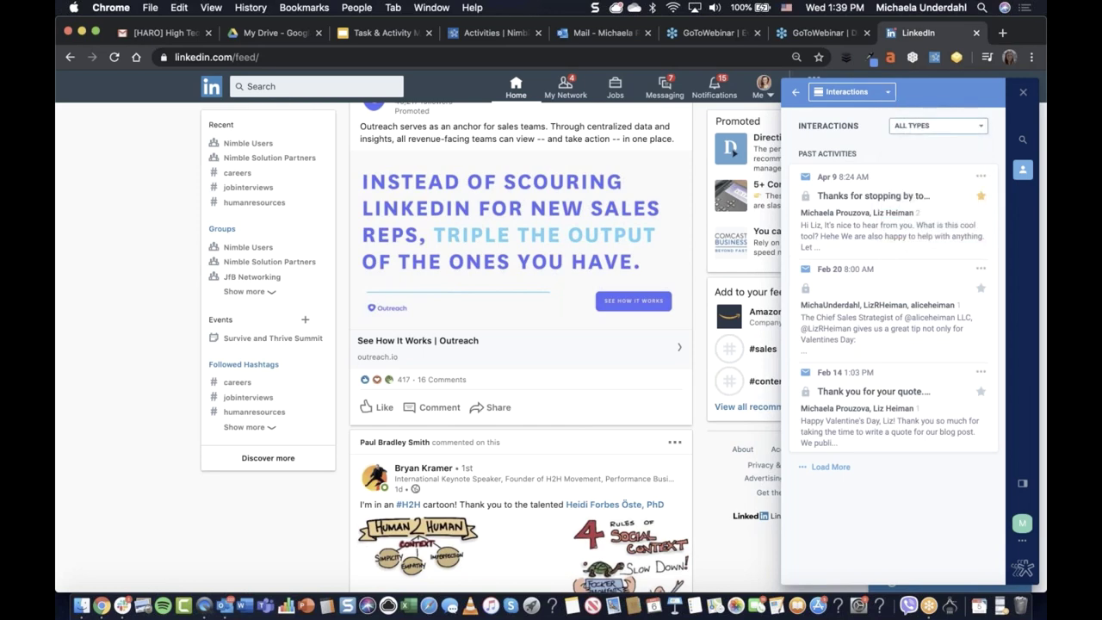
# - Review the contact's Data Fields section with its additional field groups, and open the Company Info section
pyautogui.click(886, 92)
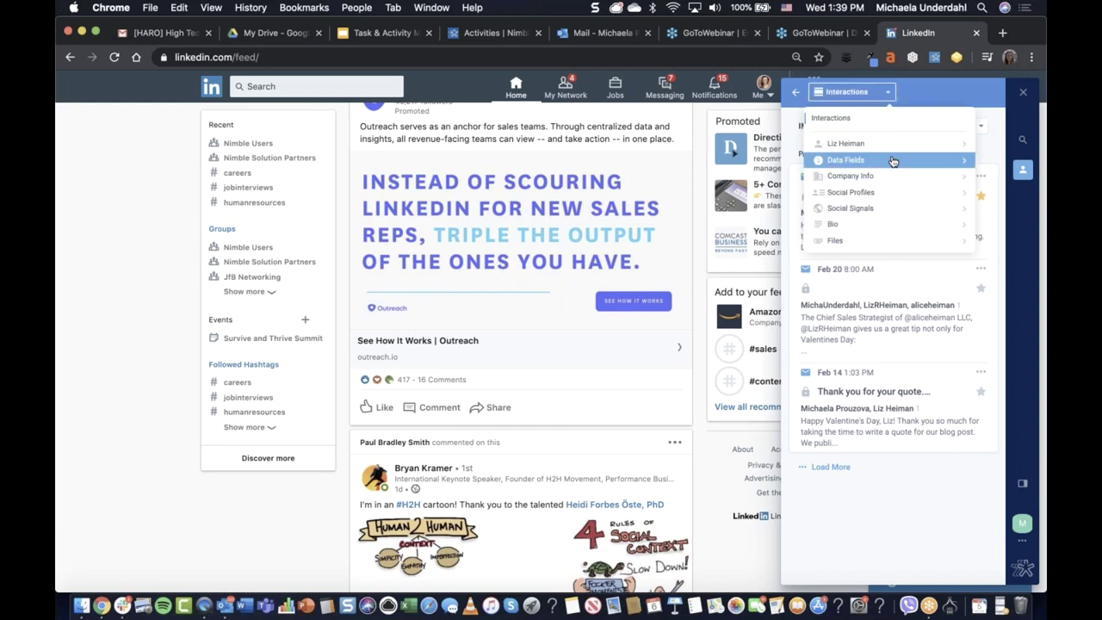
pyautogui.click(893, 161)
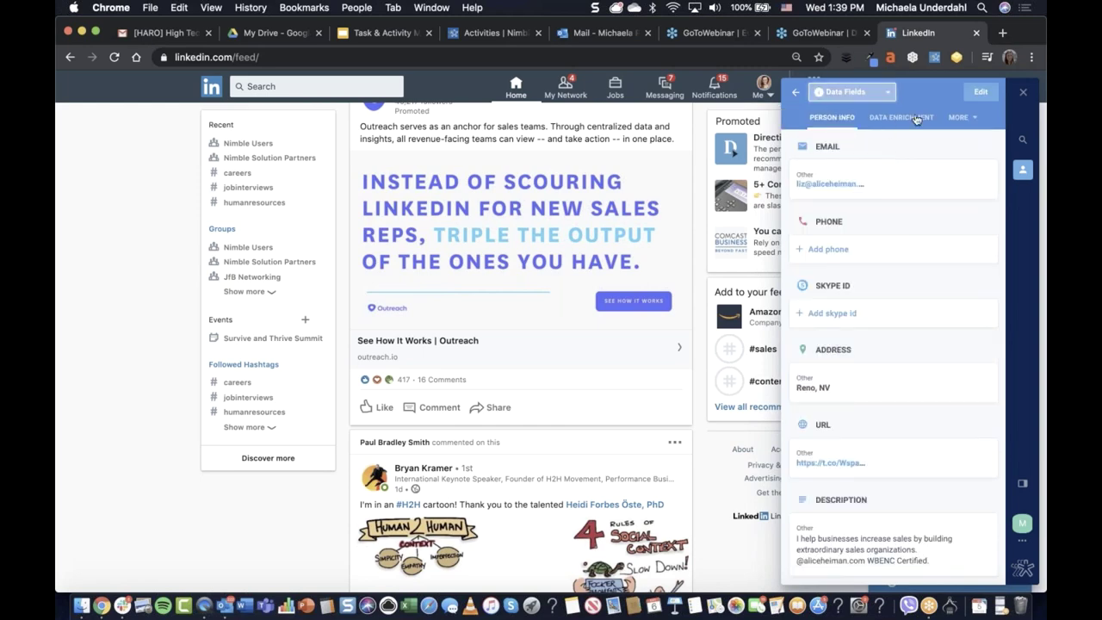
pyautogui.click(976, 123)
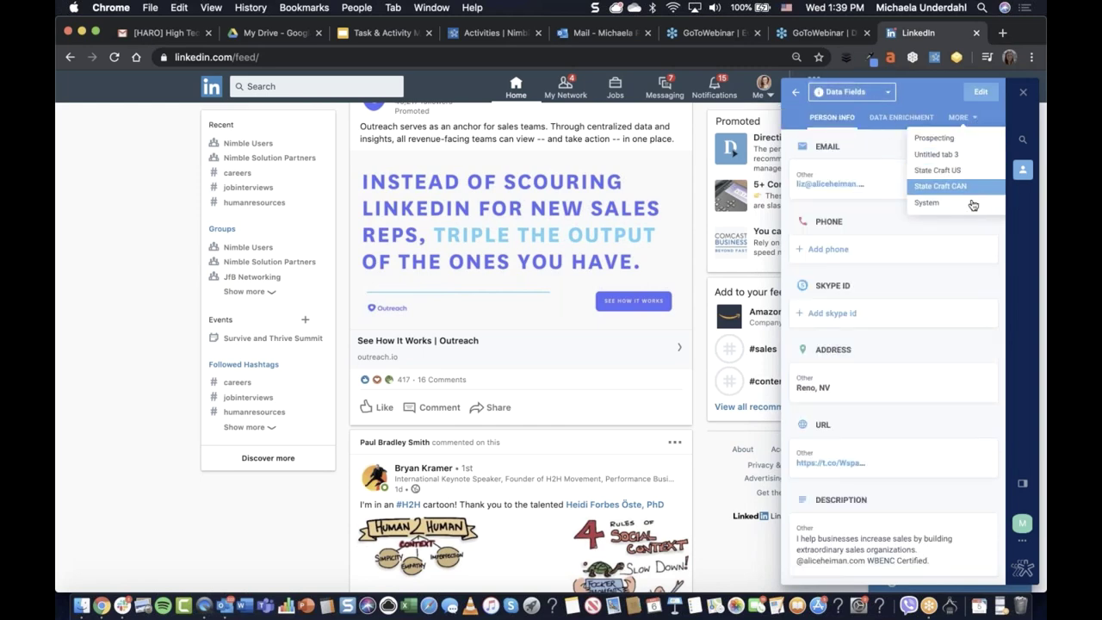
pyautogui.click(850, 92)
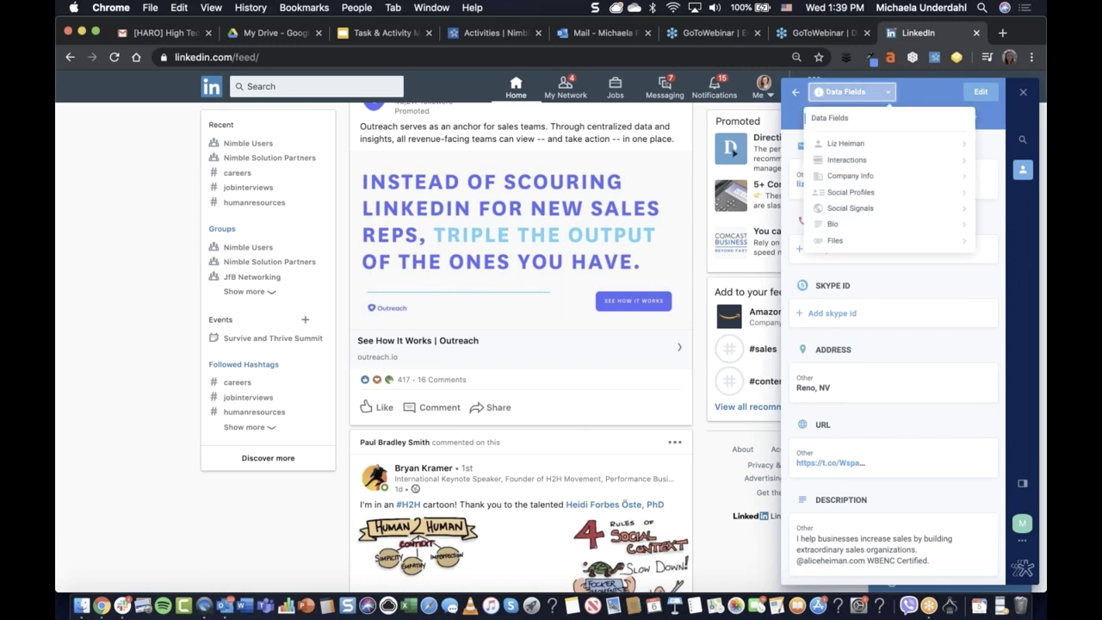
pyautogui.click(871, 177)
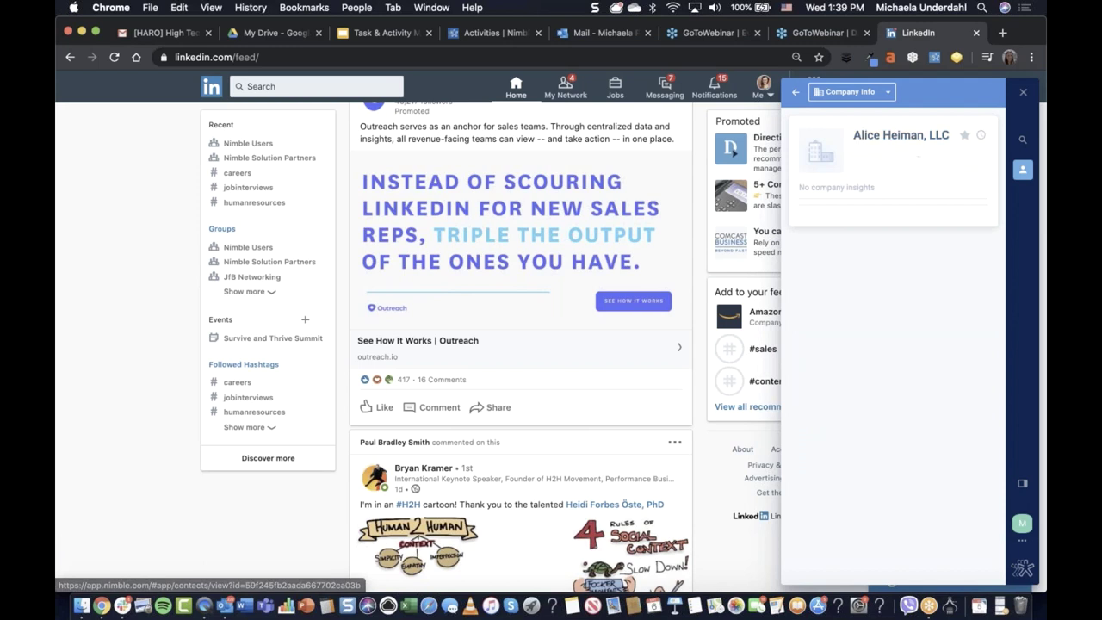
# - Show the cloud storage sources for adding files to the contact and return to the contact's main profile
pyautogui.click(889, 93)
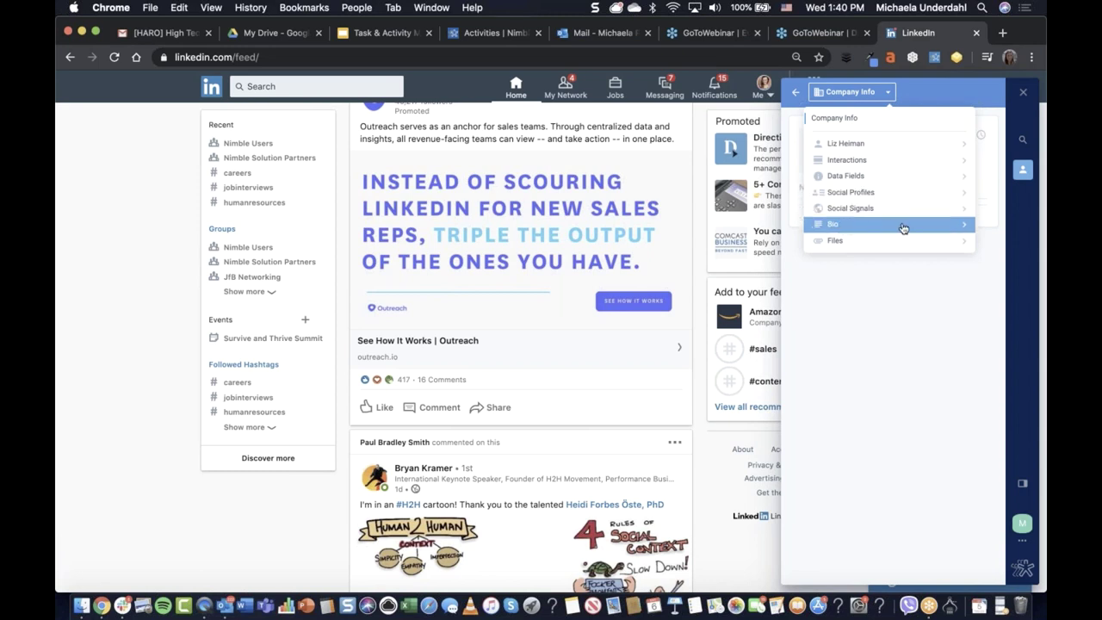
pyautogui.click(857, 240)
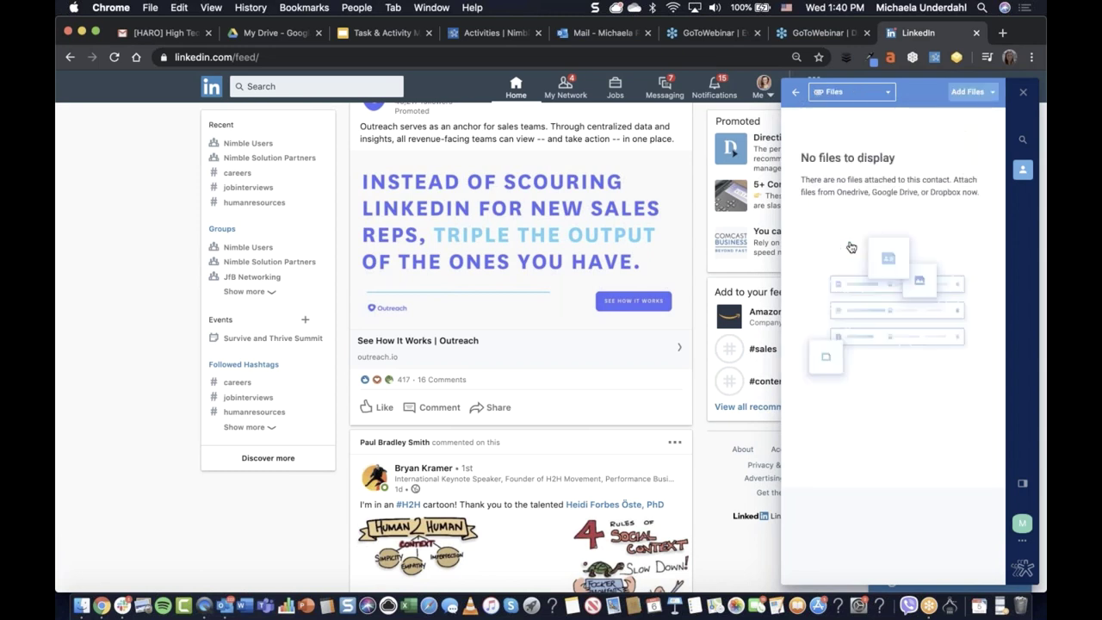
pyautogui.click(971, 91)
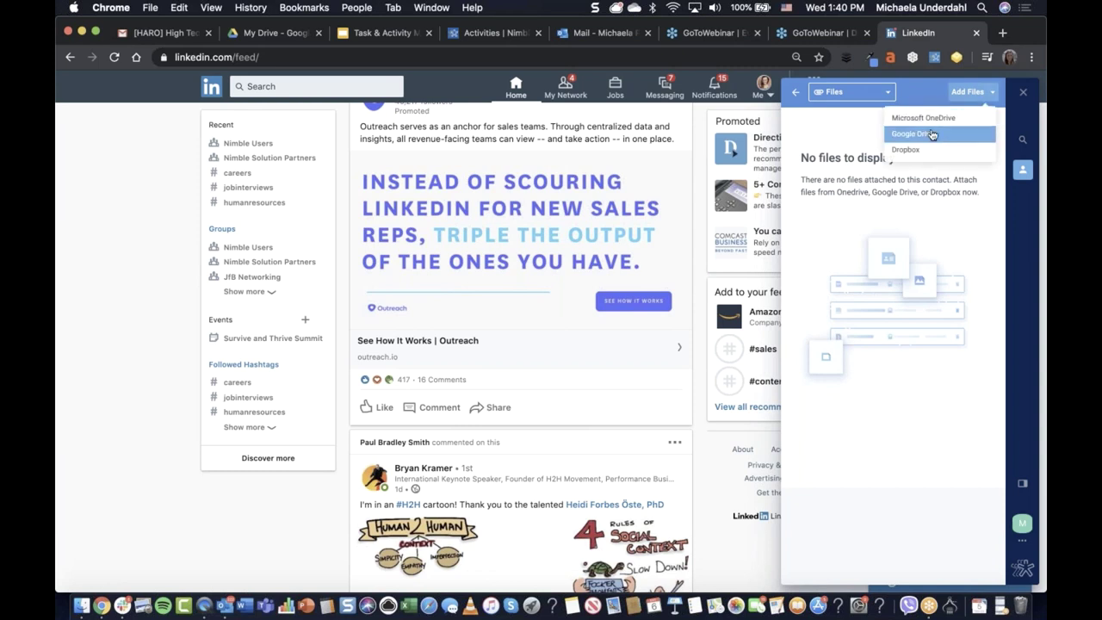
pyautogui.click(795, 91)
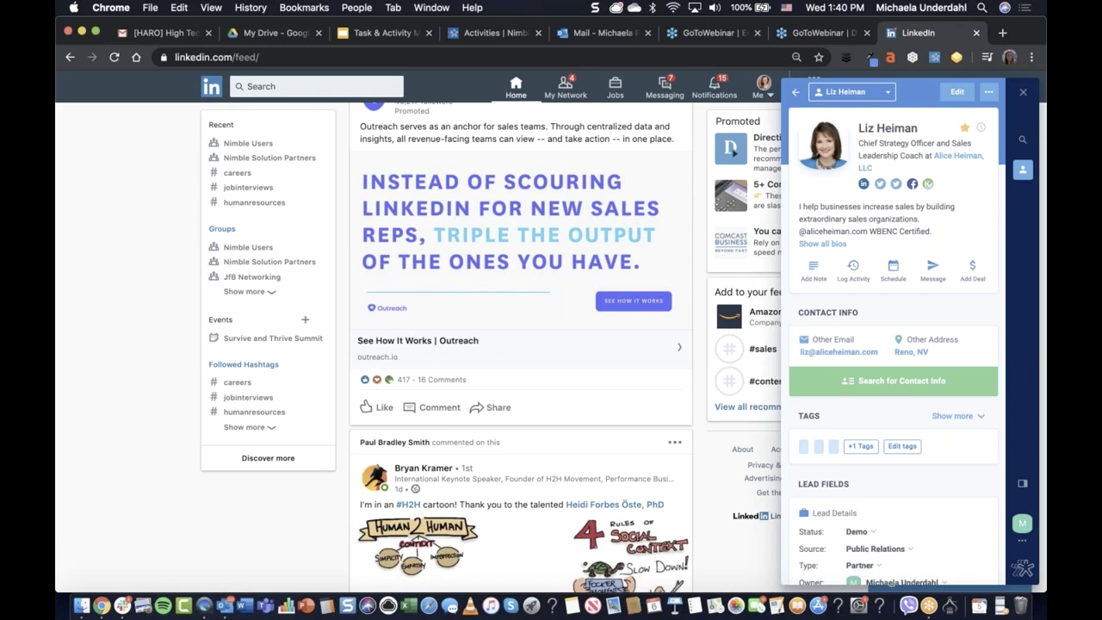
# - Switch to the QuickTime Movie Recording window to show the Nimble mobile app's recently viewed contacts
pyautogui.click(204, 605)
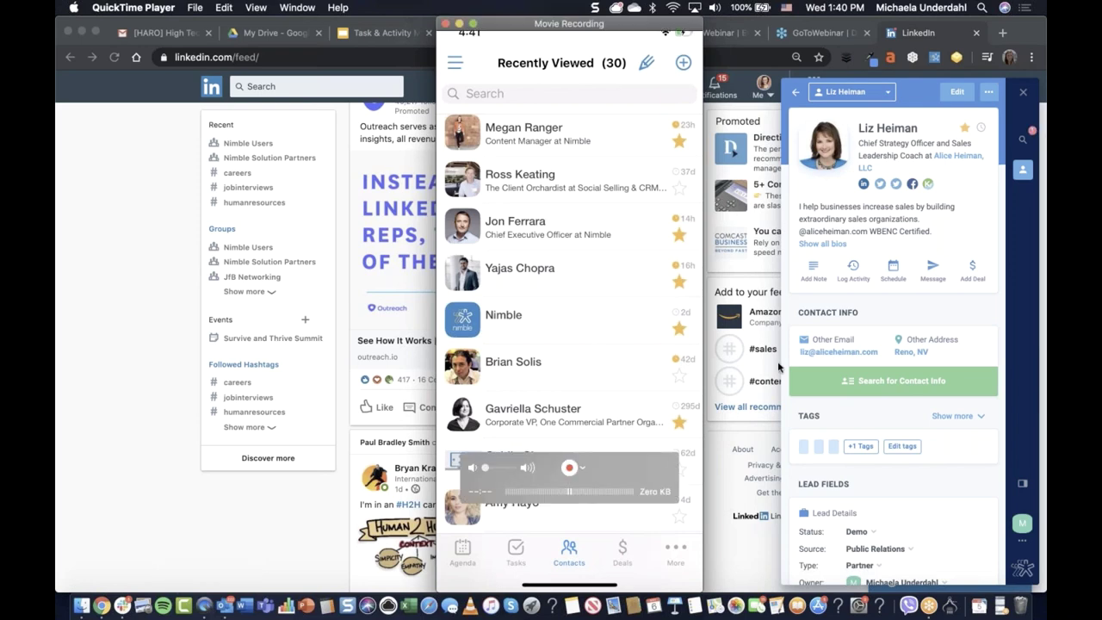
pyautogui.press('super+q')
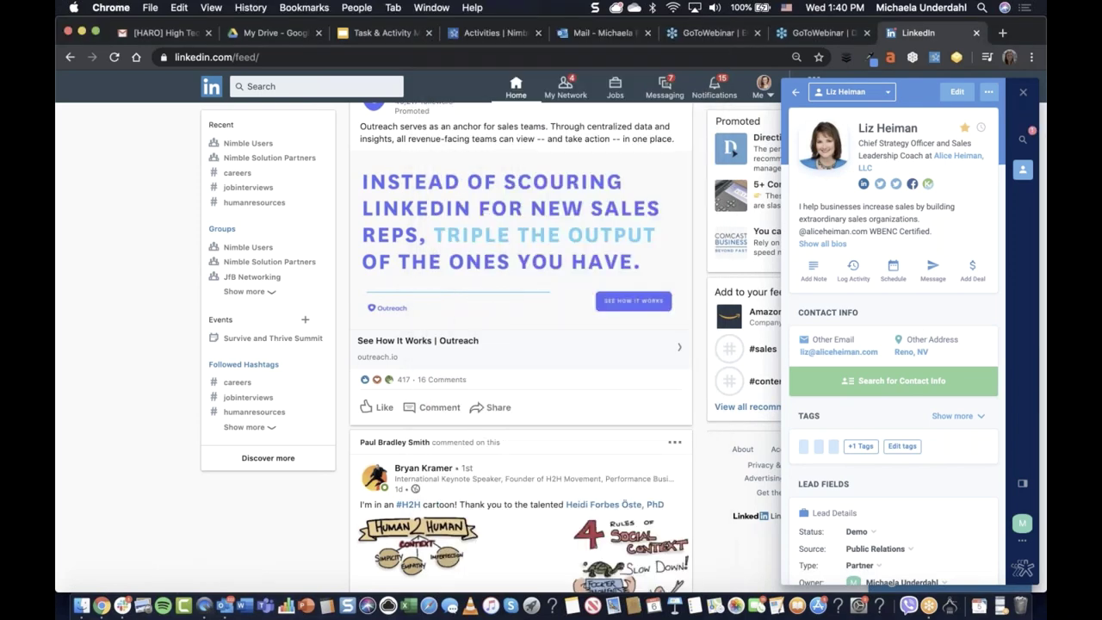
pyautogui.click(204, 605)
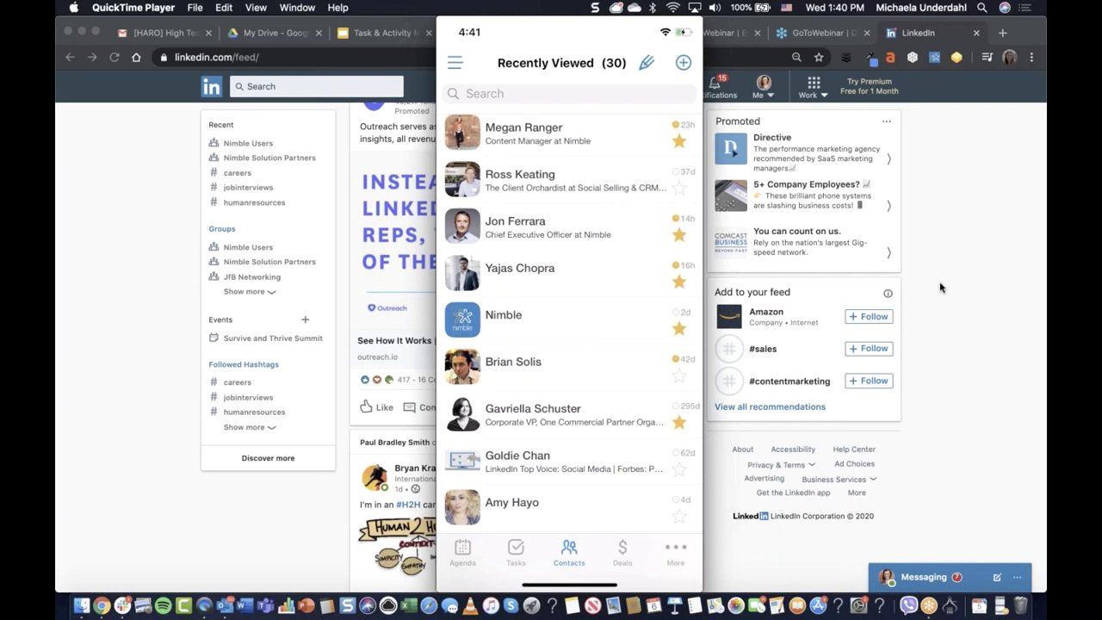
pyautogui.moveTo(508, 572)
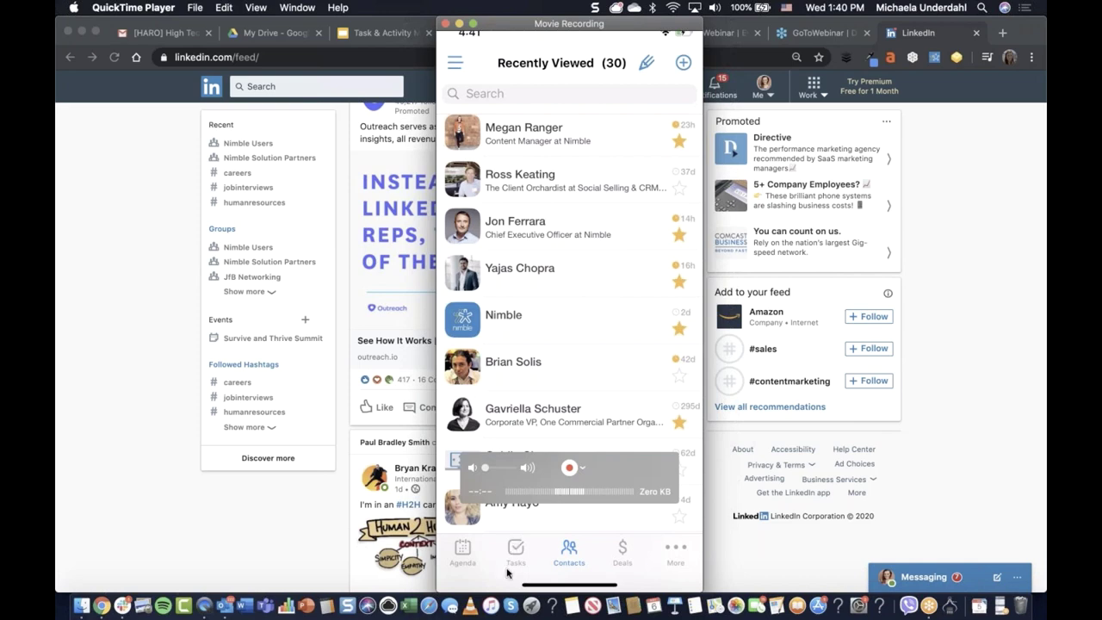
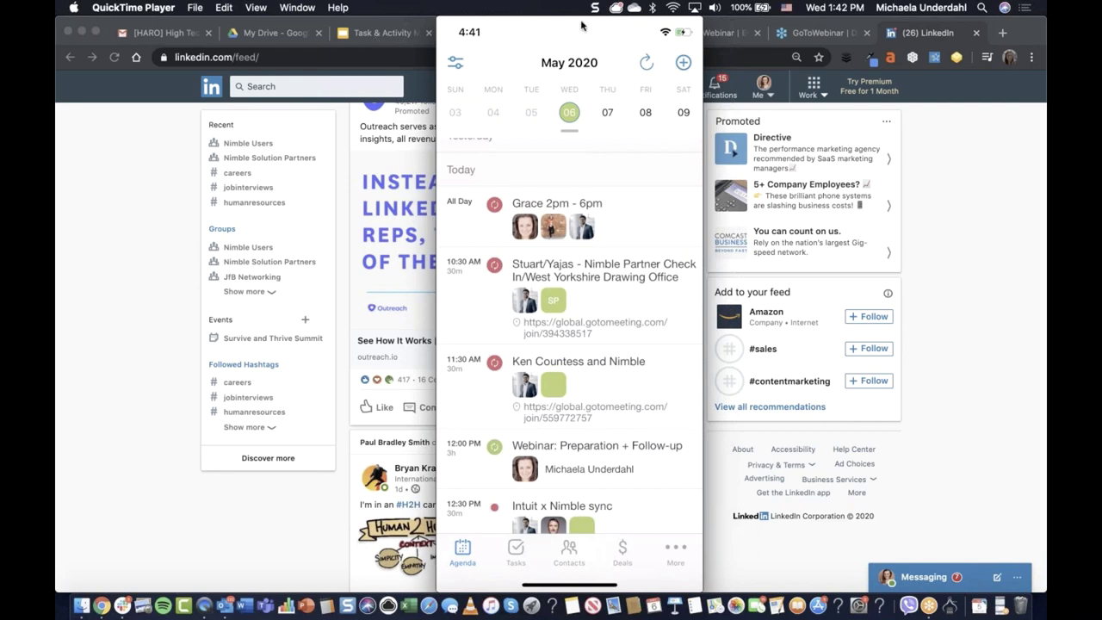
# - Switch to the Task & Activity Management slides in Chrome and present slide 4, Special Offer for New Users!, in full screen
pyautogui.click(379, 33)
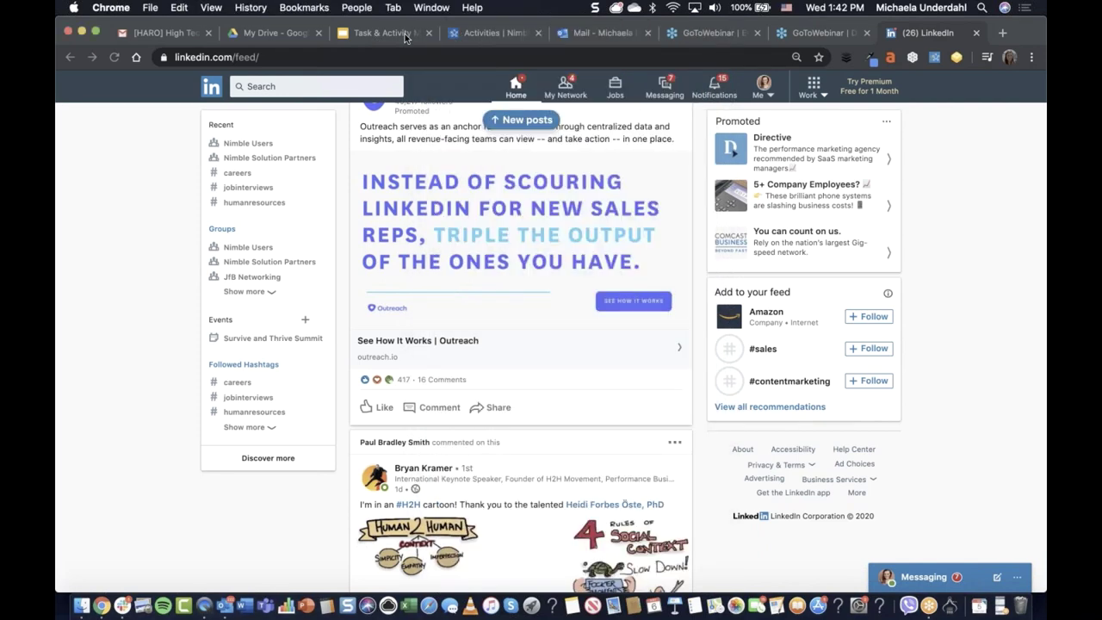
pyautogui.click(196, 403)
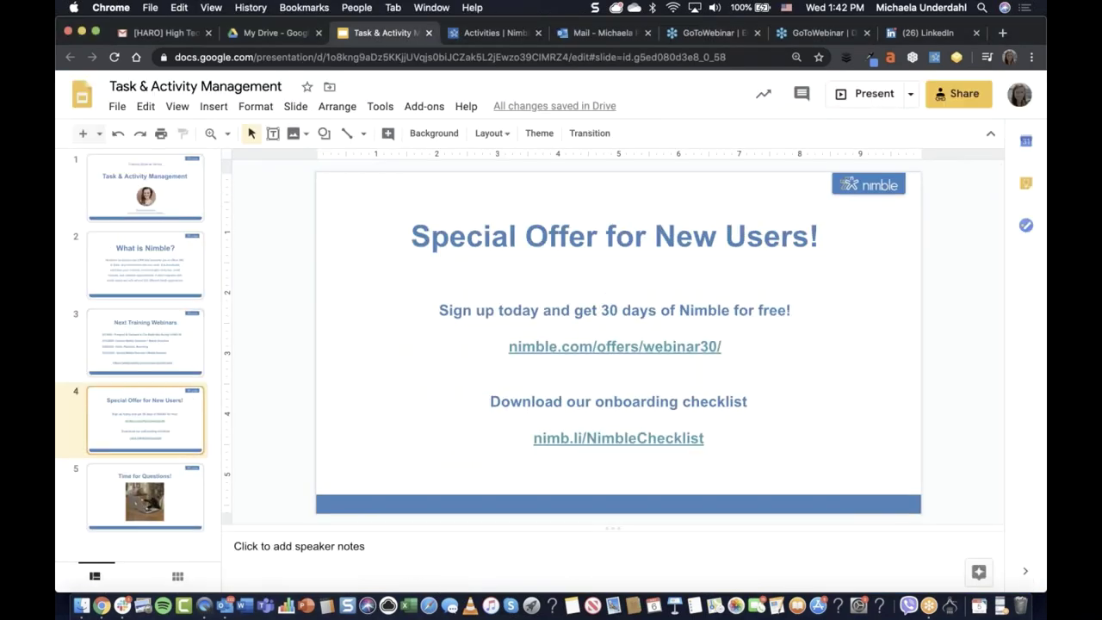
pyautogui.click(857, 94)
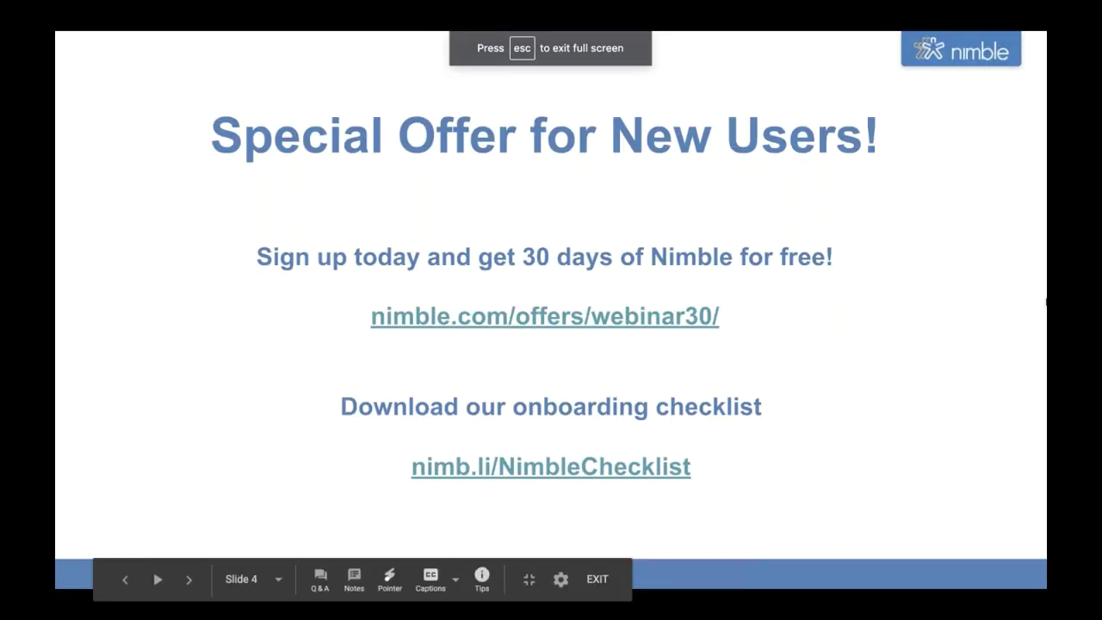
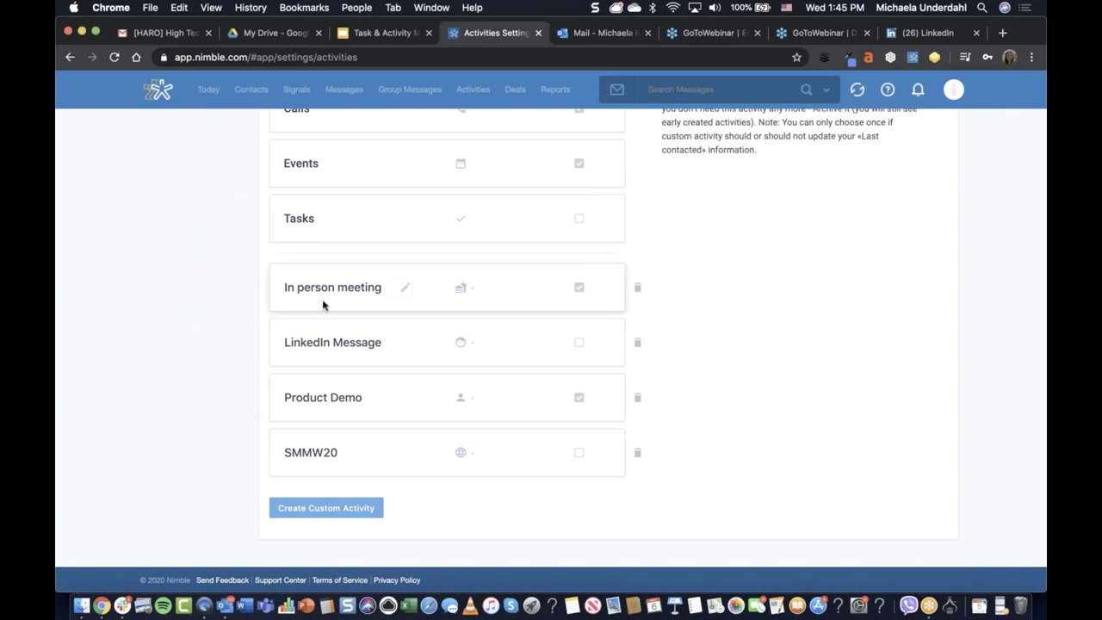
# - Show the icons available for the In person meeting custom activity in the activities settings, and close them without choosing one
pyautogui.click(473, 291)
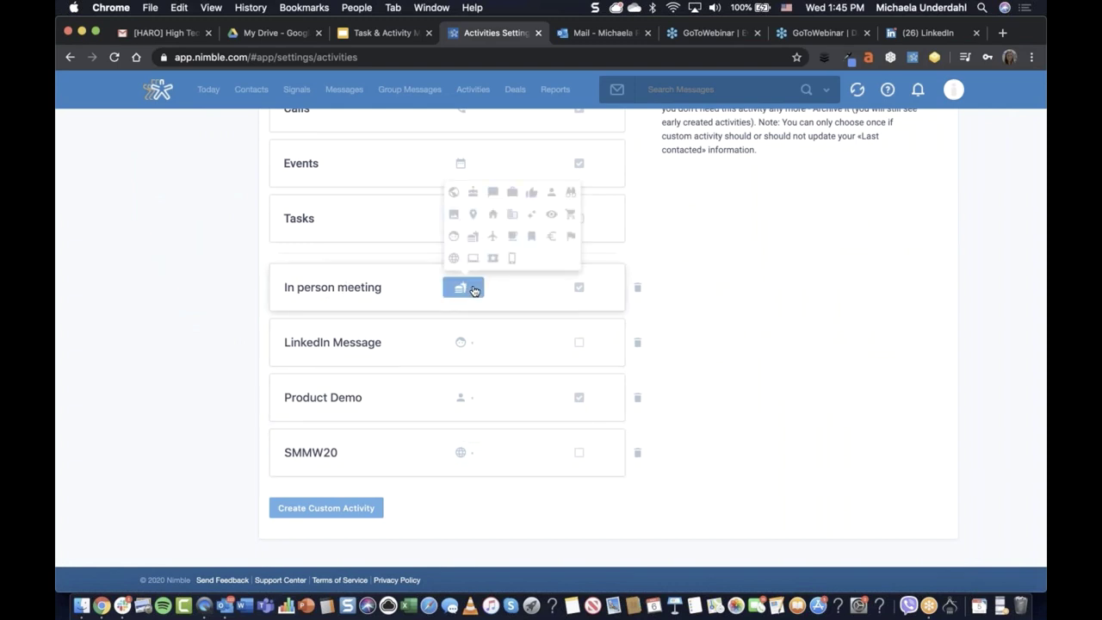
pyautogui.click(653, 265)
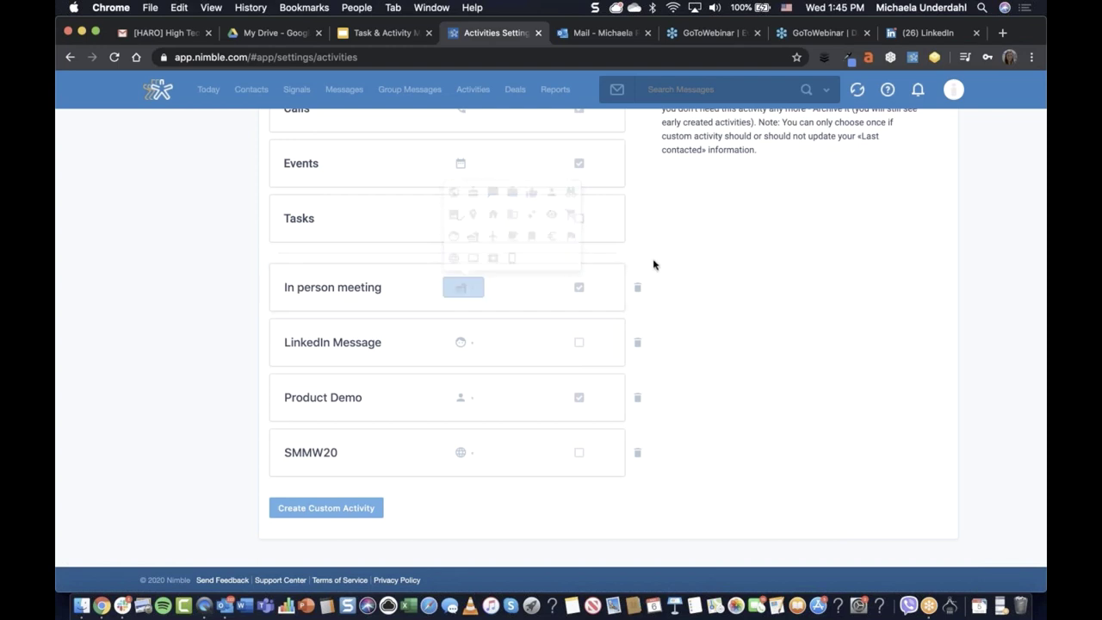
pyautogui.click(475, 292)
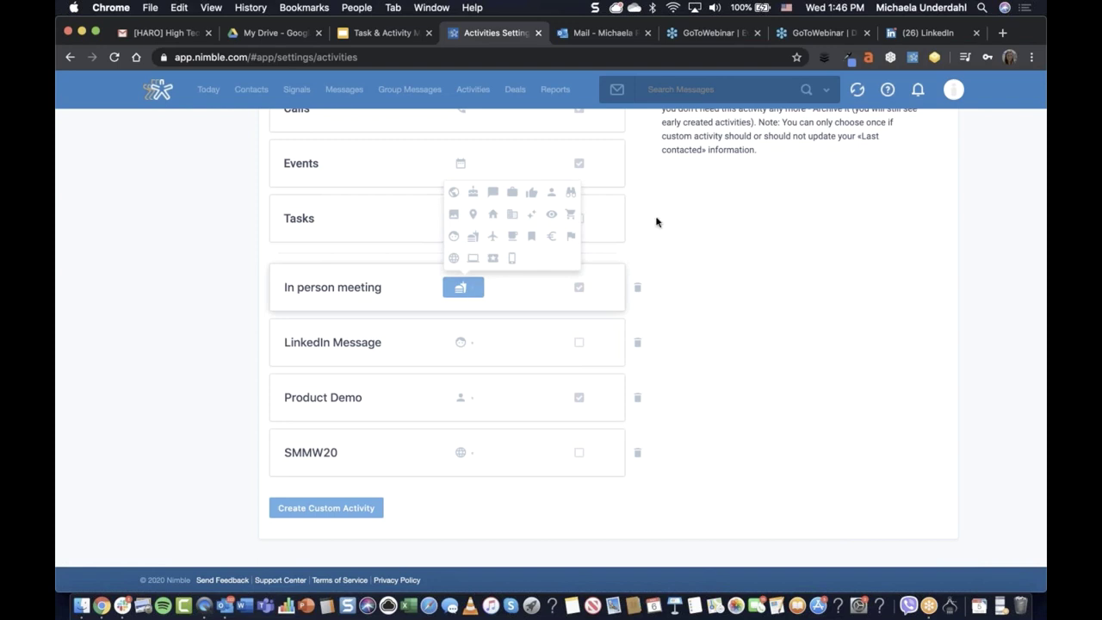
pyautogui.click(638, 253)
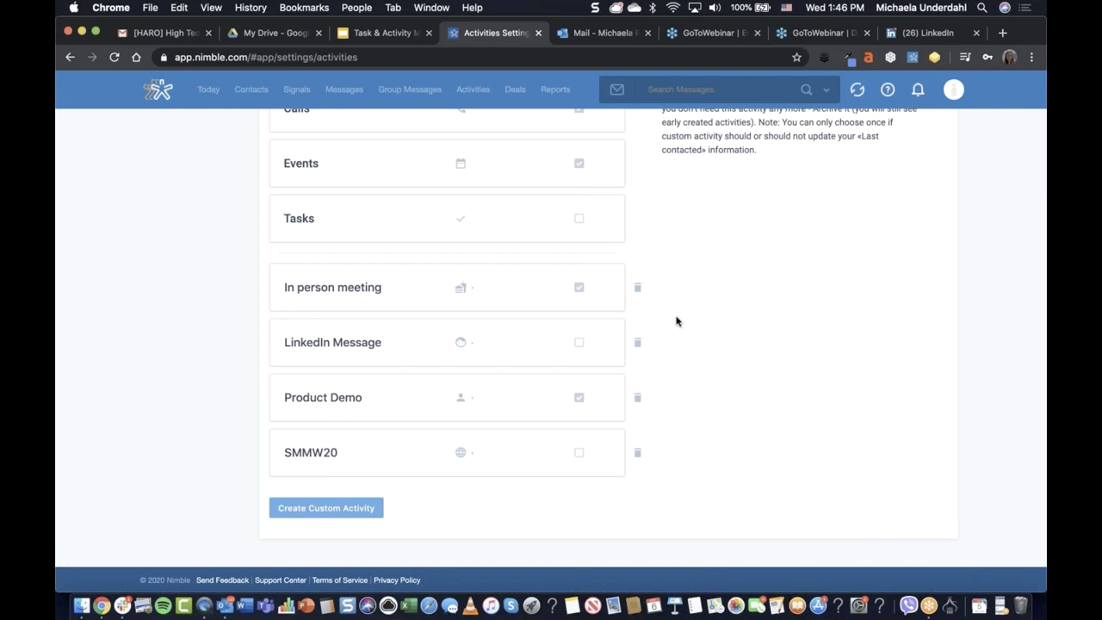
# - Open the Activities listing and filter it to show only tasks
pyautogui.click(473, 93)
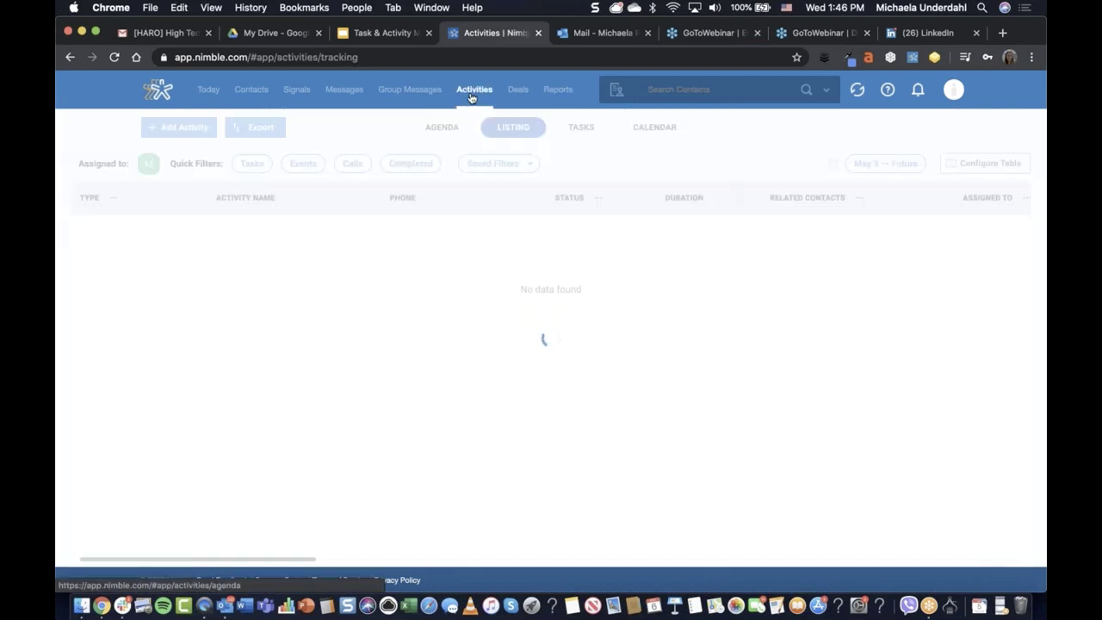
pyautogui.click(260, 167)
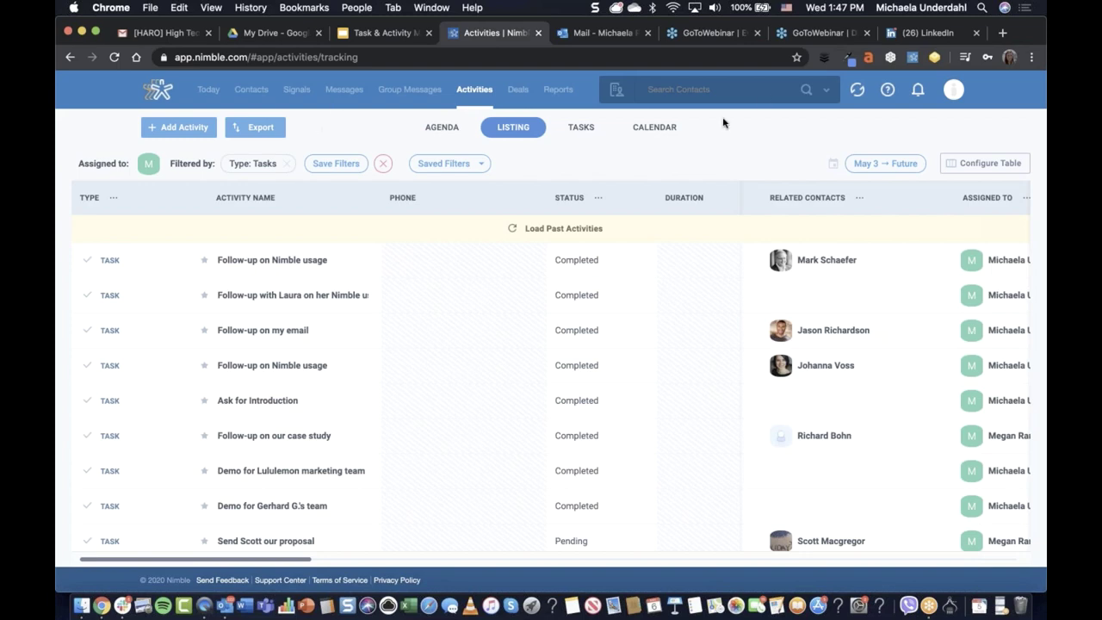
# - Open the contacts import wizard in the Networks & Imports settings and search its services for "clear"
pyautogui.click(952, 91)
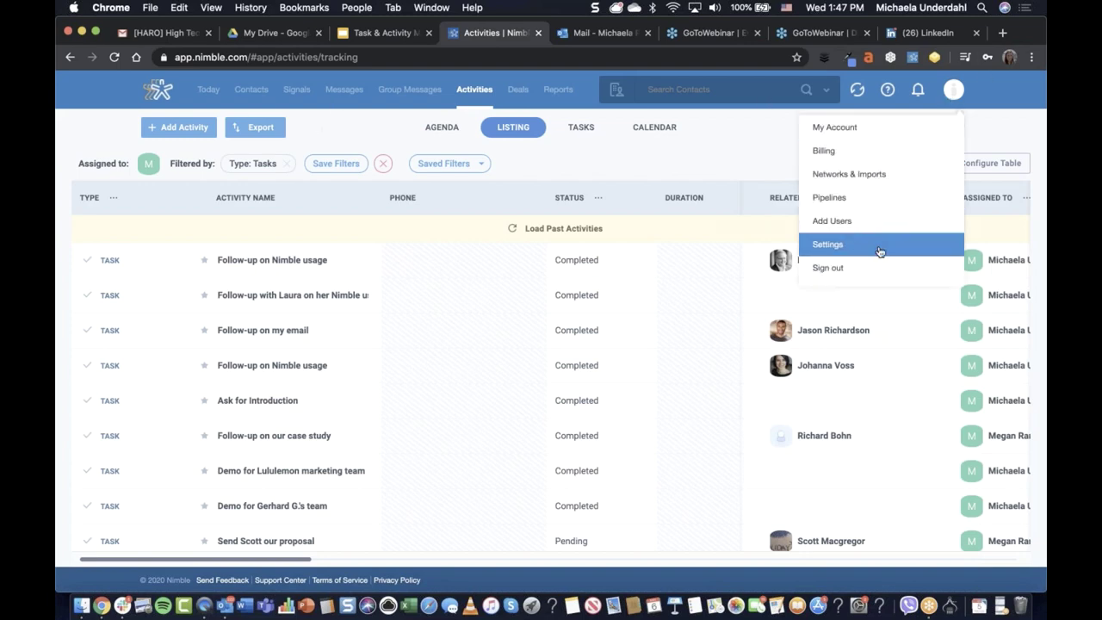
pyautogui.click(918, 181)
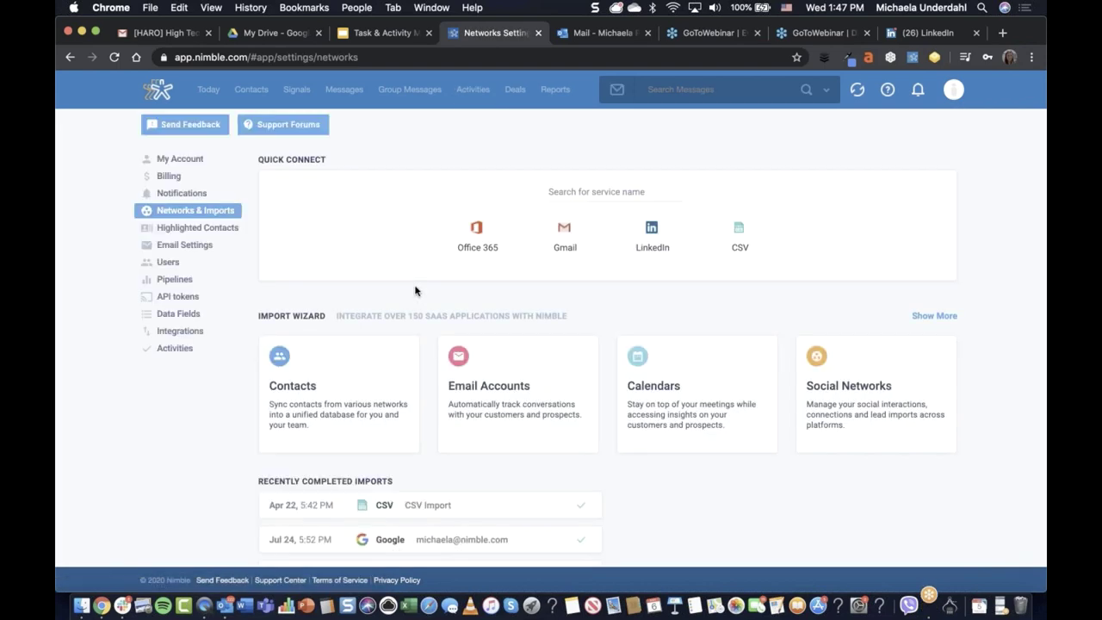
pyautogui.click(370, 387)
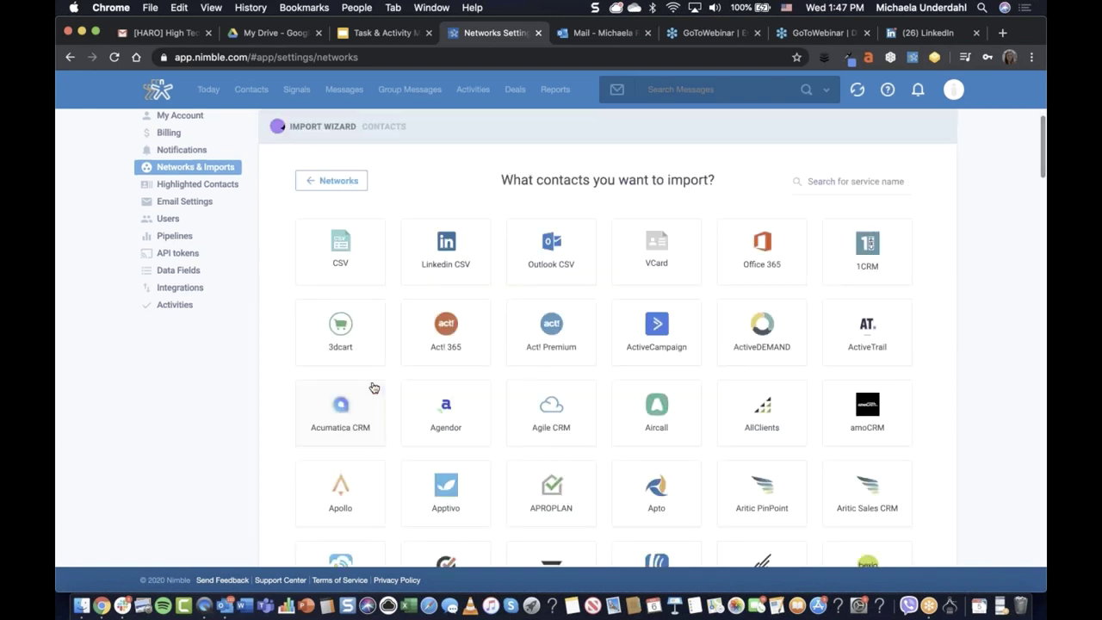
pyautogui.click(891, 178)
pyautogui.write('clear')
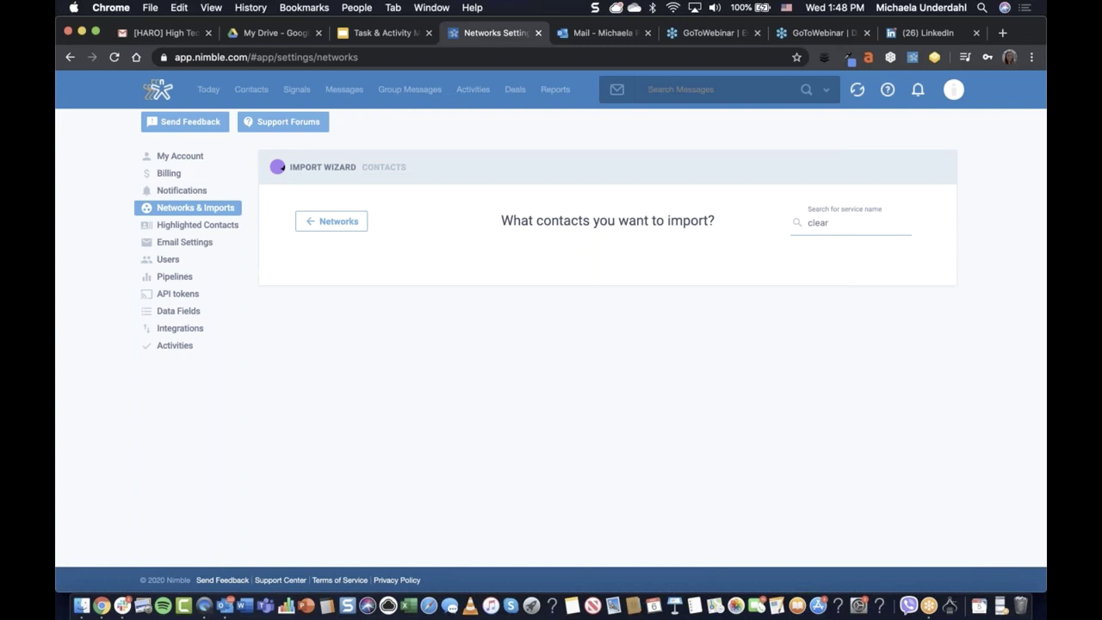
# - Return to the Networks & Imports overview and review the import wizard categories and recently completed imports
pyautogui.click(954, 90)
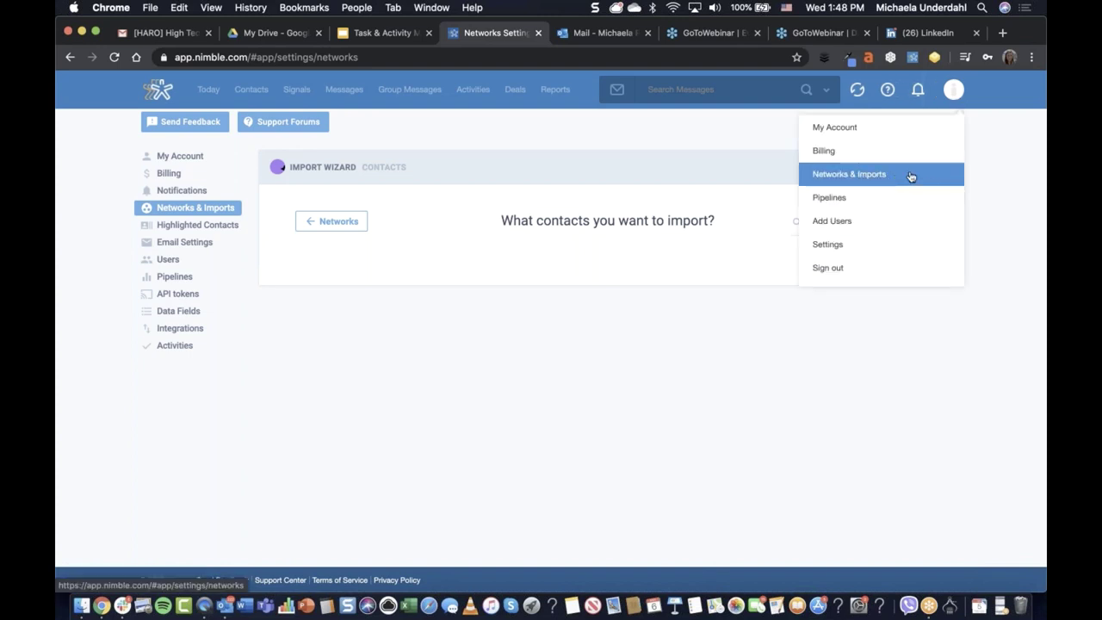
pyautogui.click(865, 174)
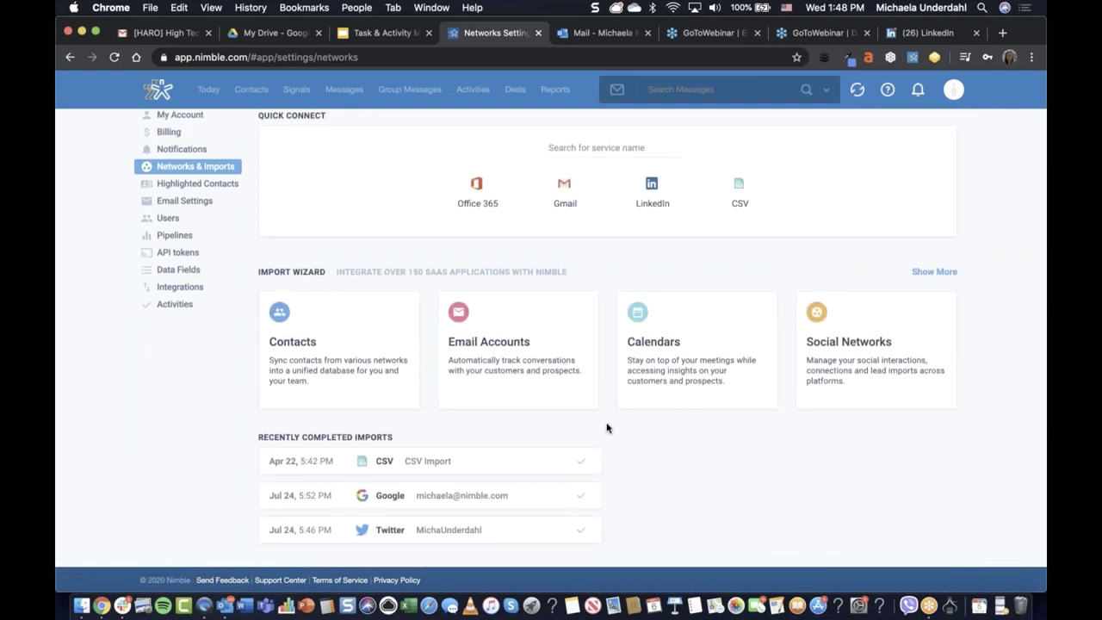
pyautogui.scroll(-1, 585, 404)
pyautogui.click(565, 384)
pyautogui.click(280, 168)
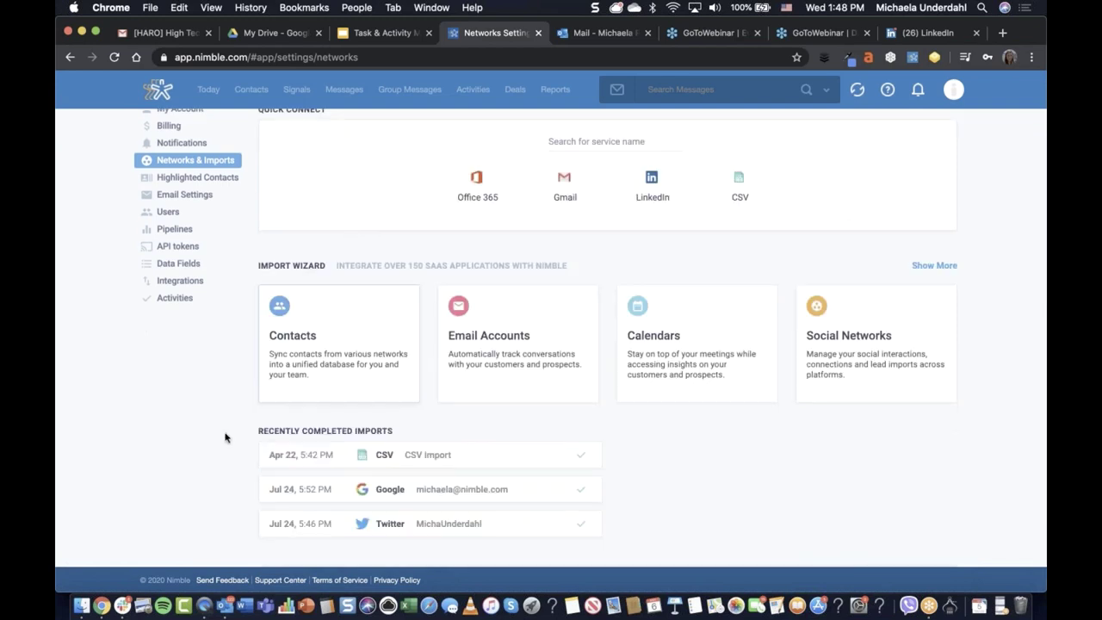
# - Review the connected Office 365, email and calendar accounts in the Networks & Imports settings
pyautogui.scroll(-6, 225, 437)
pyautogui.scroll(-3, 225, 436)
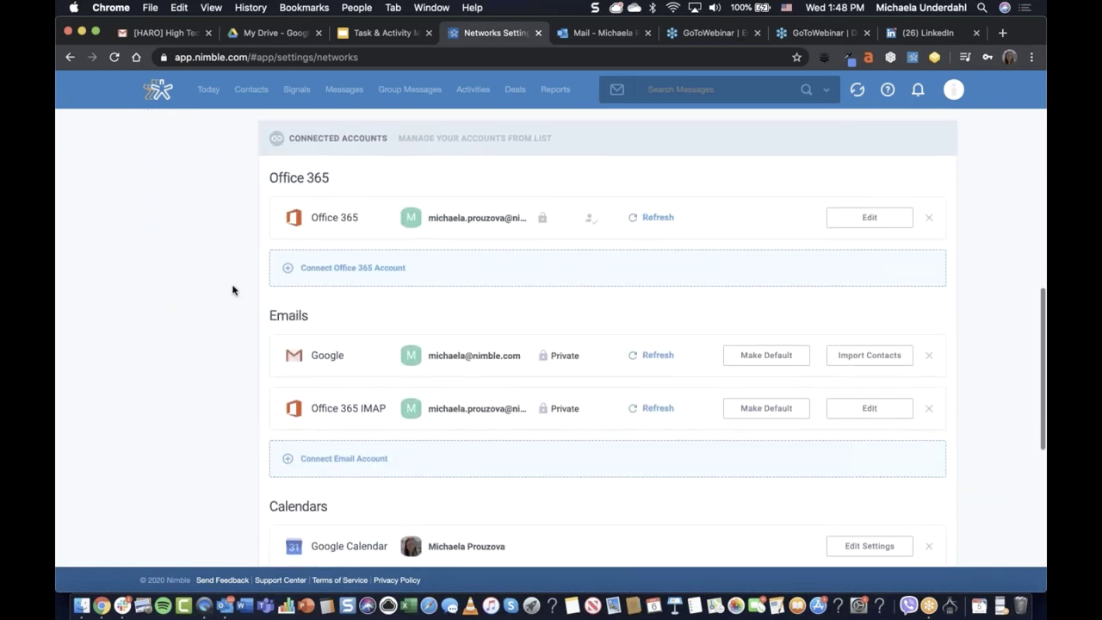
# - Open the first recently viewed contact's record, and return to the Today page
pyautogui.click(256, 97)
pyautogui.click(379, 241)
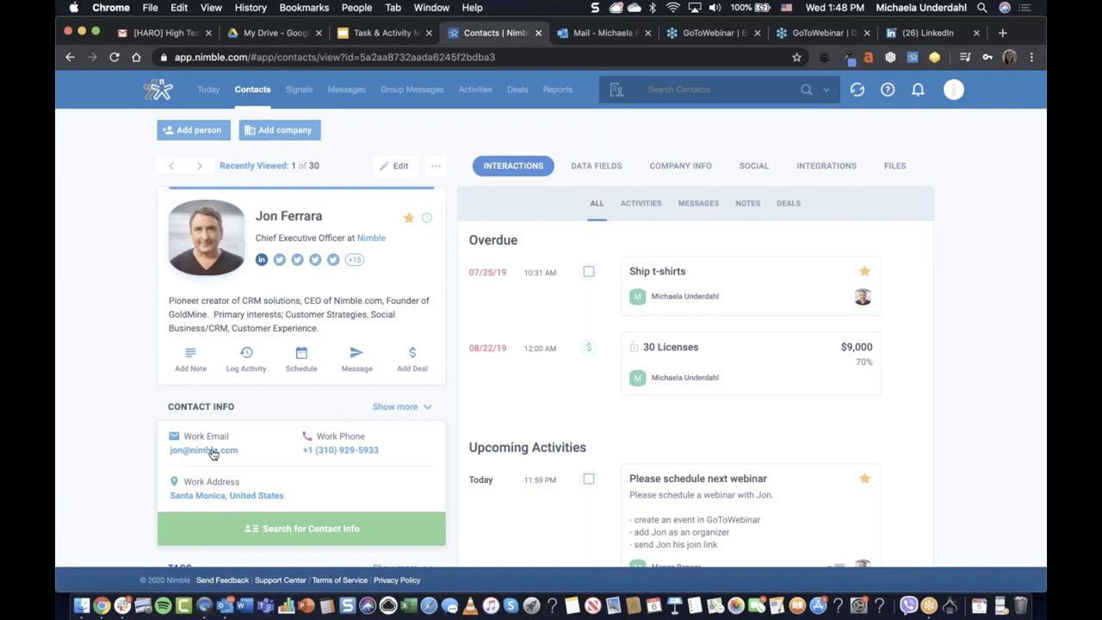
pyautogui.rightClick(379, 133)
pyautogui.press('Escape')
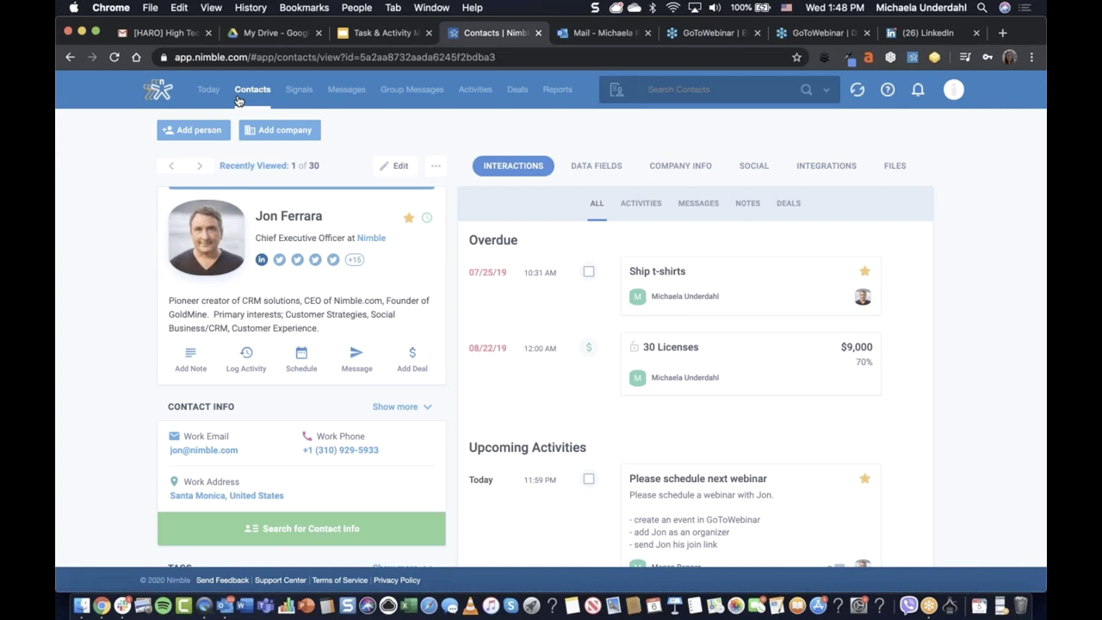
pyautogui.click(208, 90)
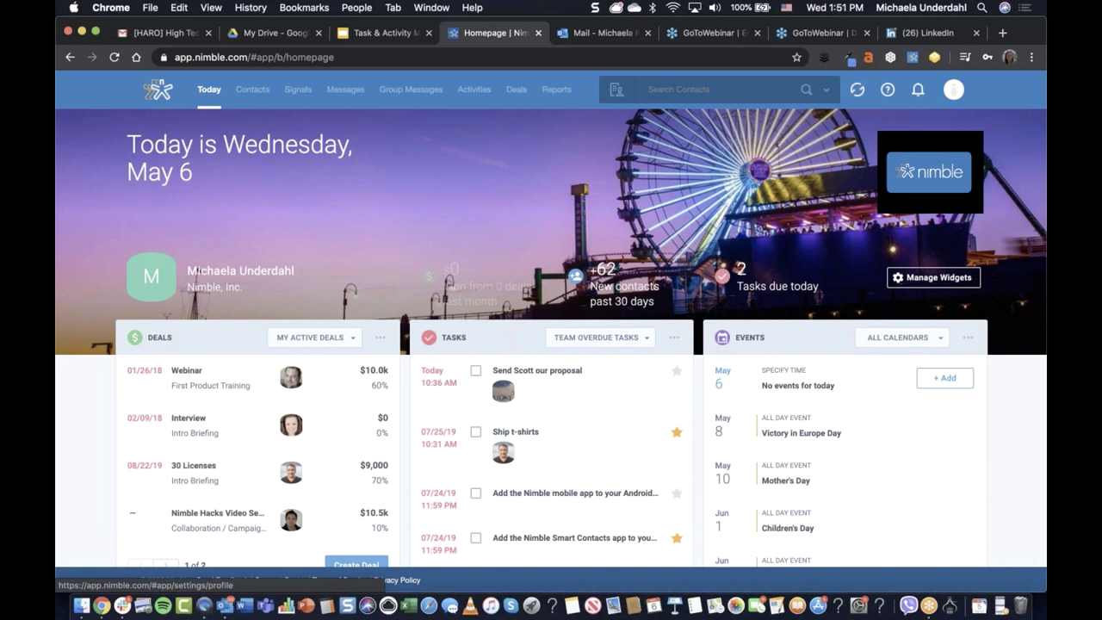
# - Open the Nimble Prospector page of the Chrome Web Store in a new tab, and switch to Gmail with its Nimble sidebar
pyautogui.click(1003, 34)
pyautogui.write('ch')
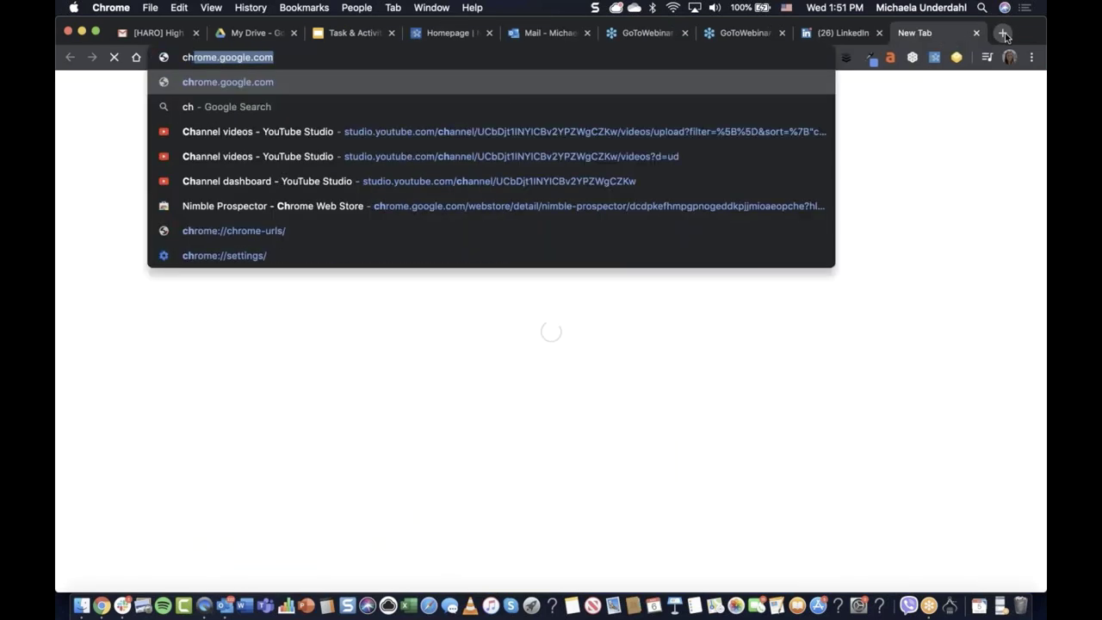
pyautogui.write('rom')
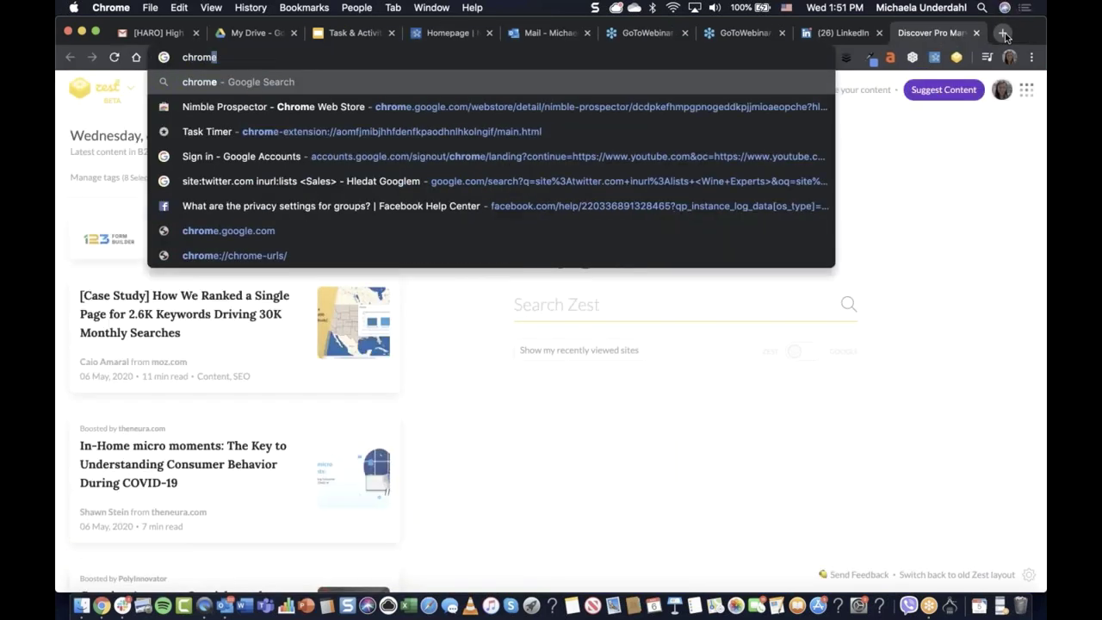
pyautogui.click(719, 106)
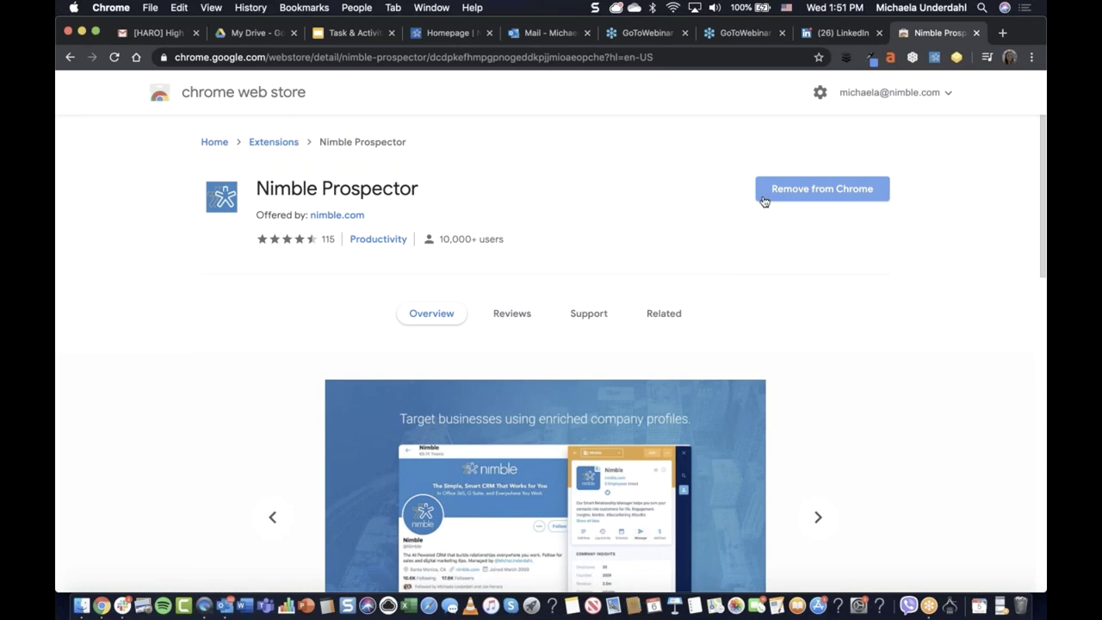
pyautogui.click(152, 33)
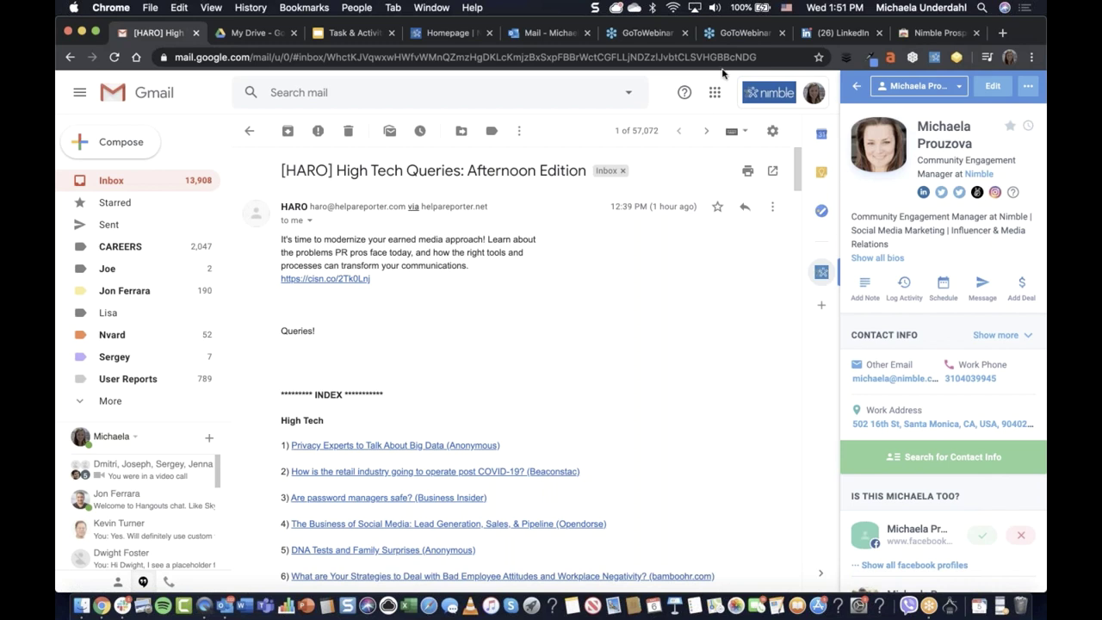
# - Switch back to Nimble and open a blank group message from the Group Messages page
pyautogui.click(431, 34)
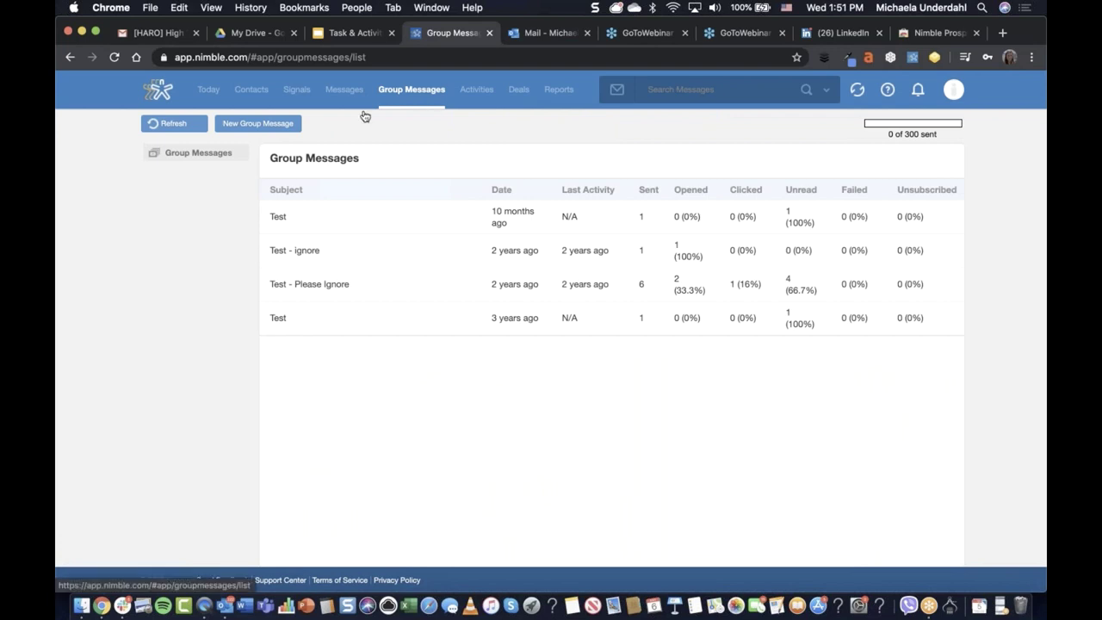
pyautogui.click(276, 125)
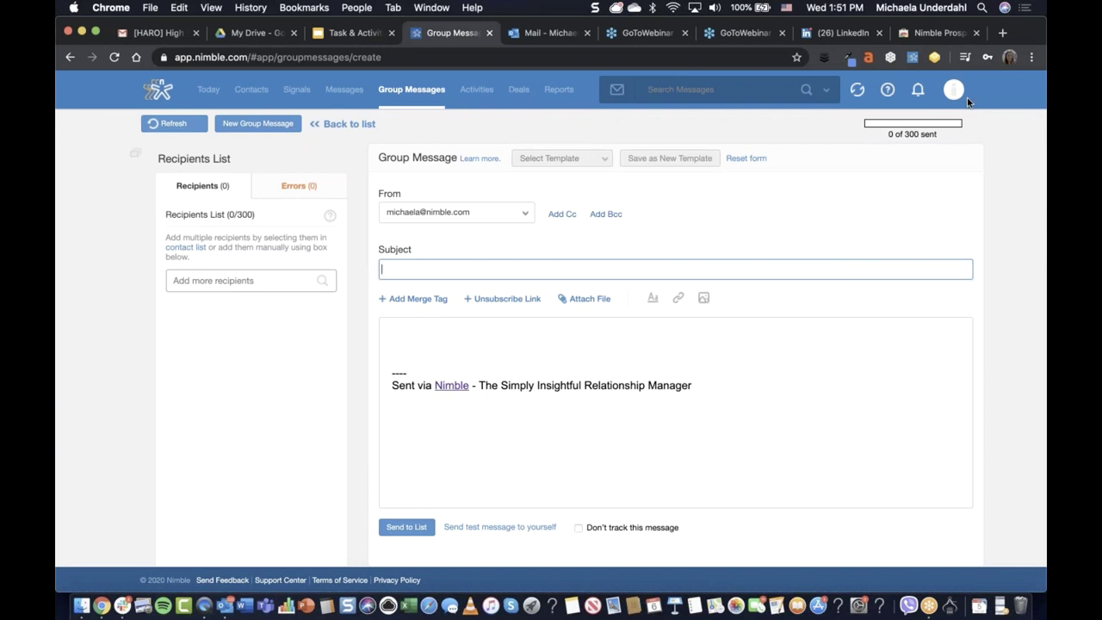
pyautogui.click(956, 146)
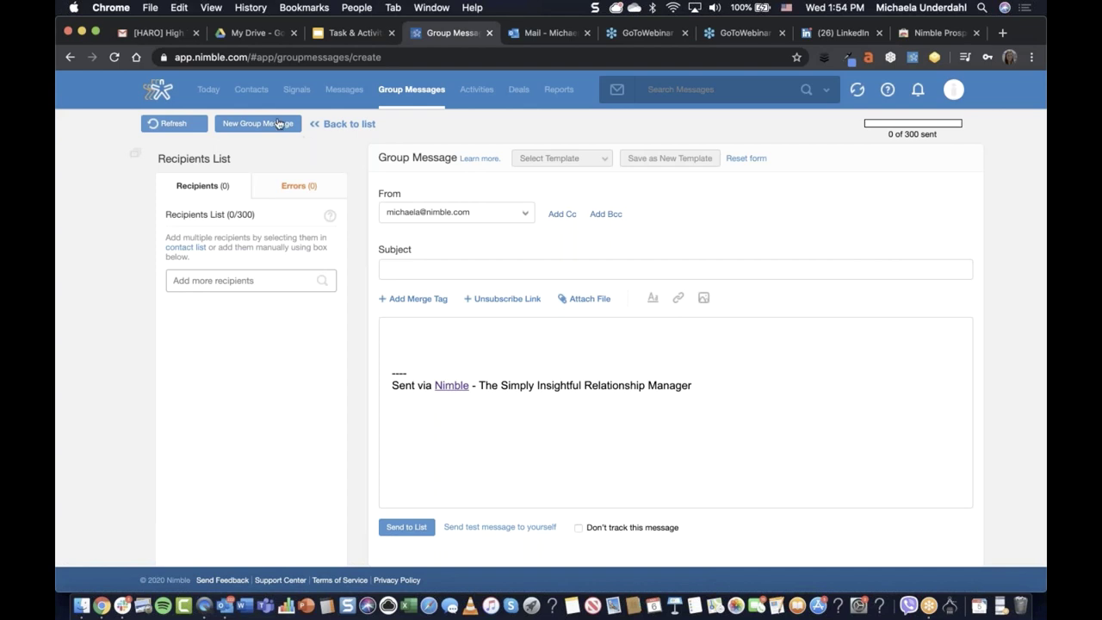
# - Open the Contacts list, and go to the Data Fields page of the account settings
pyautogui.click(267, 91)
pyautogui.click(950, 95)
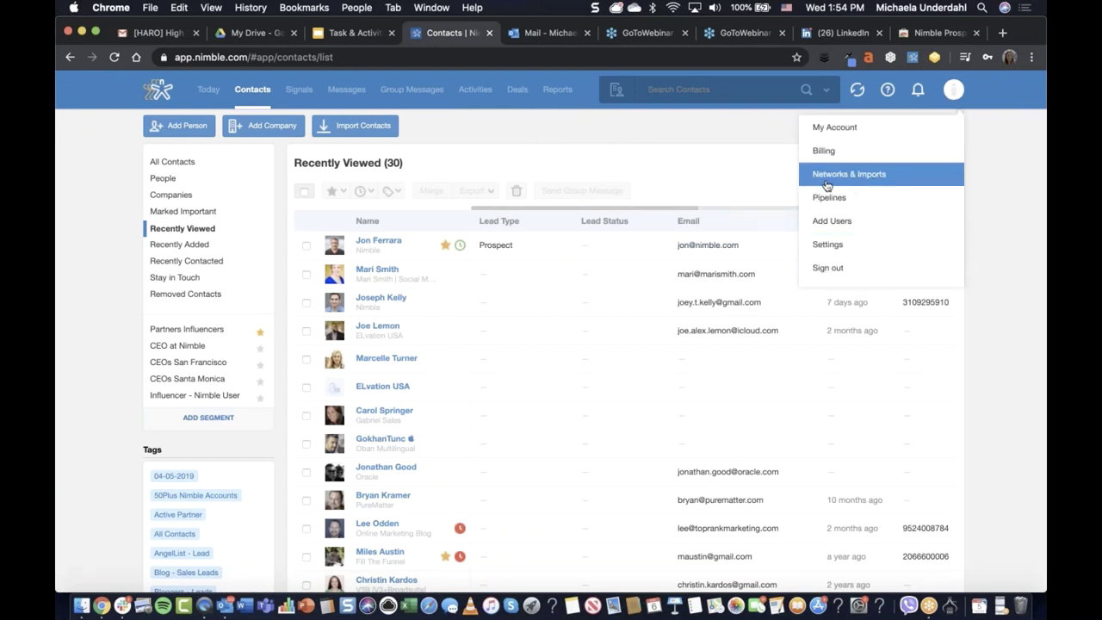
pyautogui.click(858, 245)
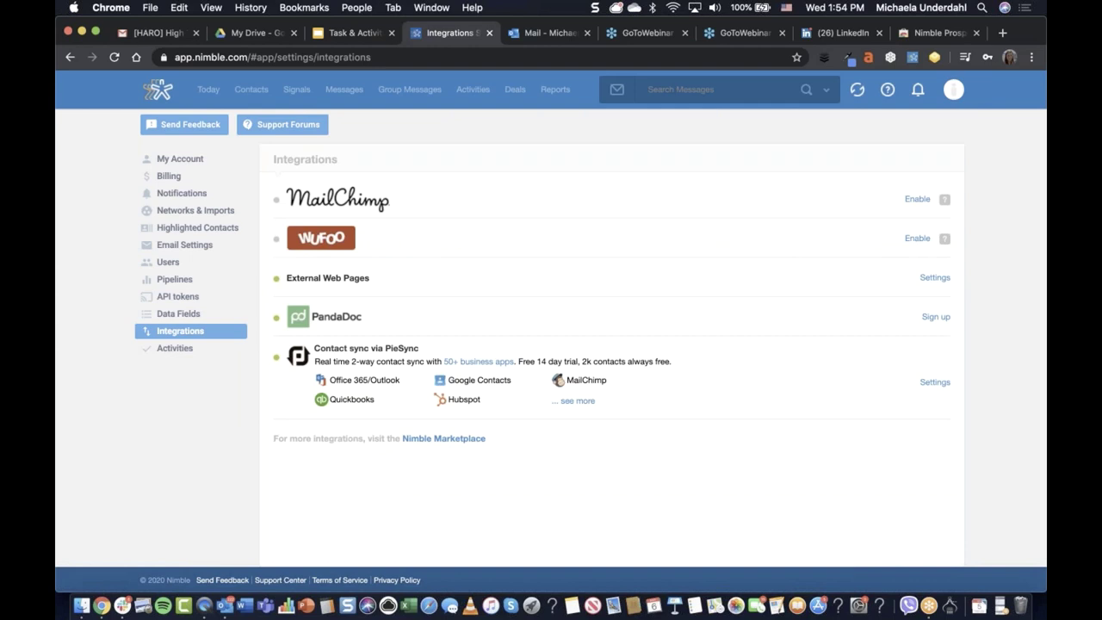
pyautogui.click(212, 318)
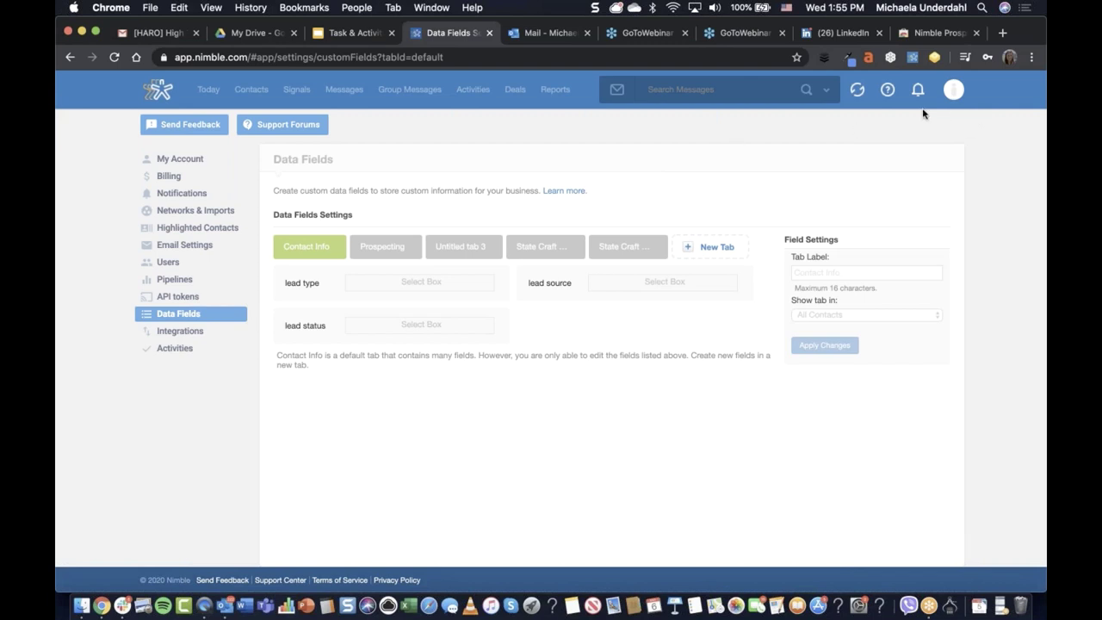
# - Open the Activities settings and review the custom activity types with their Updates Last Contacted and archive options
pyautogui.click(950, 94)
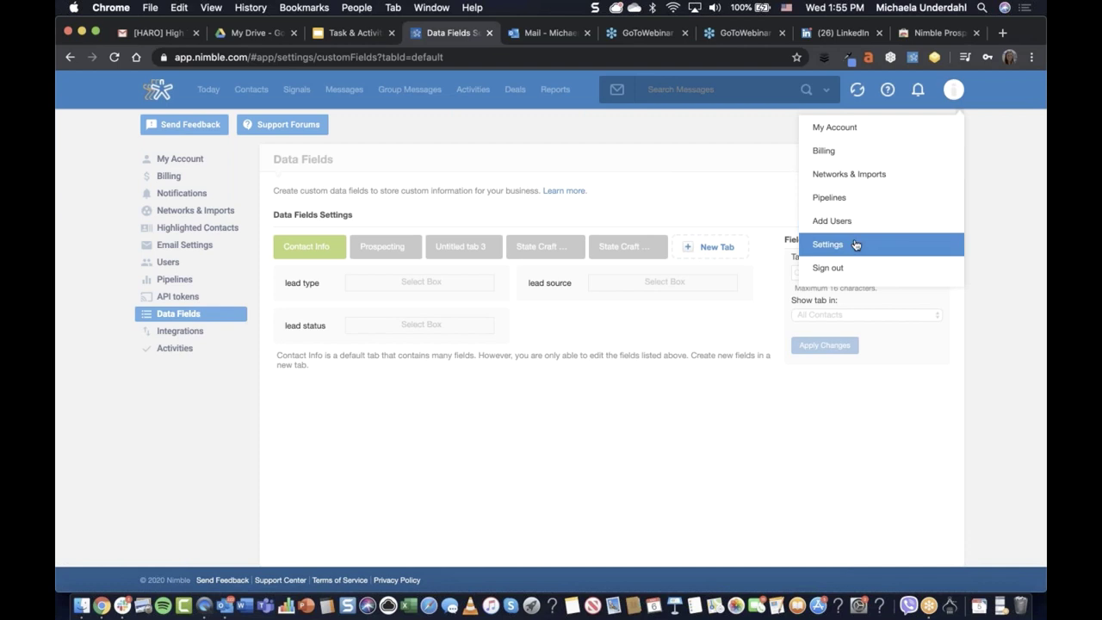
pyautogui.click(855, 244)
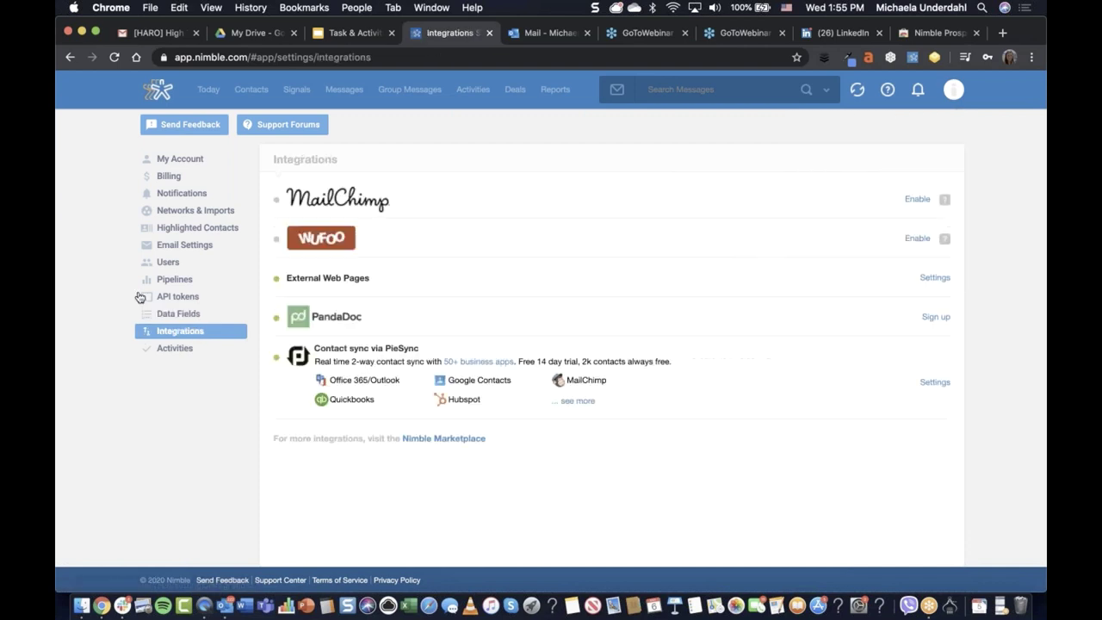
pyautogui.click(175, 348)
pyautogui.scroll(-3, 576, 346)
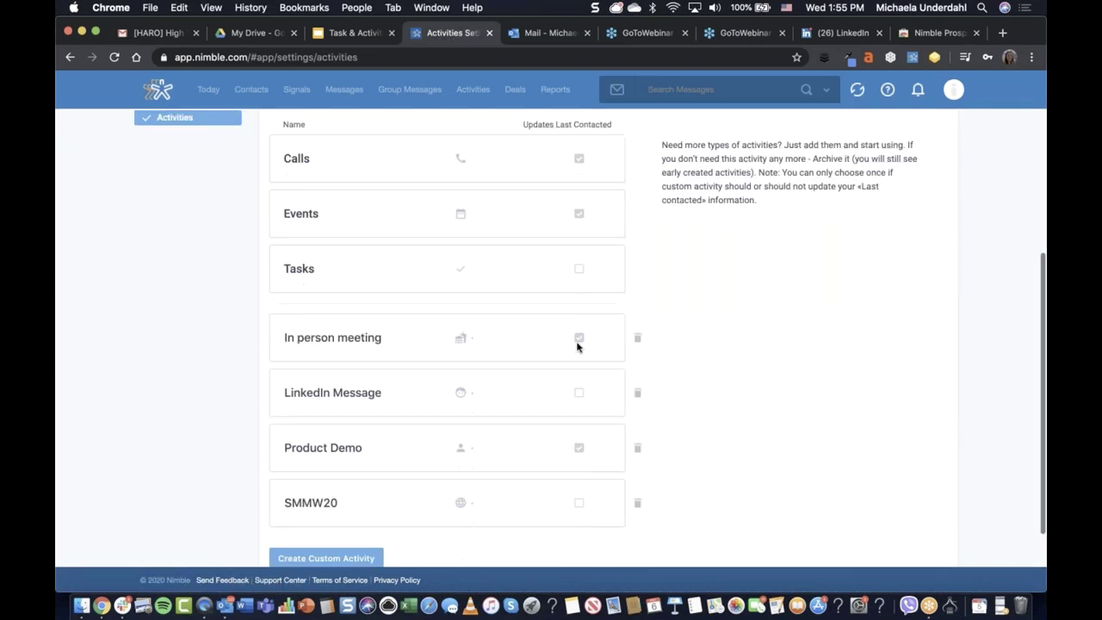
pyautogui.scroll(-2, 577, 347)
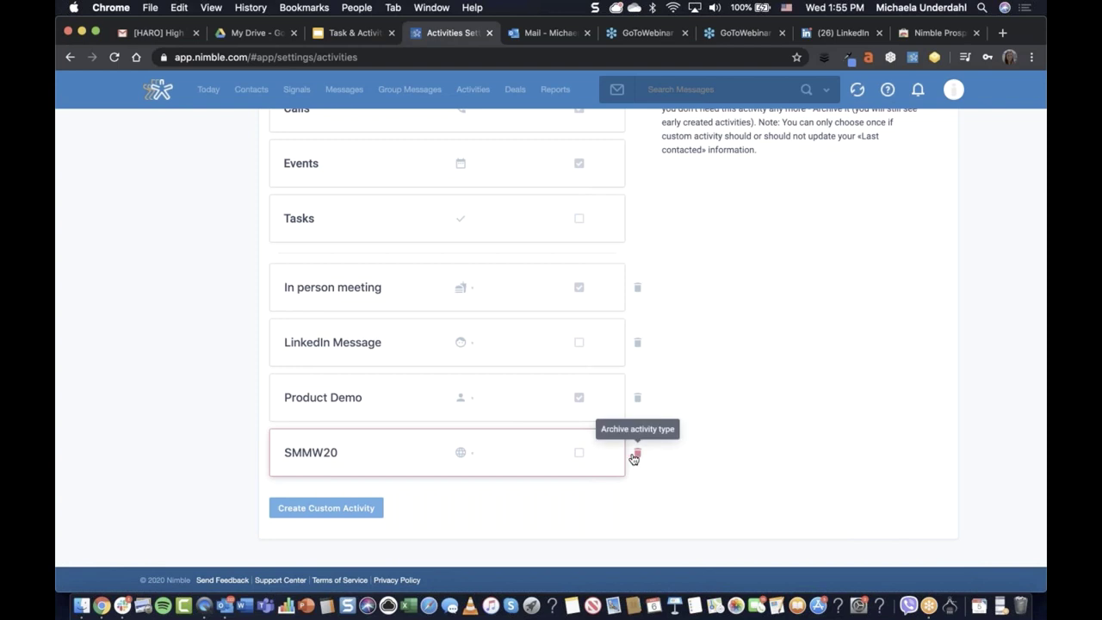
pyautogui.scroll(1, 567, 472)
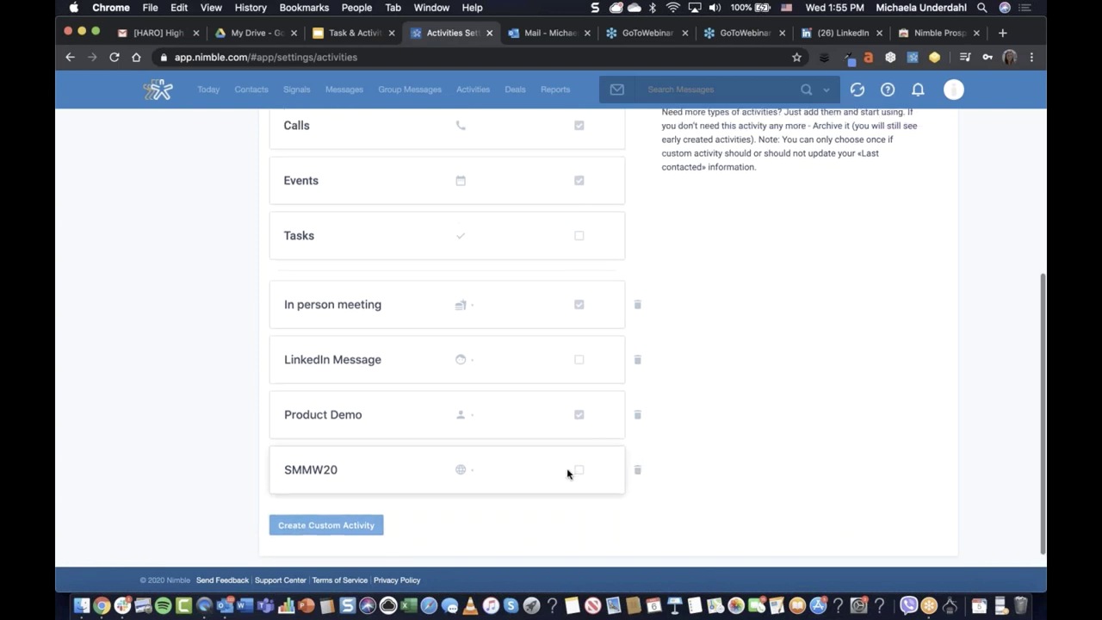
pyautogui.scroll(-1, 772, 309)
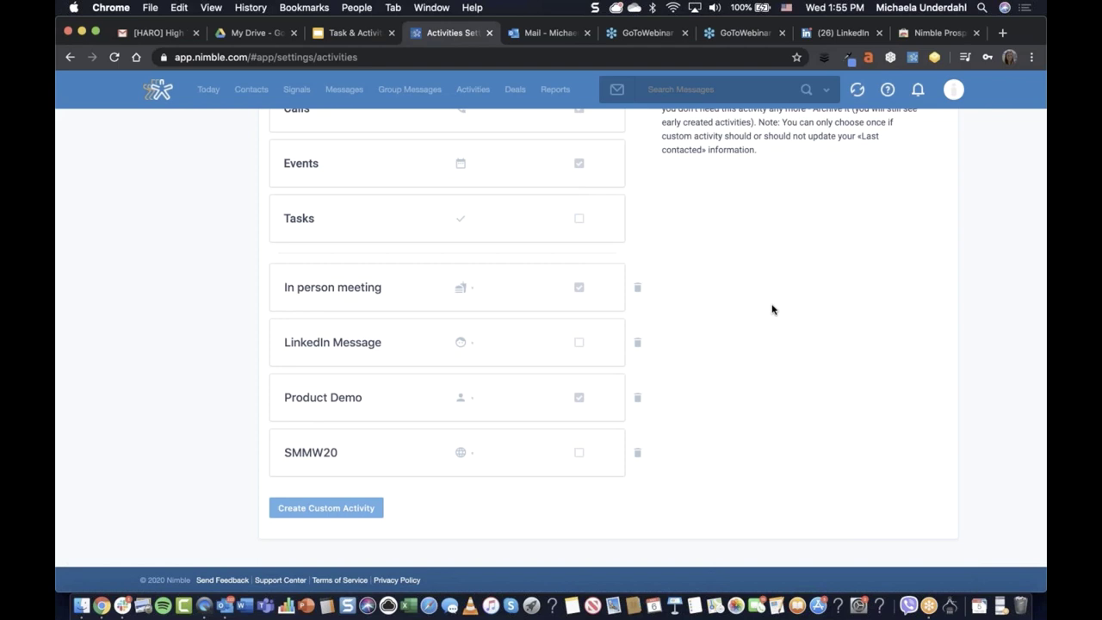
# - Open the CSV import page of the contacts import wizard in the Networks & Imports settings
pyautogui.click(953, 90)
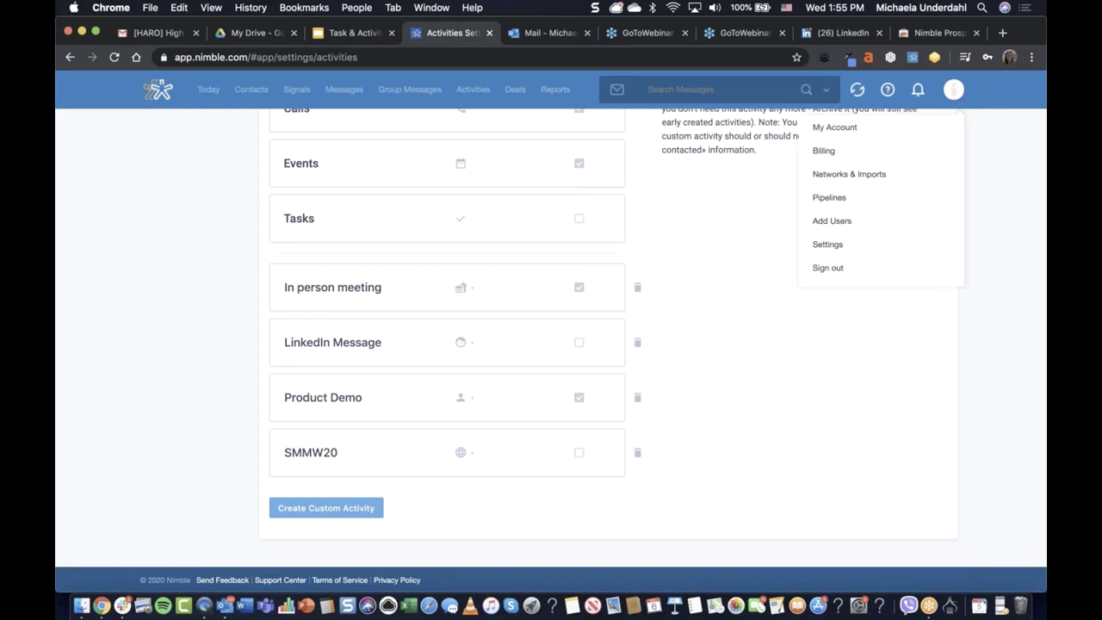
pyautogui.click(873, 243)
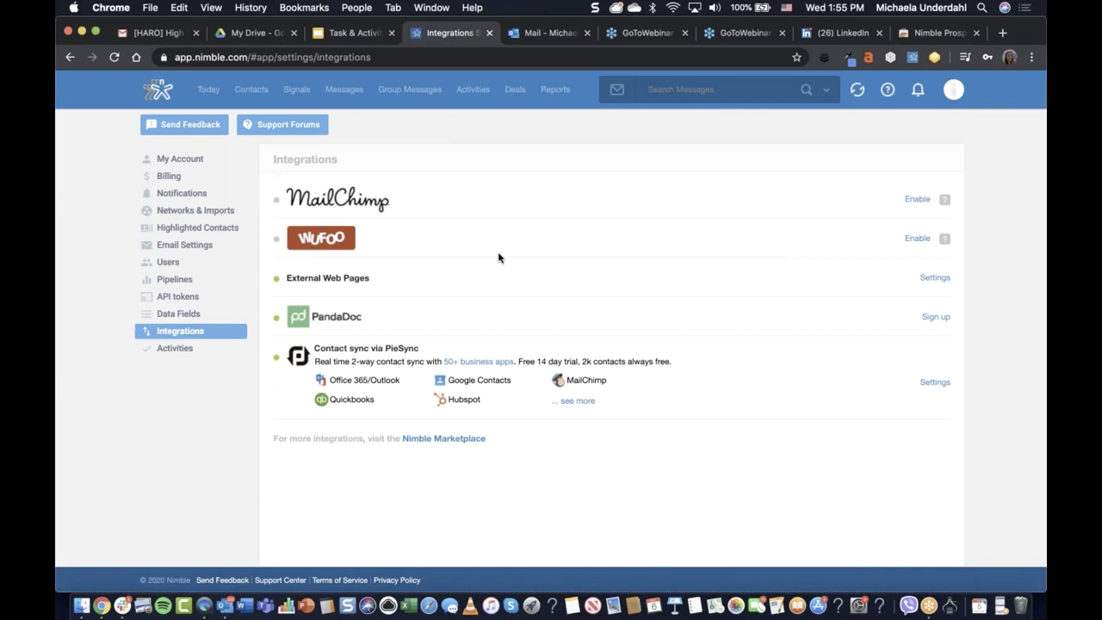
pyautogui.click(953, 90)
pyautogui.click(865, 176)
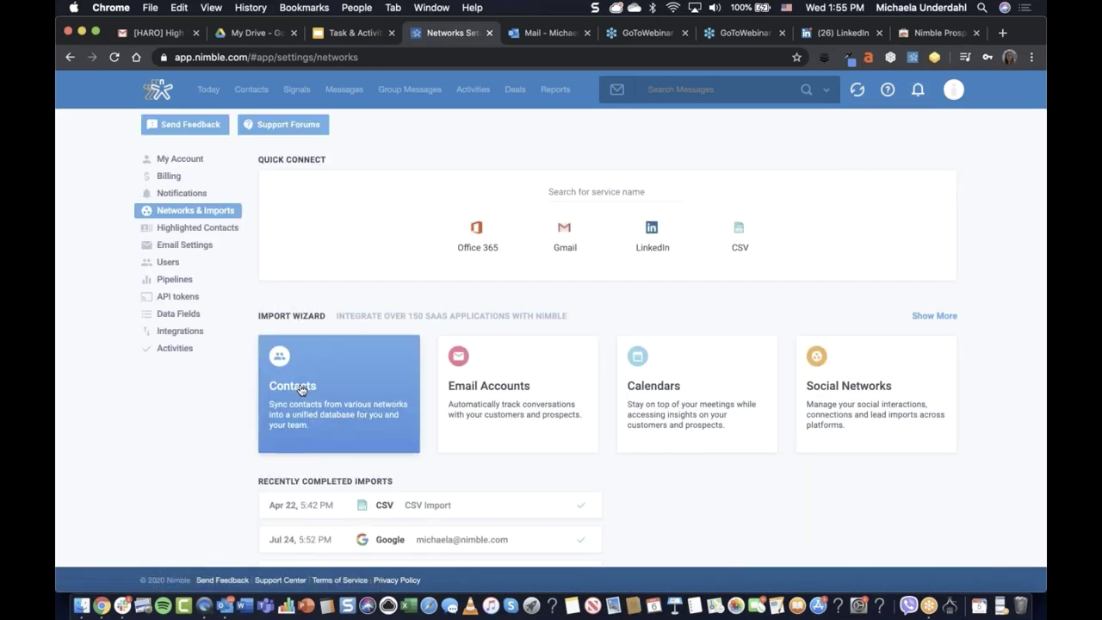
pyautogui.click(299, 387)
pyautogui.click(368, 266)
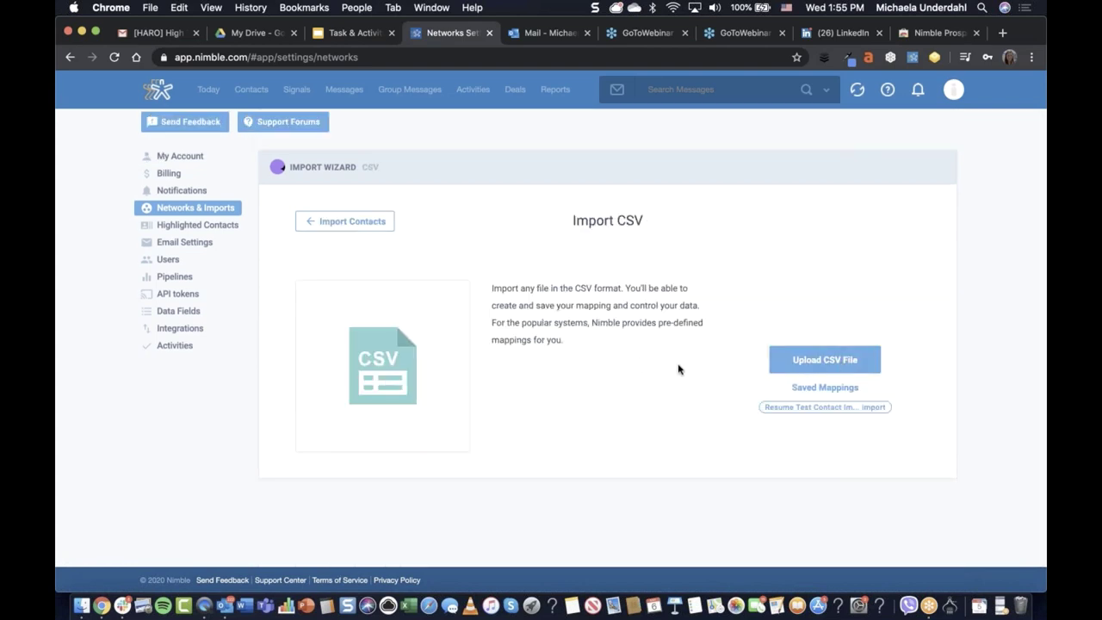
pyautogui.scroll(1, 678, 370)
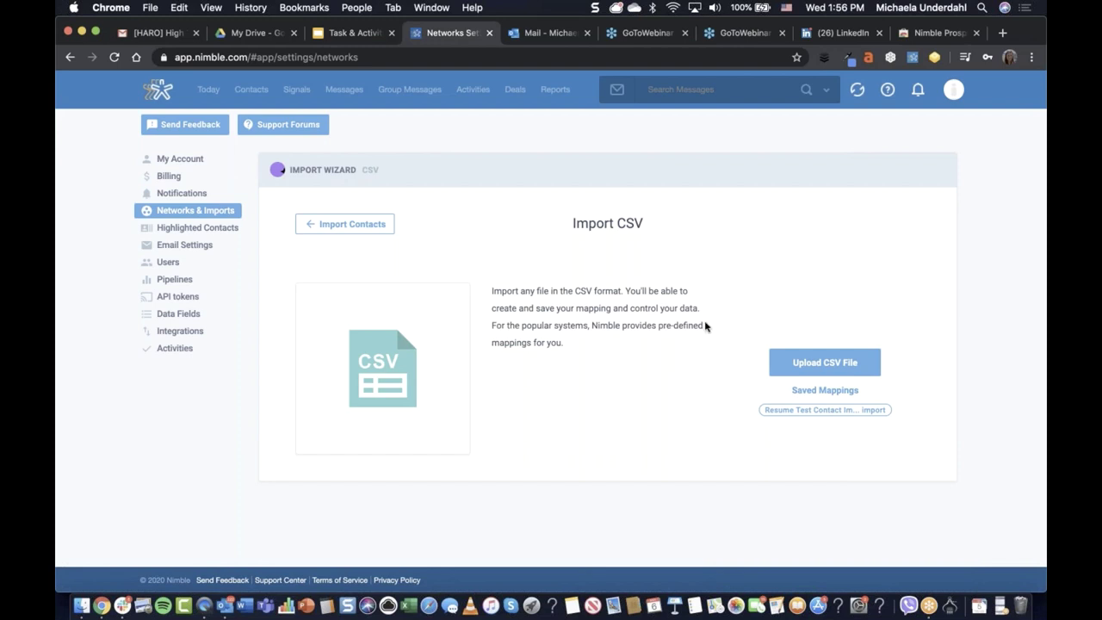
# - Open the first recently viewed contact's record and set the status in its lead details to Lead
pyautogui.click(260, 95)
pyautogui.click(374, 242)
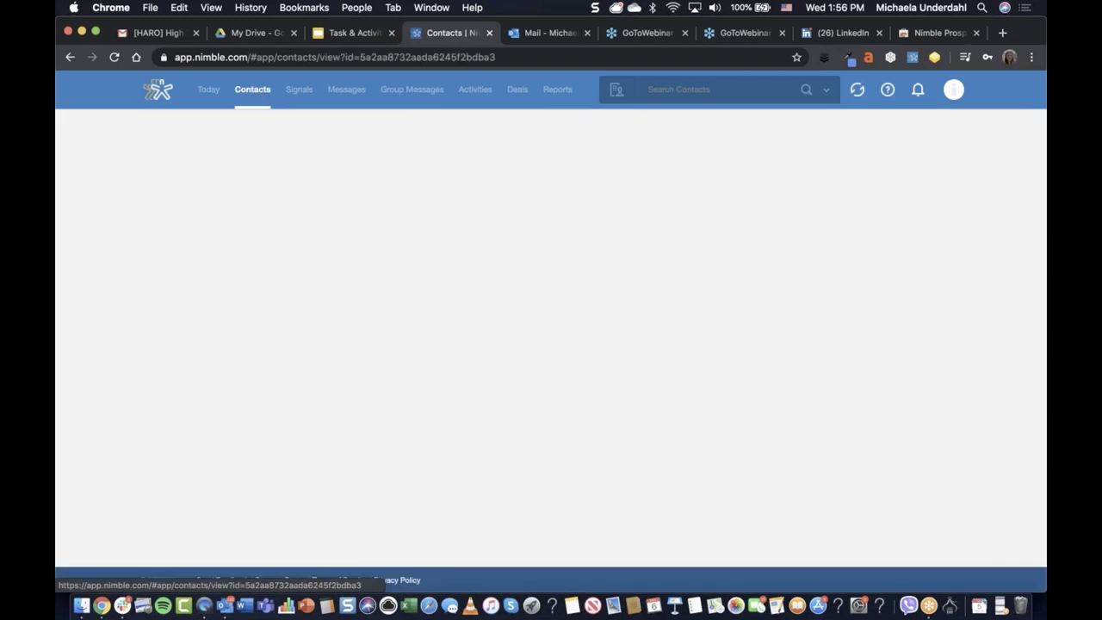
pyautogui.scroll(-3, 237, 480)
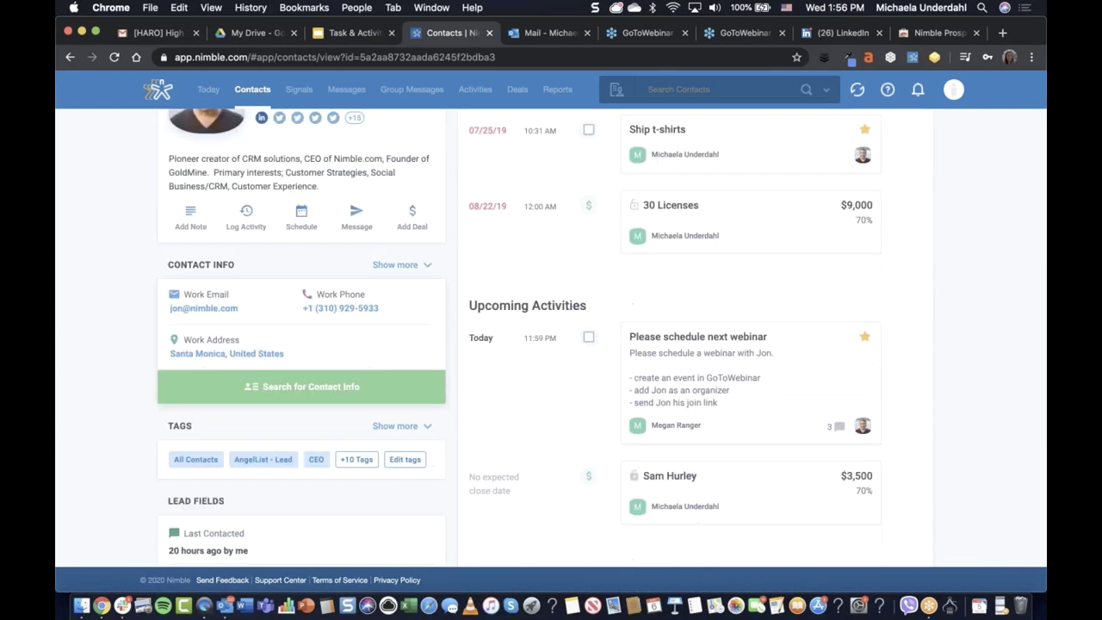
pyautogui.scroll(-2, 249, 480)
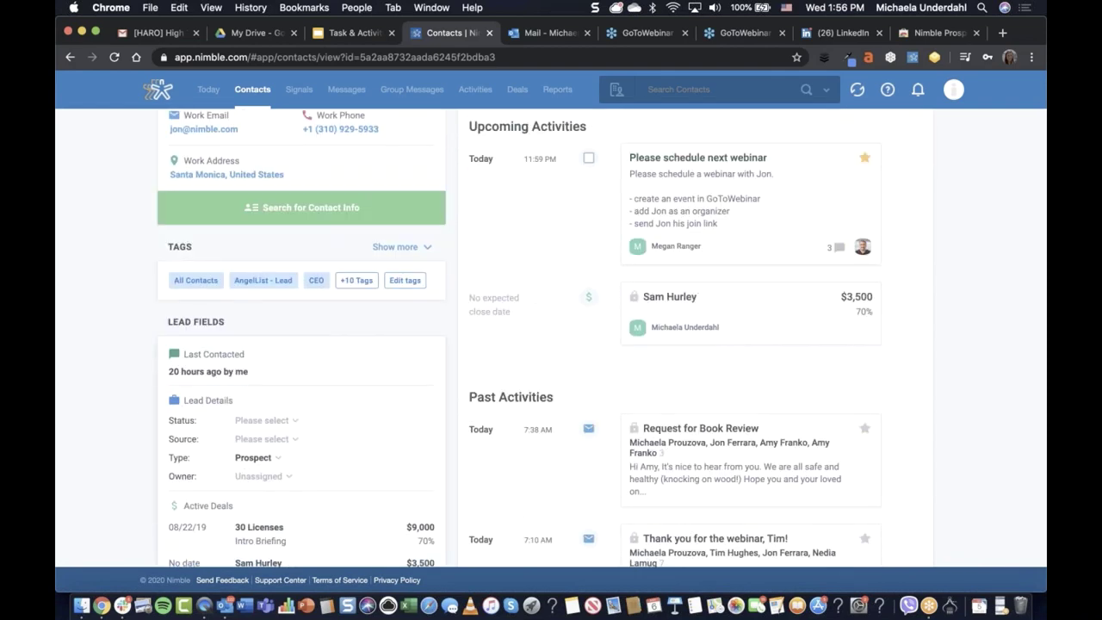
pyautogui.scroll(-1, 278, 479)
pyautogui.click(267, 351)
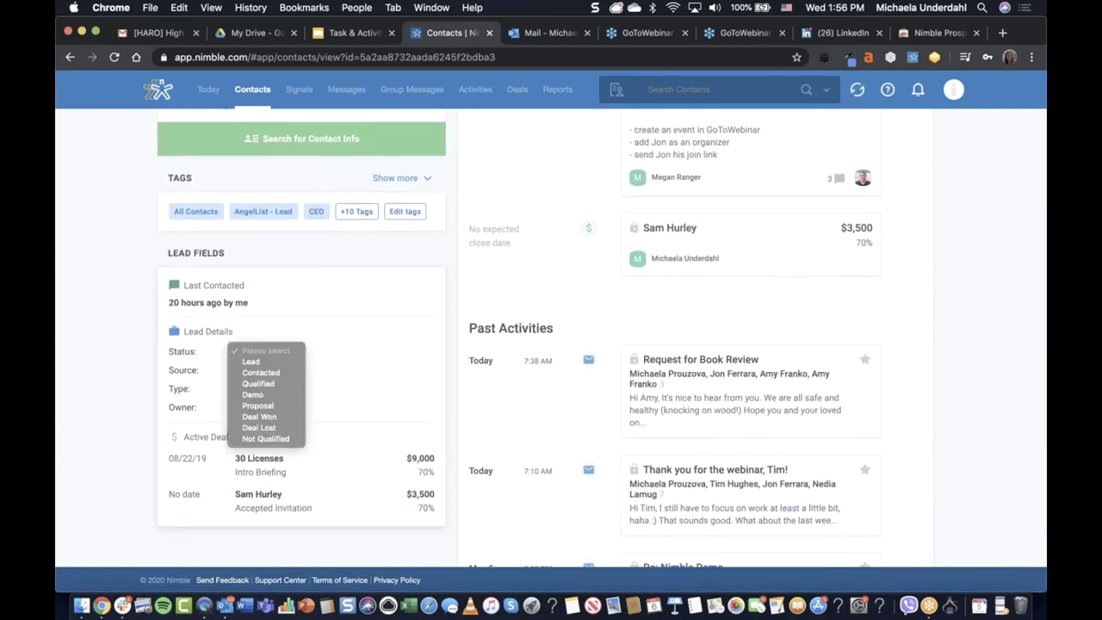
pyautogui.click(272, 363)
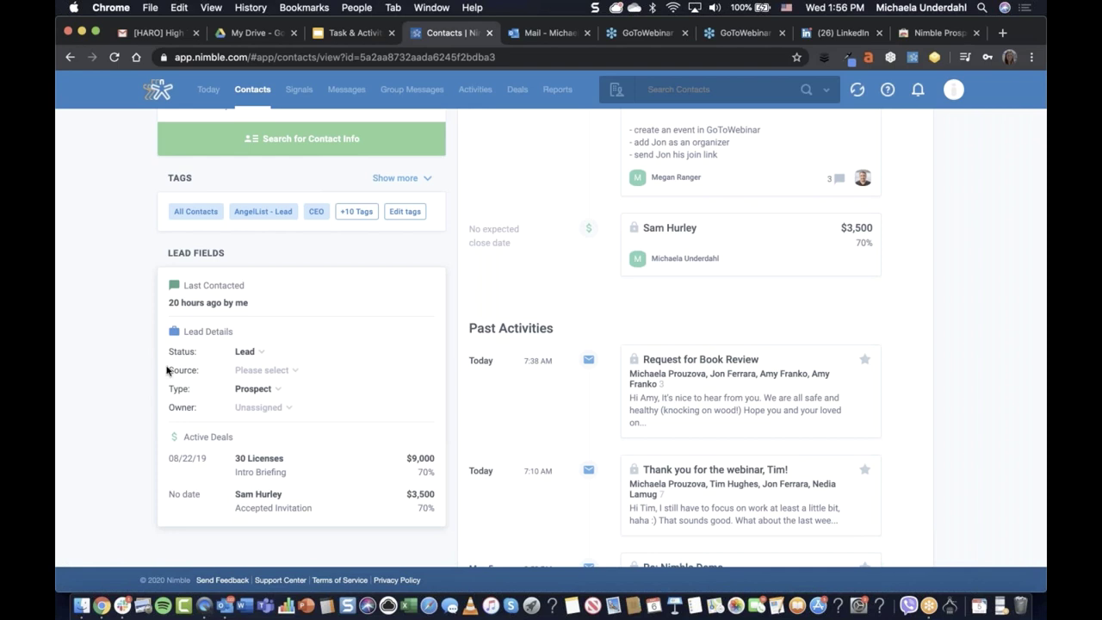
pyautogui.scroll(-3, 124, 367)
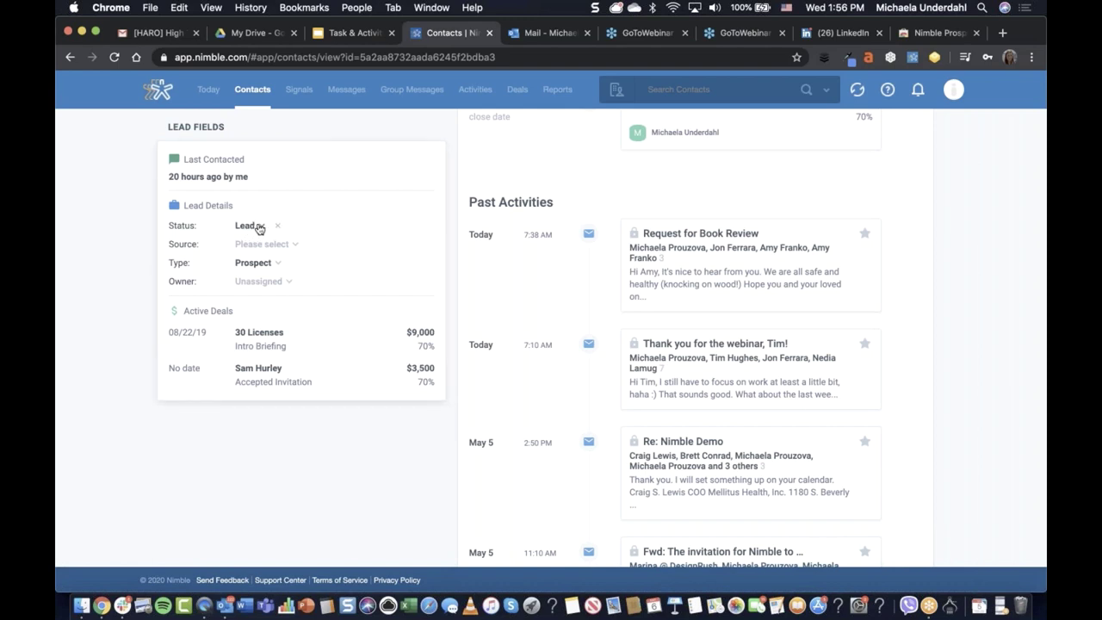
pyautogui.scroll(-1, 144, 276)
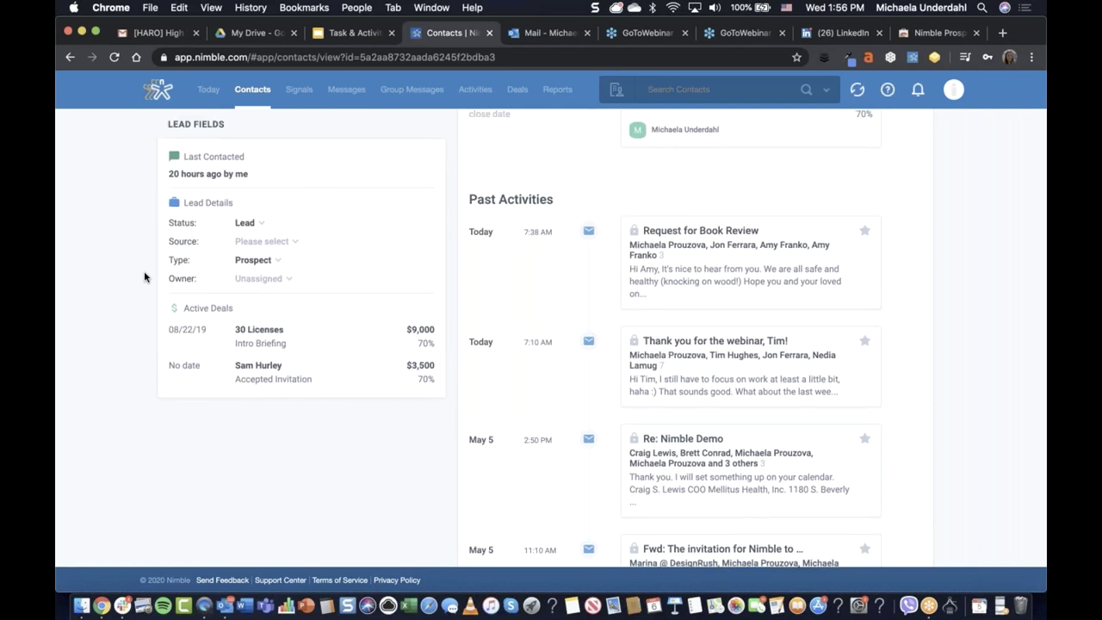
pyautogui.scroll(10, 143, 276)
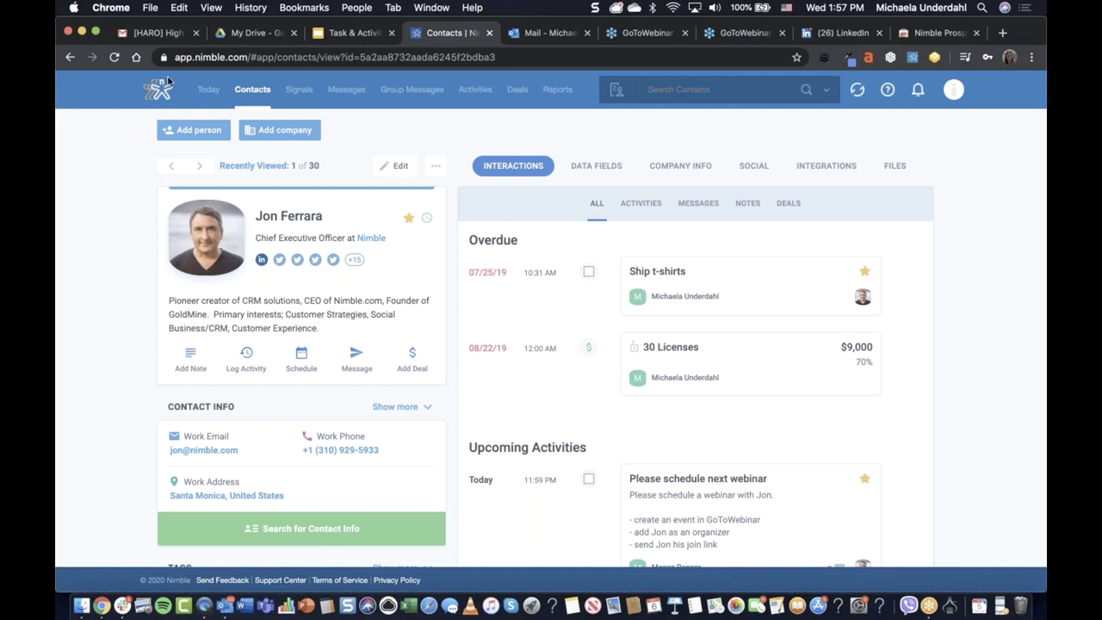
# - Switch to the Task & Activity Management presentation in Google Slides, show the Special Offer slide, and start presenting from the Next Training Webinars slide
pyautogui.click(349, 32)
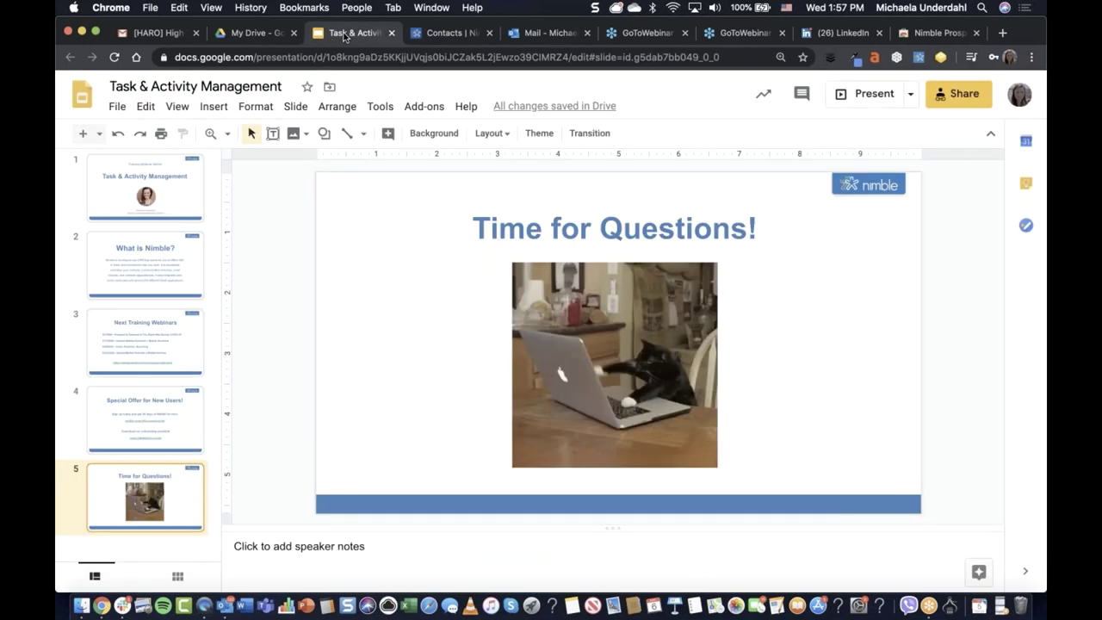
pyautogui.click(202, 426)
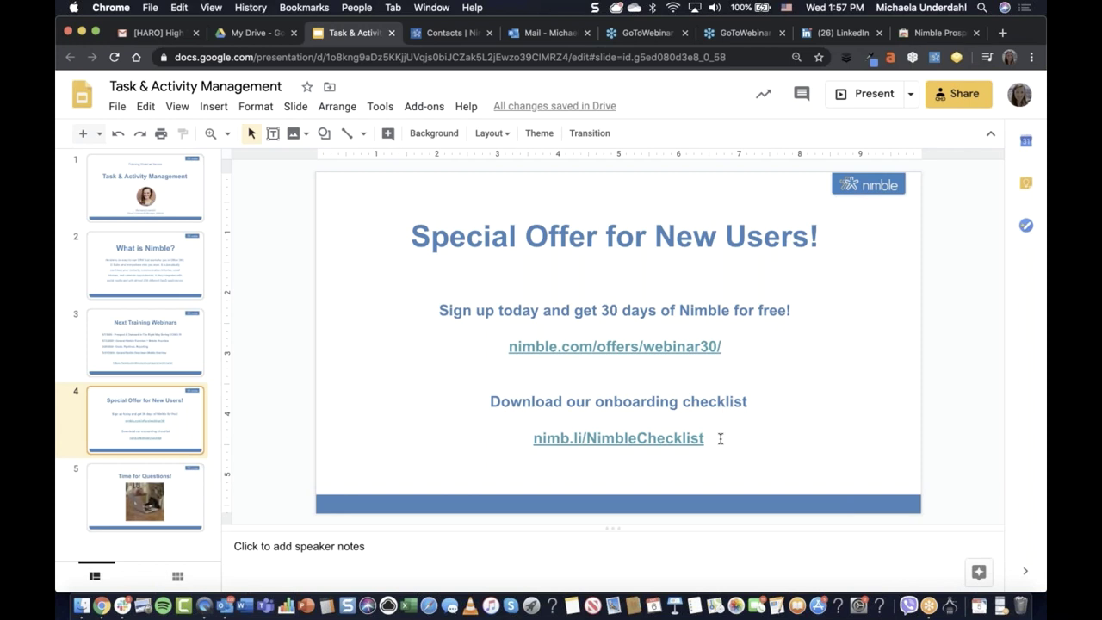
pyautogui.click(208, 336)
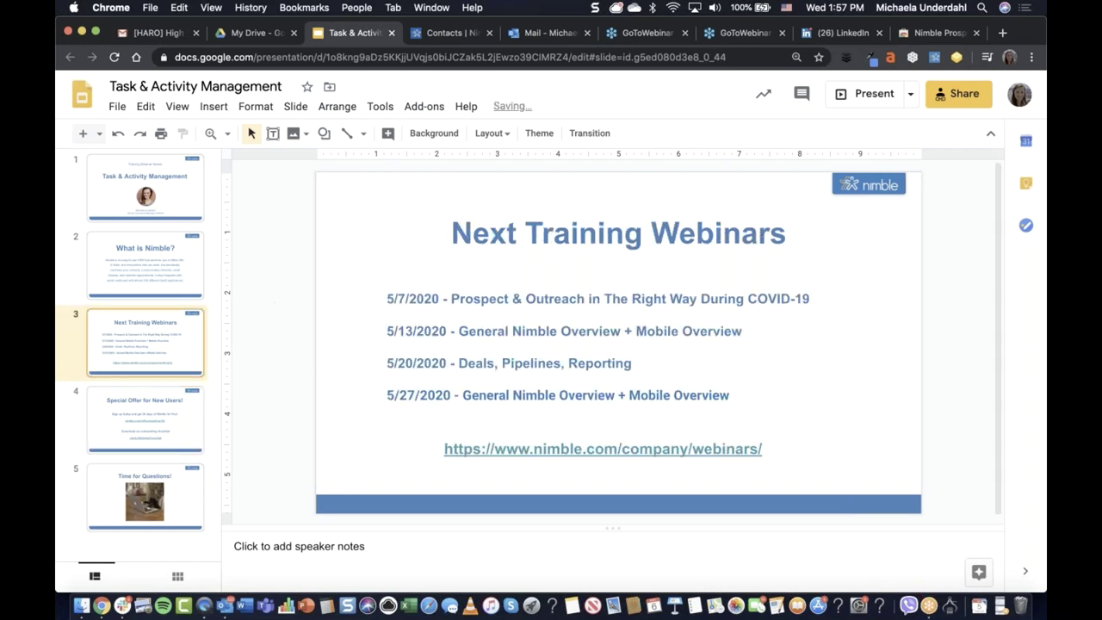
pyautogui.click(866, 93)
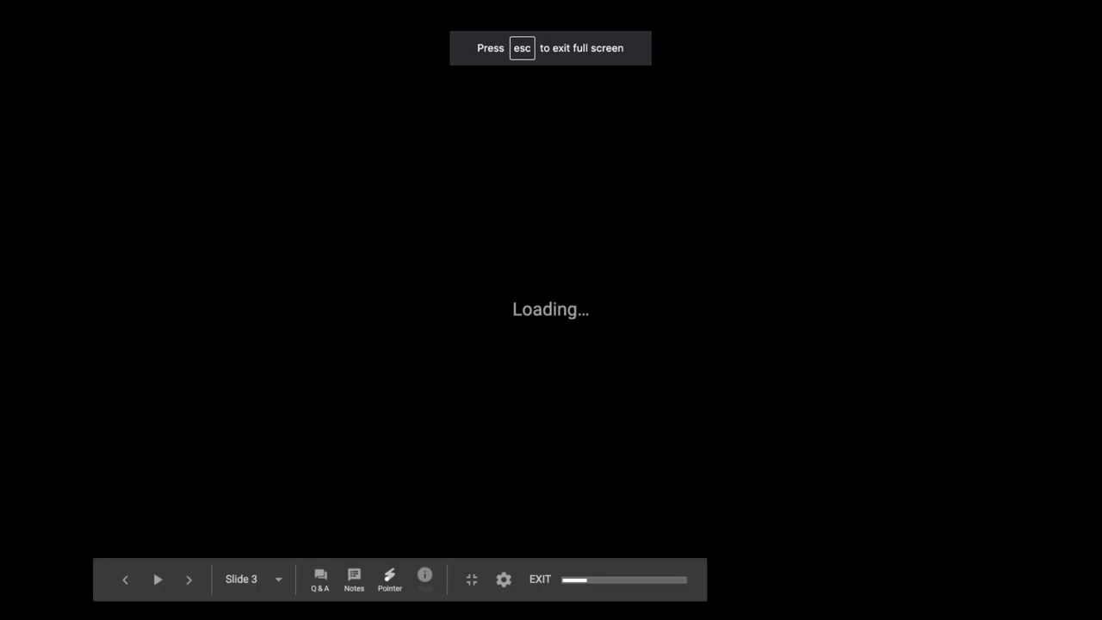